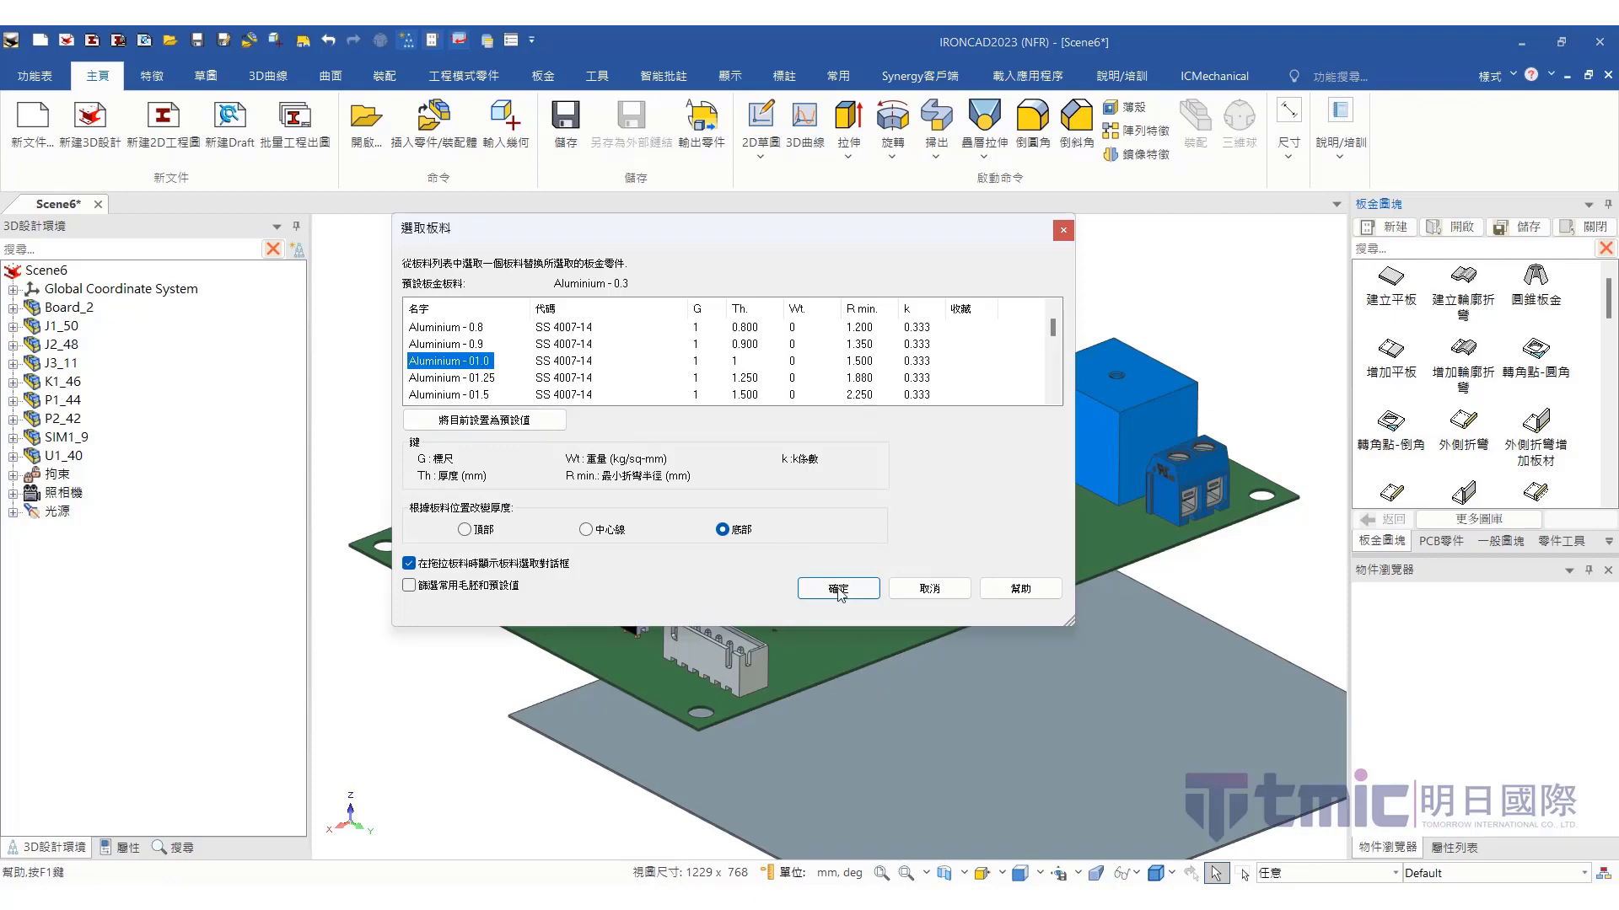
Accept Aluminium - 01.0 as the sheet metal plate's stock and set its minimum bend radius to 0.5 mm
click(839, 590)
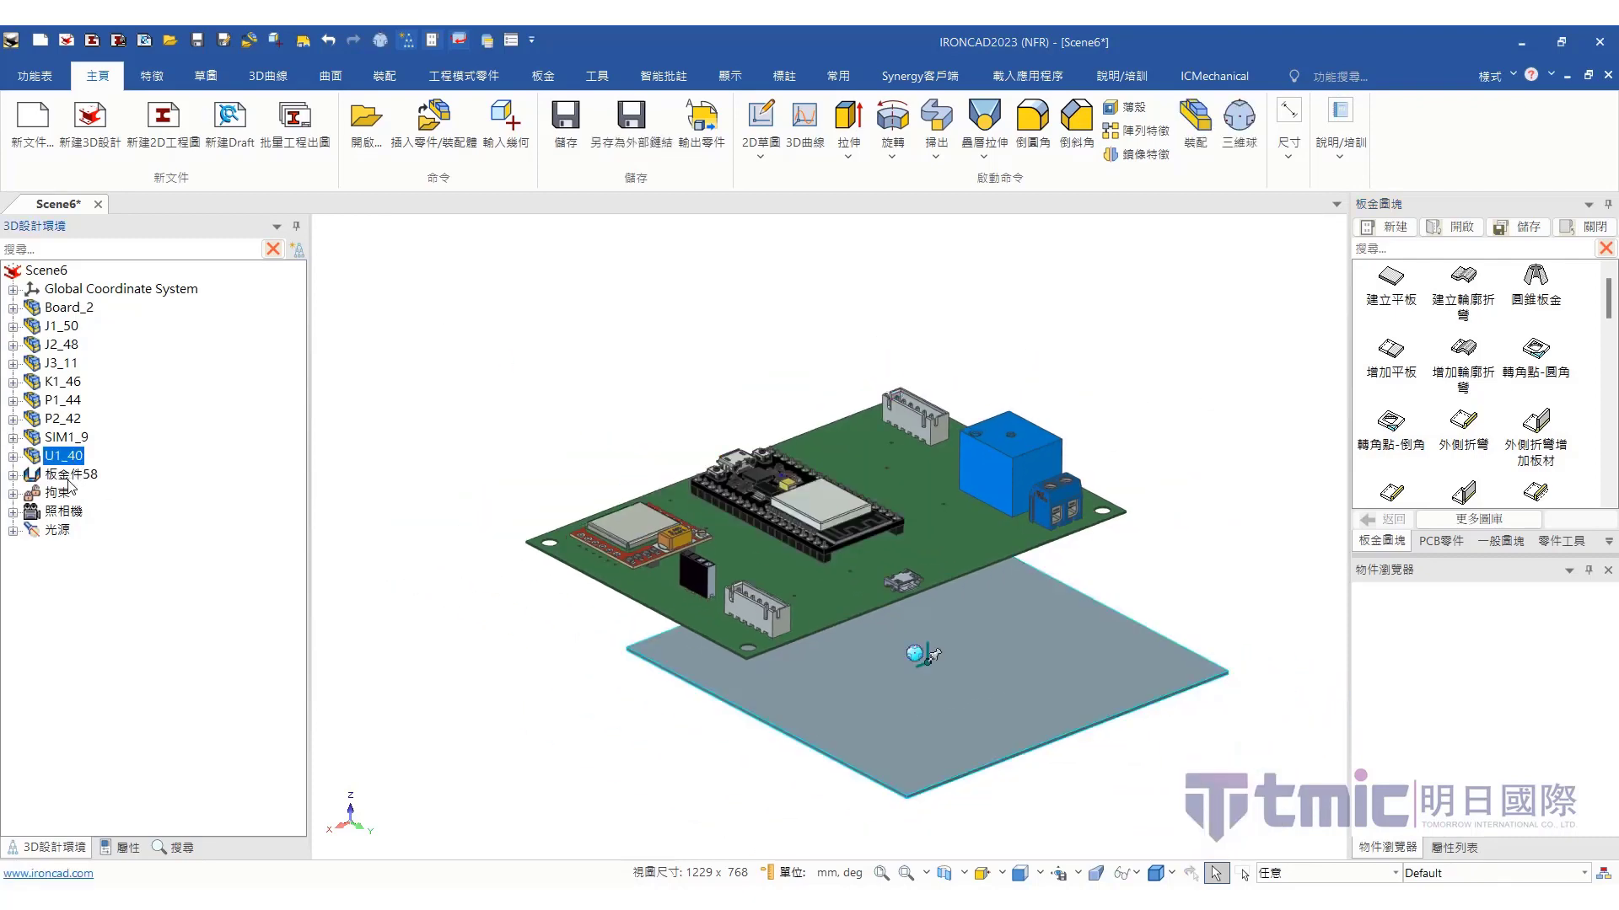
right_click(90, 482)
click(205, 816)
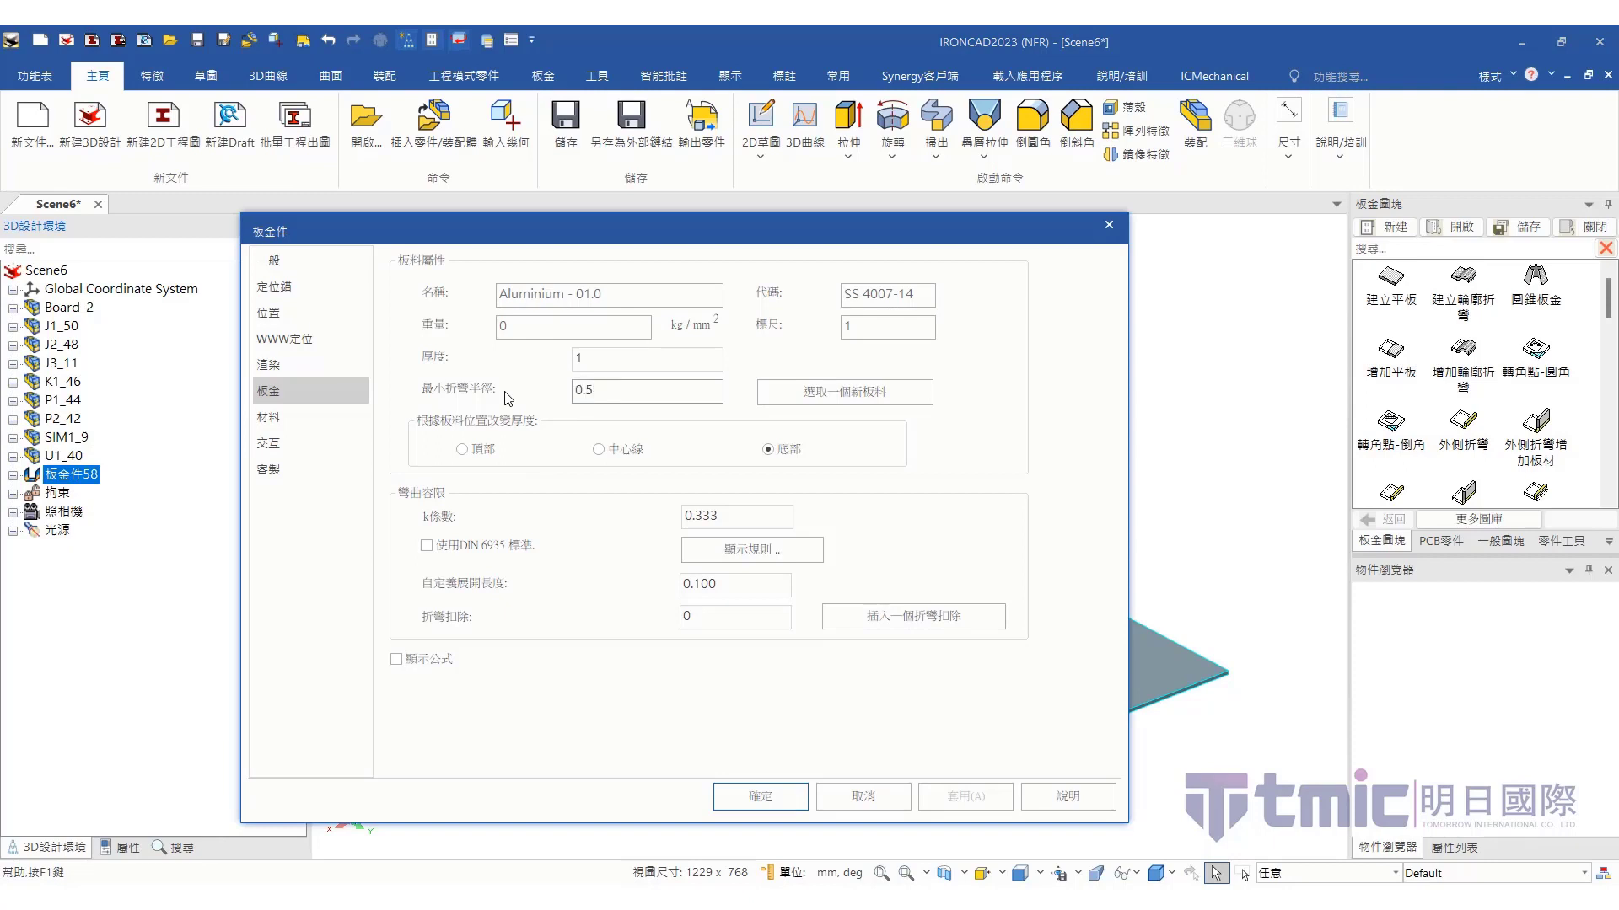
click(760, 796)
Raise the sheet metal plate about 46 mm with the TriBall and fine-tune its height just below the circuit board
middle_drag(944, 762, 901, 705)
key(F7)
click(983, 464)
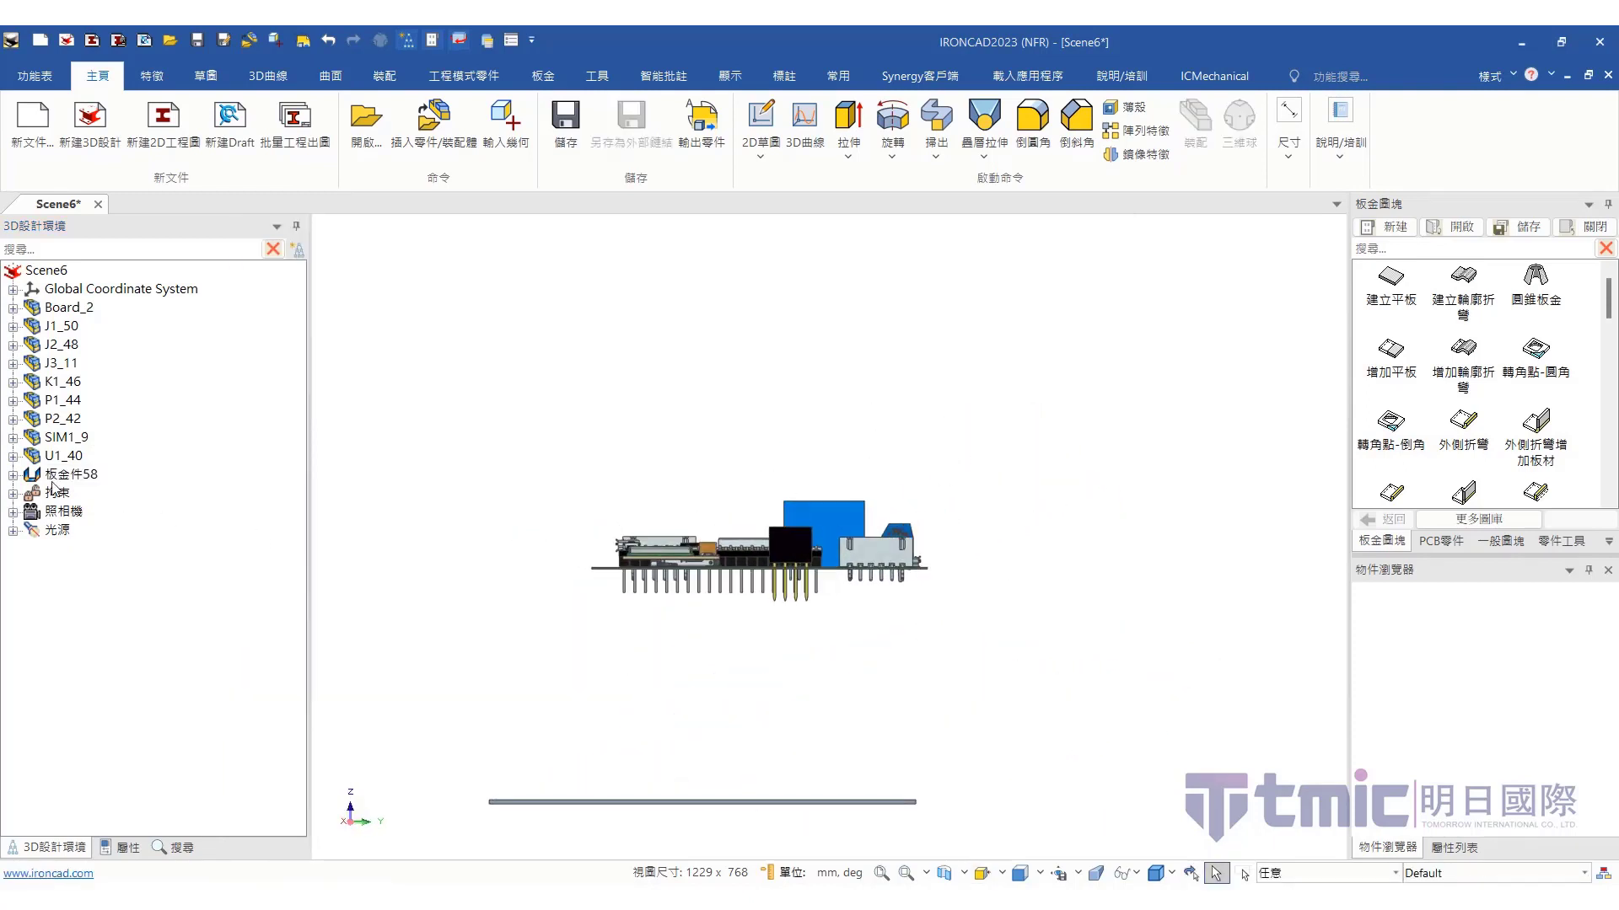
click(55, 476)
key(F10)
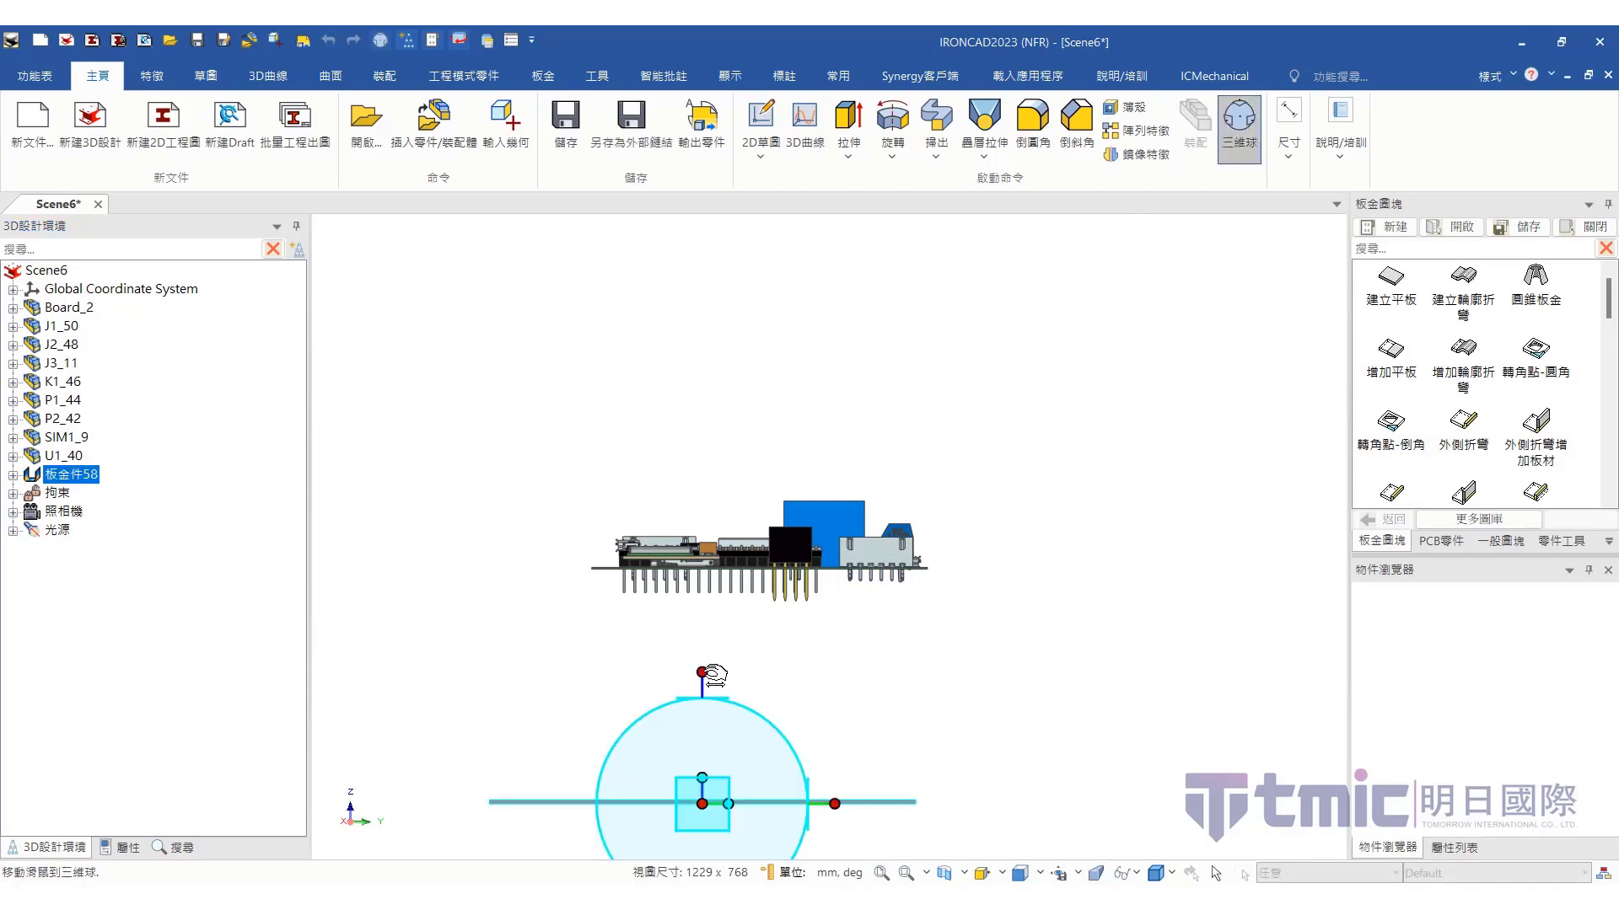
drag(701, 672, 701, 481)
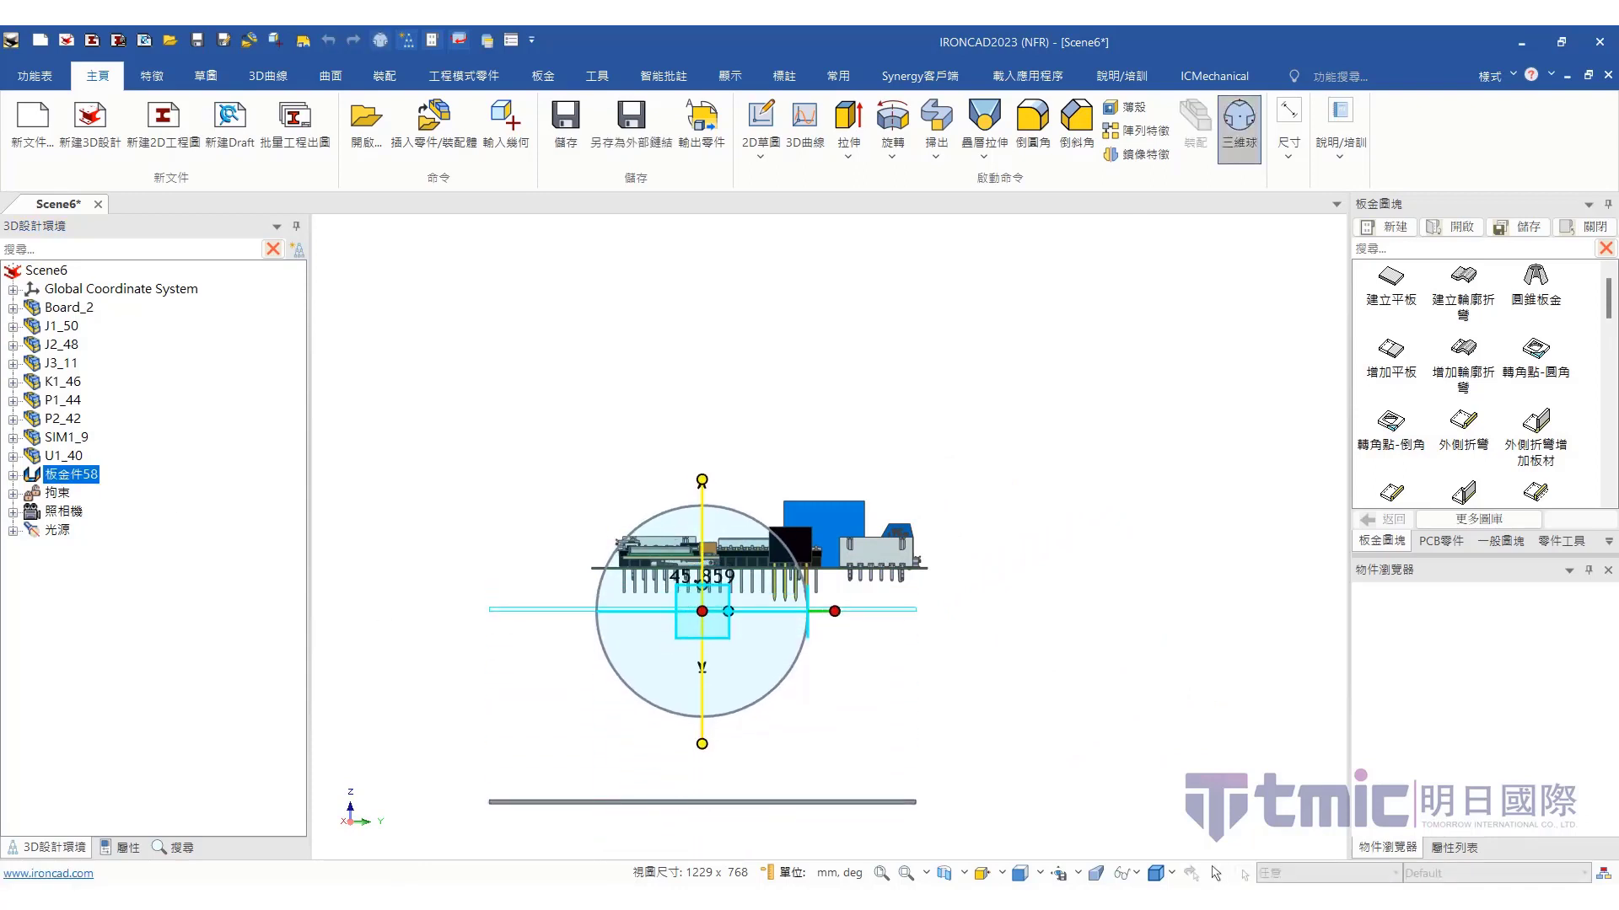
scroll(755, 574, up, 5)
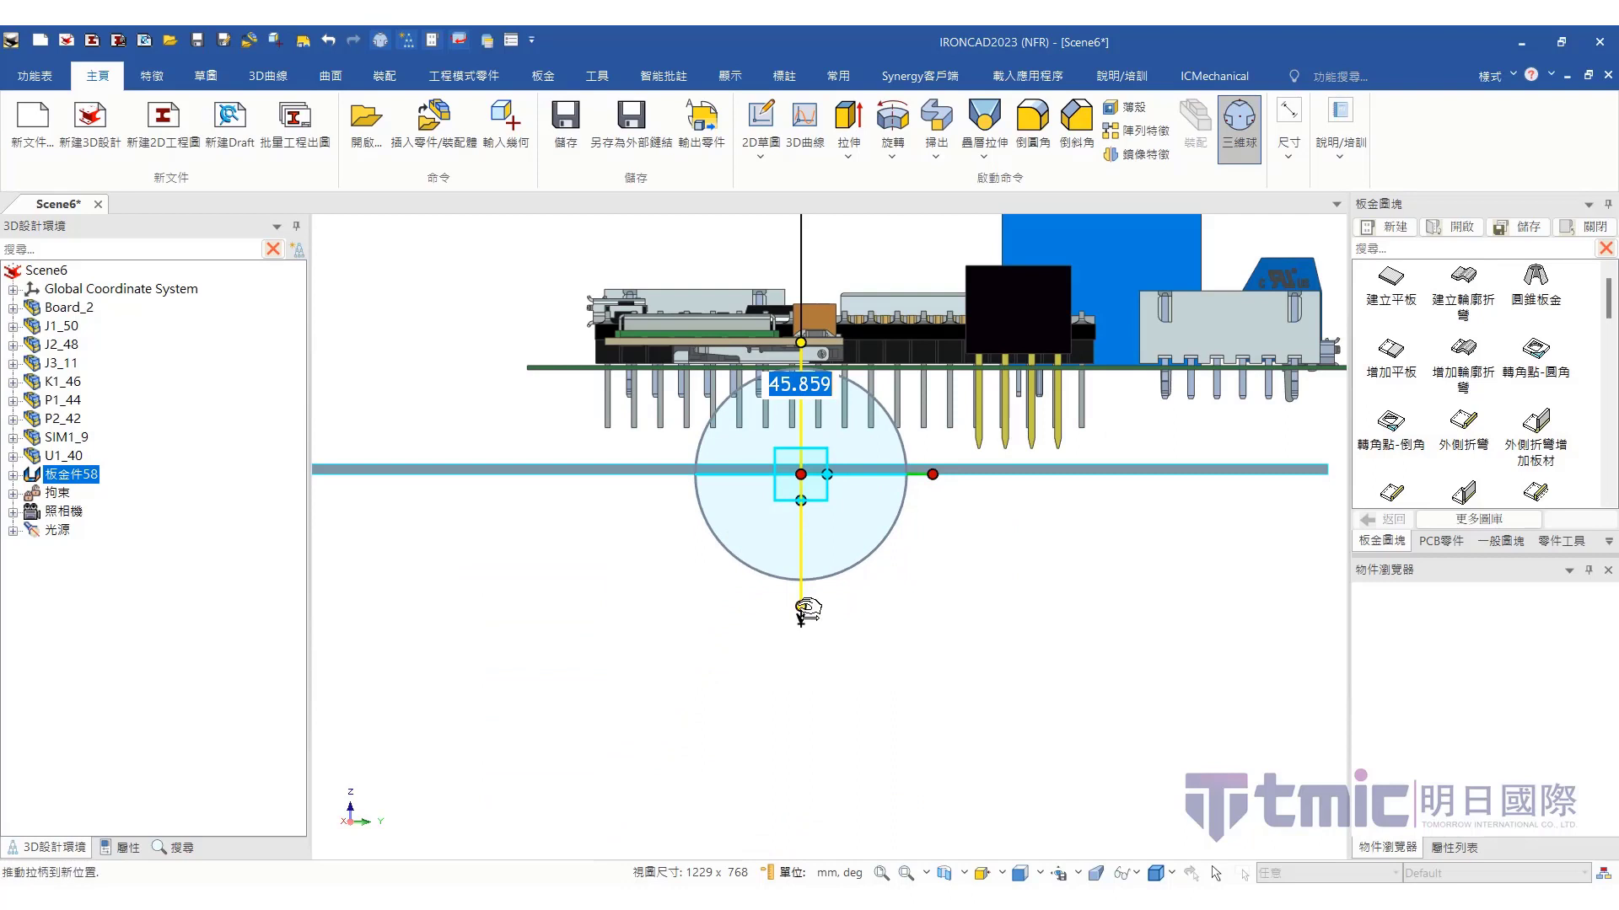
mouse_move(801, 610)
mouse_down()
mouse_move(801, 578)
mouse_move(801, 596)
mouse_up()
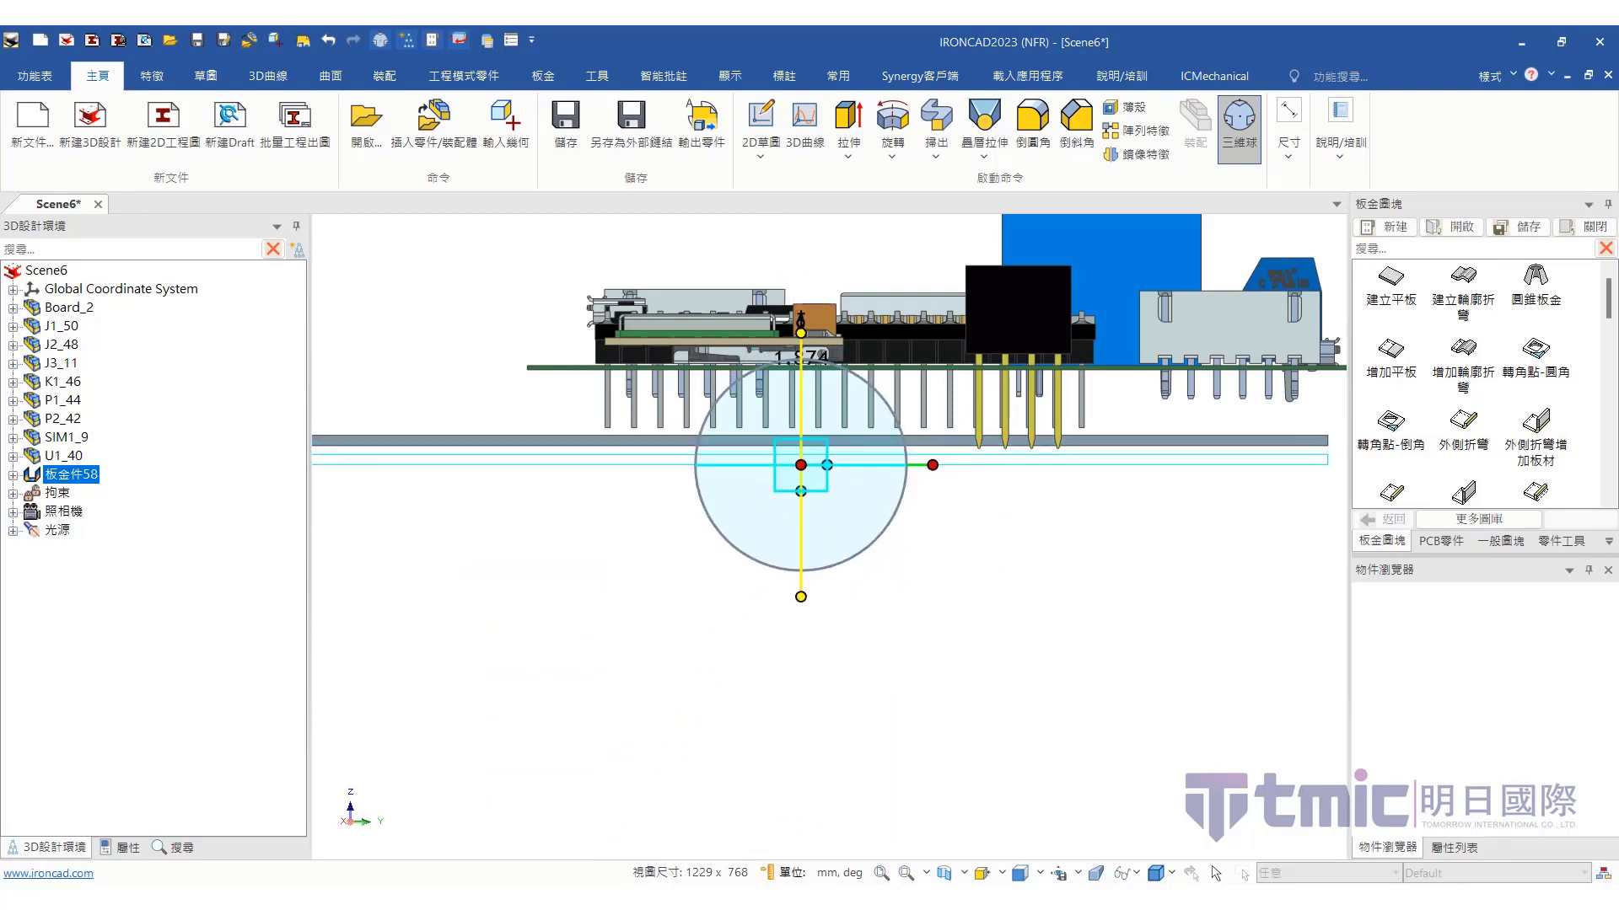
key(F10)
Stretch two adjacent edges of the plate's Stock shape outward so they extend past the circuit board's edges
scroll(917, 666, down, 3)
click(991, 626)
middle_drag(1015, 617, 898, 582)
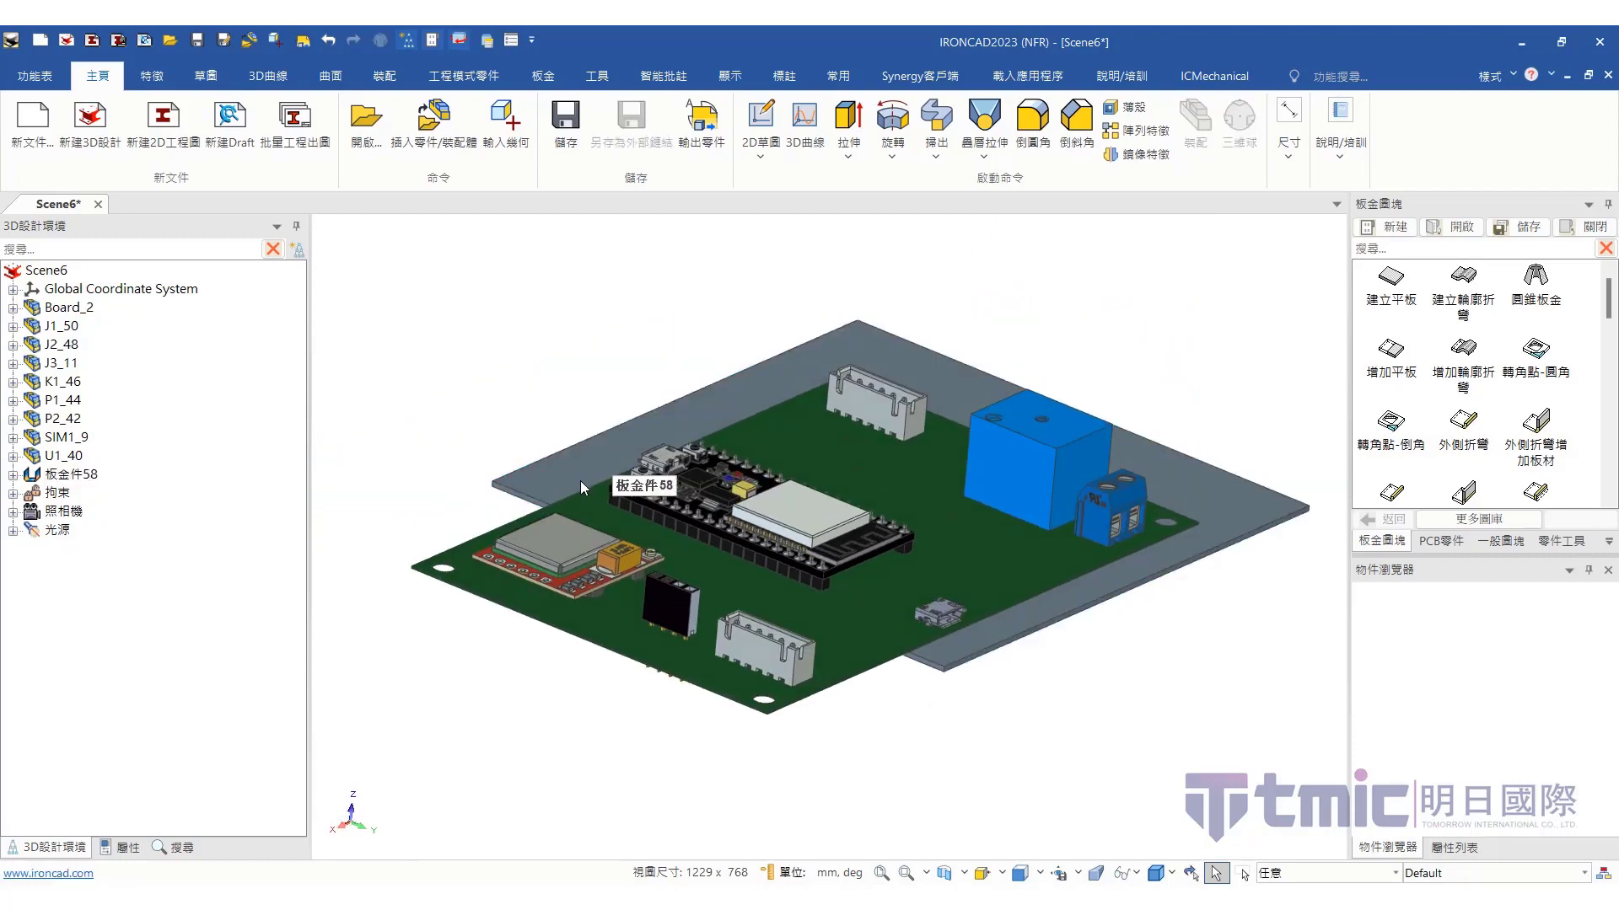
click(76, 475)
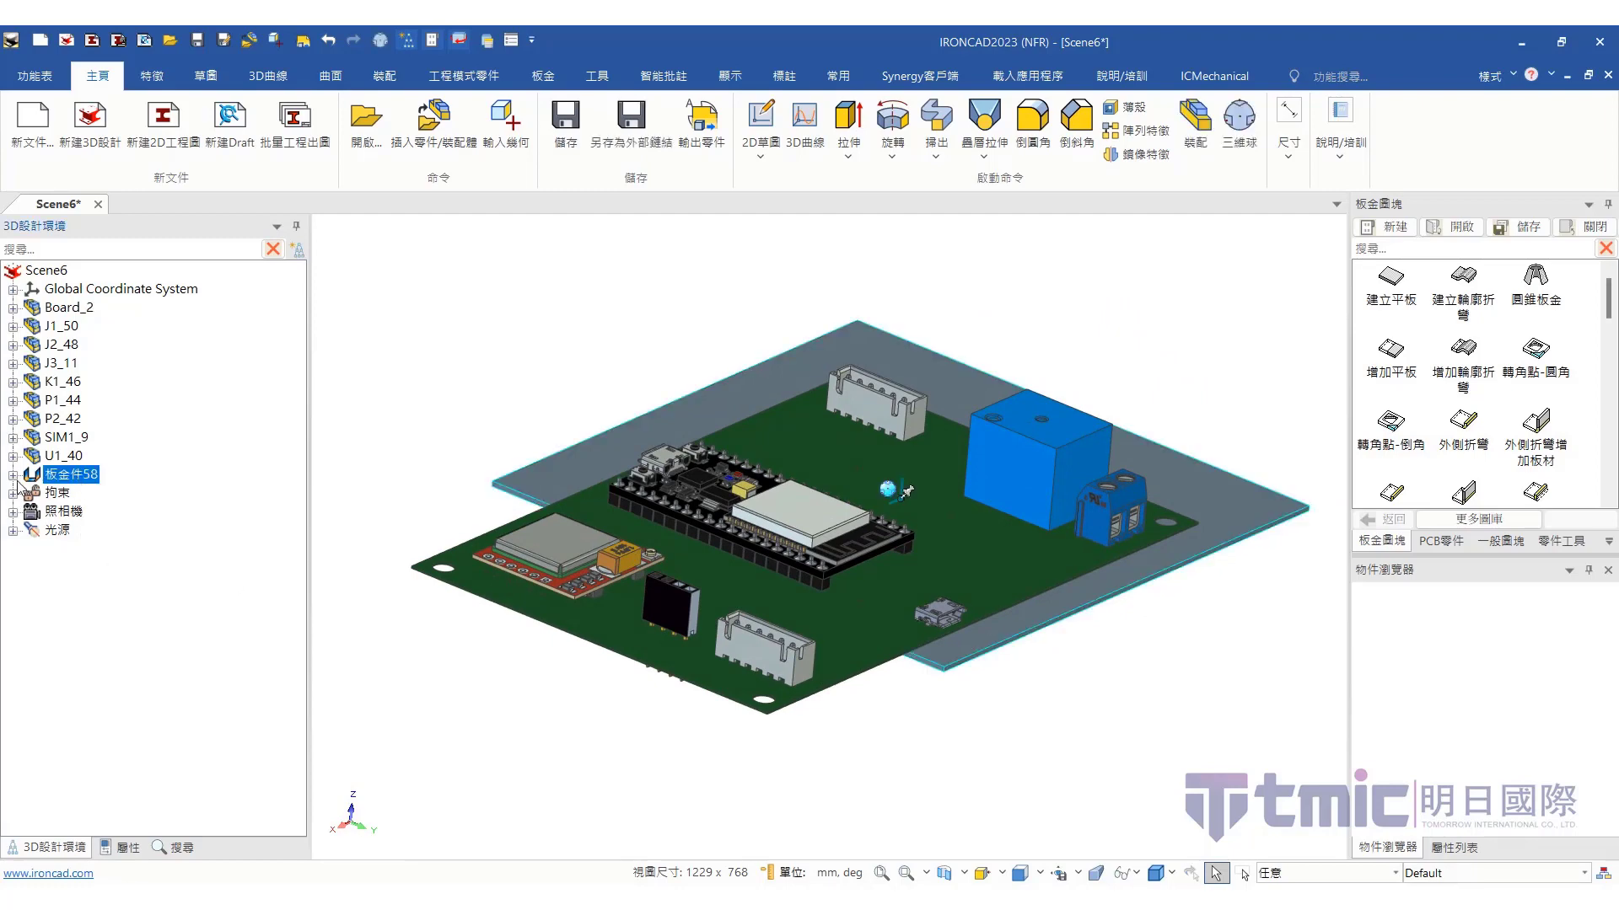
click(79, 493)
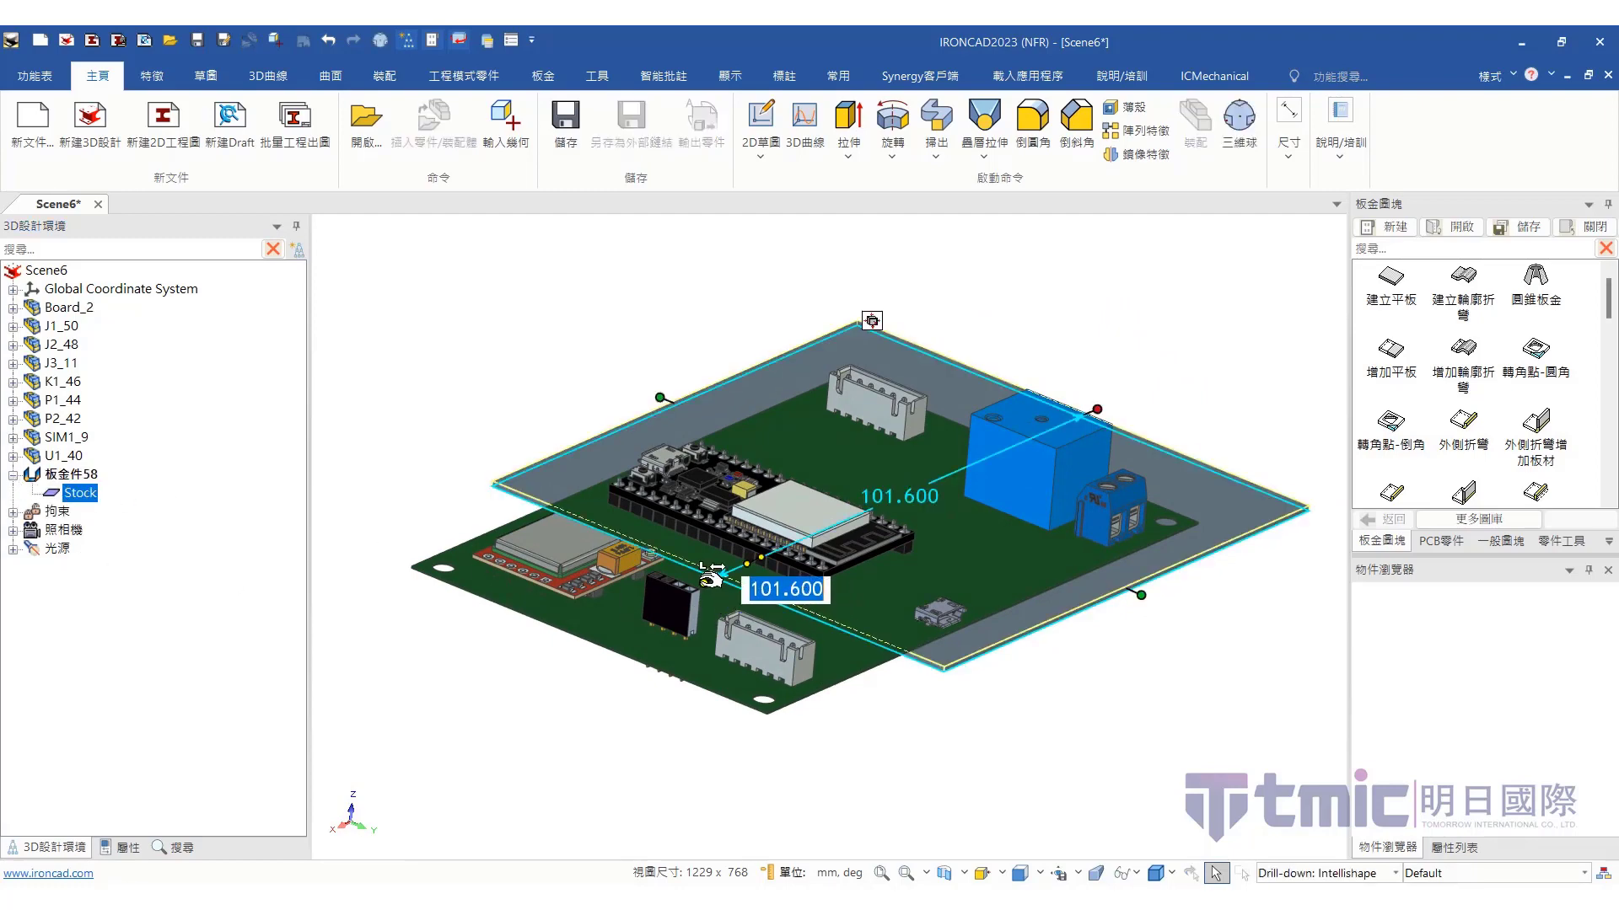
drag(710, 578, 510, 667)
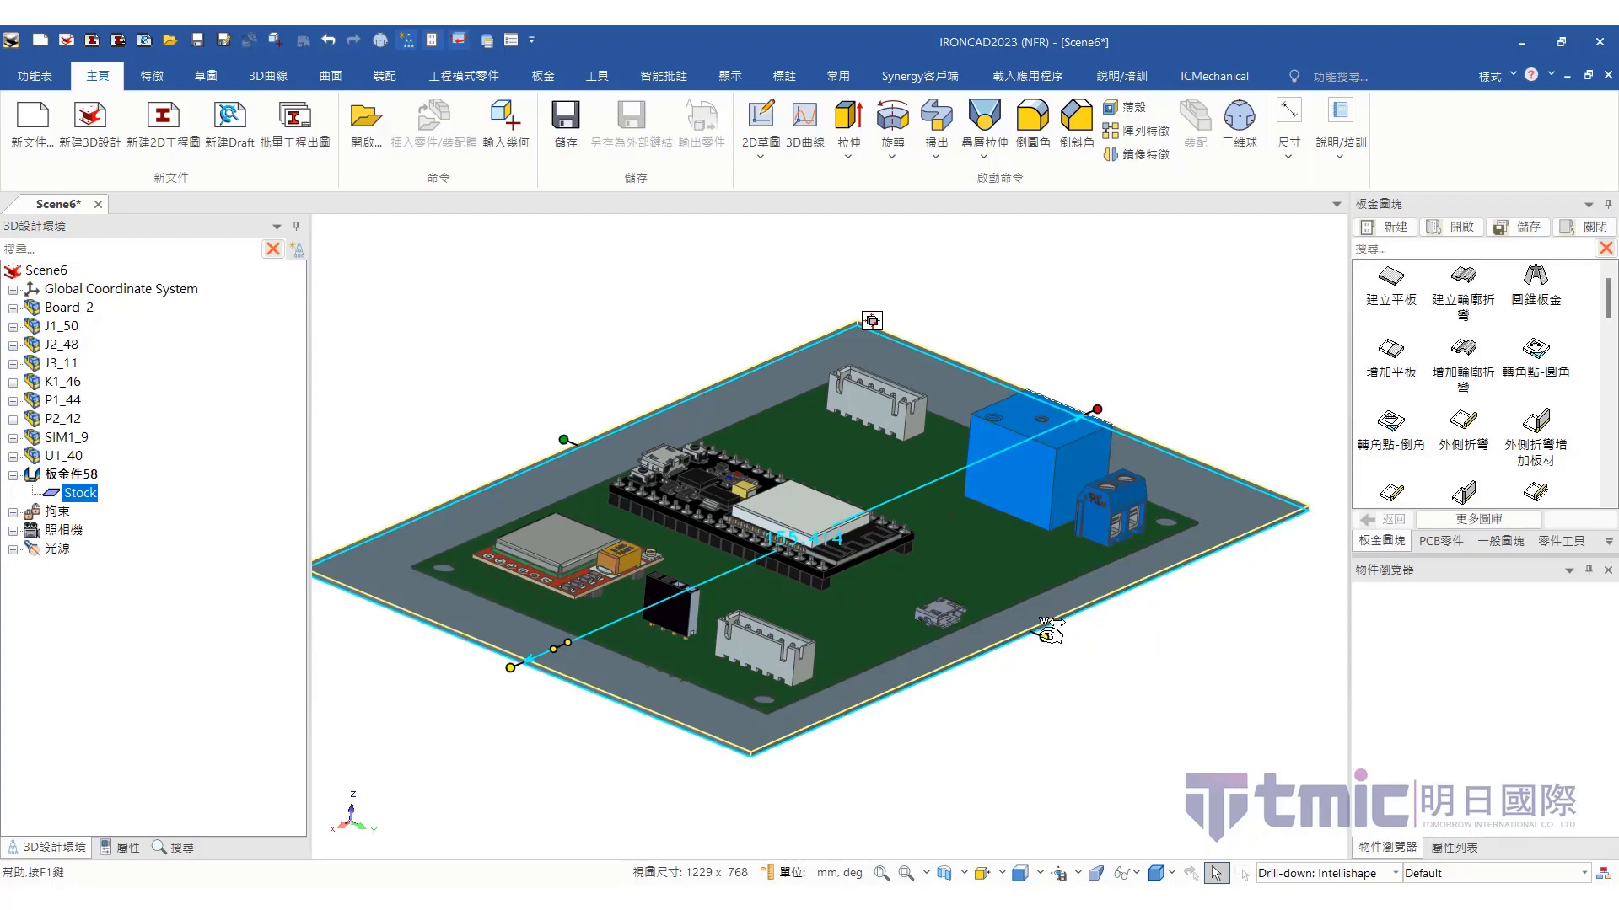
drag(1049, 632, 1057, 643)
Resize the plate's Stock shape to 80 mm wide and 120 mm long by moving the opposite two edges
click(564, 441)
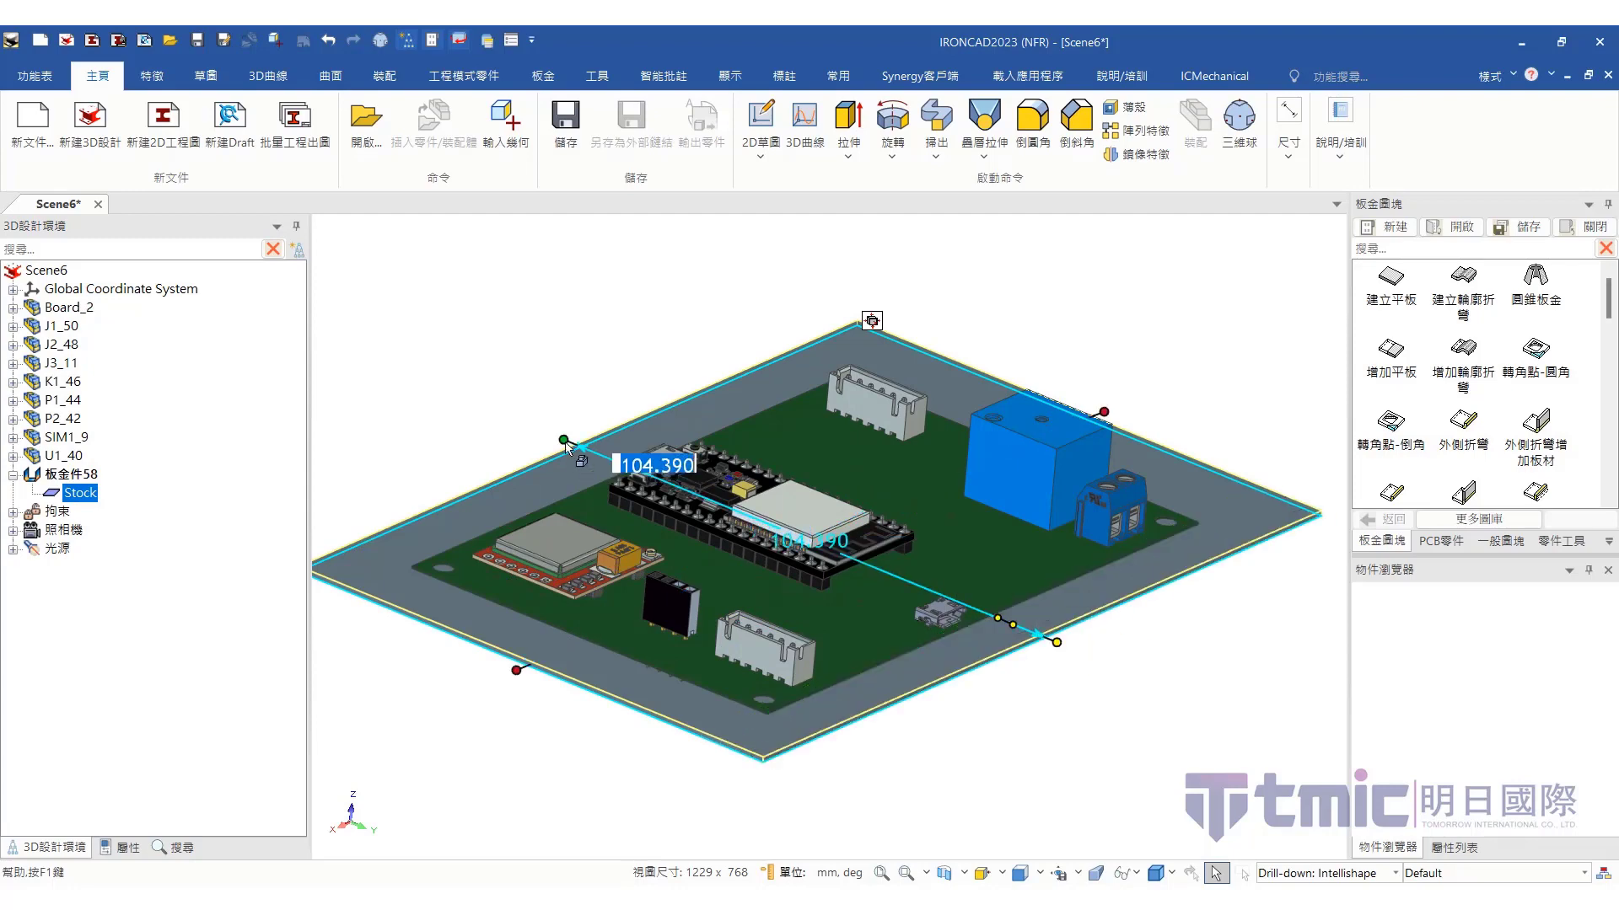
text(80)
key(Return)
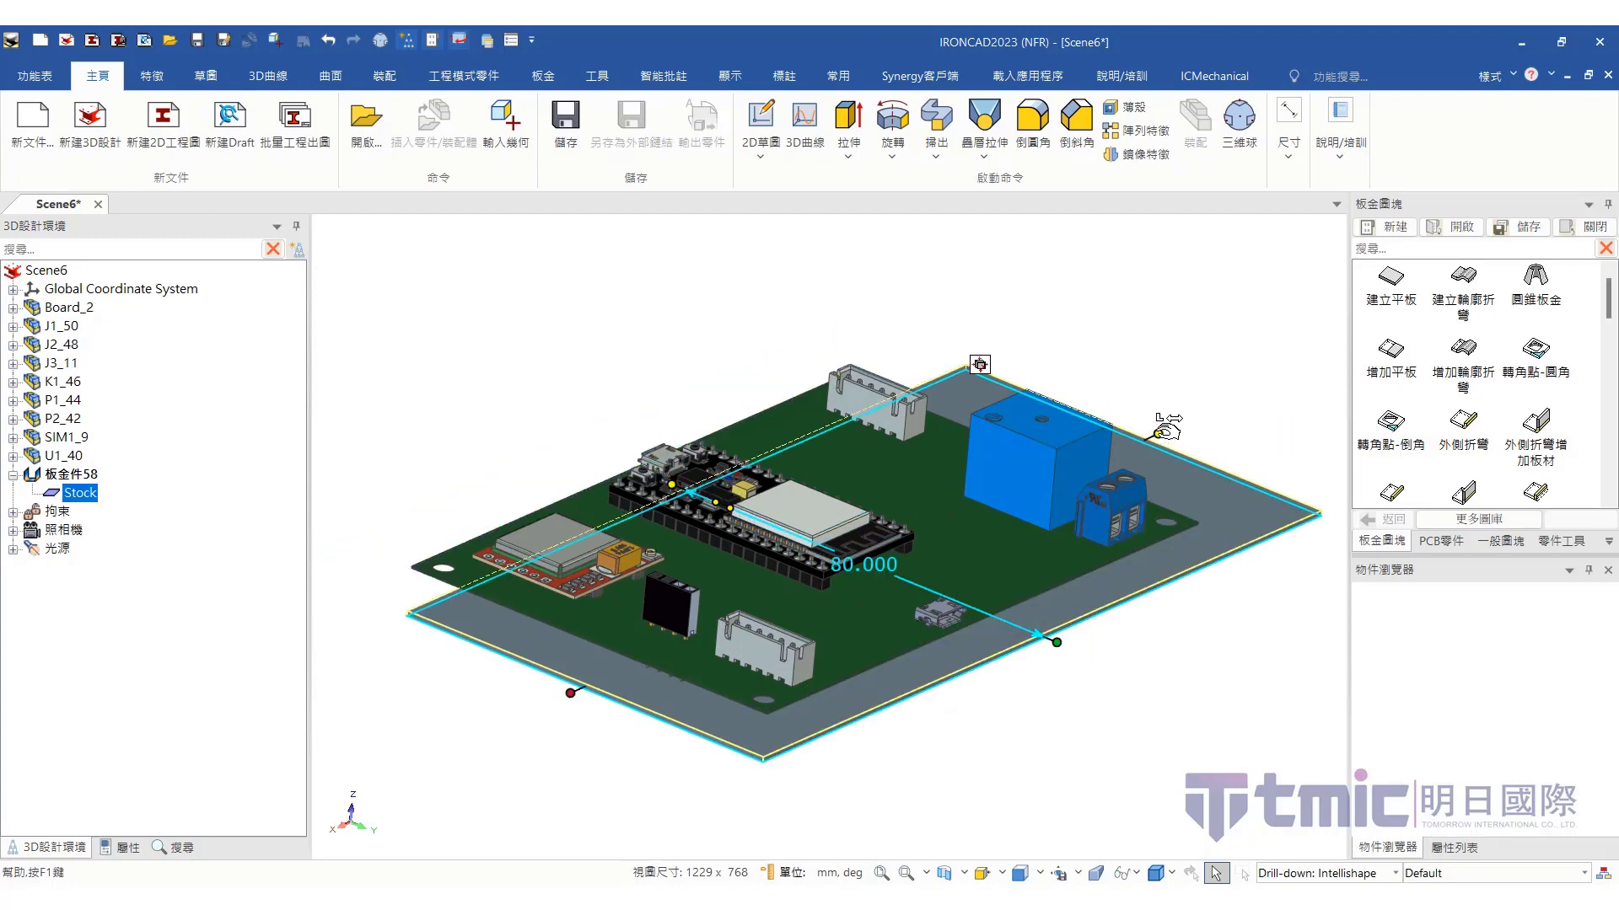
drag(1167, 430, 951, 426)
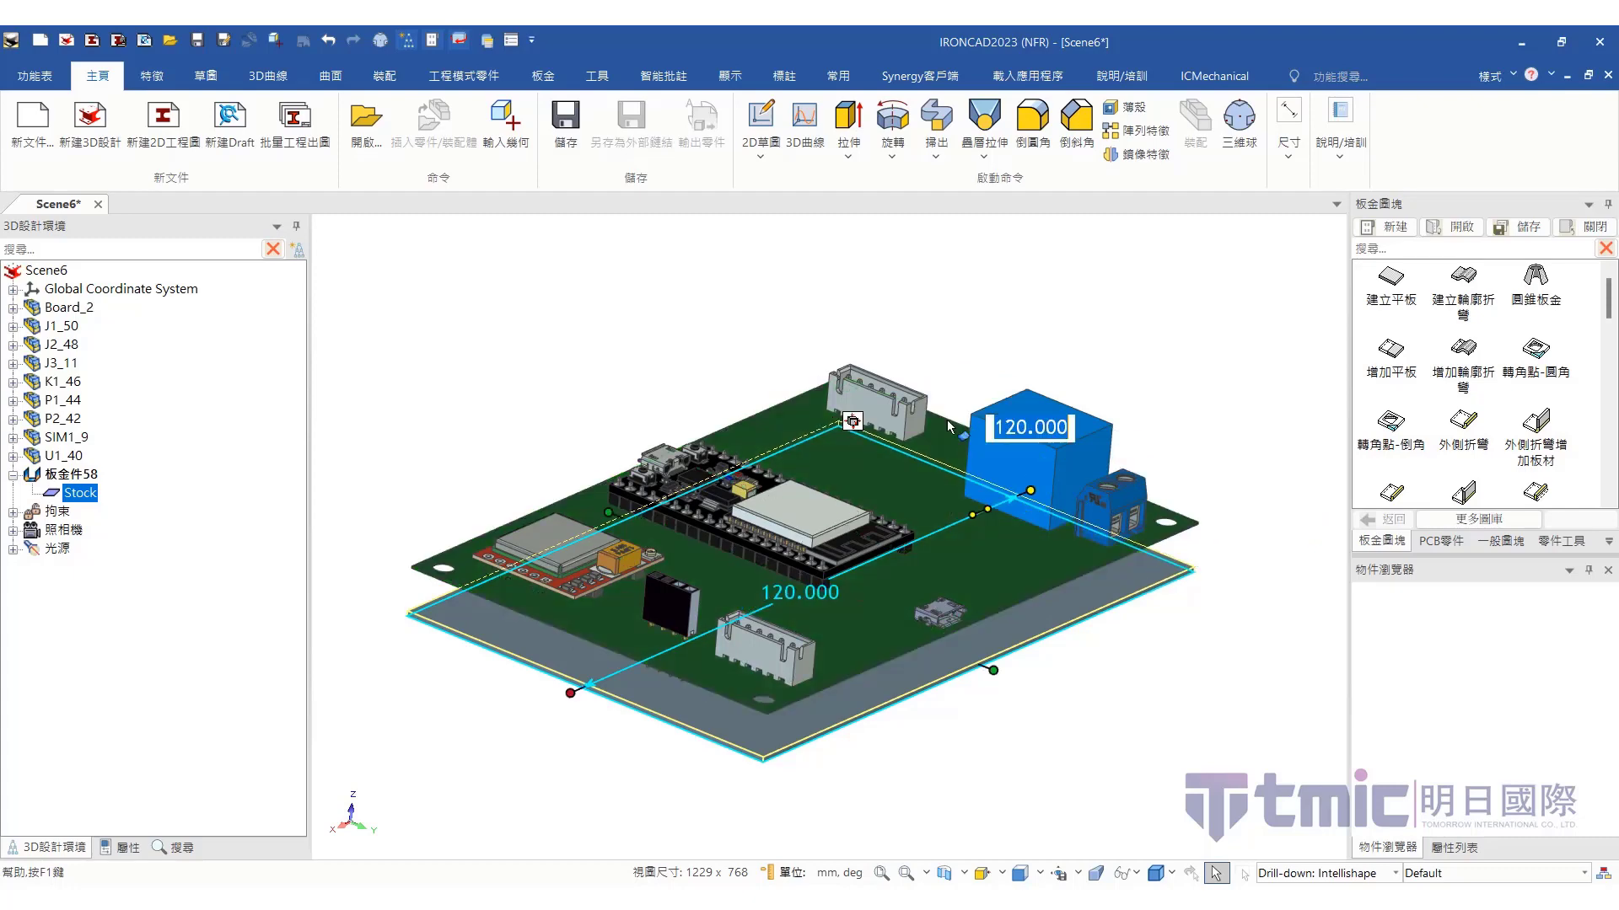
key(Return)
Add an upward bend along the plate's near long edge and extend it into a tall side wall
middle_drag(983, 751, 758, 717)
scroll(1389, 493, down, 3)
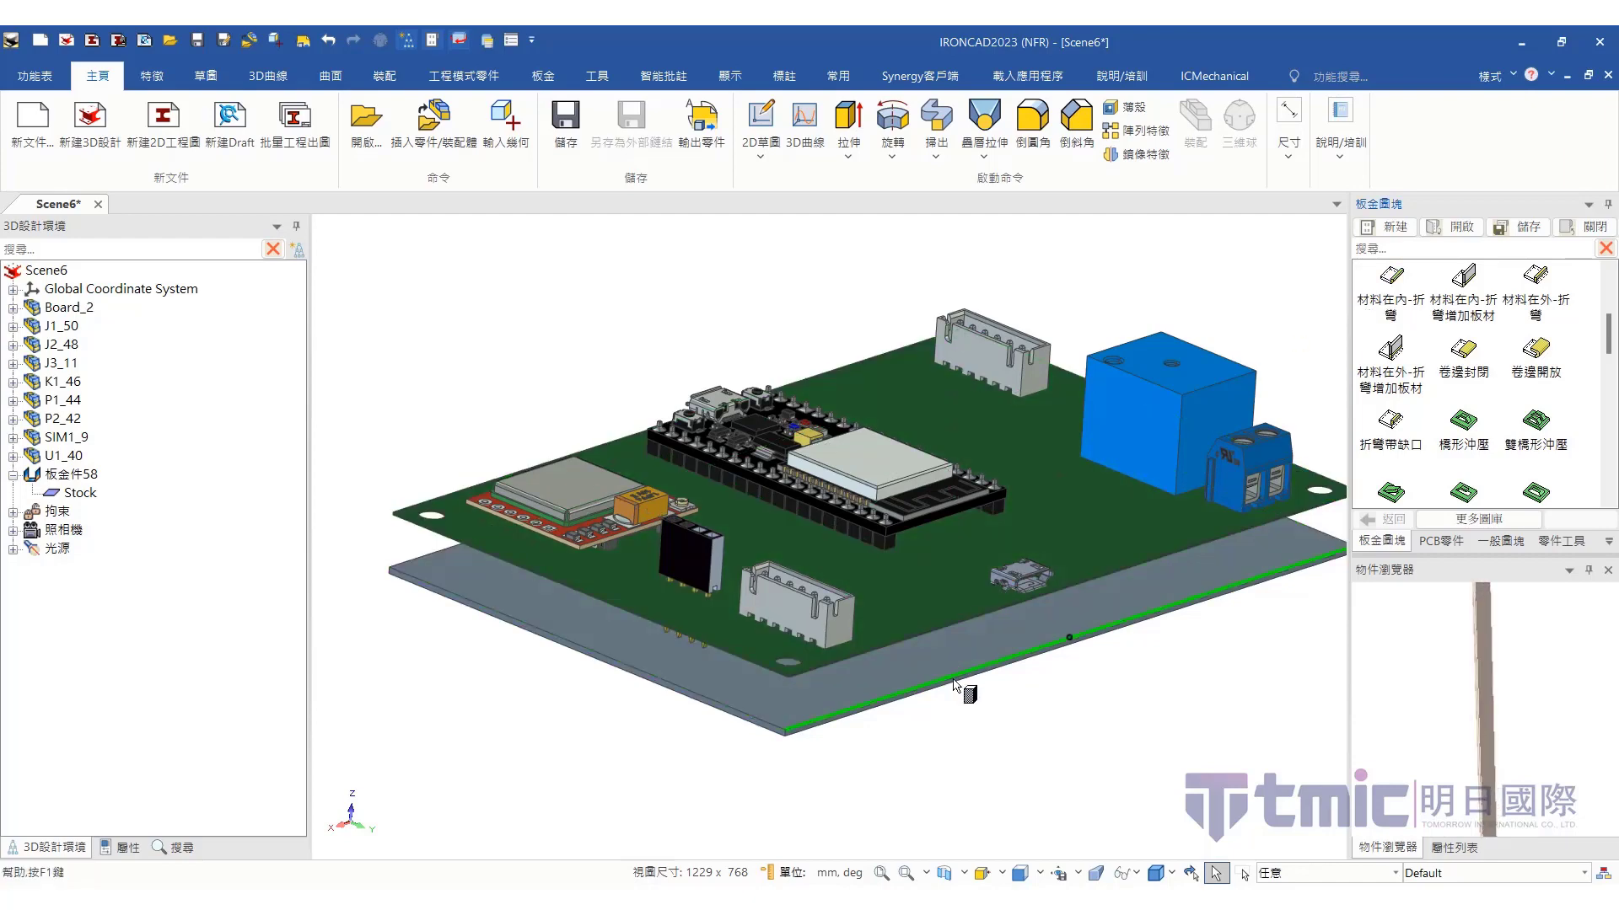
drag(955, 683, 955, 682)
drag(1108, 518, 1192, 391)
click(1281, 294)
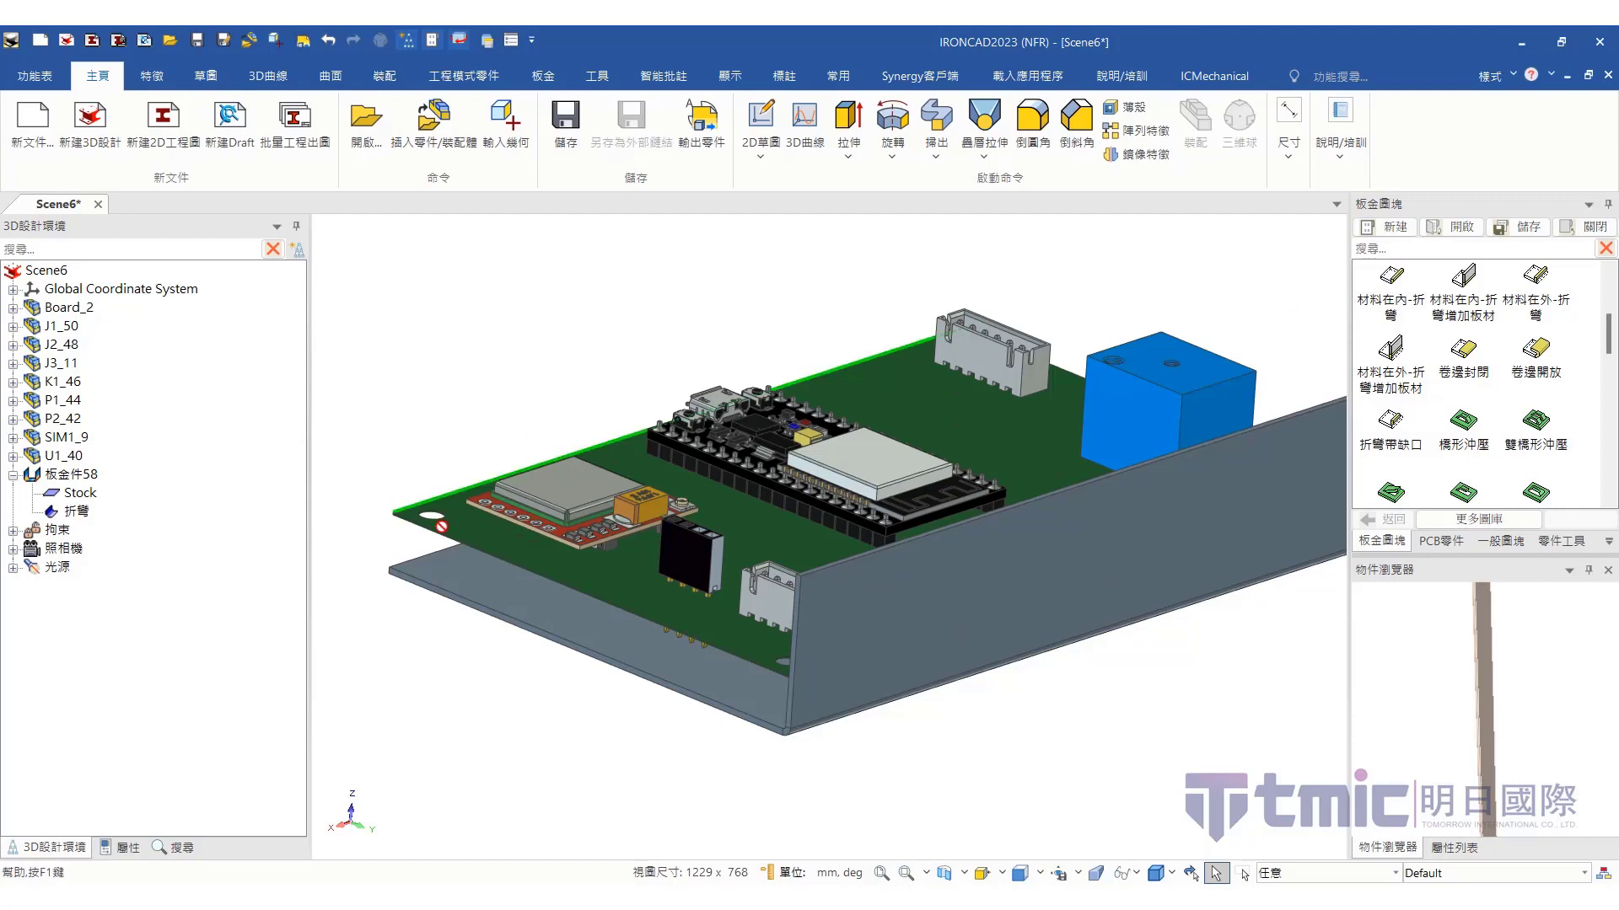
Add an upward bend along the opposite long edge and extend its height to match the first side wall
drag(430, 516, 421, 554)
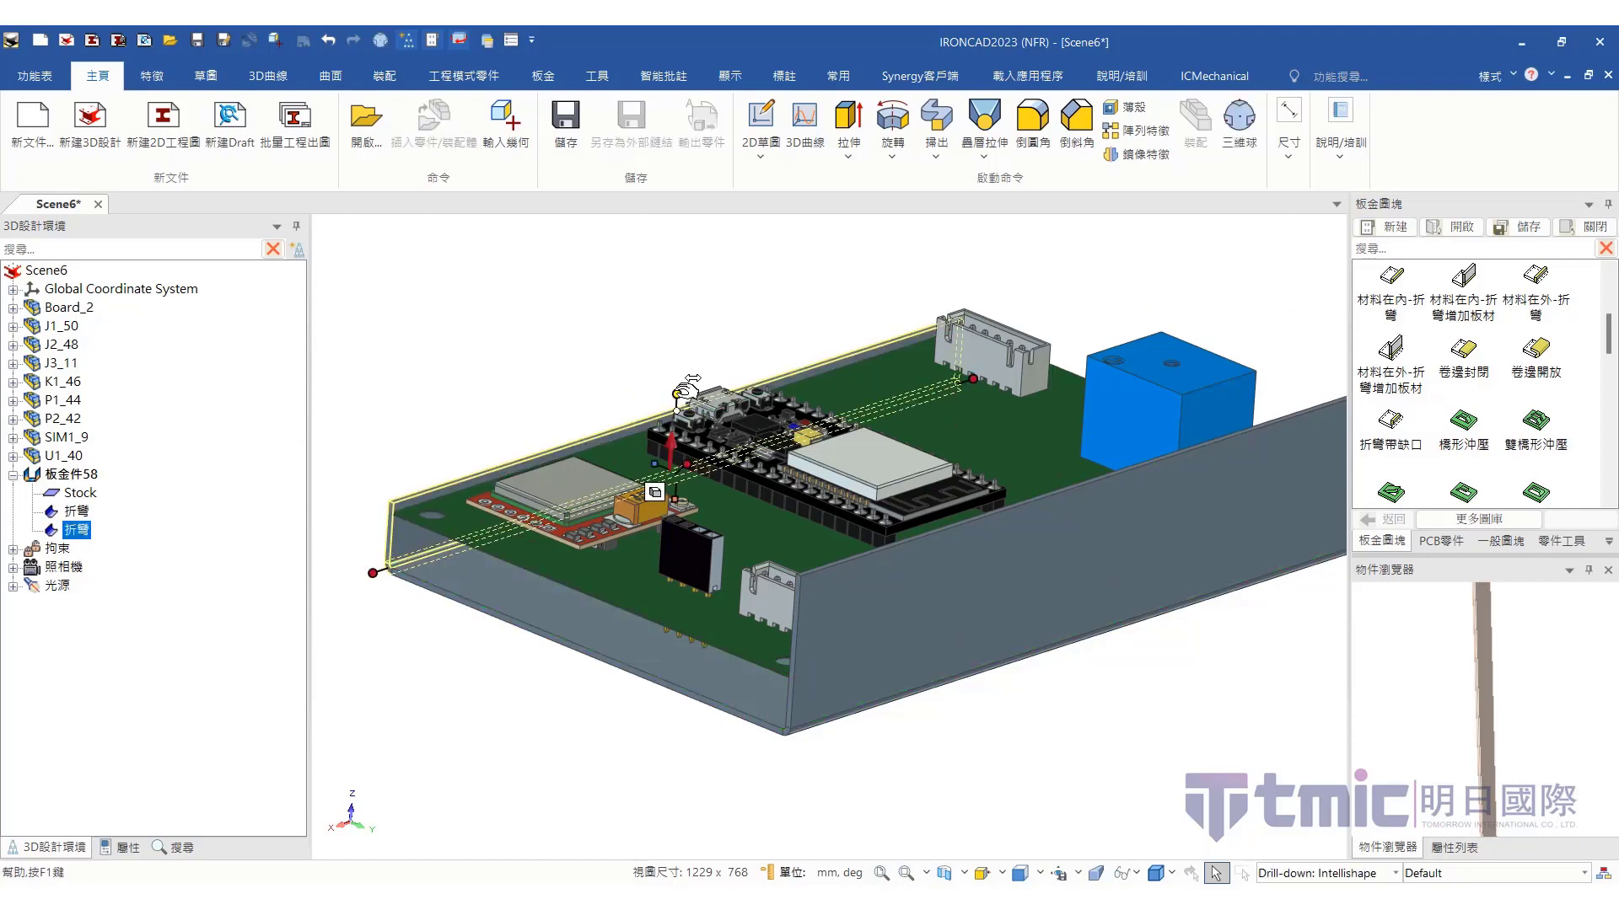
drag(684, 390, 1096, 362)
click(1032, 310)
Add an upward bend along the short edge near the black pin header and align its height with the circuit board
middle_drag(1160, 529, 983, 593)
scroll(1188, 562, up, 3)
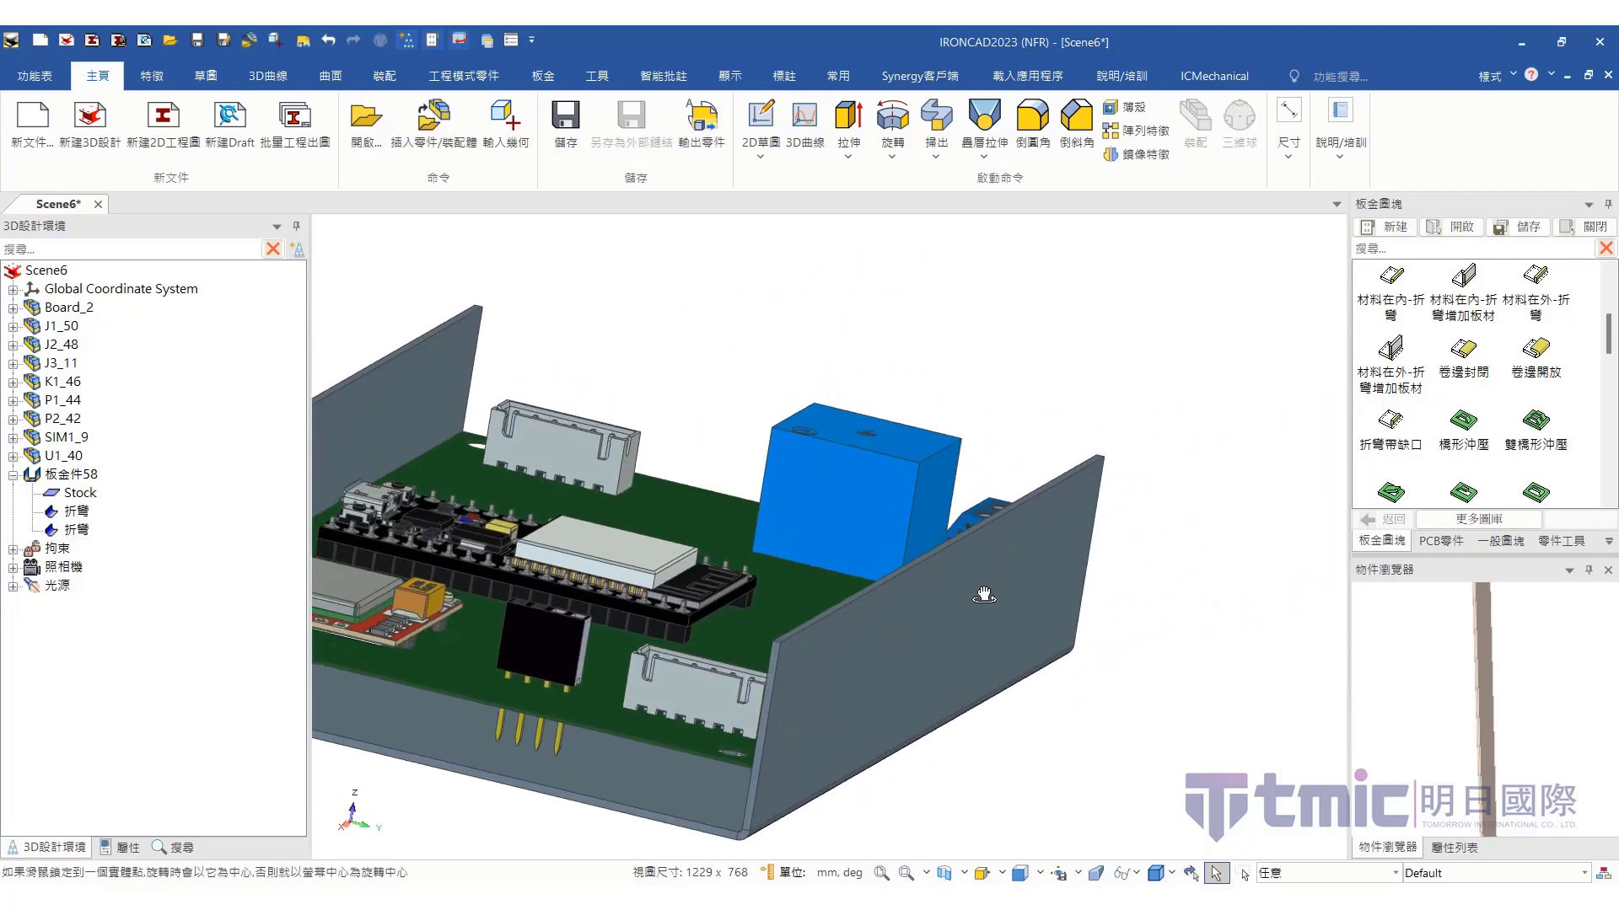
shift+middle_drag(695, 626, 931, 525)
scroll(931, 525, up, 2)
scroll(867, 539, up, 3)
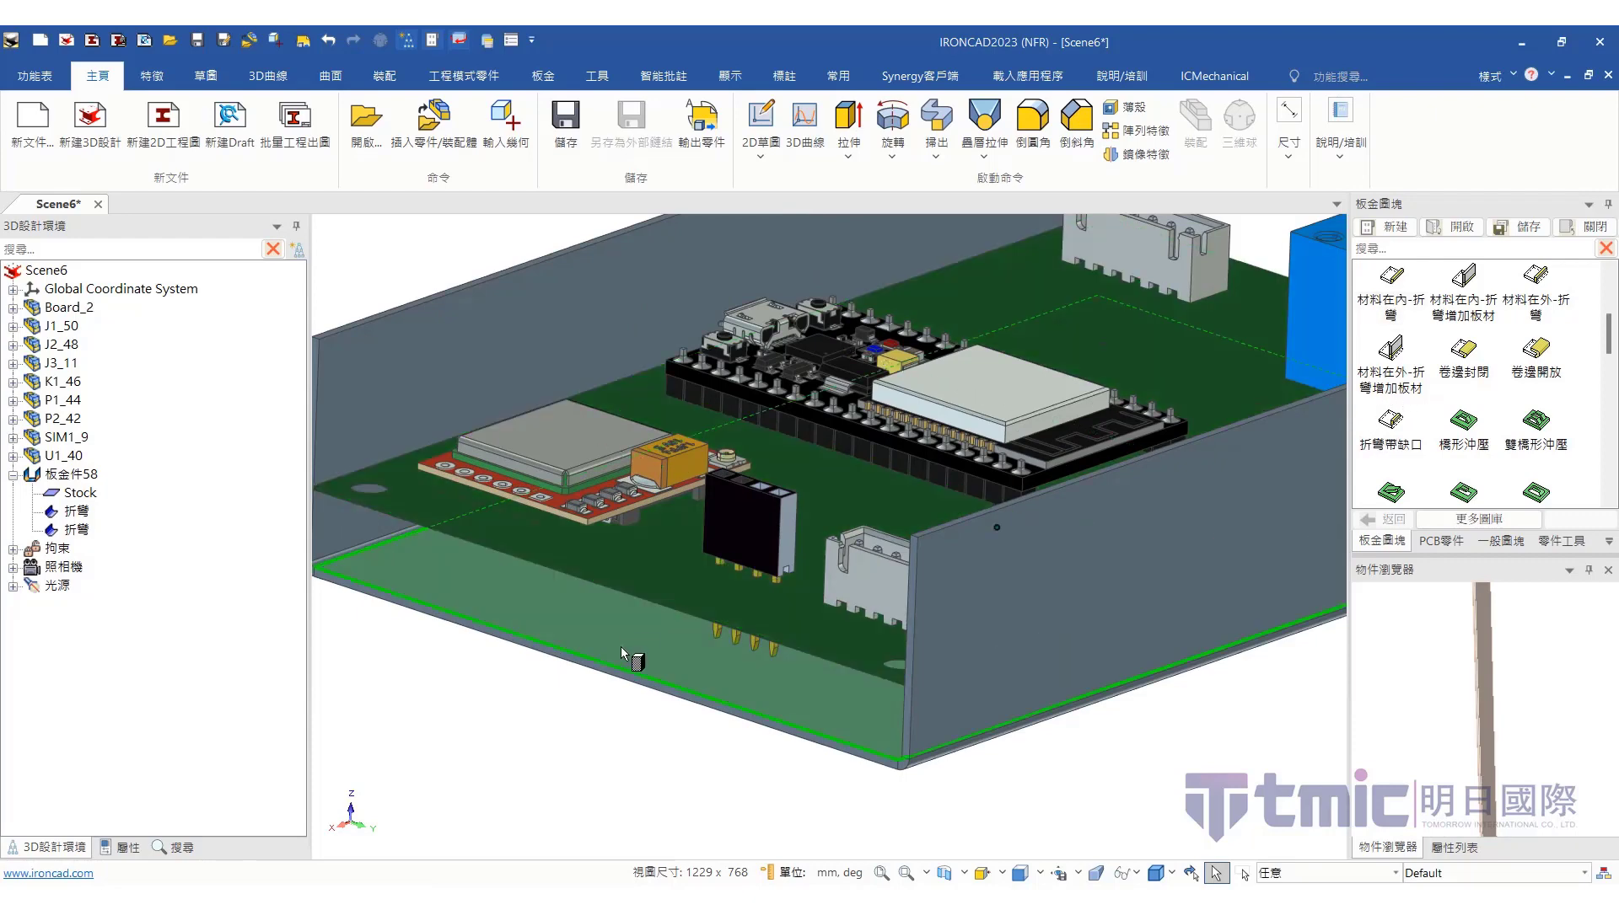
drag(611, 672, 613, 672)
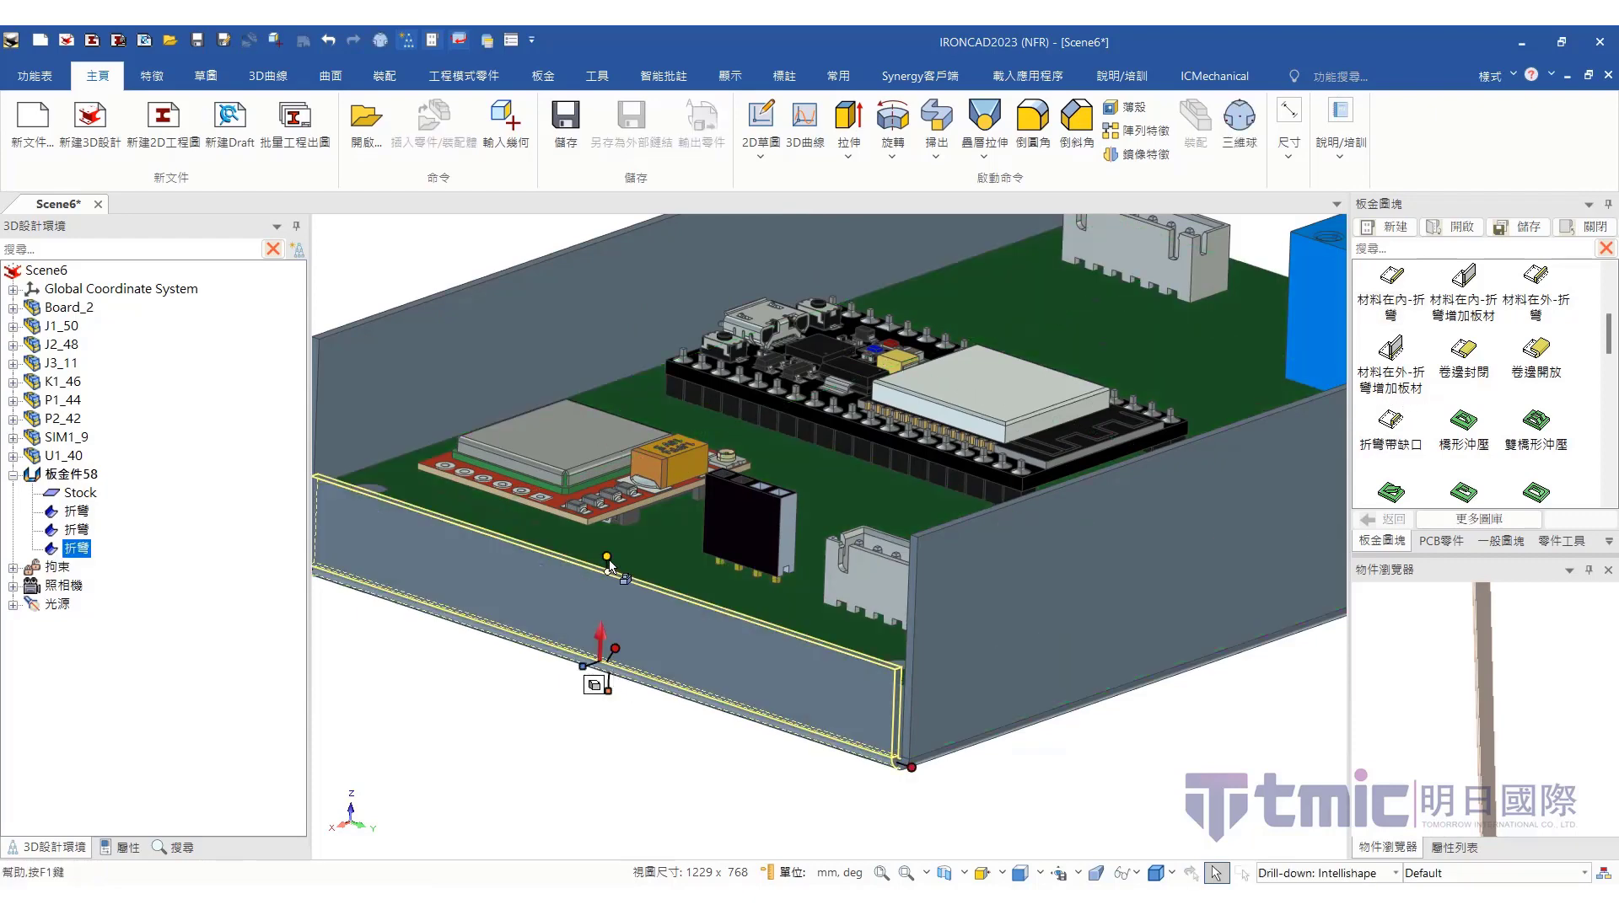
drag(607, 559, 605, 607)
click(564, 726)
click(623, 639)
scroll(623, 639, down, 1)
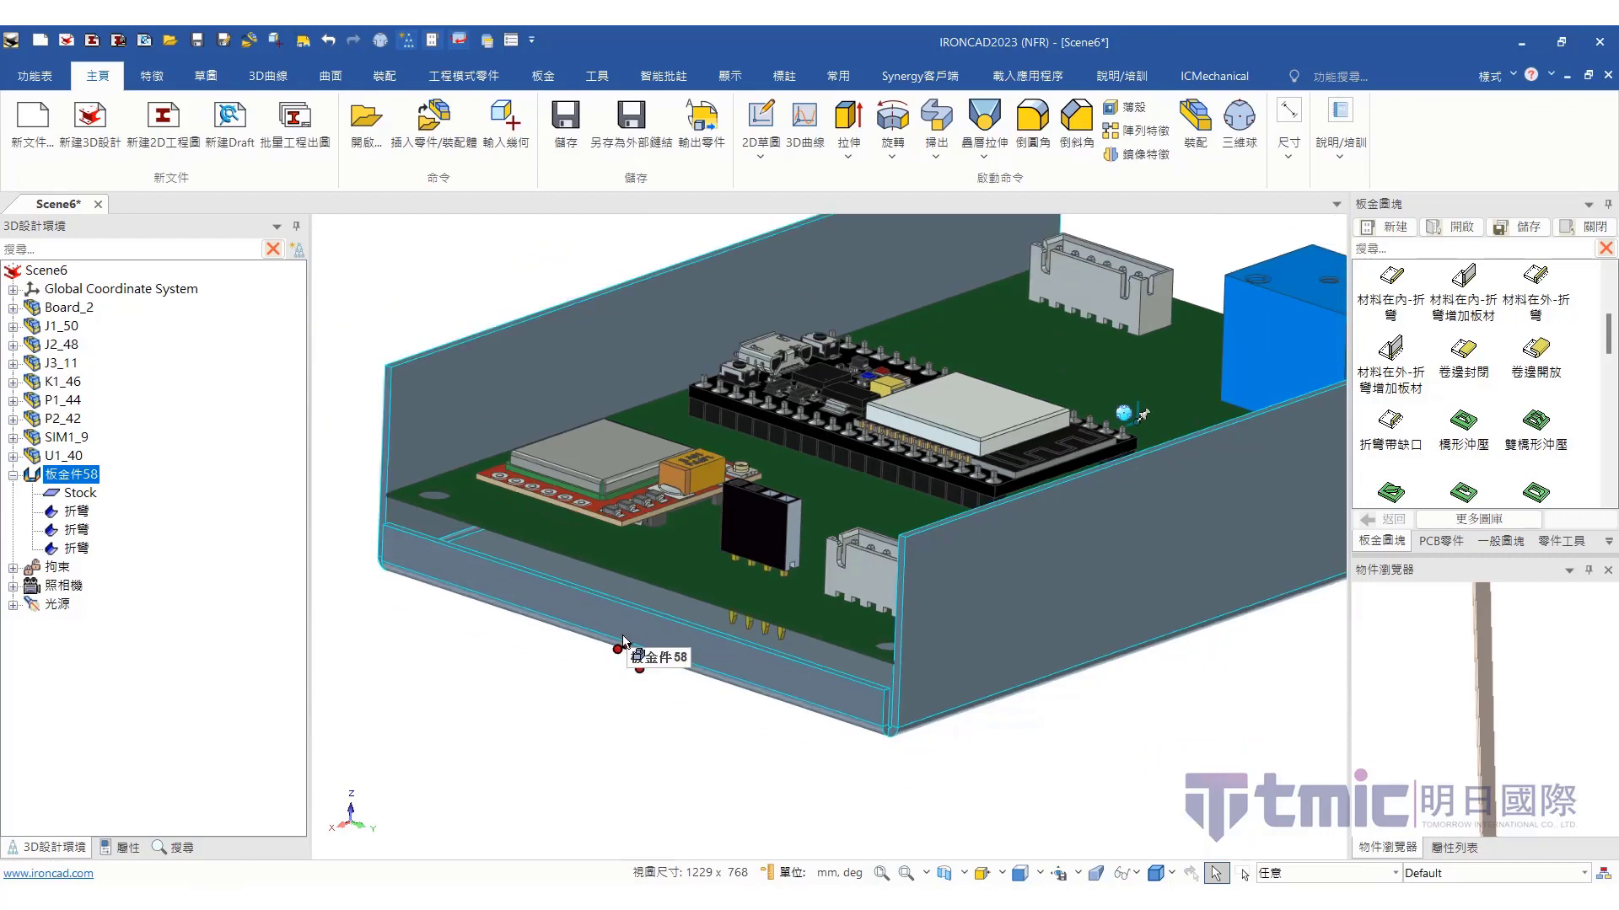
click(623, 639)
shift+drag(646, 555, 644, 540)
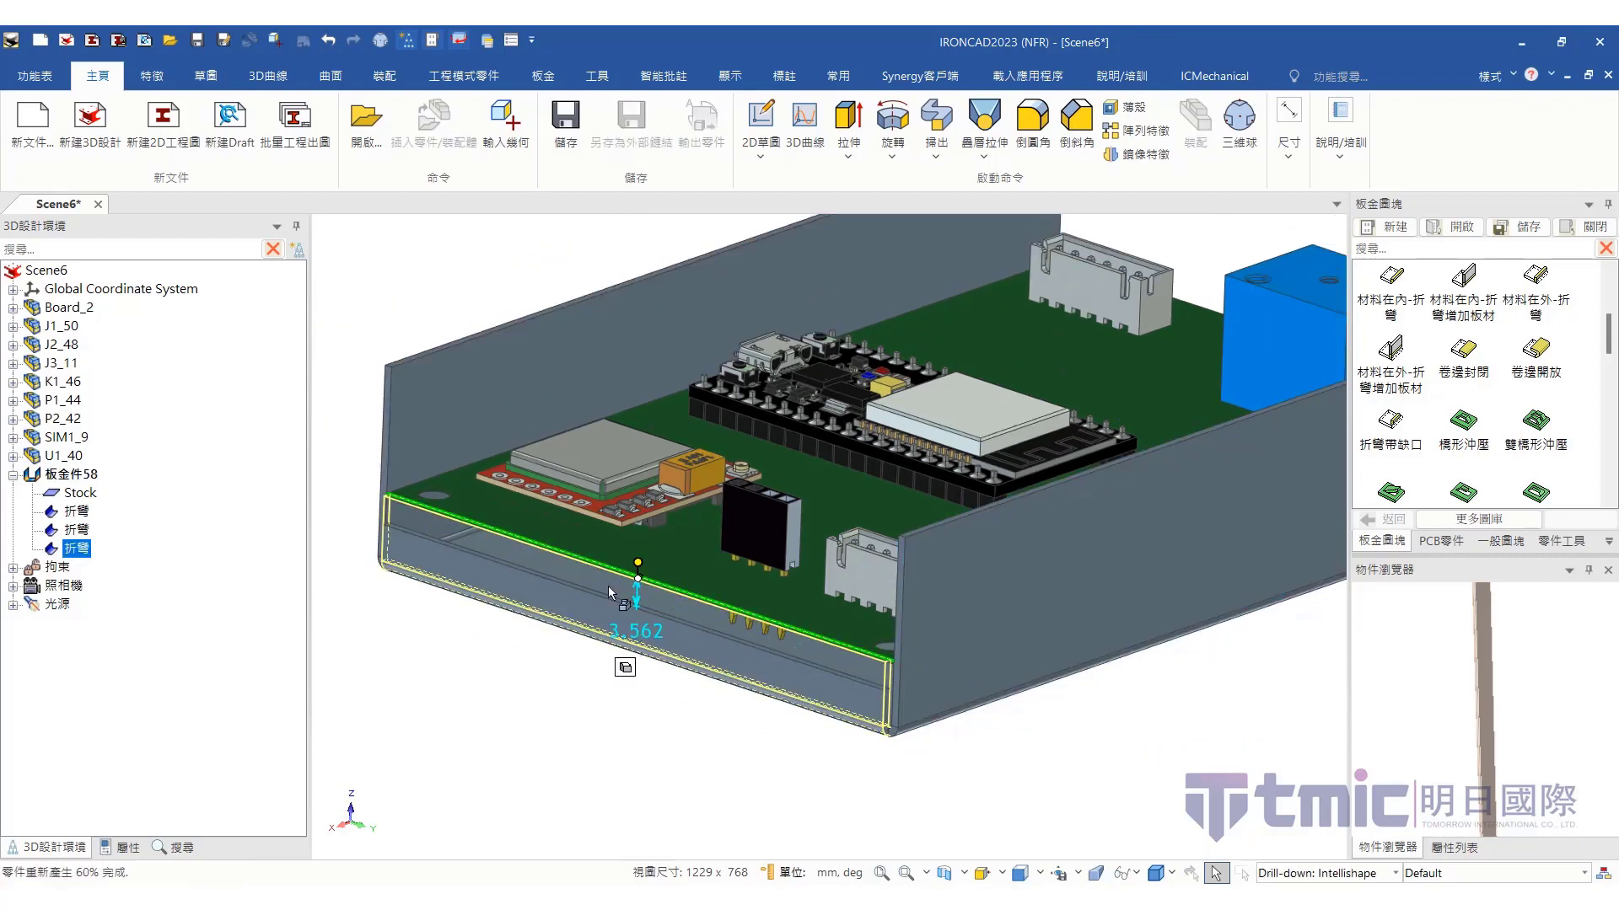
click(709, 681)
Add an upward bend along the short edge beside the blue relay and align its height with the circuit board
scroll(843, 666, down, 2)
middle_drag(953, 675, 975, 633)
scroll(975, 634, up, 2)
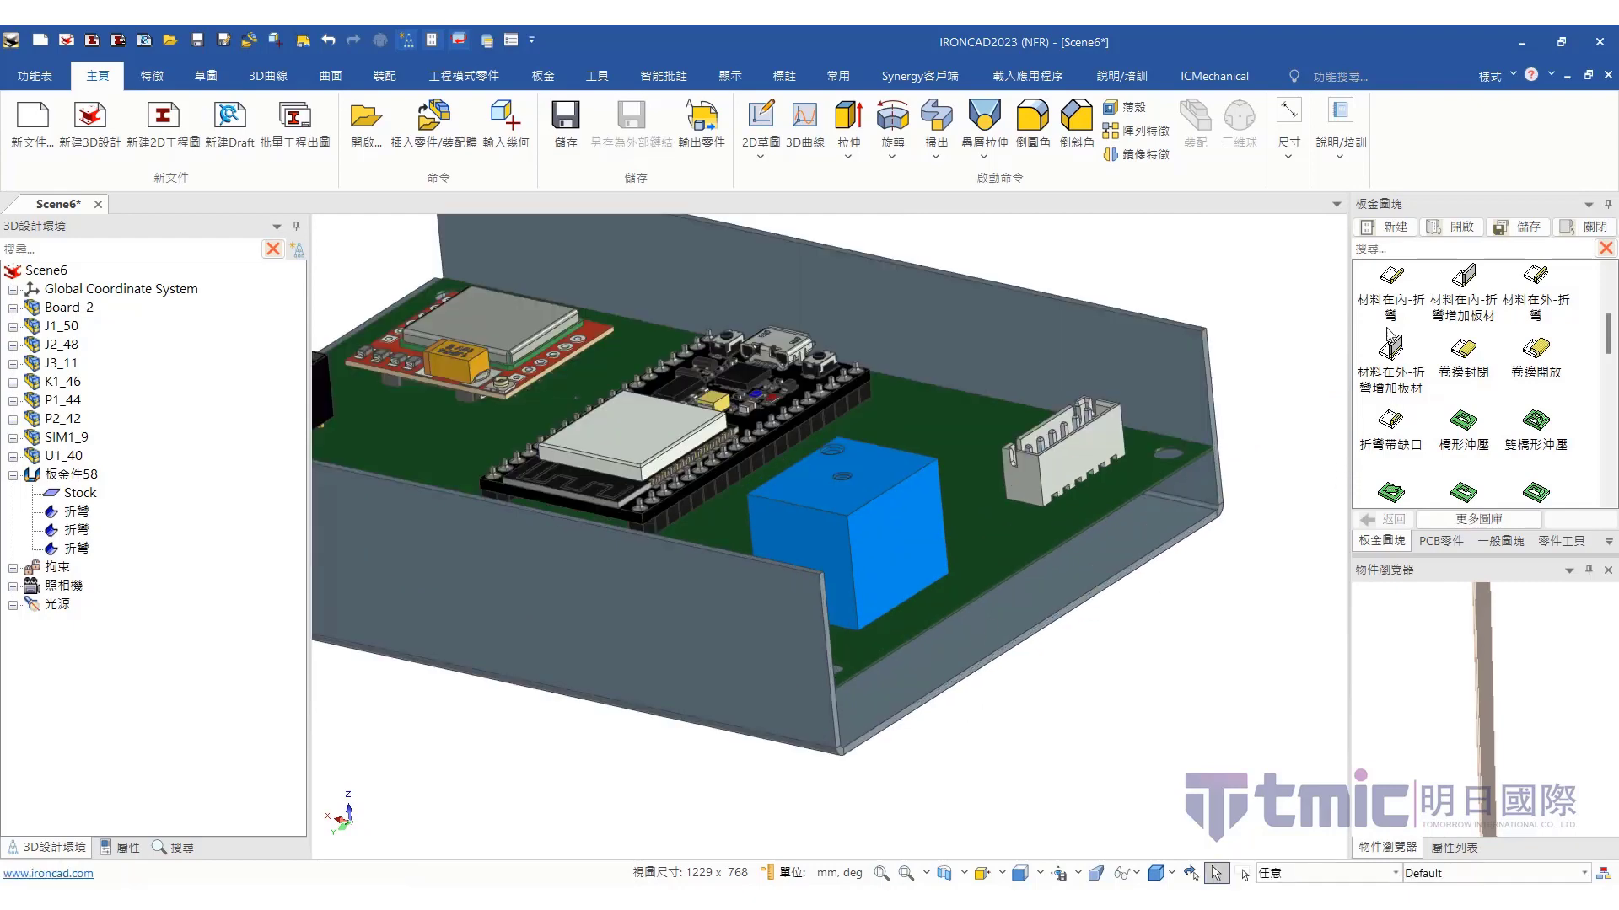
click(1101, 591)
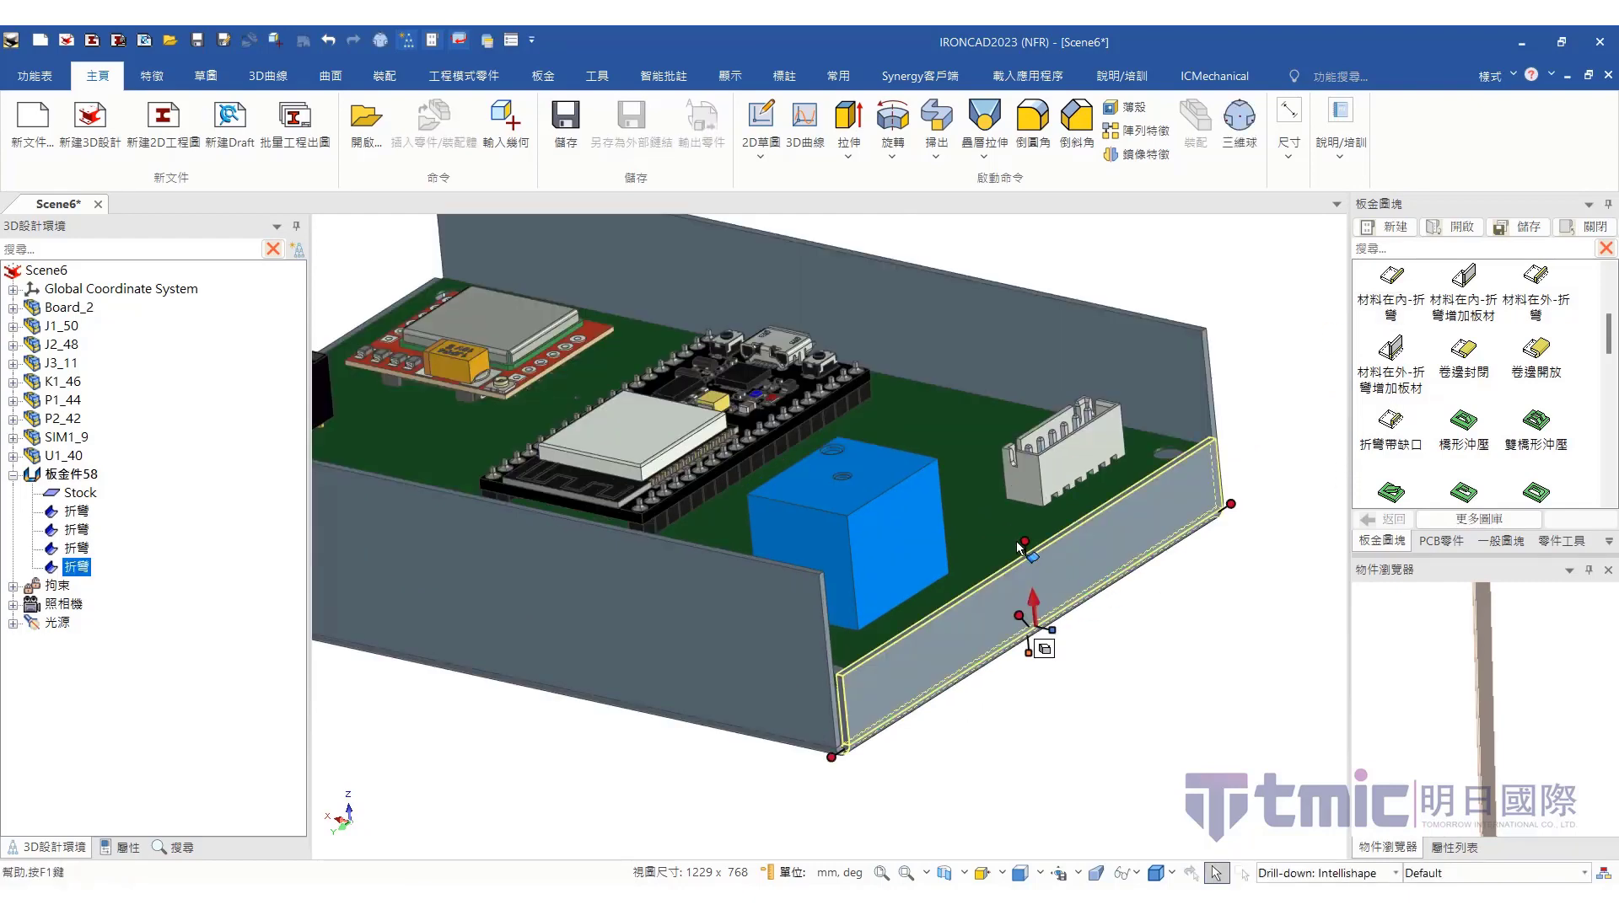
drag(1022, 503, 999, 619)
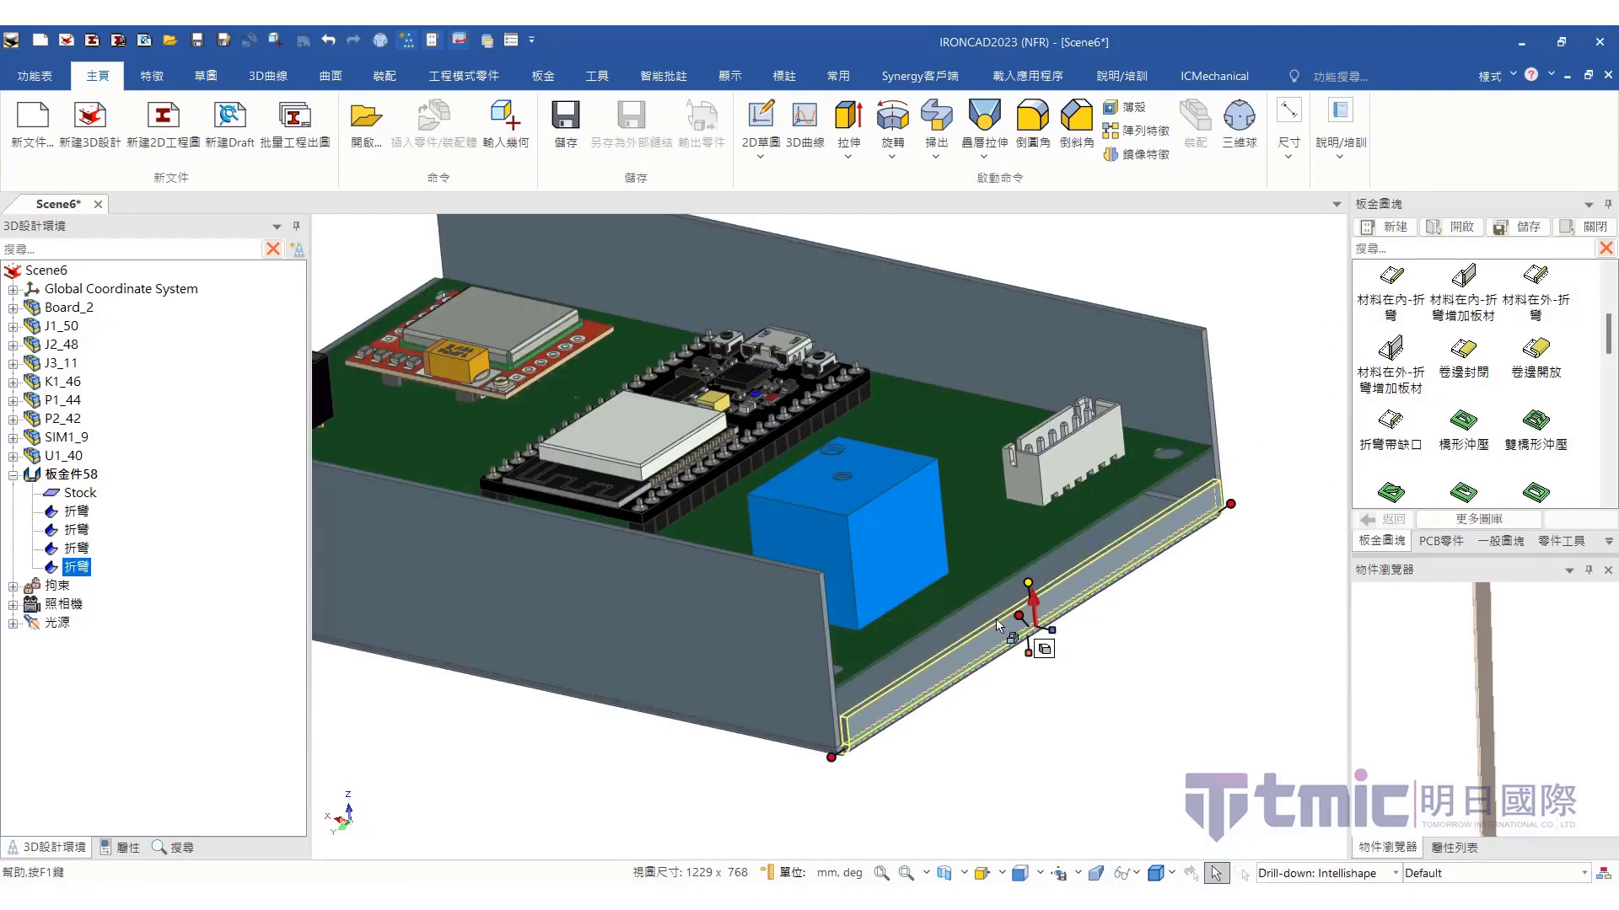
click(990, 766)
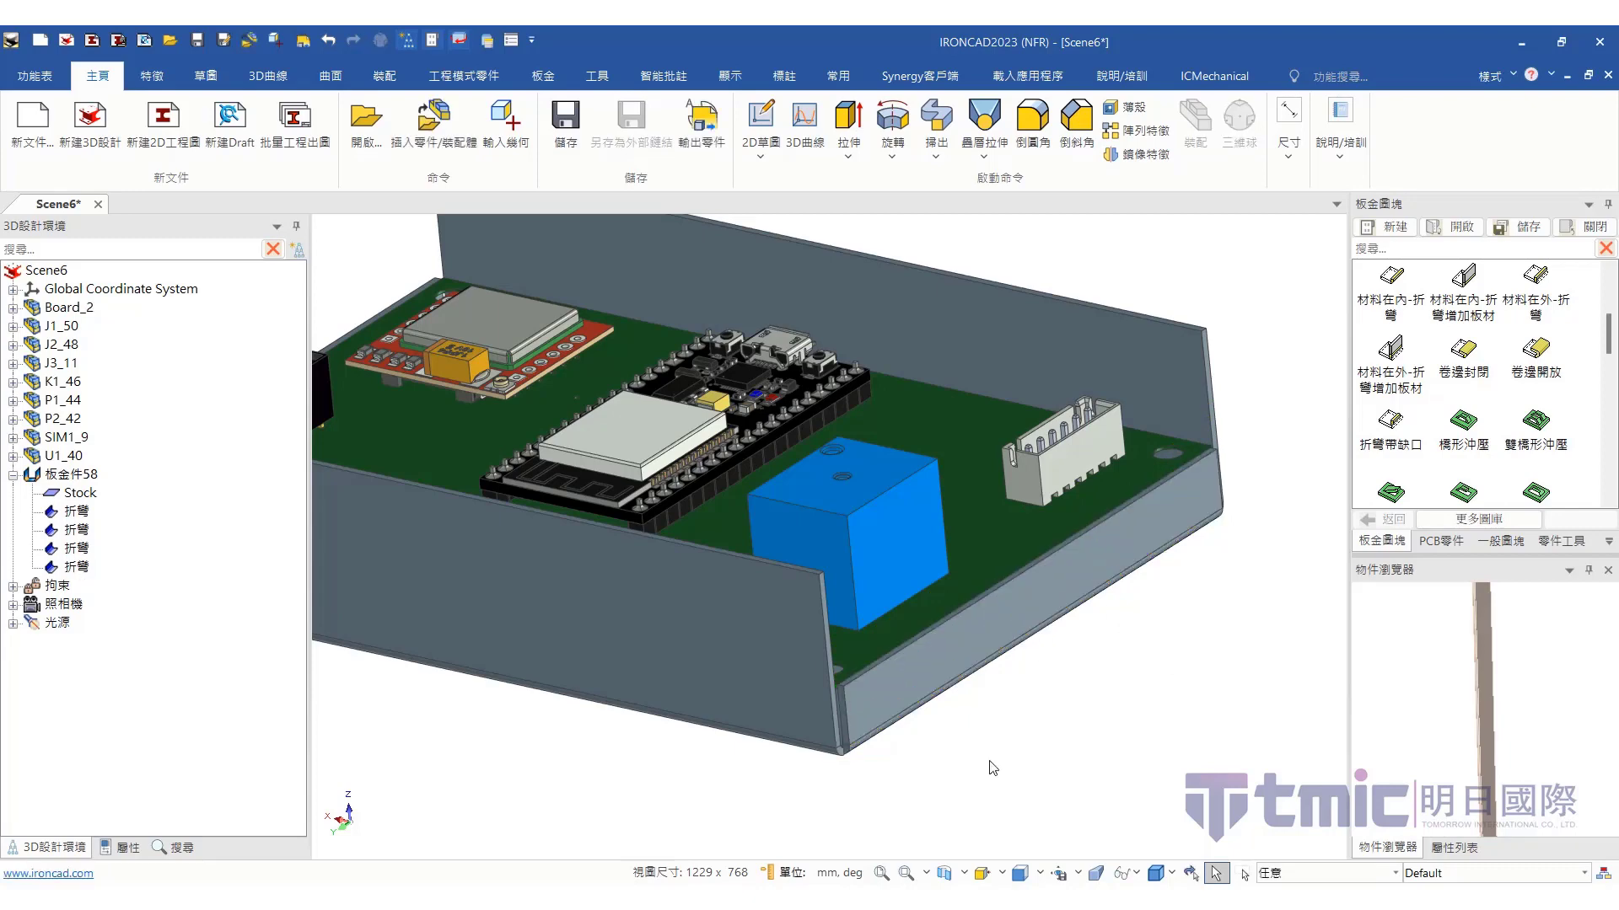
Place a rectangular cutout on the long side wall in front of the blue terminal block
scroll(767, 638, up, 2)
scroll(767, 631, up, 3)
middle_drag(787, 629, 997, 625)
scroll(997, 625, down, 5)
scroll(834, 619, up, 3)
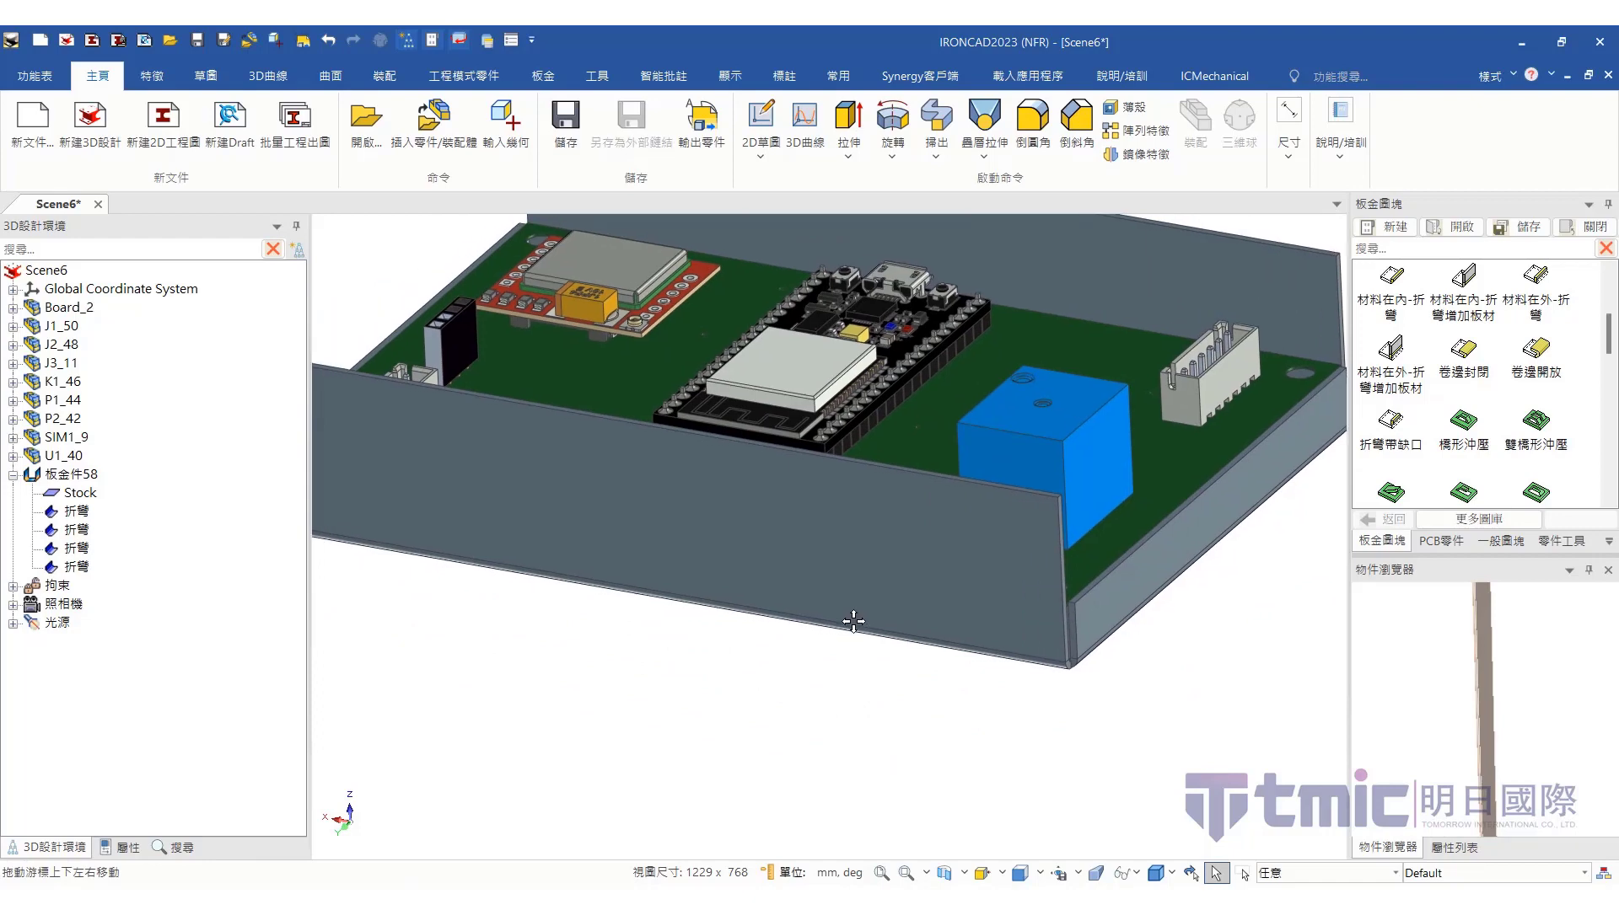
click(1489, 542)
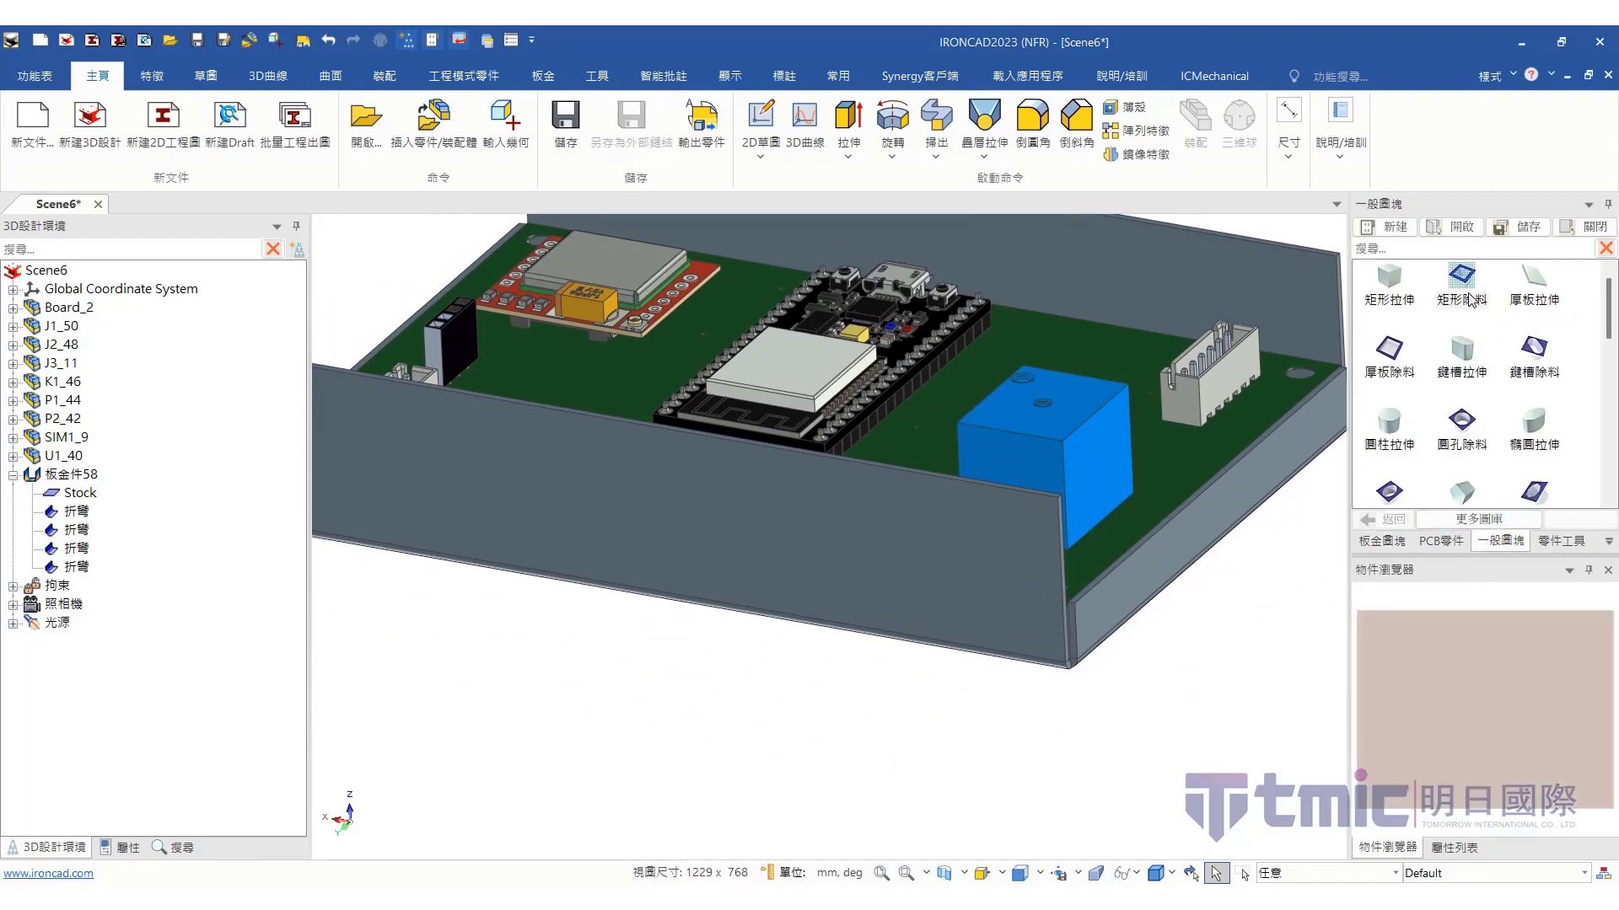
drag(1462, 276, 887, 578)
Reduce the rectangular cutout to a window about 14.7 mm high in front of the terminal block
drag(961, 707, 1122, 560)
drag(1101, 493, 1054, 498)
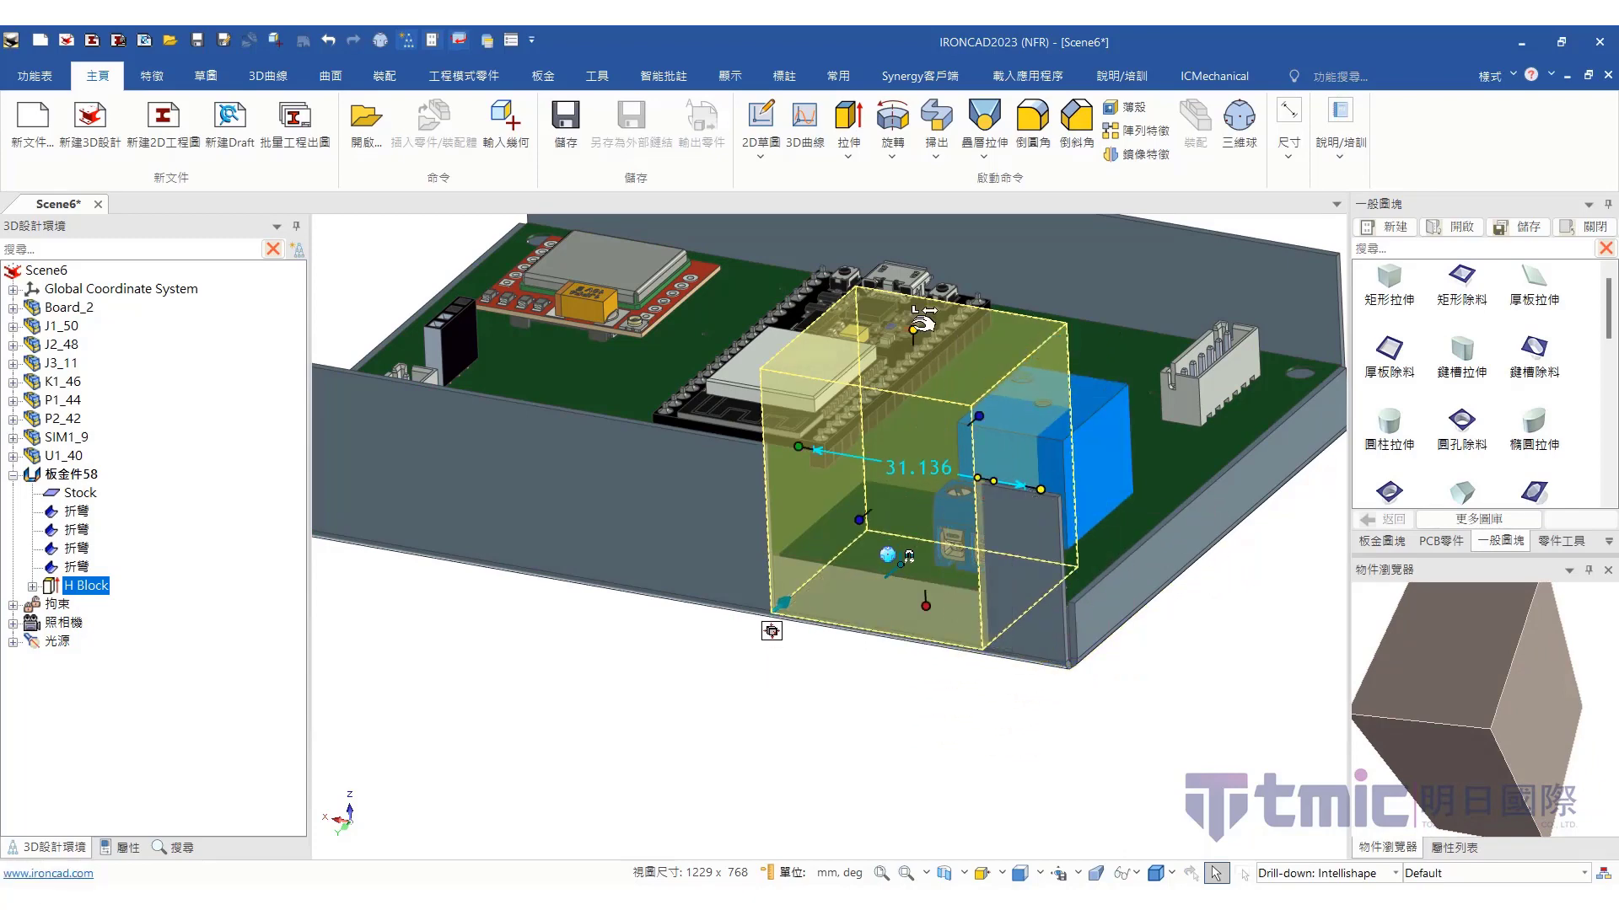
drag(940, 335, 917, 442)
drag(916, 649, 896, 489)
click(705, 530)
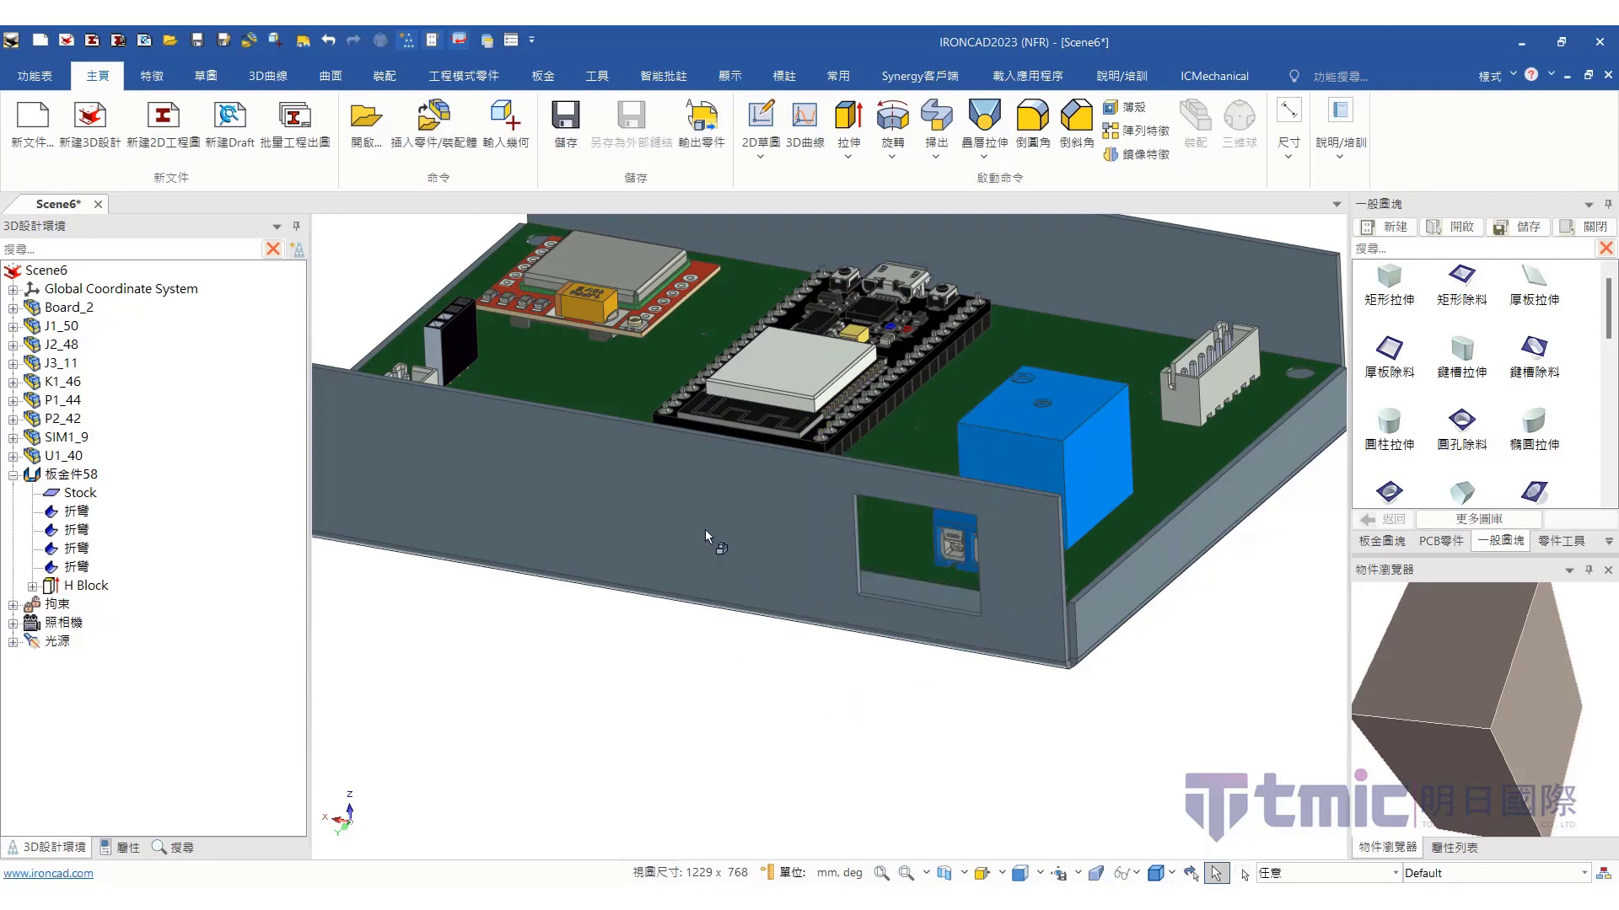
Resize the terminal block cutout to fit the two connector openings, about 10 mm wide and with its lower edge at the board
key(F7)
click(648, 544)
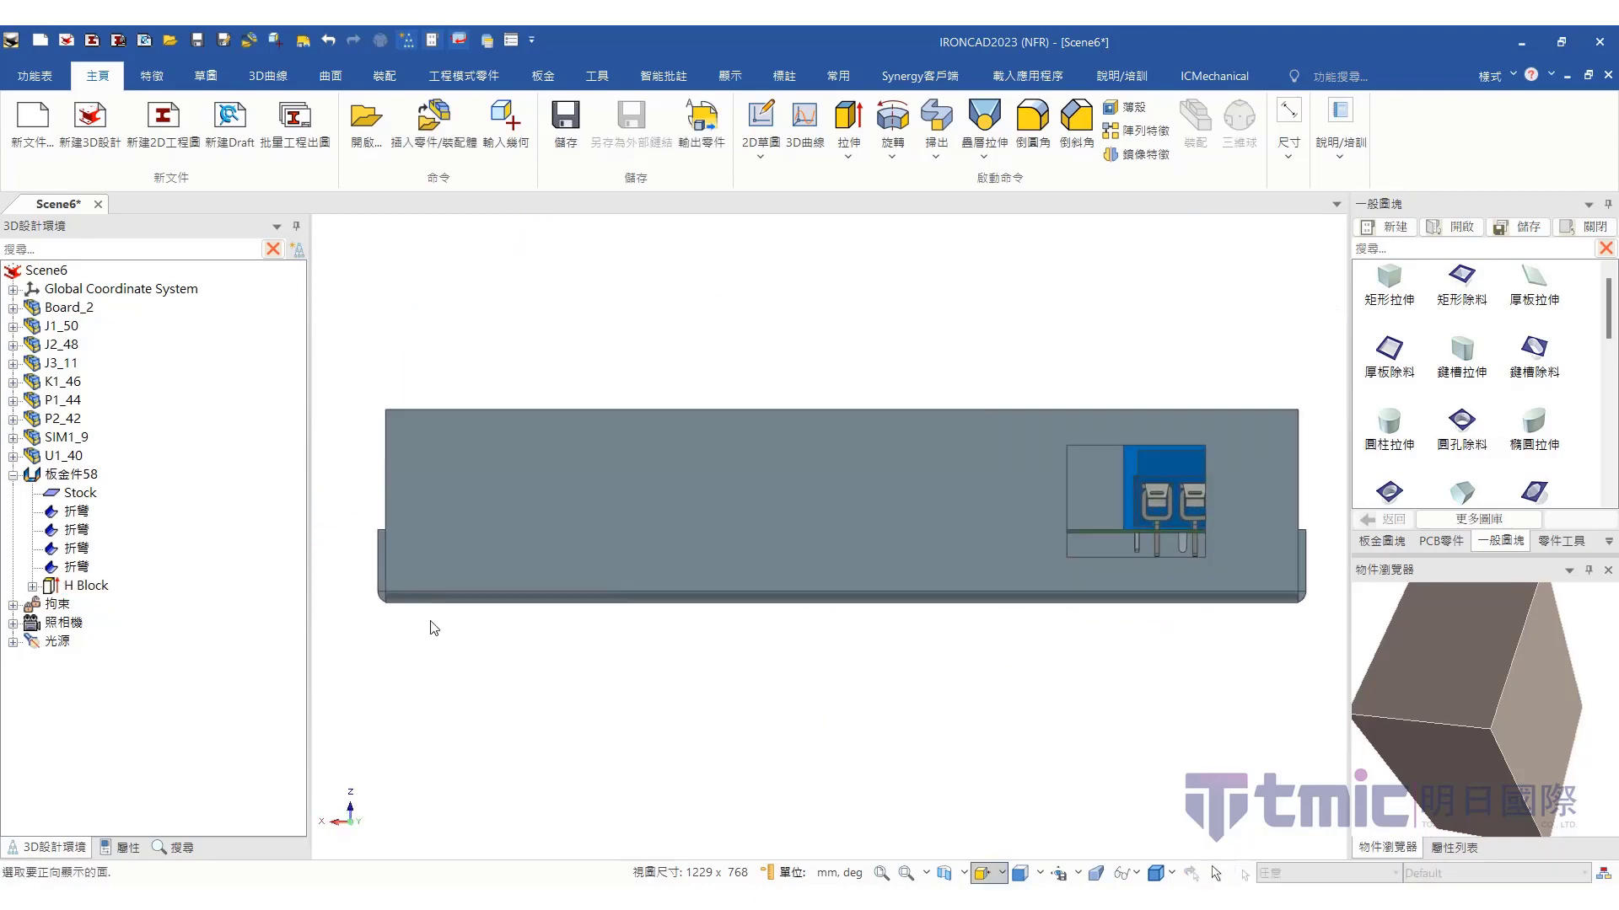
click(68, 587)
scroll(1327, 514, up, 6)
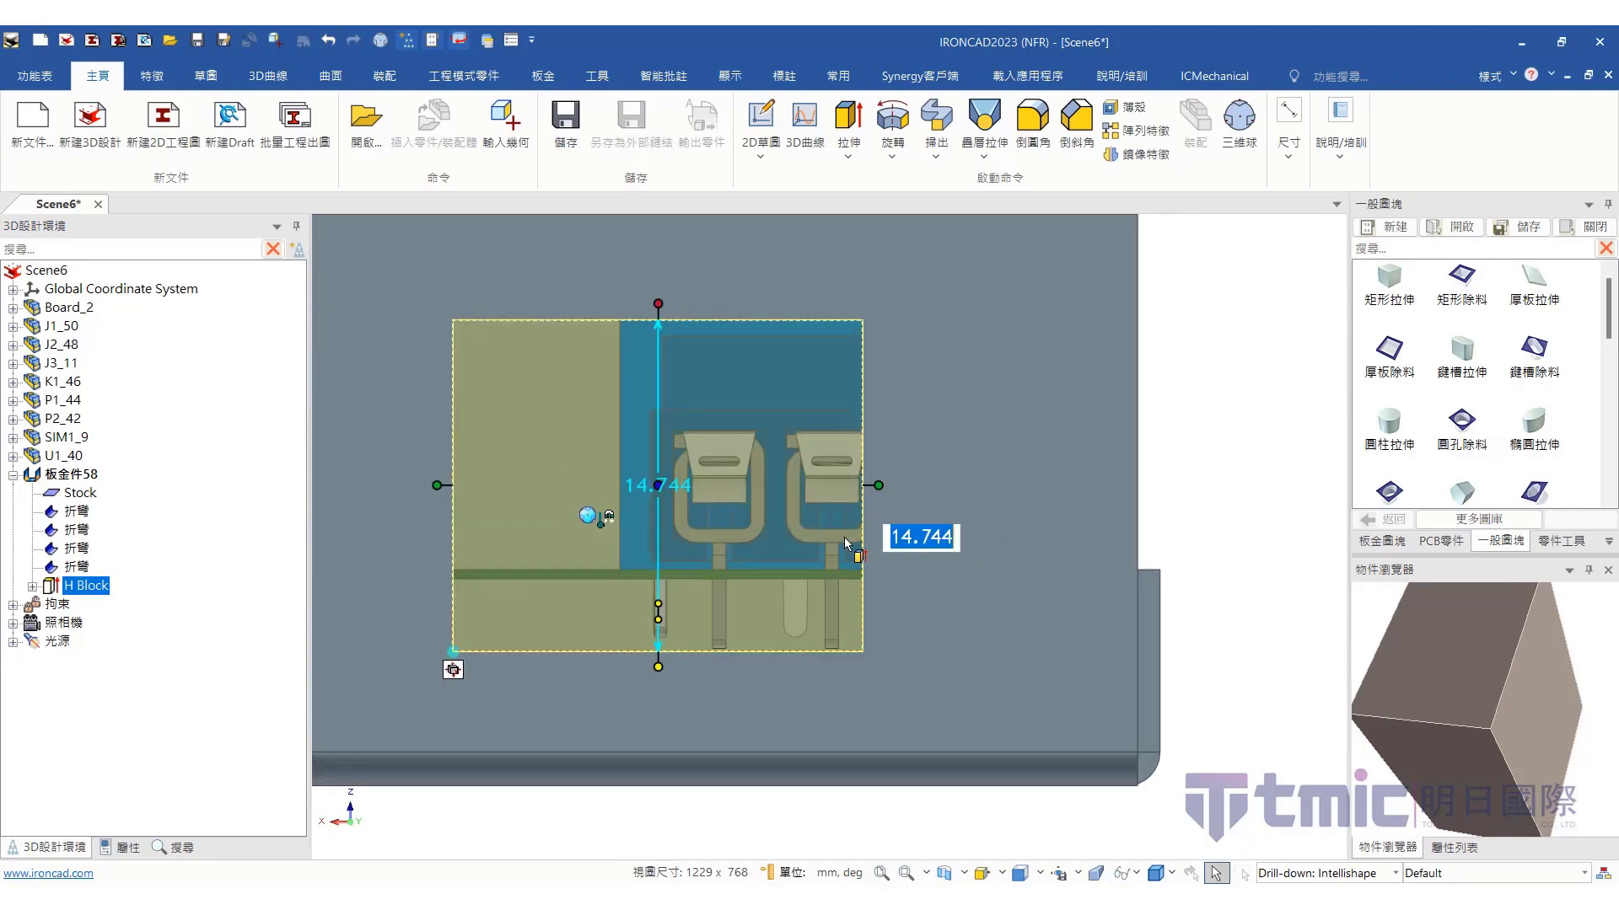
mouse_move(878, 486)
mouse_down()
mouse_move(991, 488)
mouse_move(888, 458)
mouse_up()
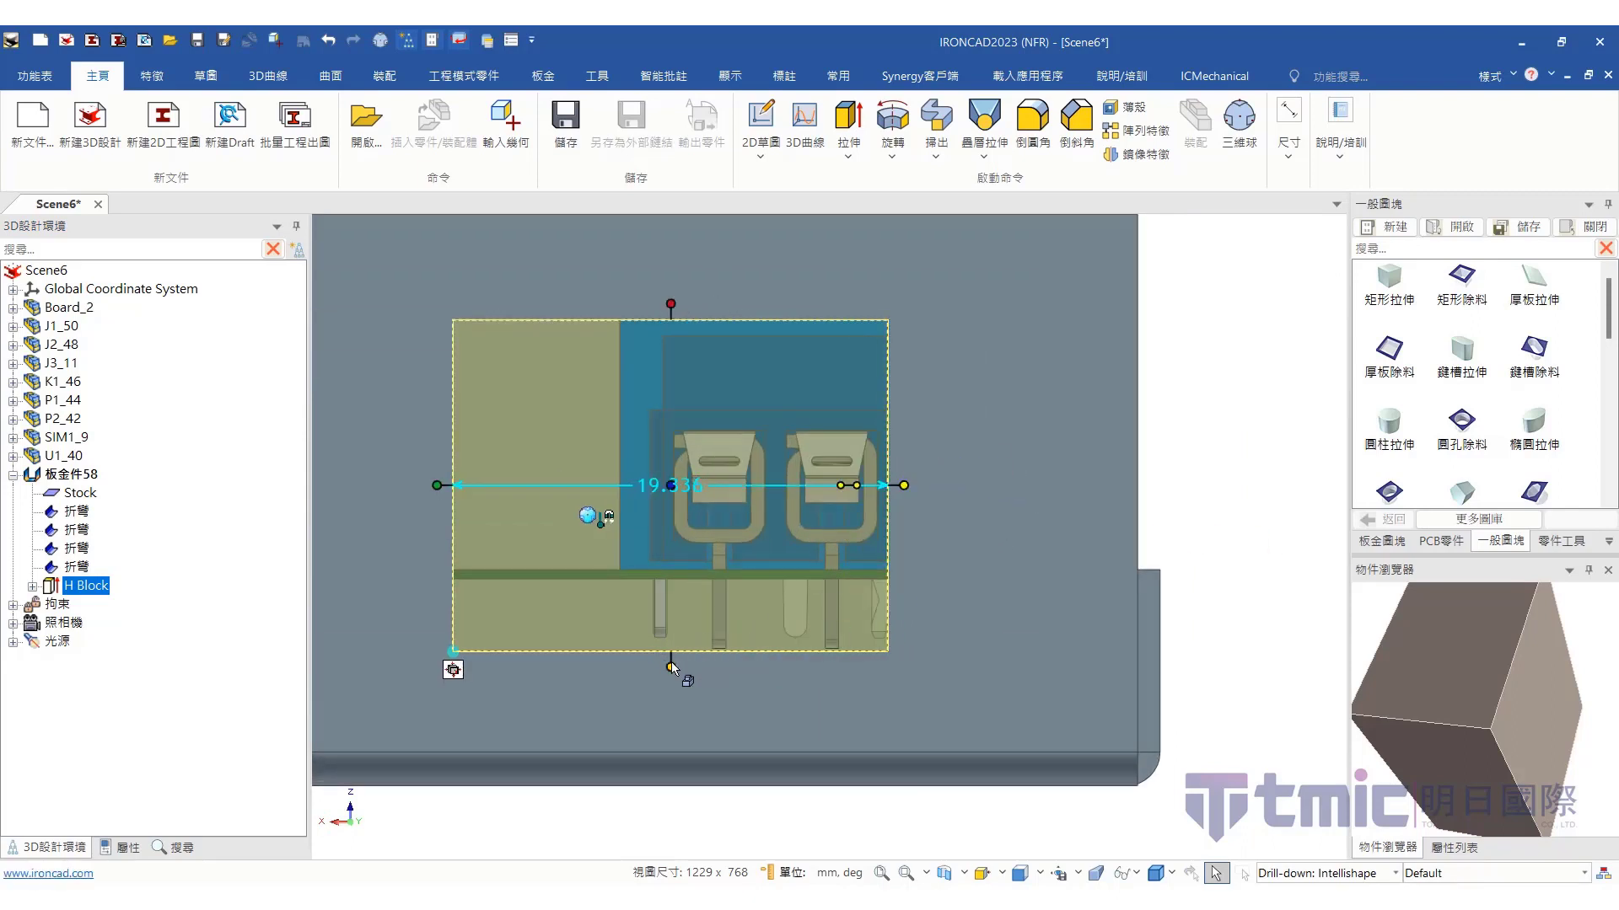
drag(672, 669, 598, 564)
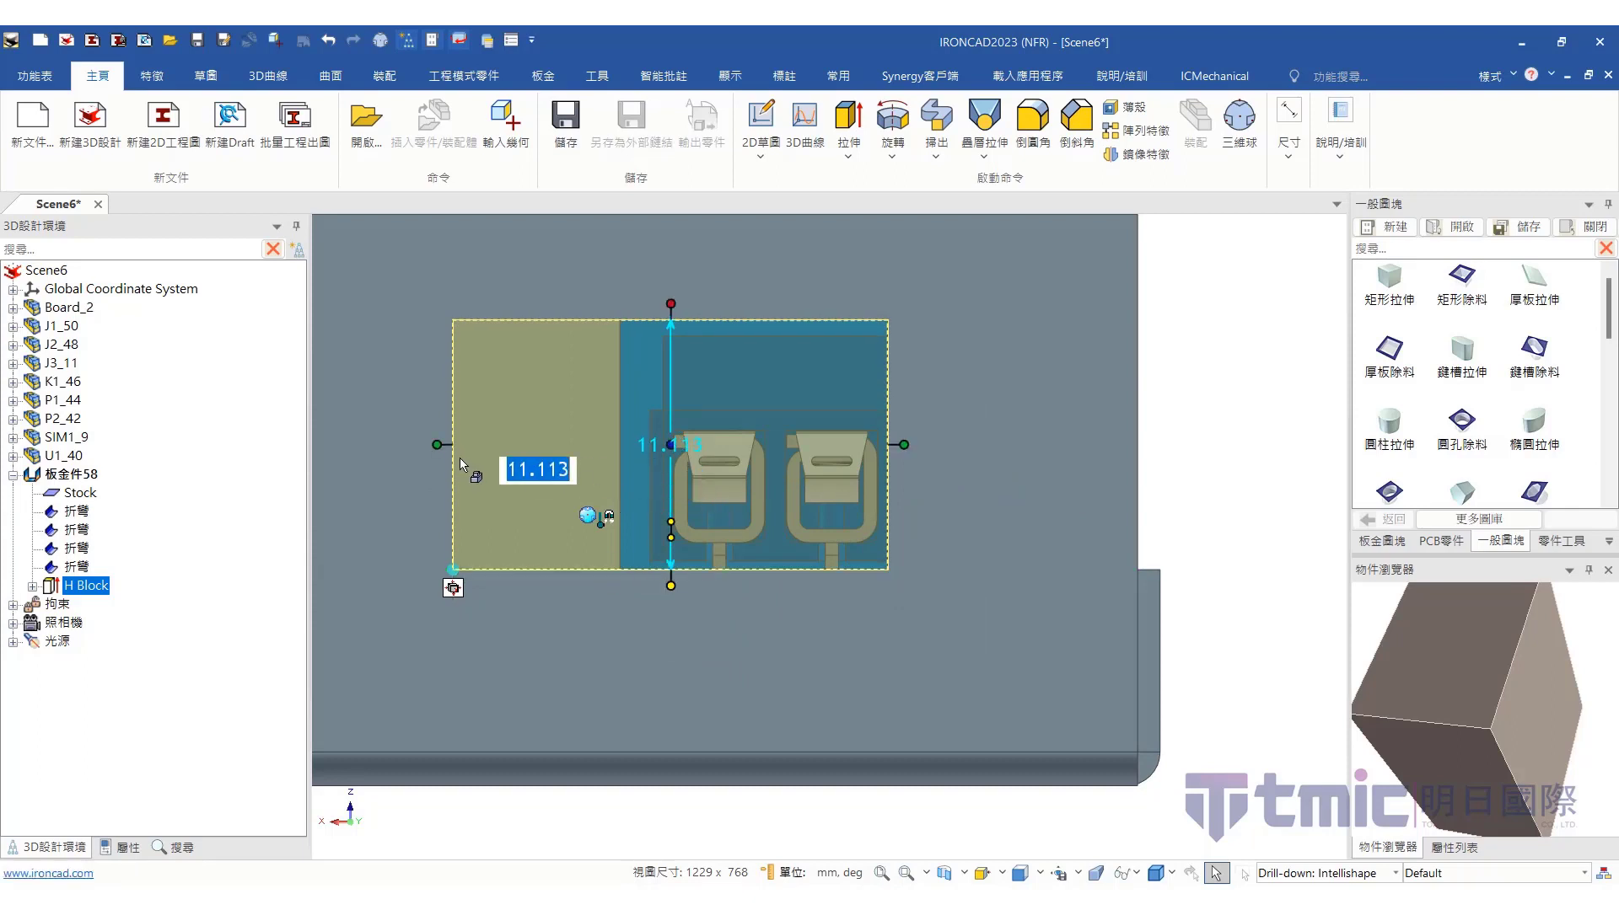
drag(469, 432, 663, 422)
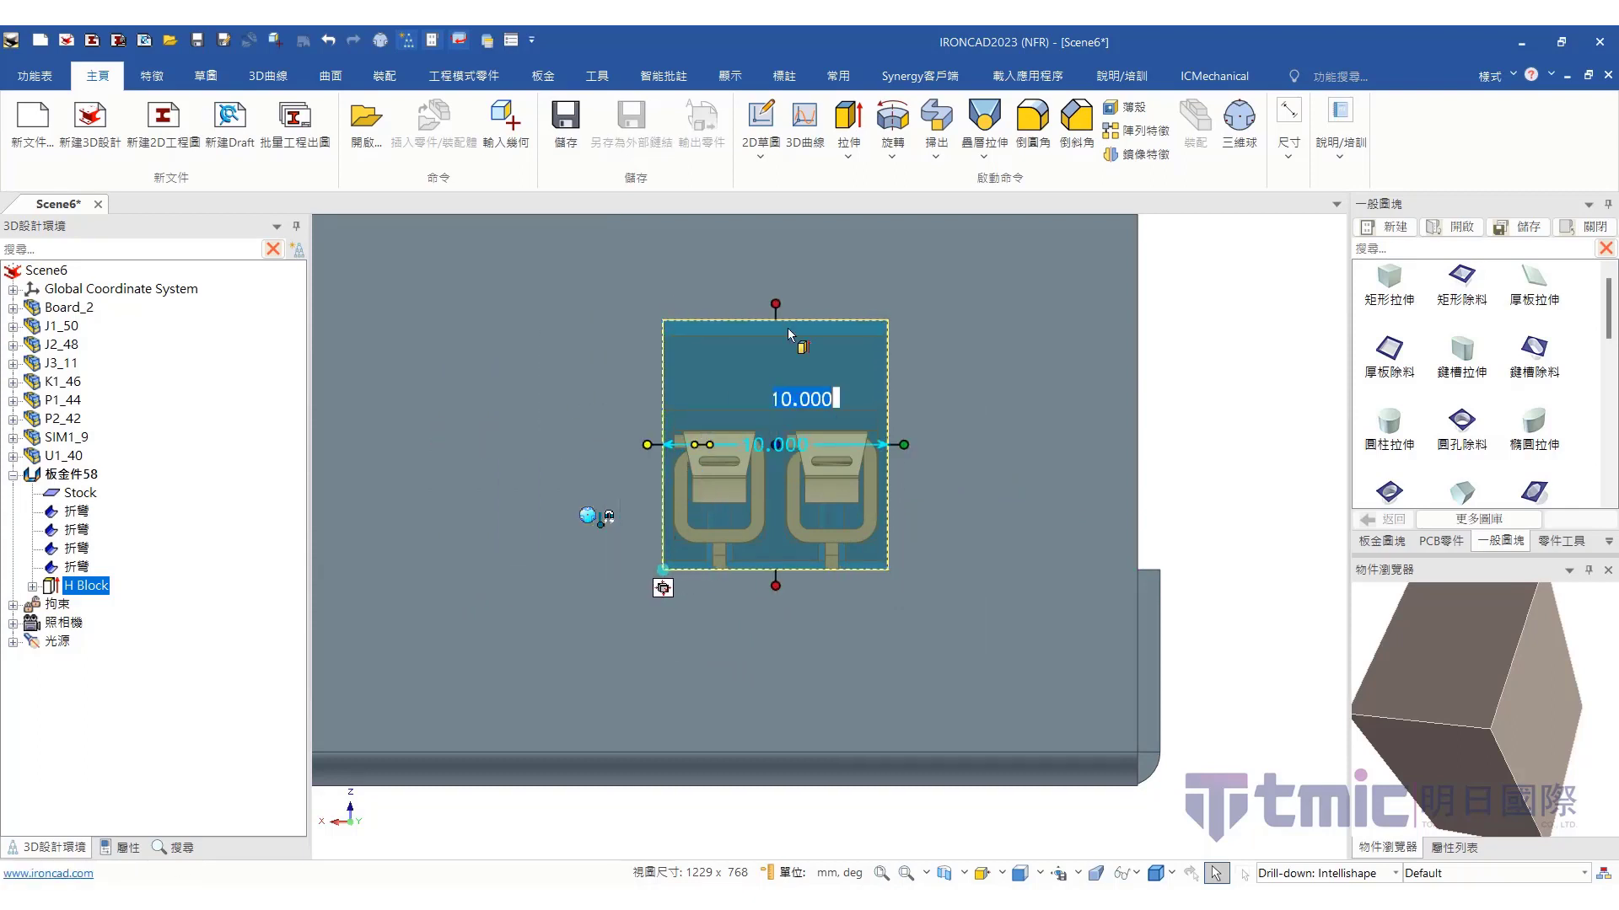
scroll(785, 334, up, 1)
drag(786, 328, 755, 452)
click(1261, 456)
scroll(934, 504, down, 5)
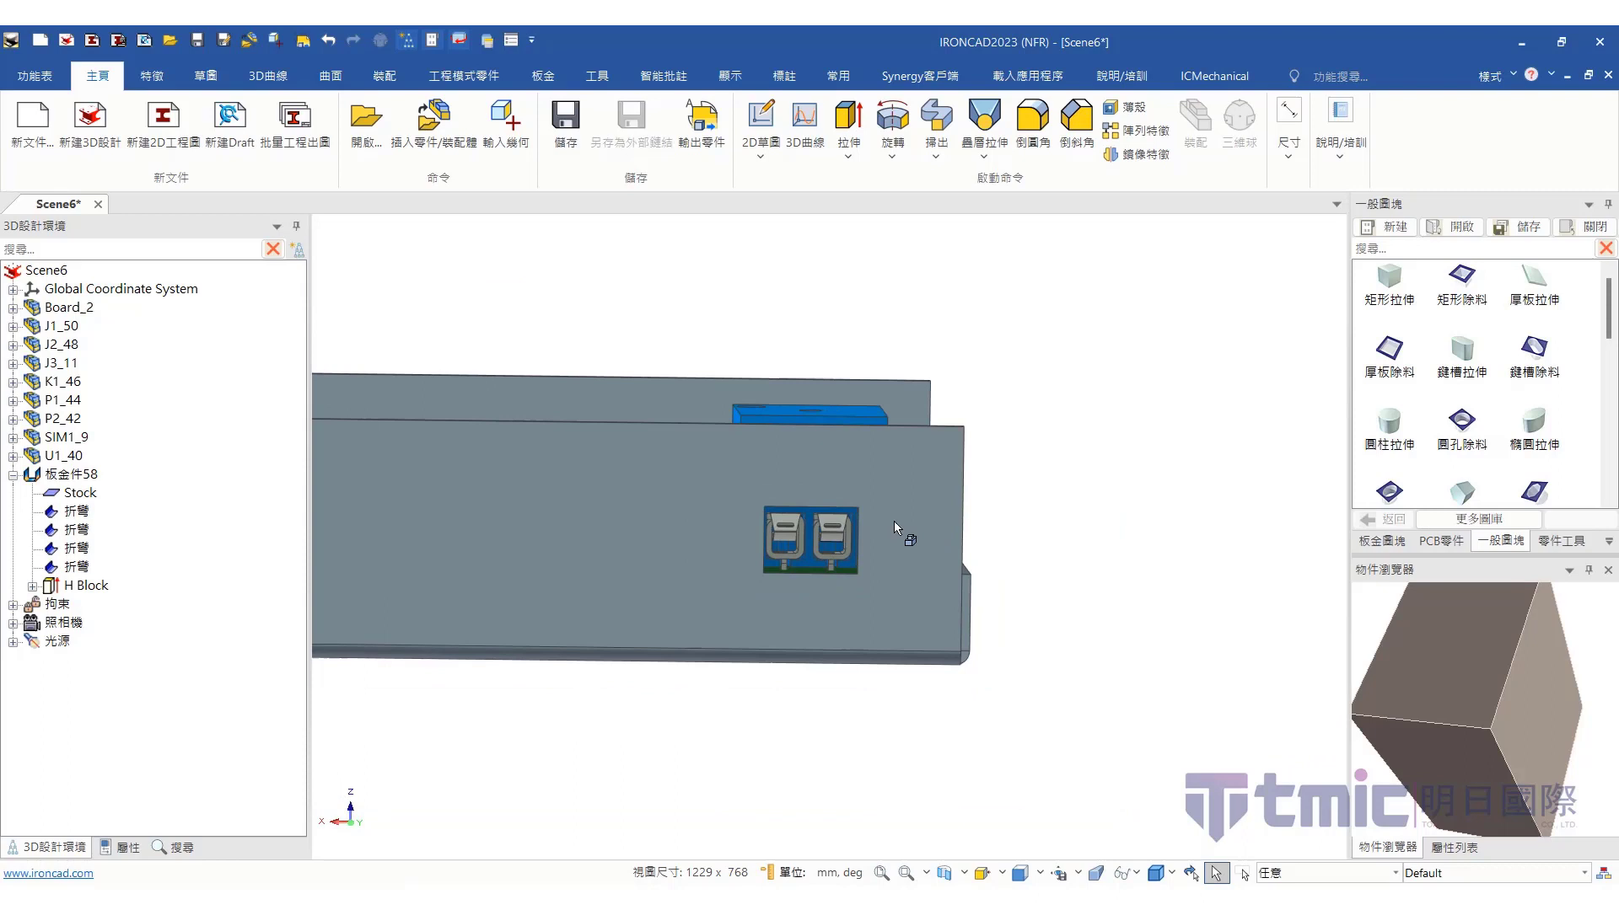
Place a second rectangular cutout on the same long wall in front of the USB port and reduce it to about 16.3 by 5.2 mm
middle_drag(894, 527, 1087, 532)
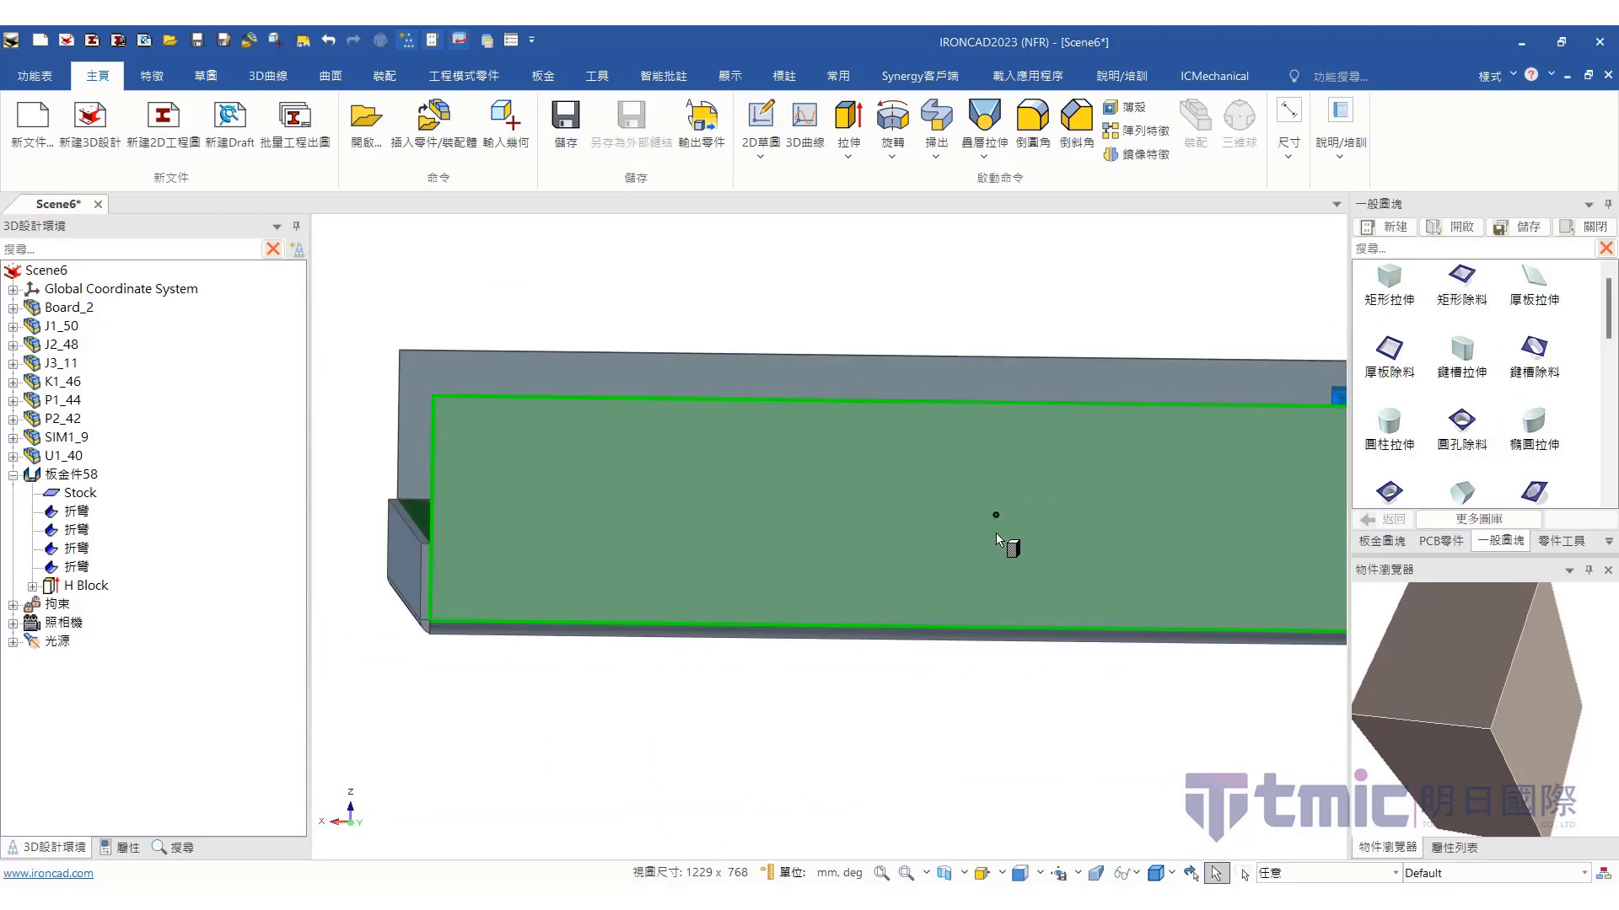
drag(995, 539, 997, 536)
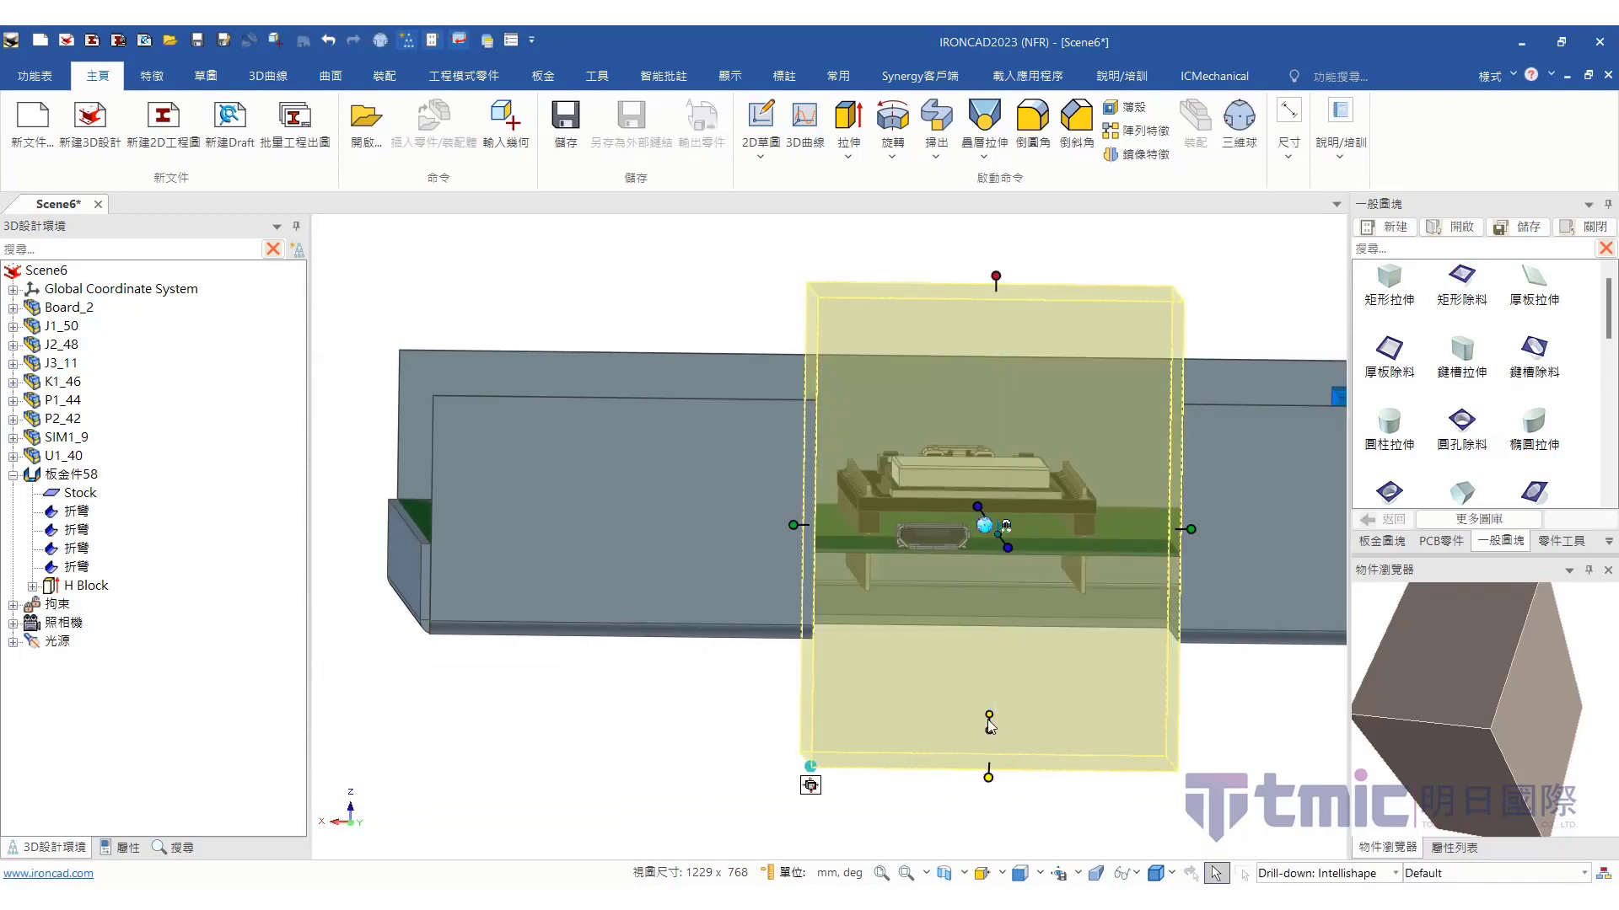
drag(987, 719, 991, 580)
drag(995, 276, 993, 505)
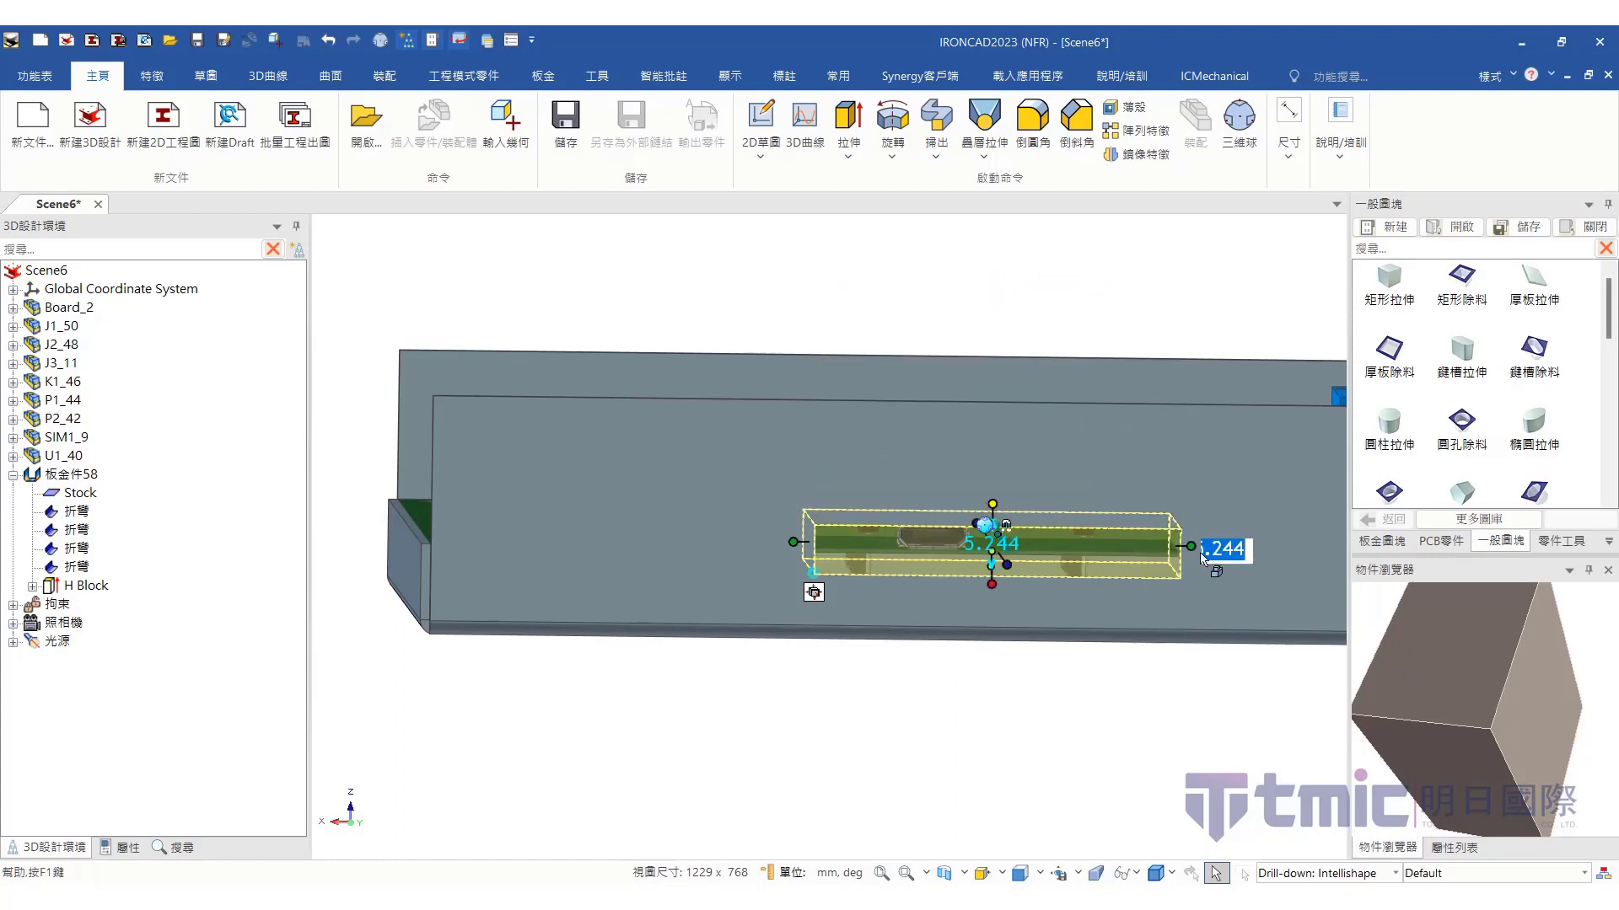
drag(1202, 539, 850, 540)
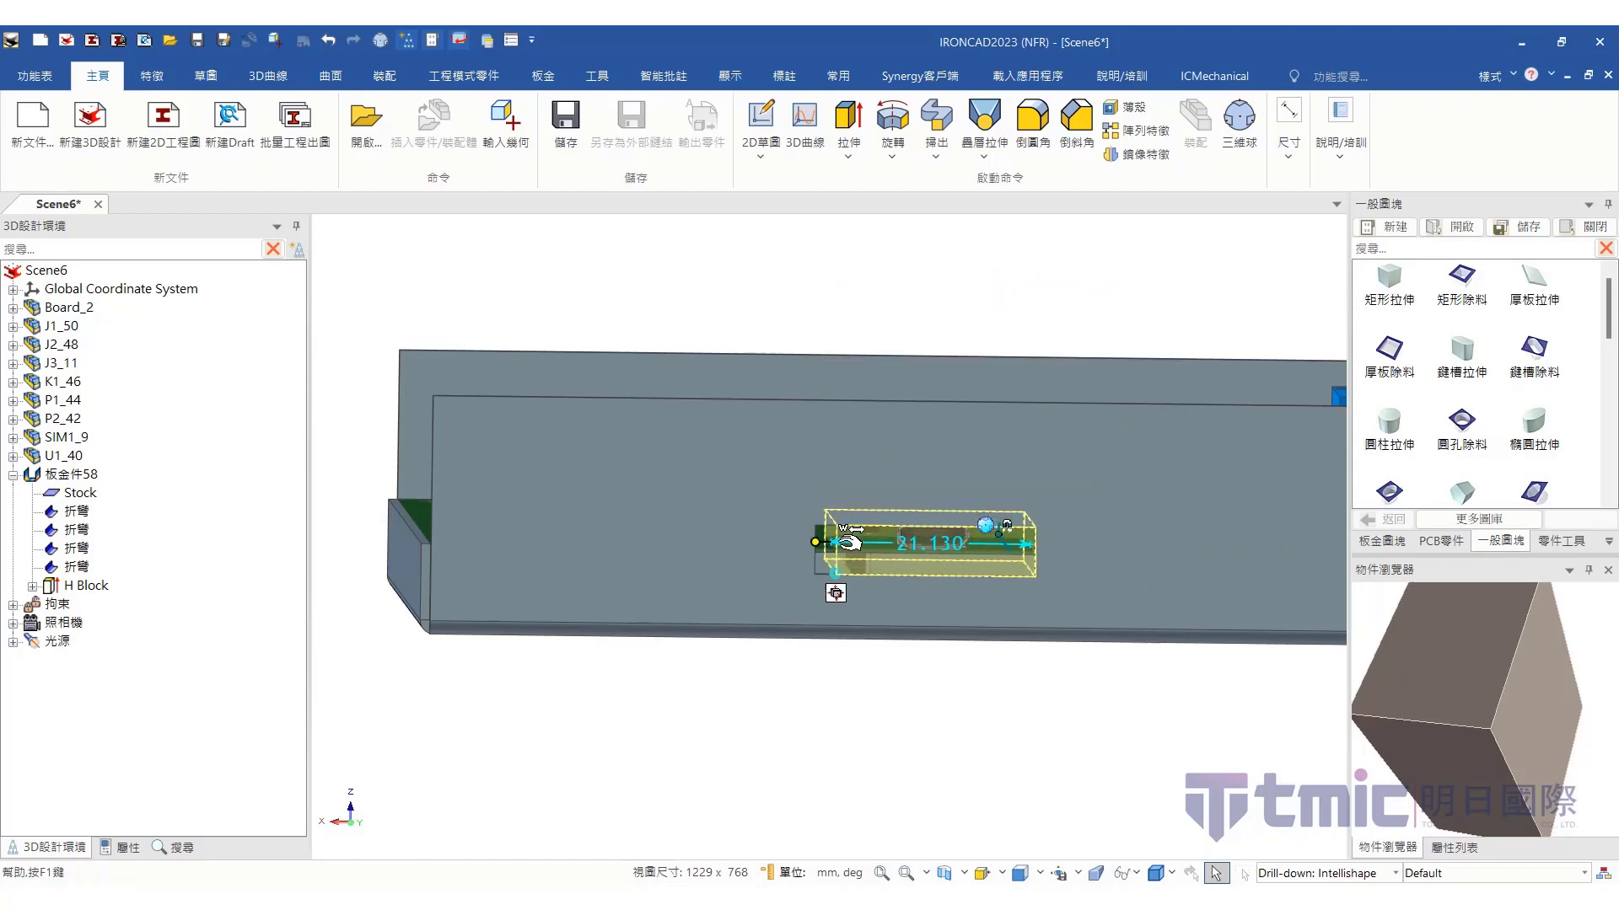
click(887, 702)
Narrow the USB cutout to about 9.2 mm and raise its lower edge to the port's underside, about 2.6 mm high
key(F7)
click(807, 533)
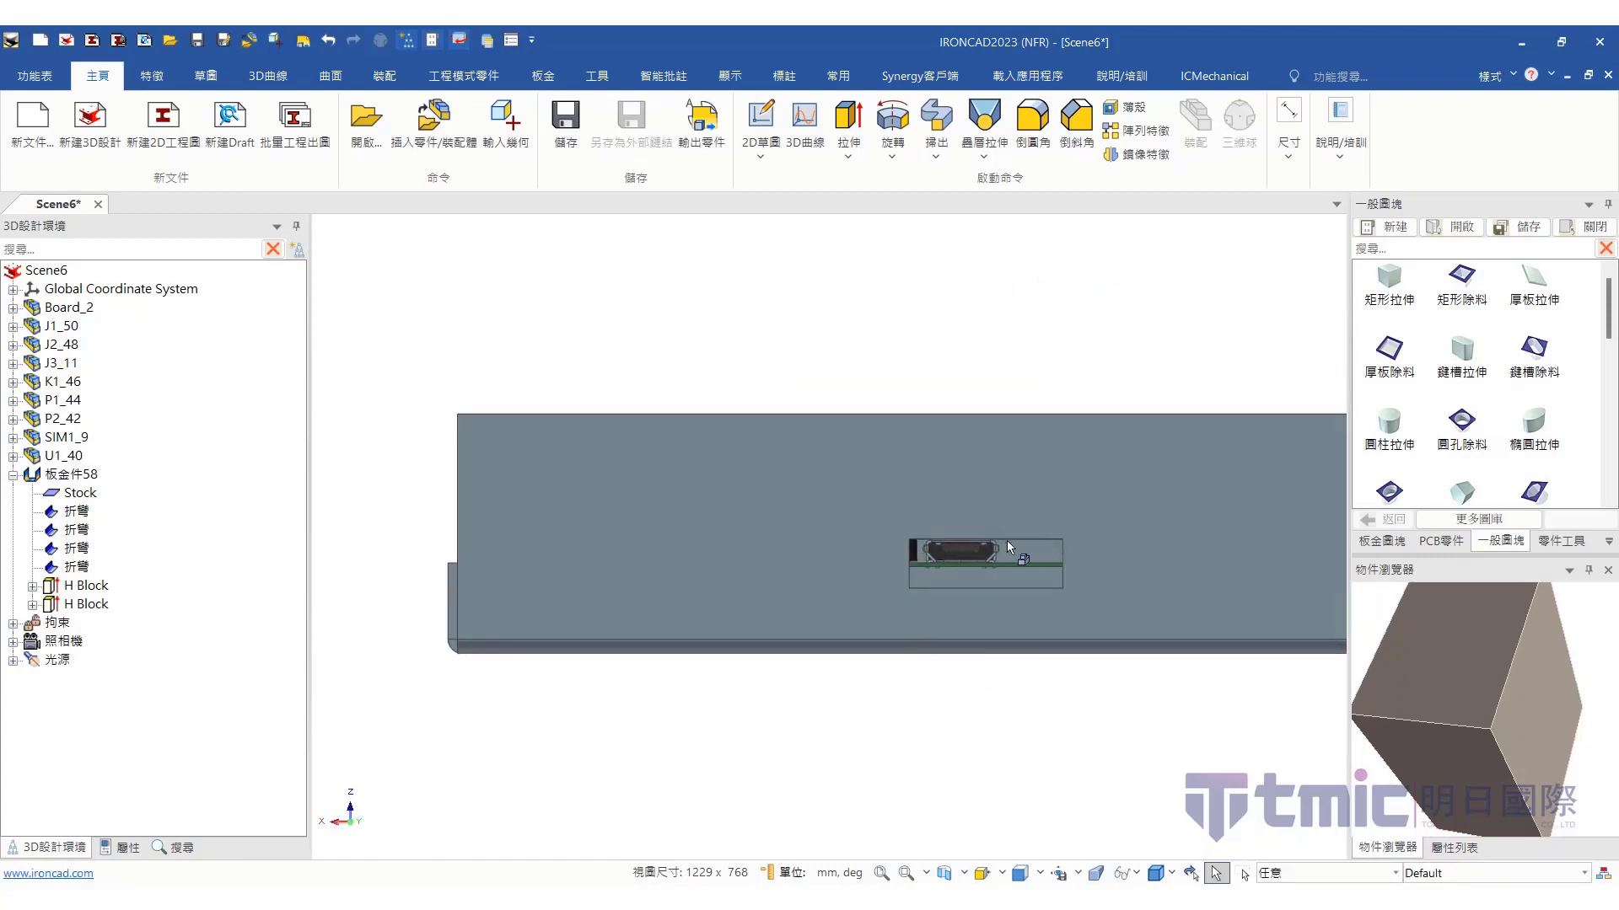
scroll(1011, 543, up, 4)
click(92, 605)
scroll(765, 585, up, 4)
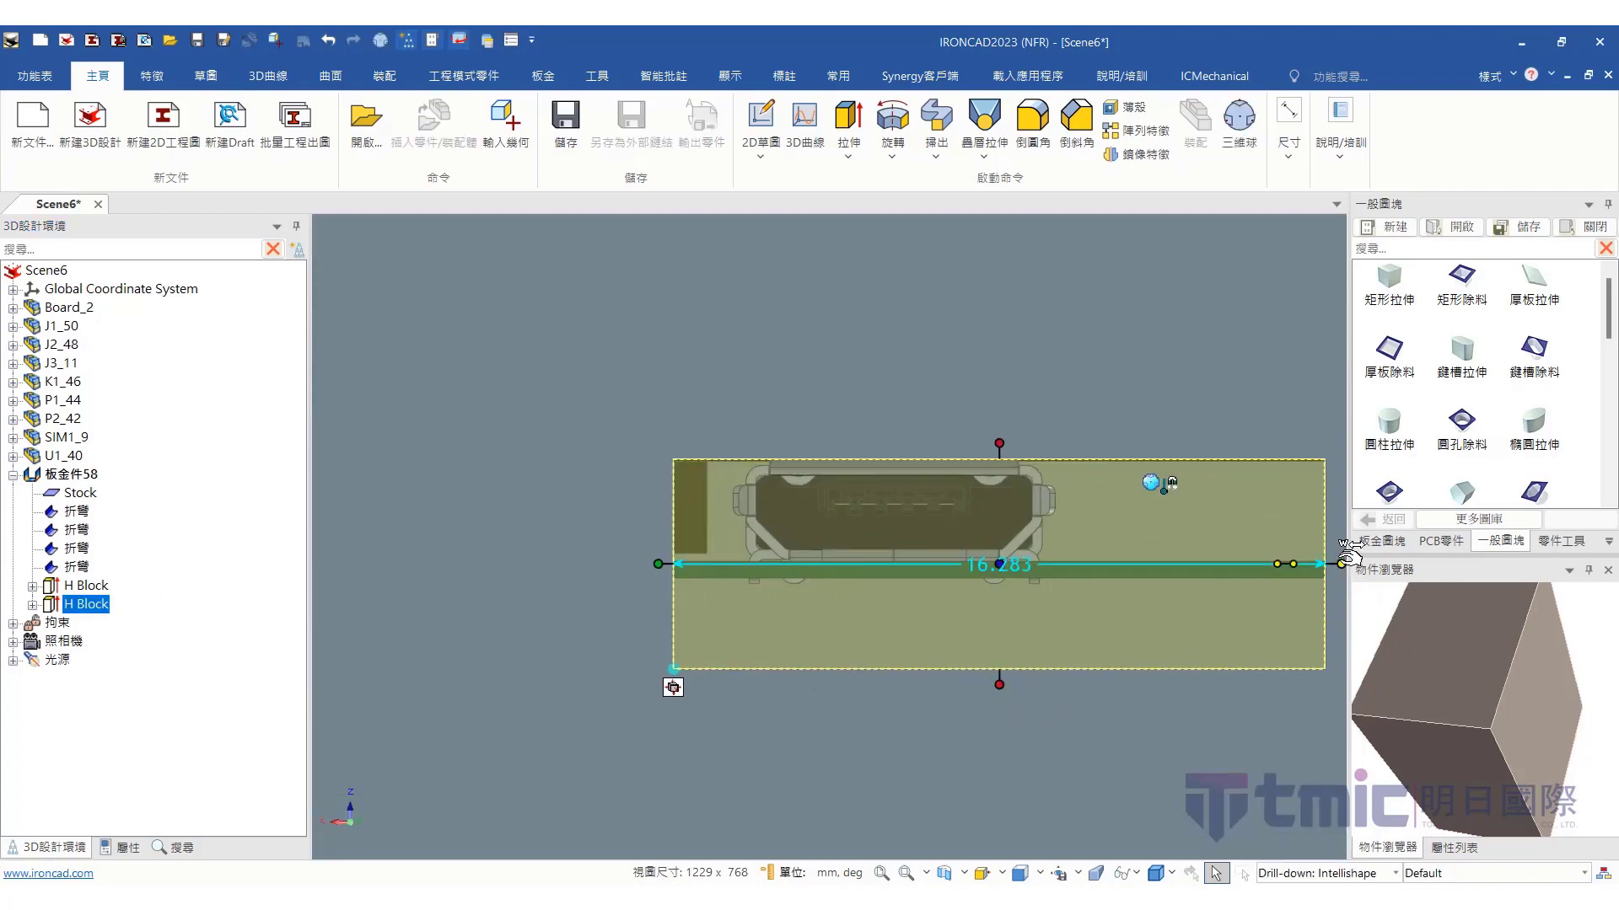
drag(1341, 564, 1048, 564)
scroll(1121, 460, up, 2)
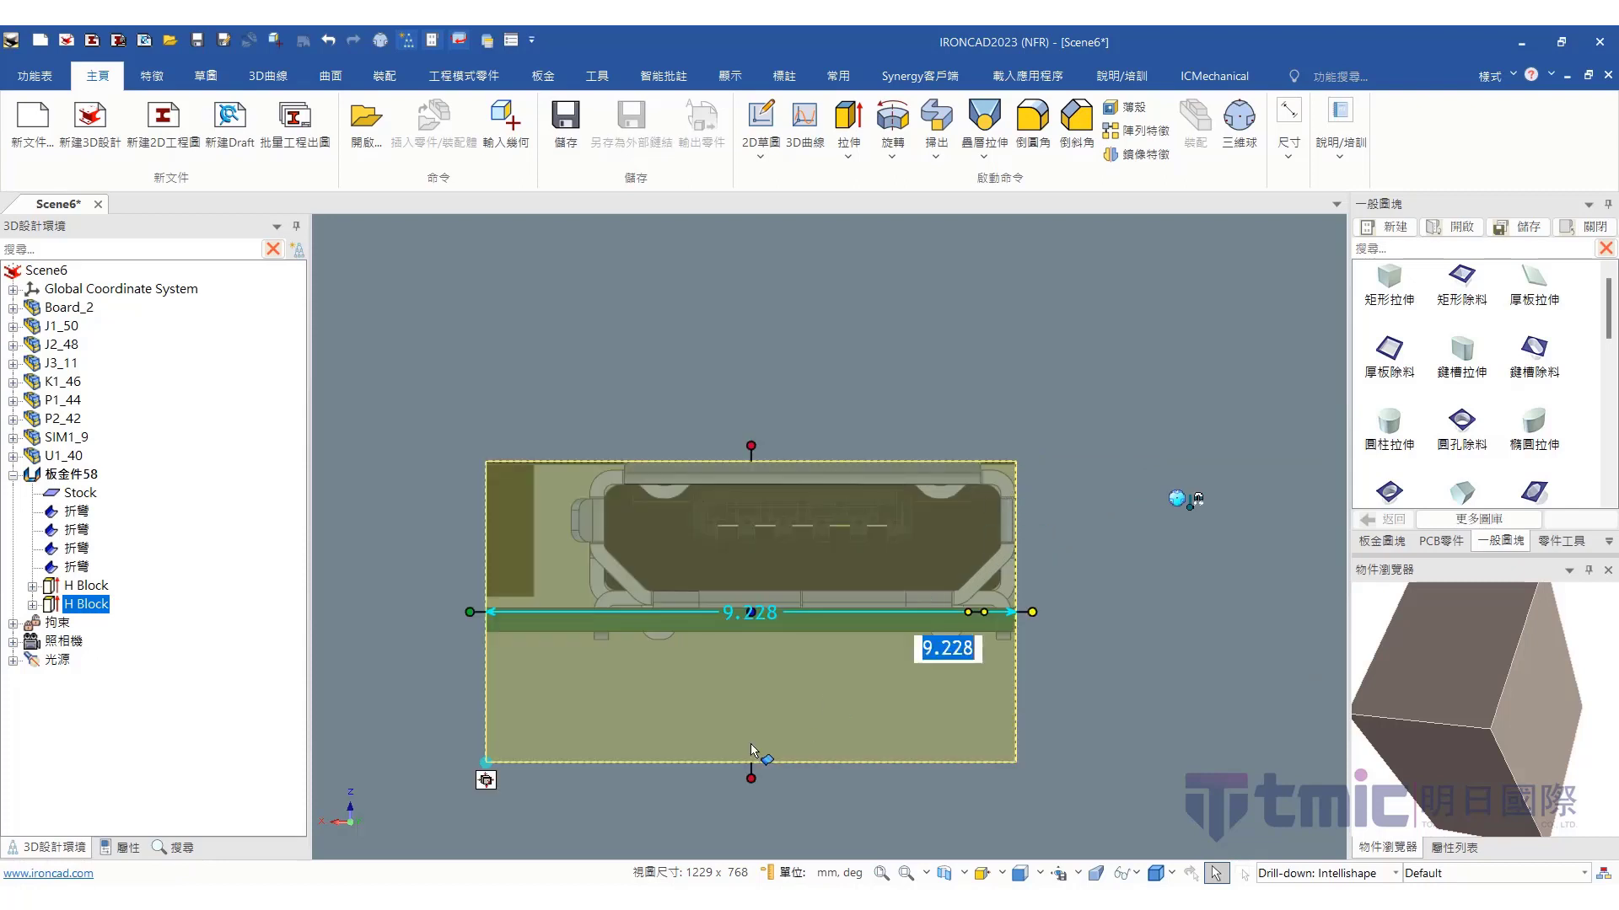
drag(751, 762, 654, 608)
scroll(557, 628, up, 2)
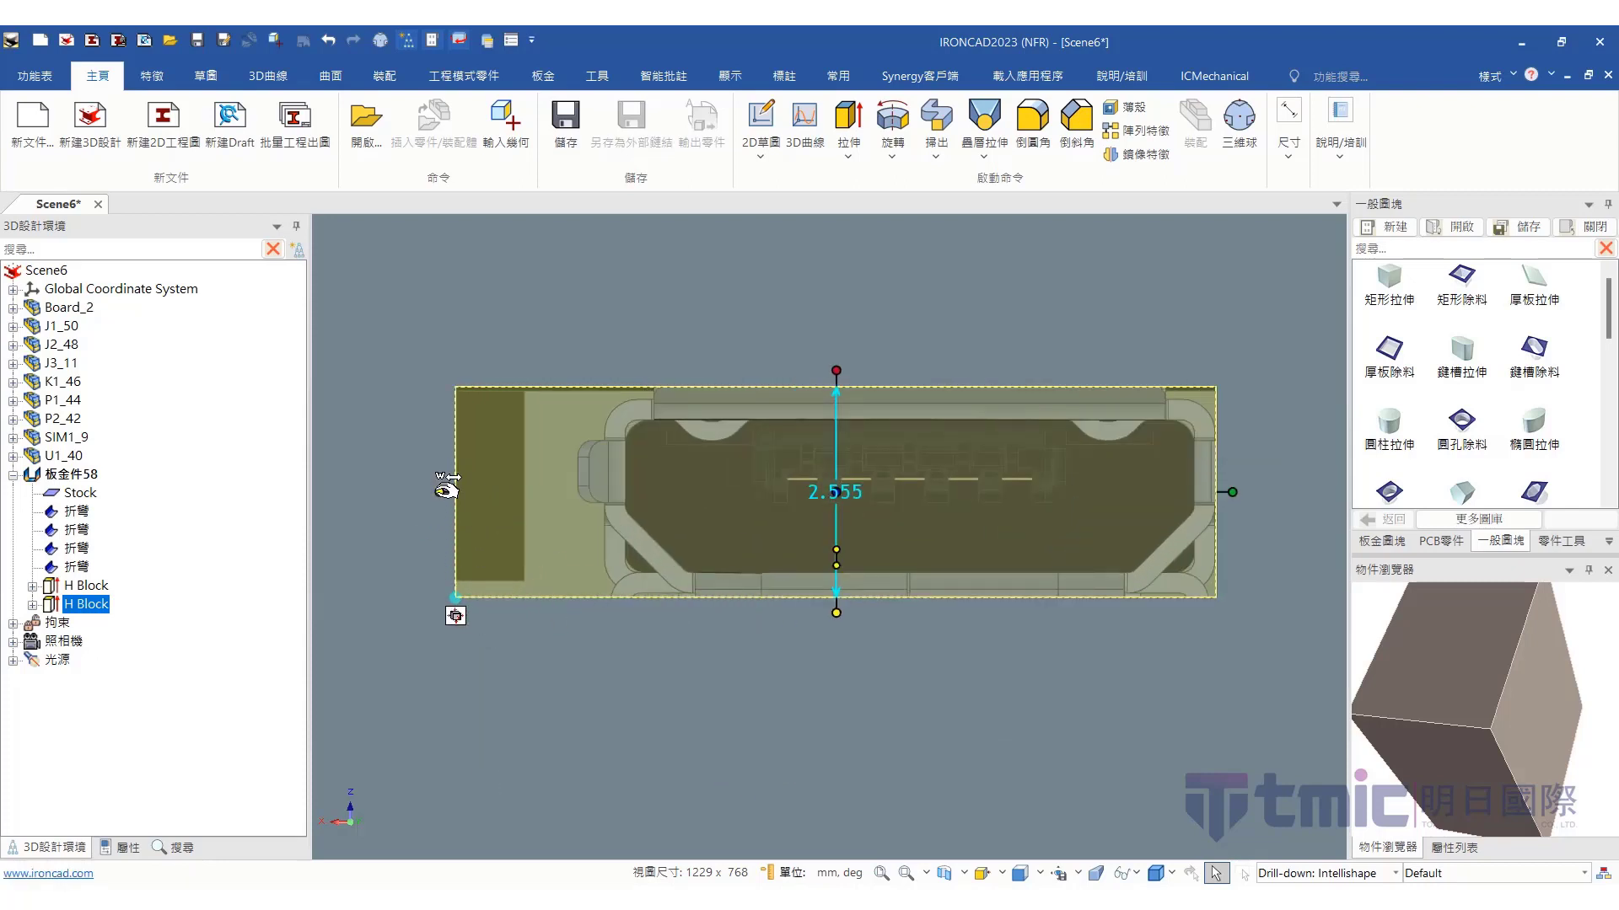
Trim the USB cutout to the port's outline, about 7.4 mm wide and 2.4 mm high
drag(447, 485, 589, 428)
drag(588, 491, 587, 491)
scroll(865, 424, up, 2)
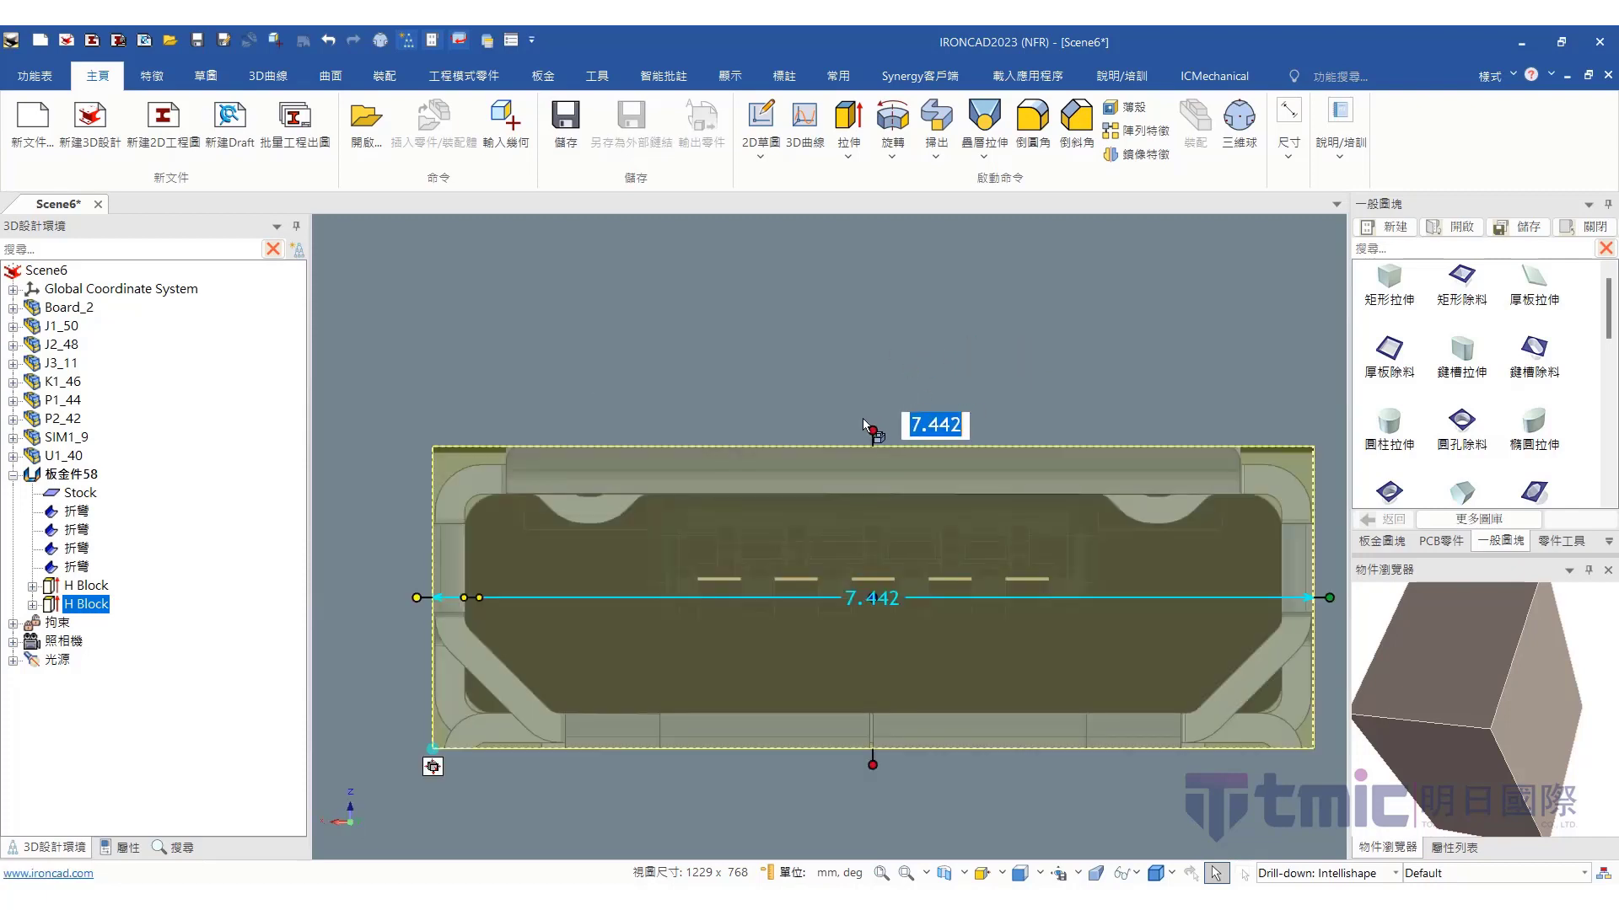
drag(872, 430, 499, 460)
scroll(555, 434, down, 2)
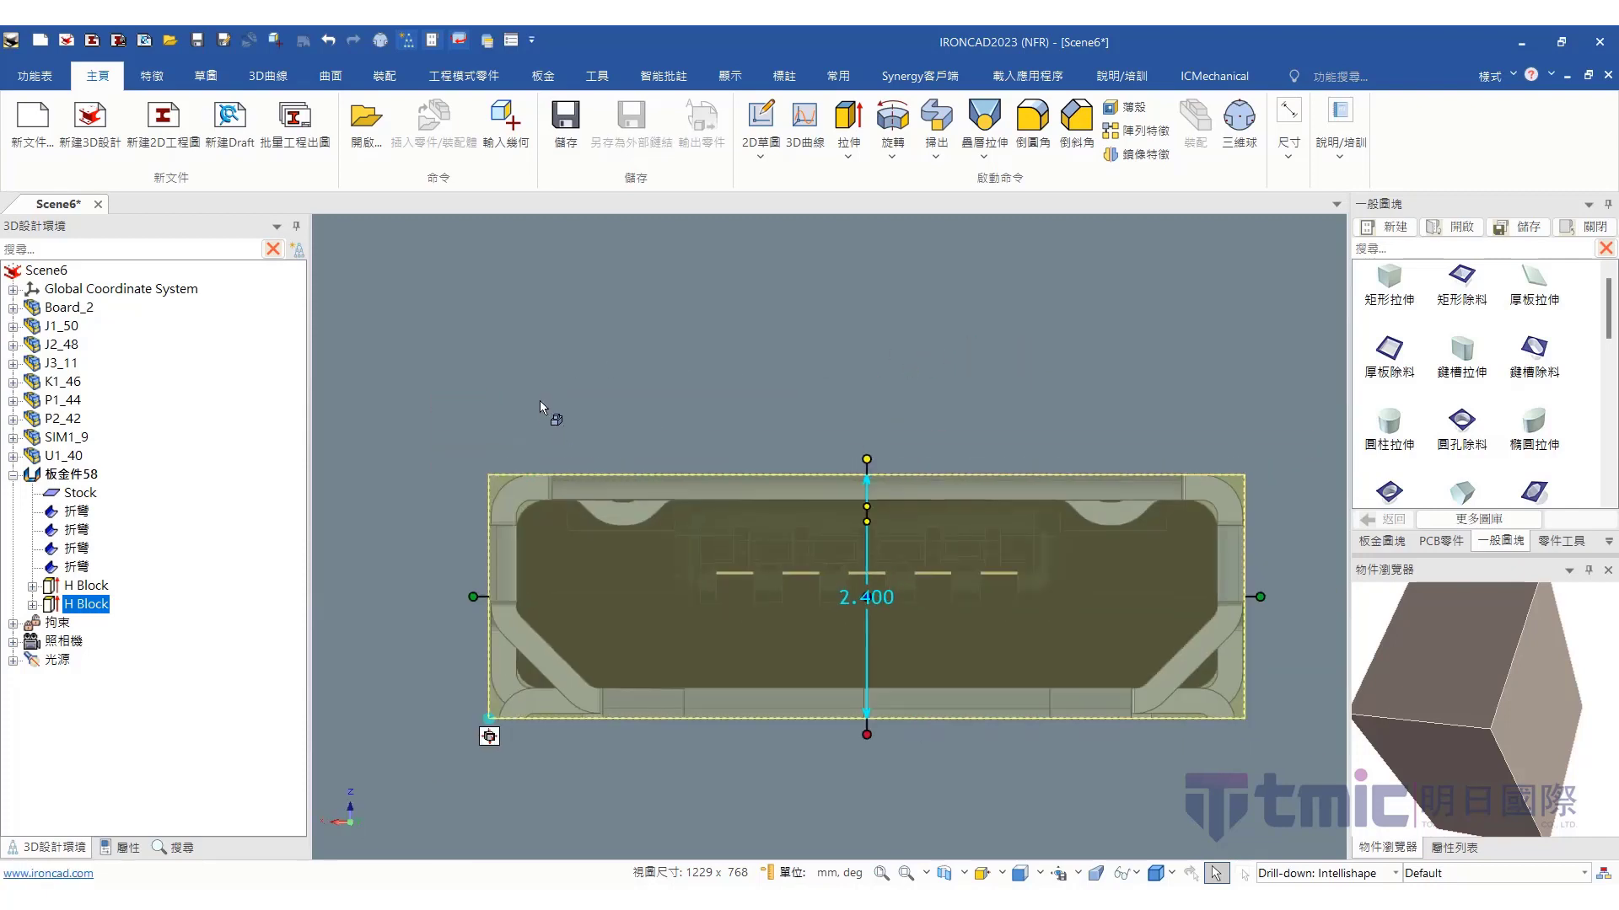
click(564, 407)
scroll(582, 410, down, 2)
middle_drag(745, 437, 745, 446)
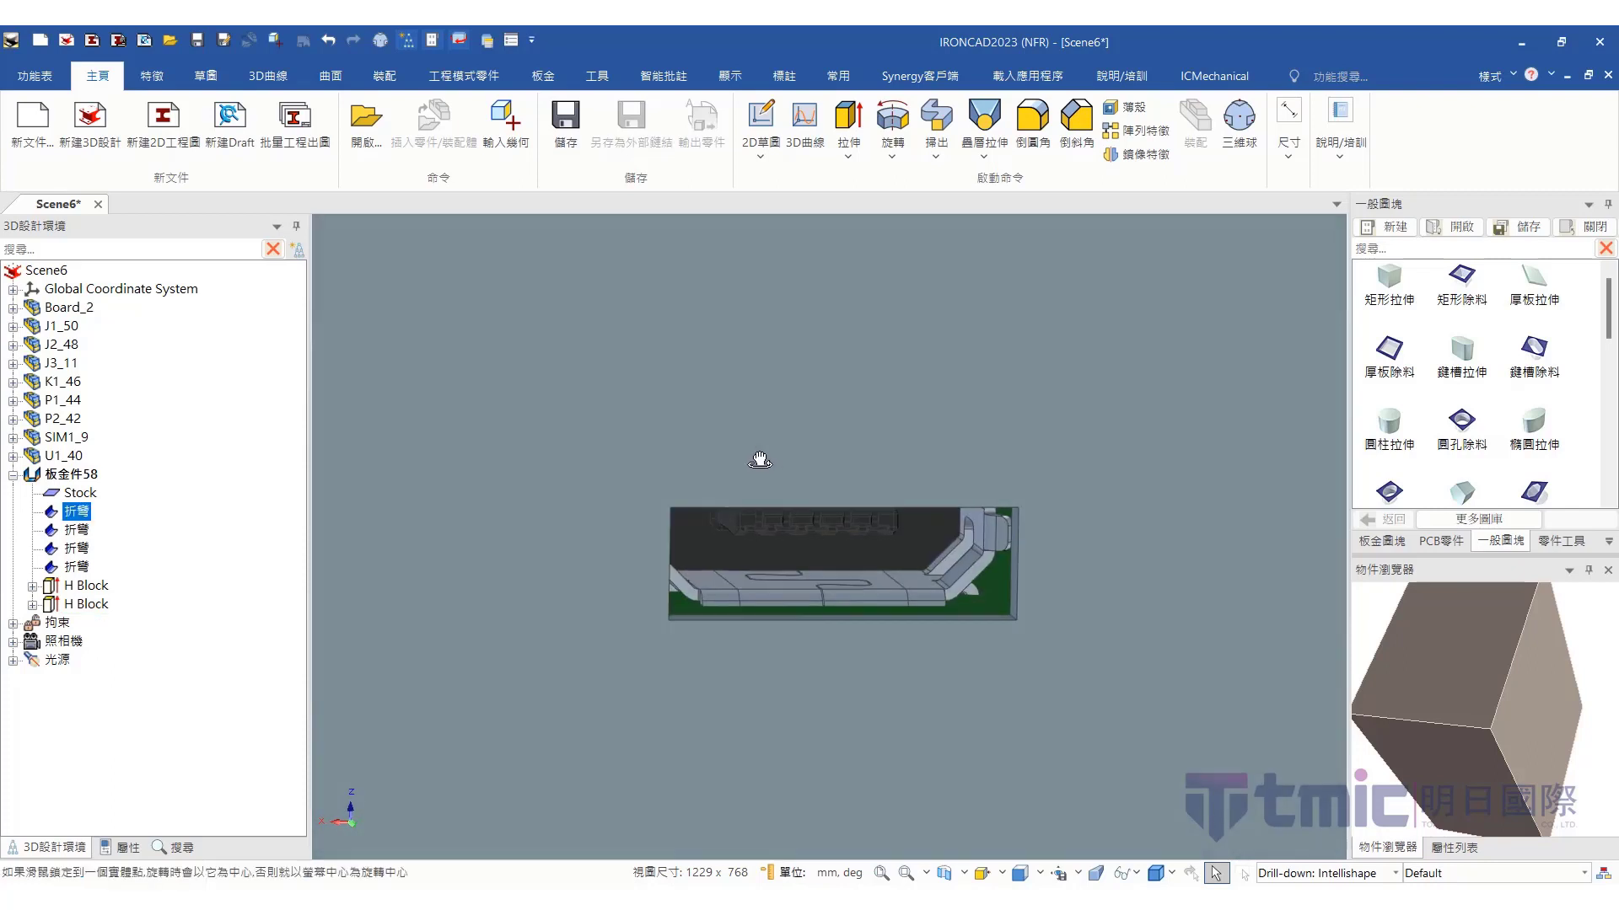
scroll(743, 441, down, 3)
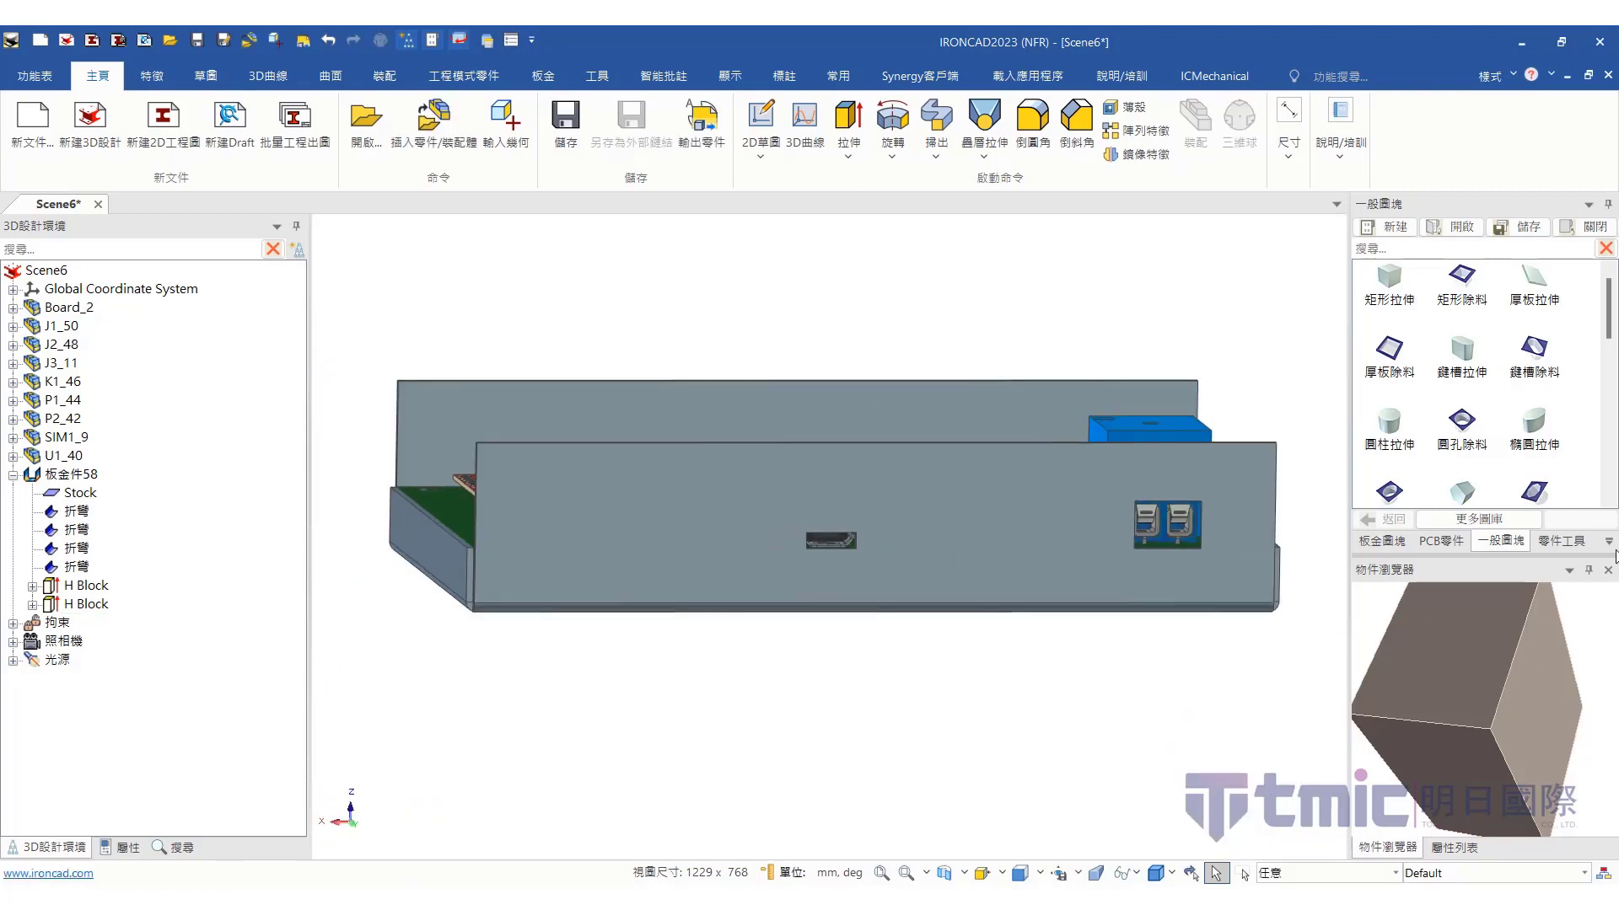
Apply the gold (黃金) material finish to the sheet metal enclosure
click(1609, 542)
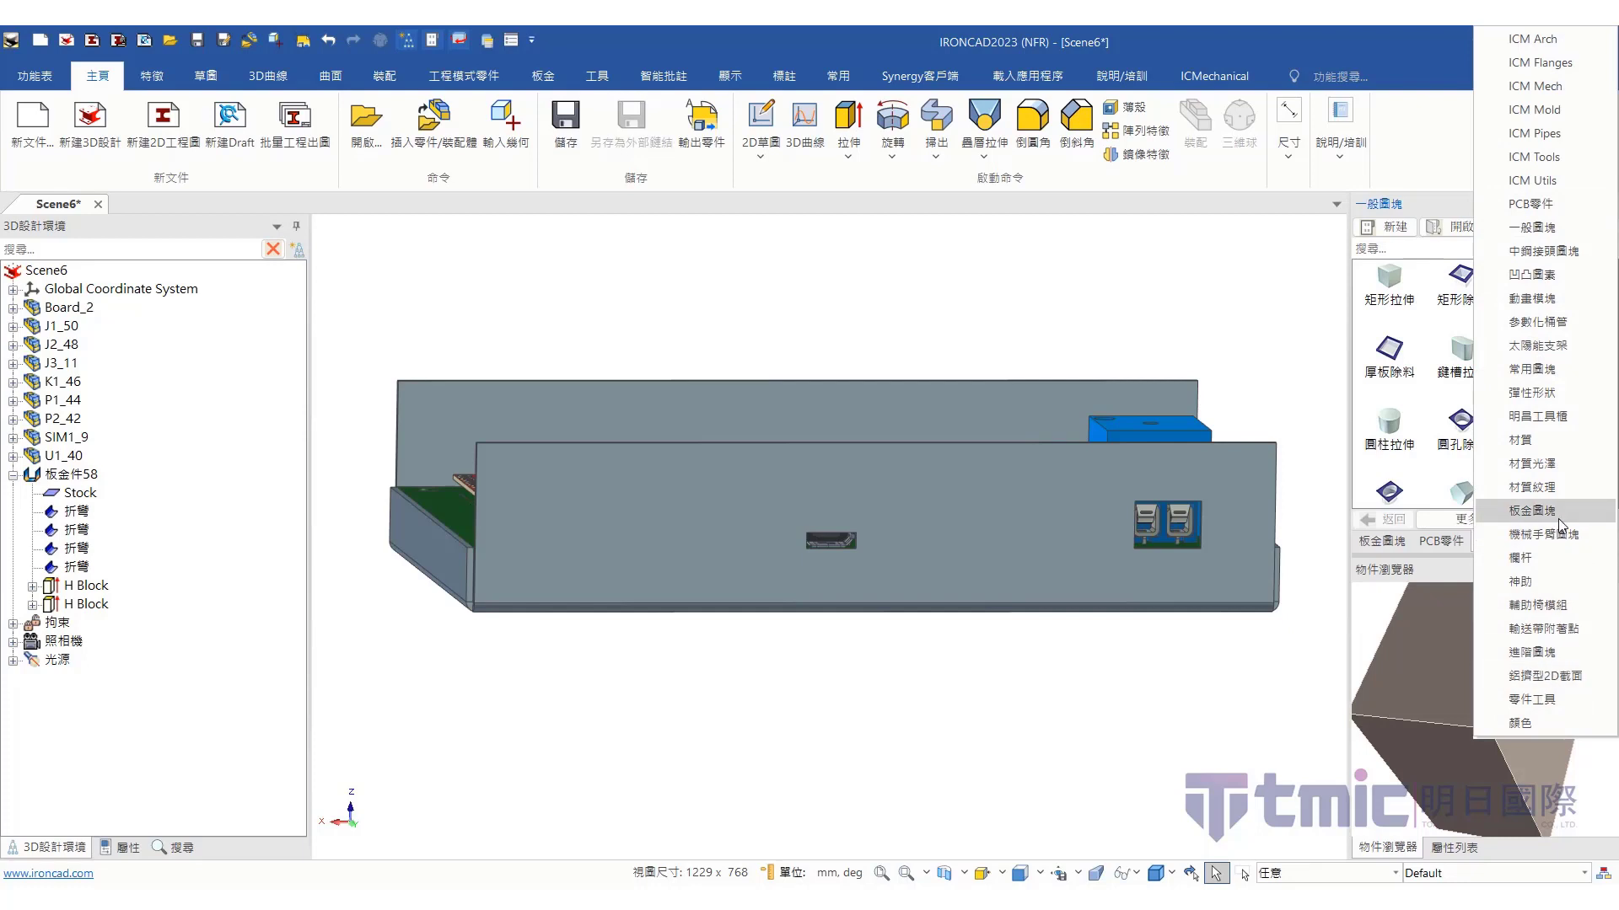
click(1542, 465)
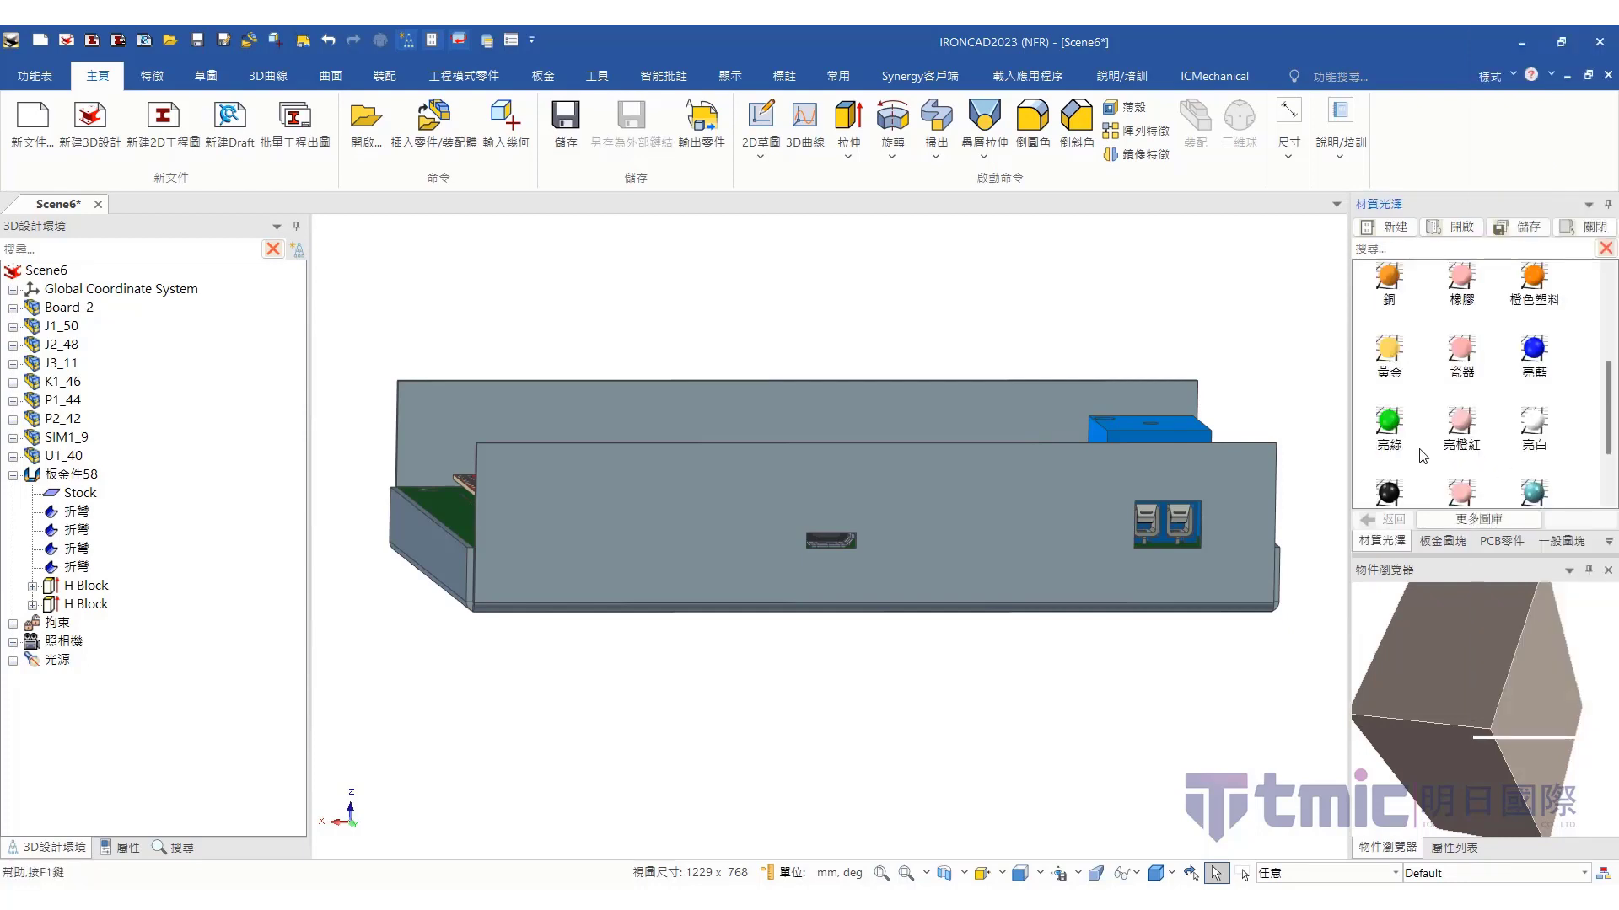
scroll(1395, 464, up, 1)
scroll(1386, 456, up, 2)
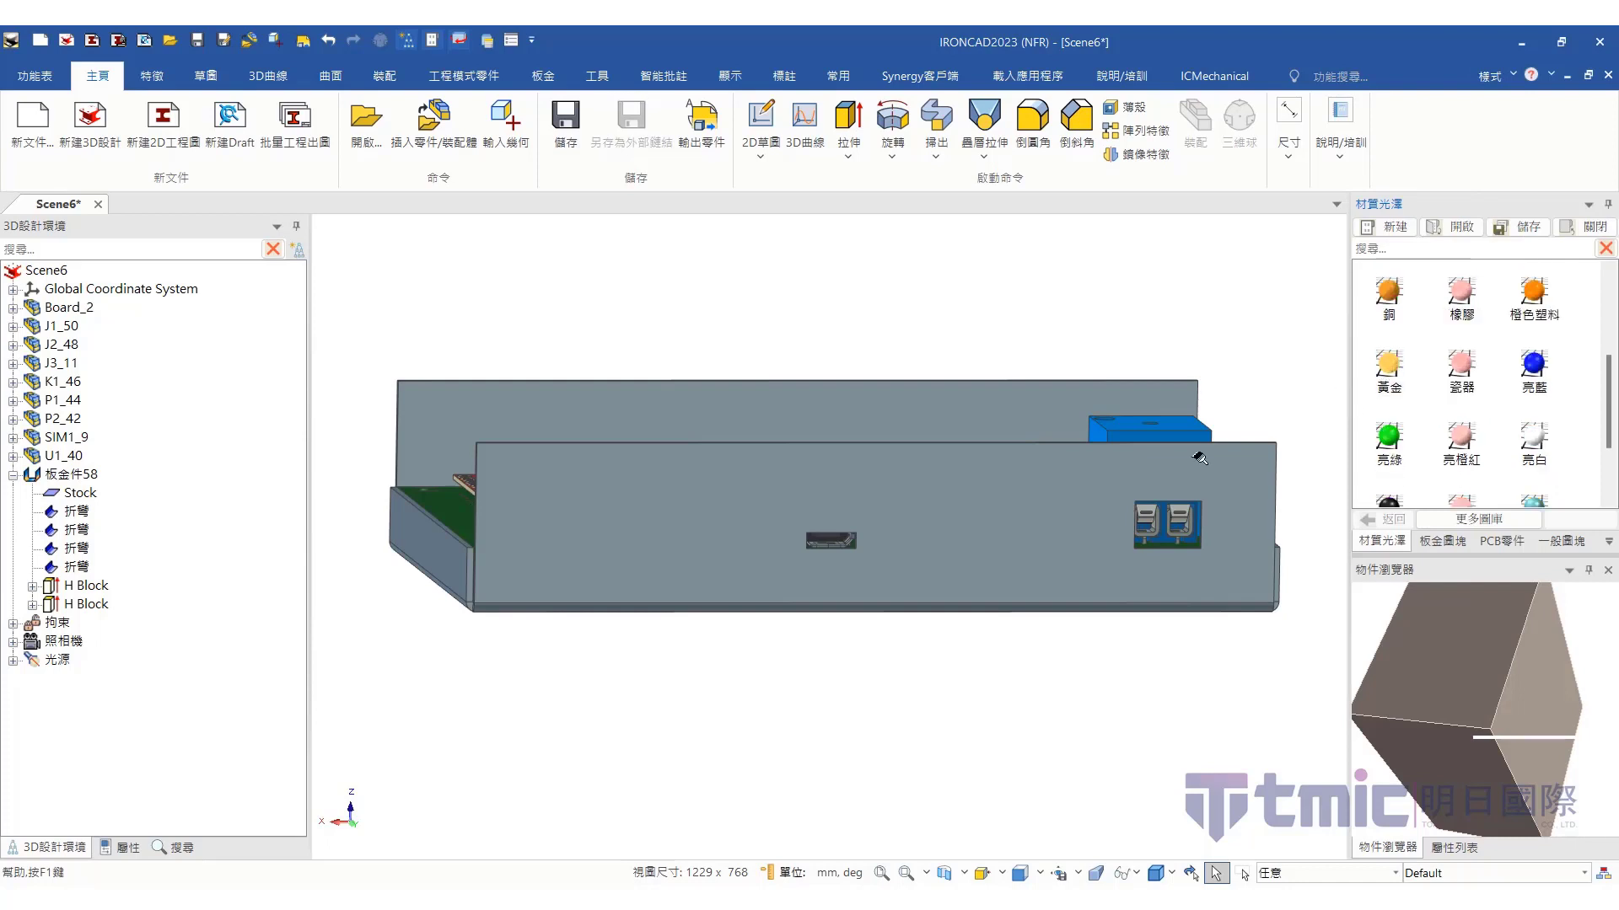
drag(1199, 457, 1197, 462)
middle_drag(938, 693, 888, 697)
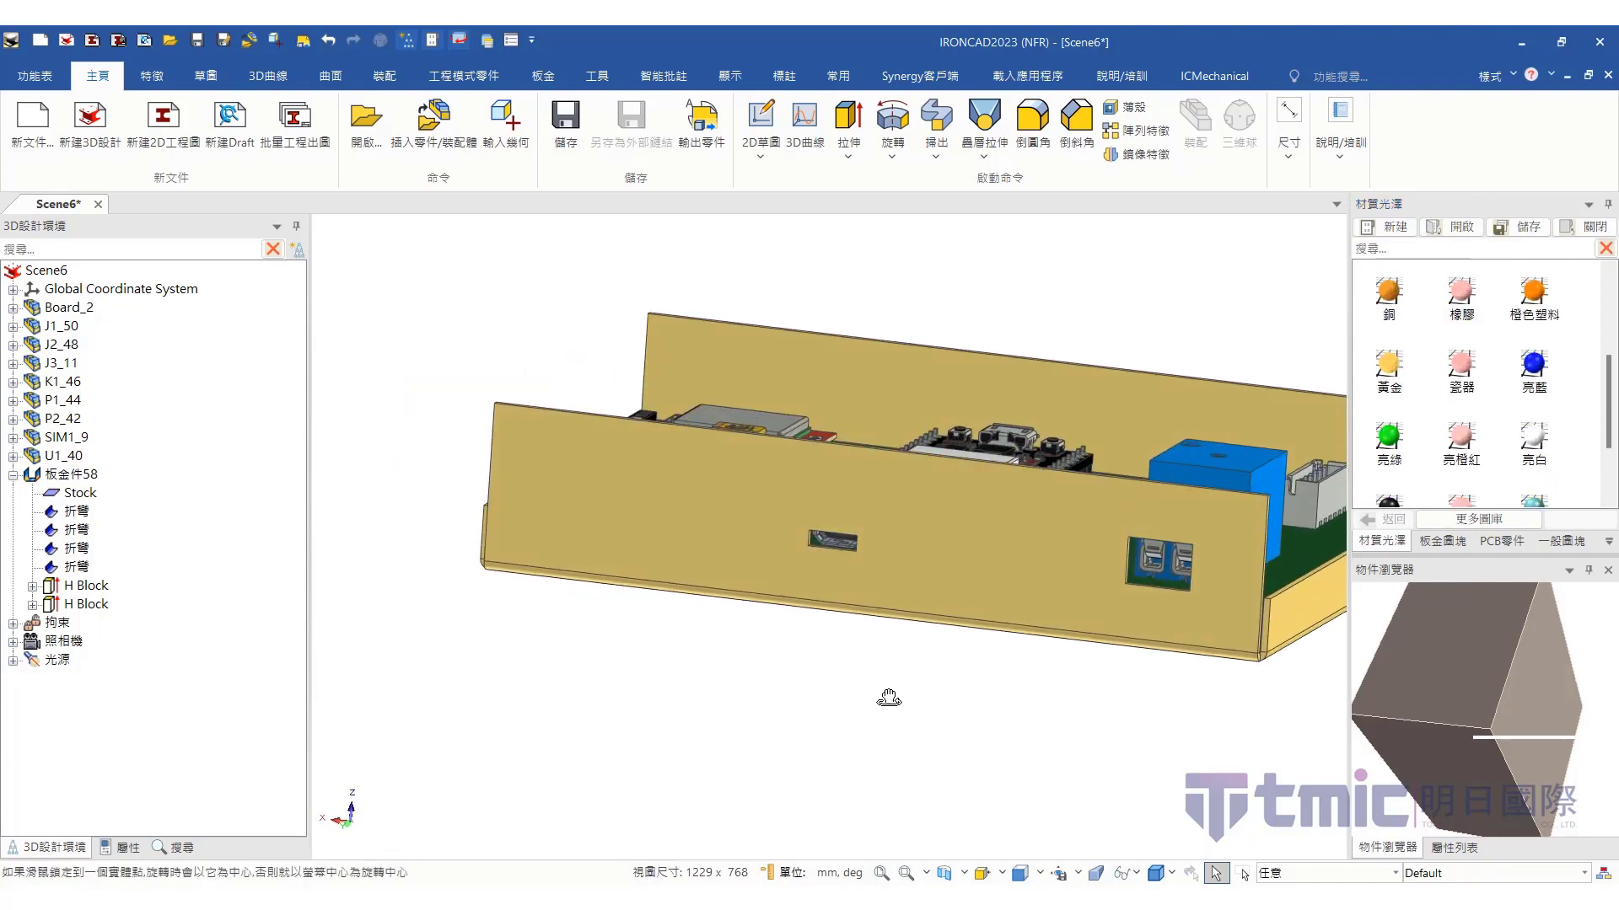
Close the corner beside the blue relay with a forward overlap (正向重疊), extending the short wall's bend
shift+middle_drag(1269, 667, 872, 575)
scroll(852, 575, up, 5)
shift+middle_drag(872, 575, 915, 646)
click(543, 76)
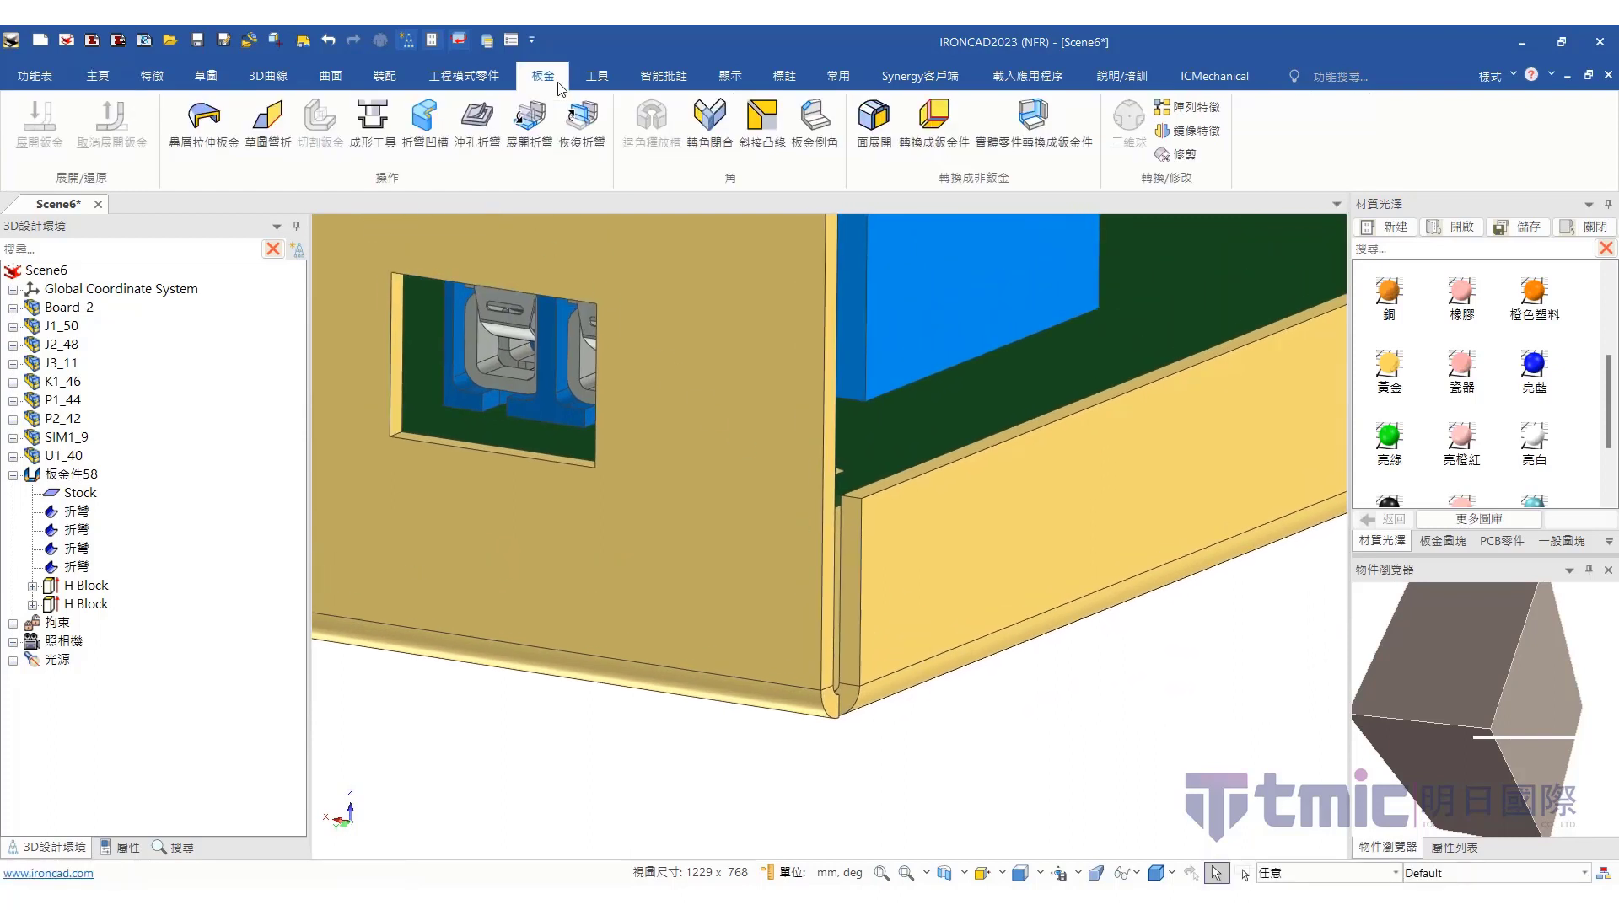
click(710, 122)
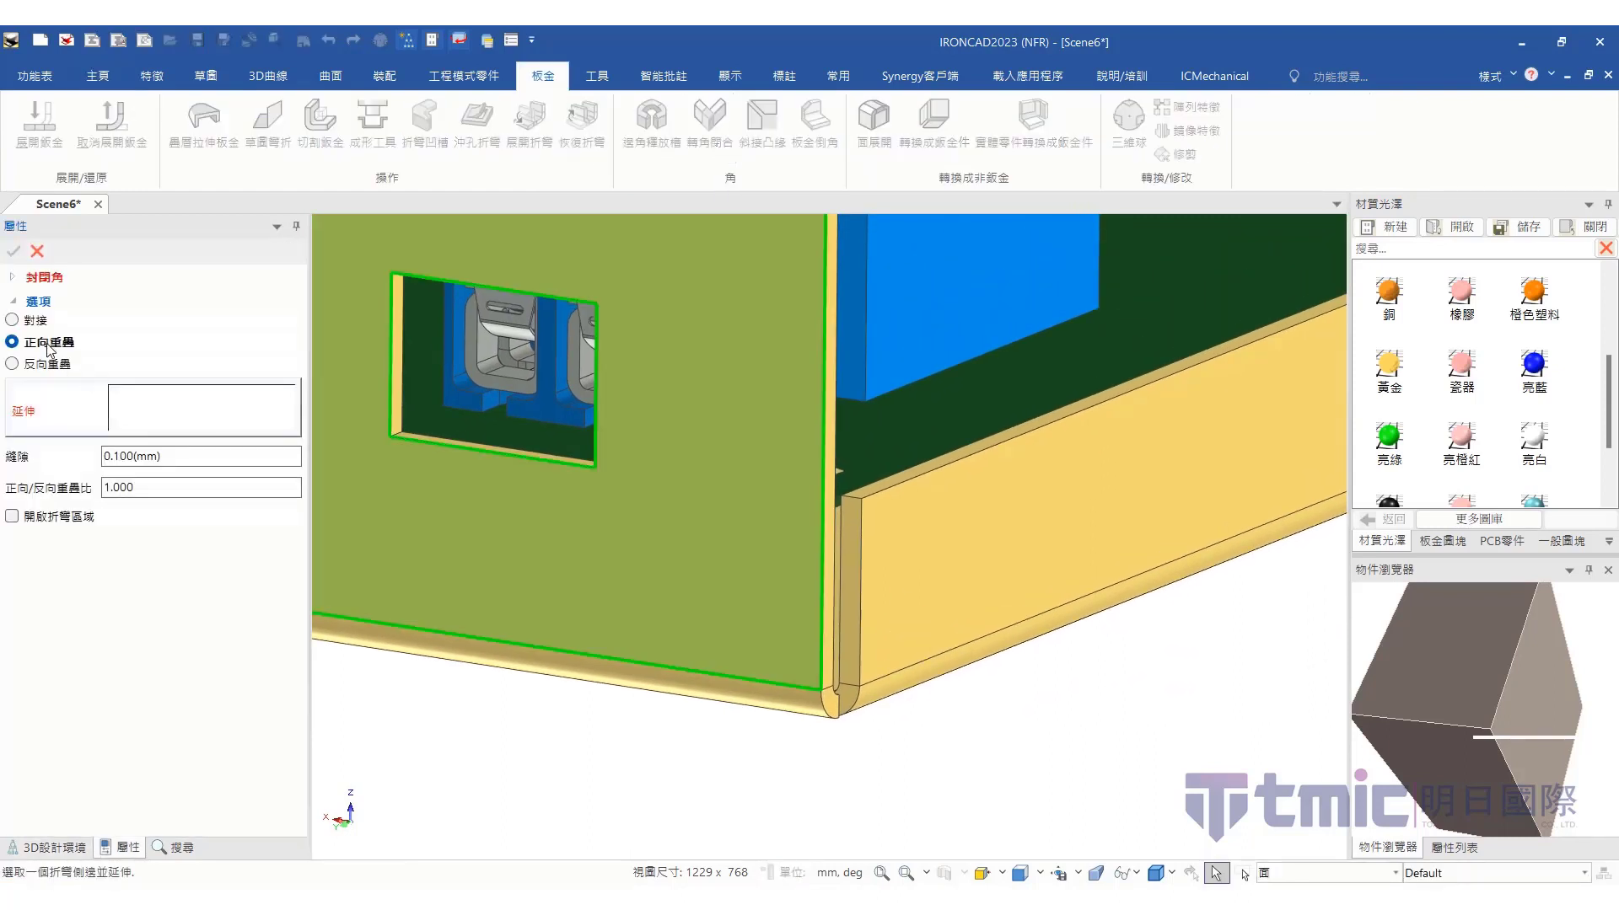
click(865, 712)
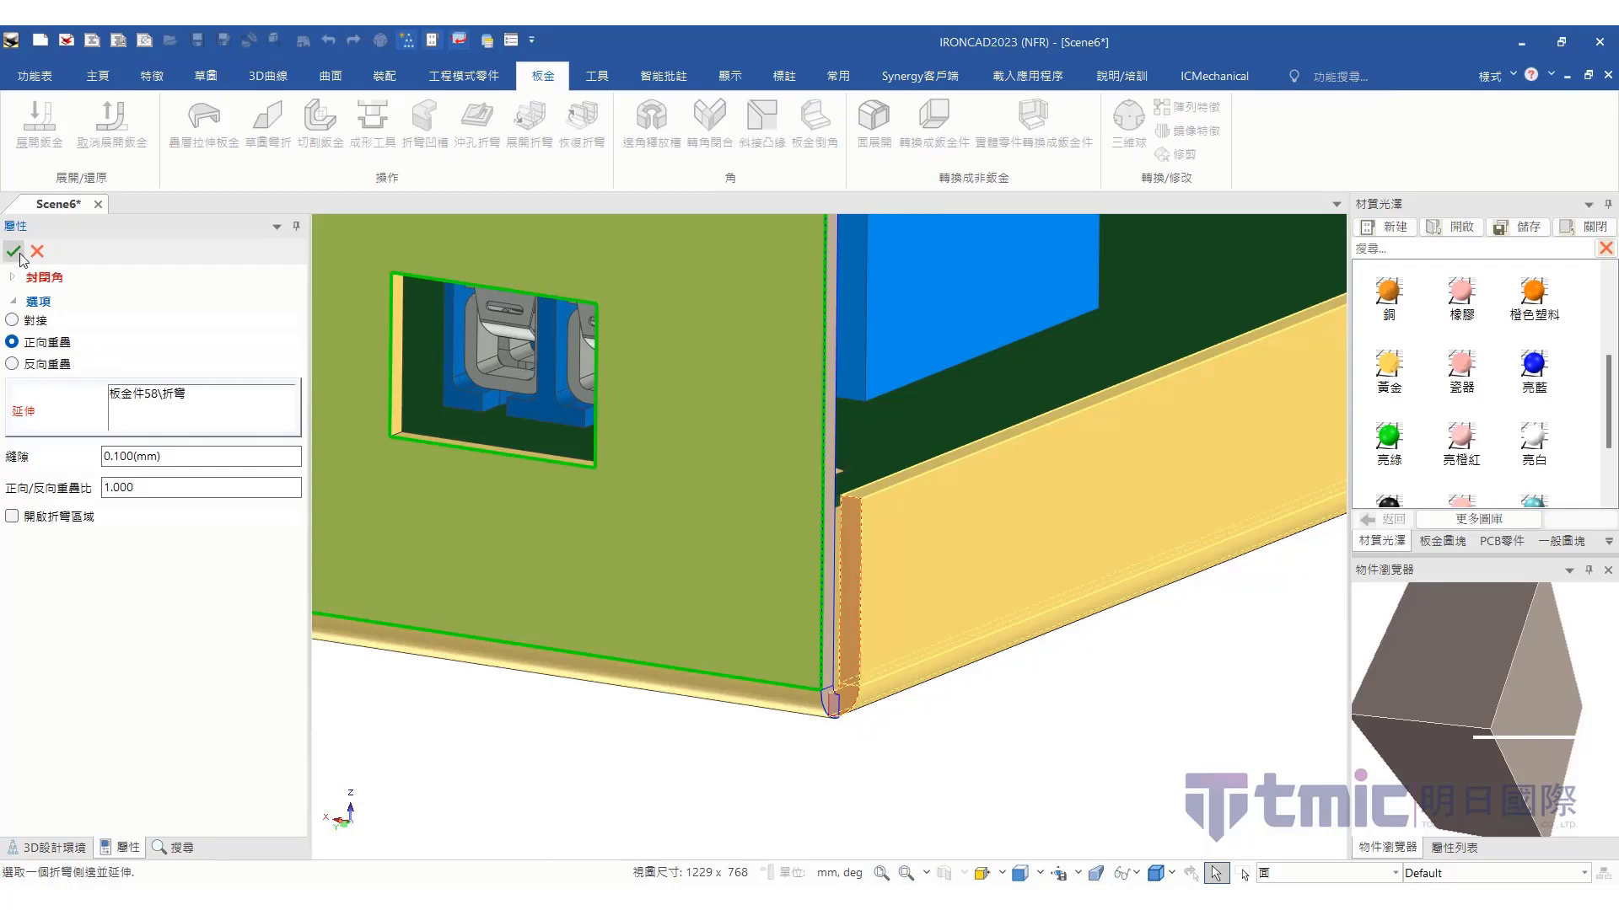
click(14, 251)
Undo the corner closure beside the blue relay
scroll(951, 752, down, 6)
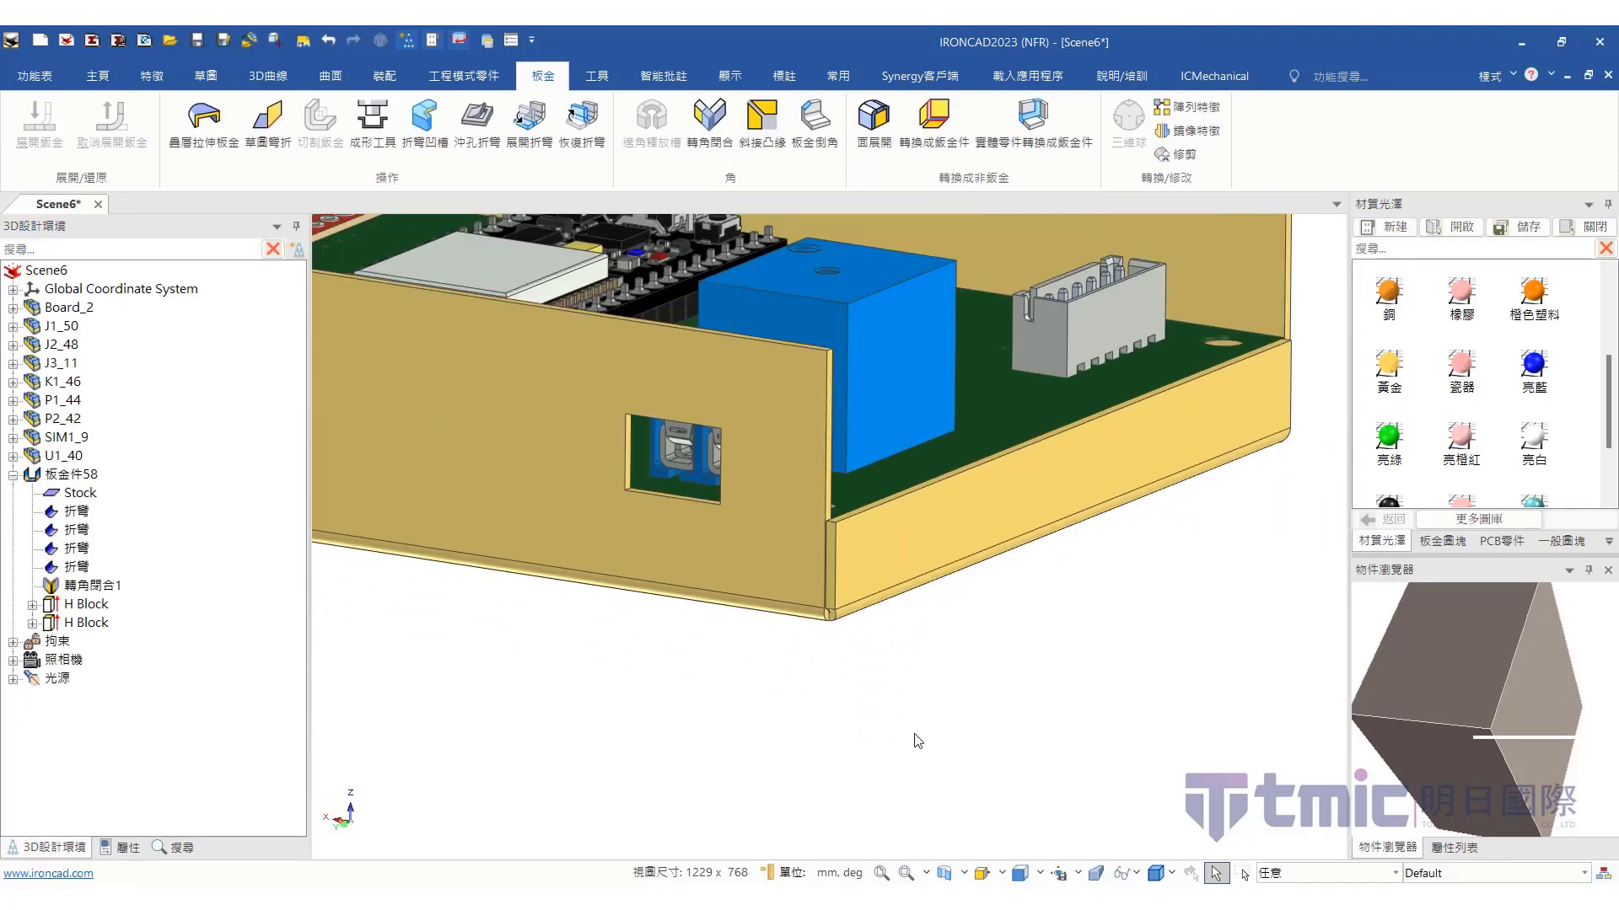
middle_drag(867, 741, 999, 748)
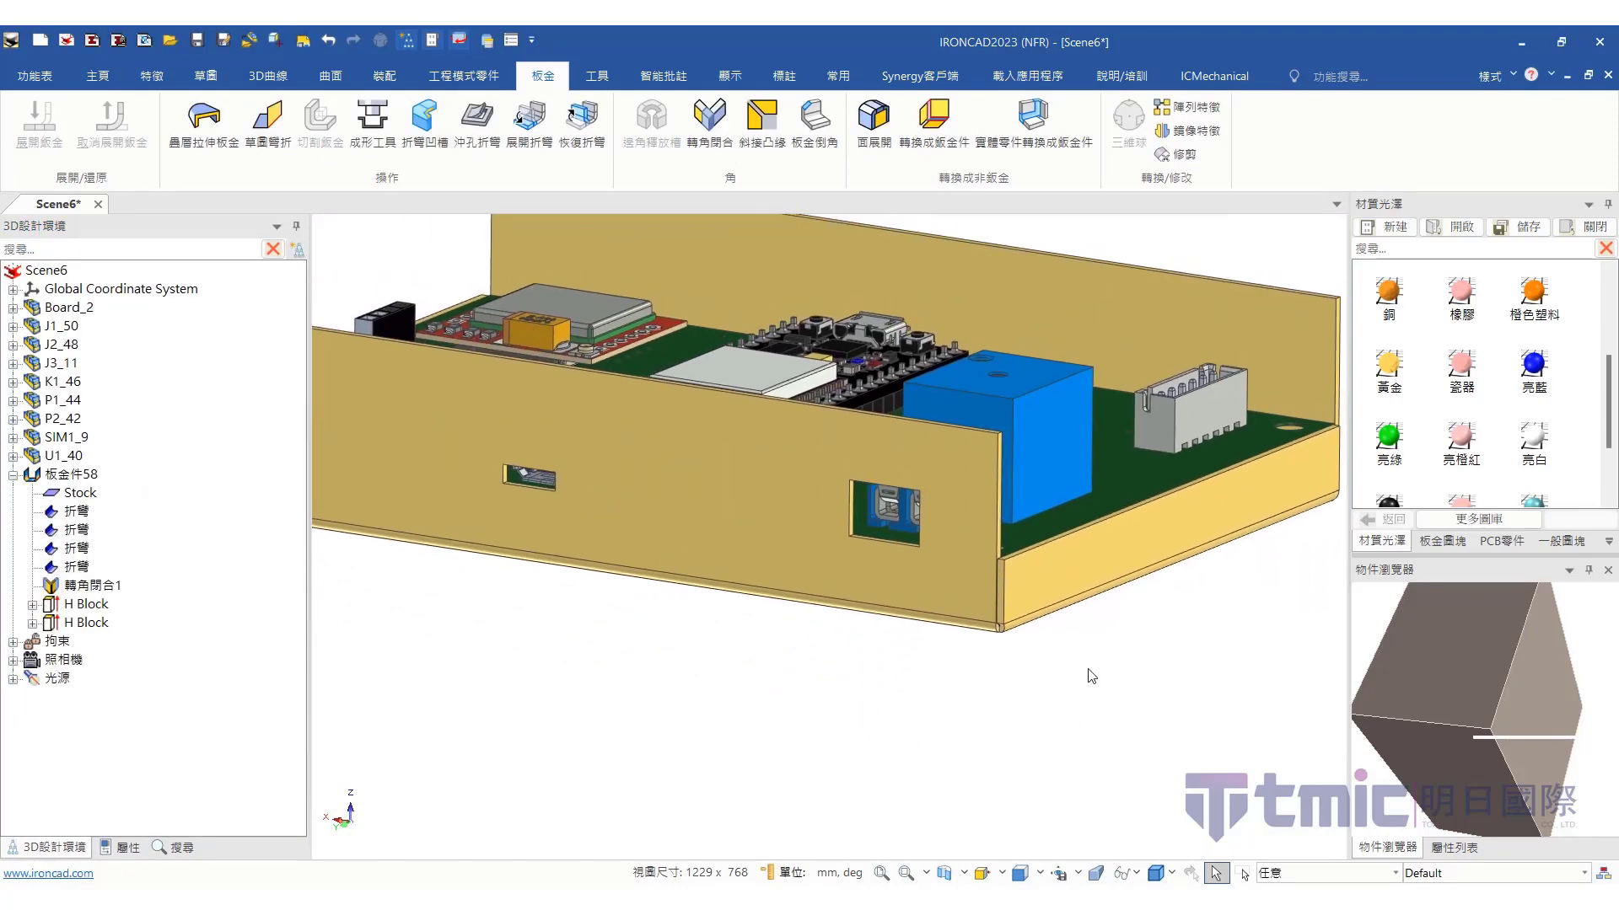
scroll(999, 748, up, 2)
click(328, 39)
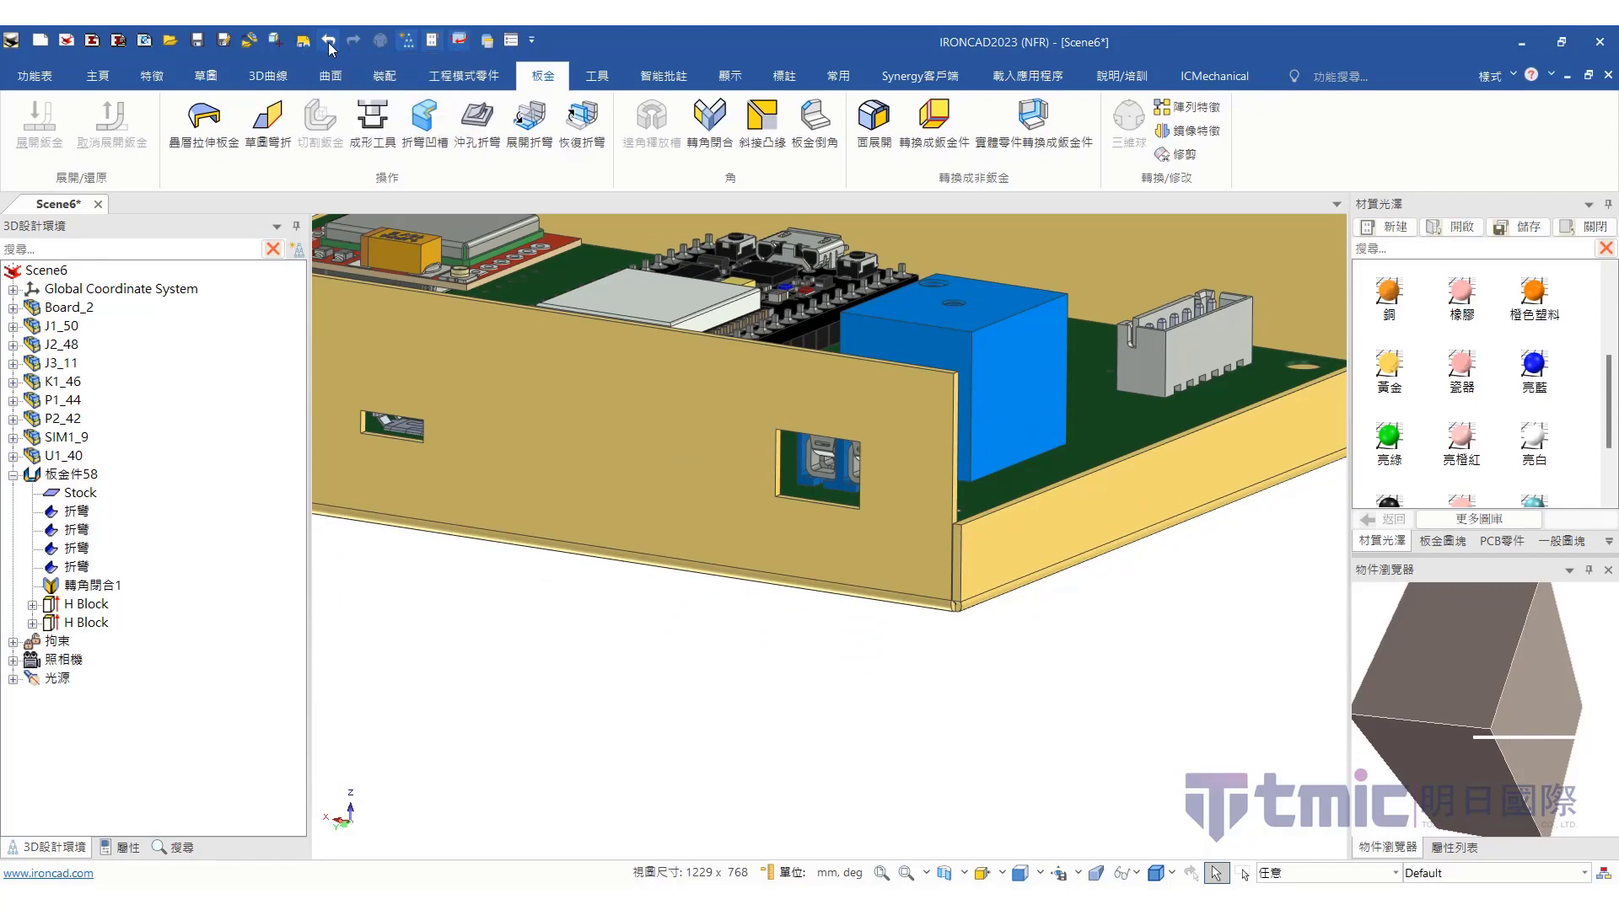
Close the corner beside the blue relay with a forward overlap (正向重疊), extending the long wall's bend
click(704, 133)
scroll(1066, 625, up, 2)
middle_drag(869, 621, 878, 705)
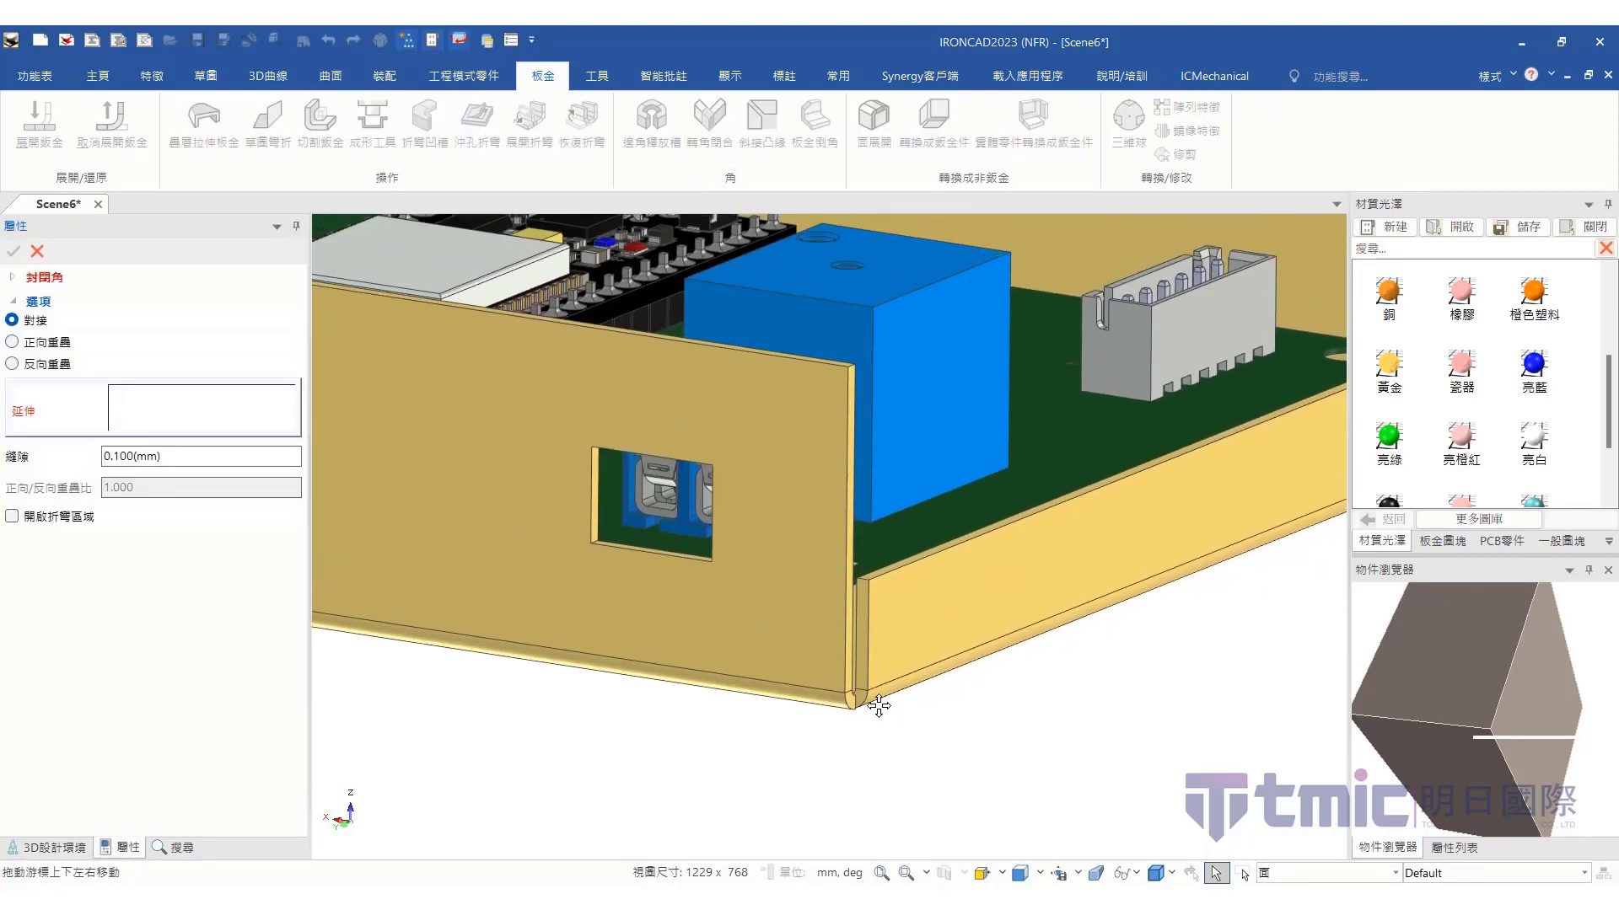
scroll(878, 706, down, 4)
scroll(868, 662, up, 4)
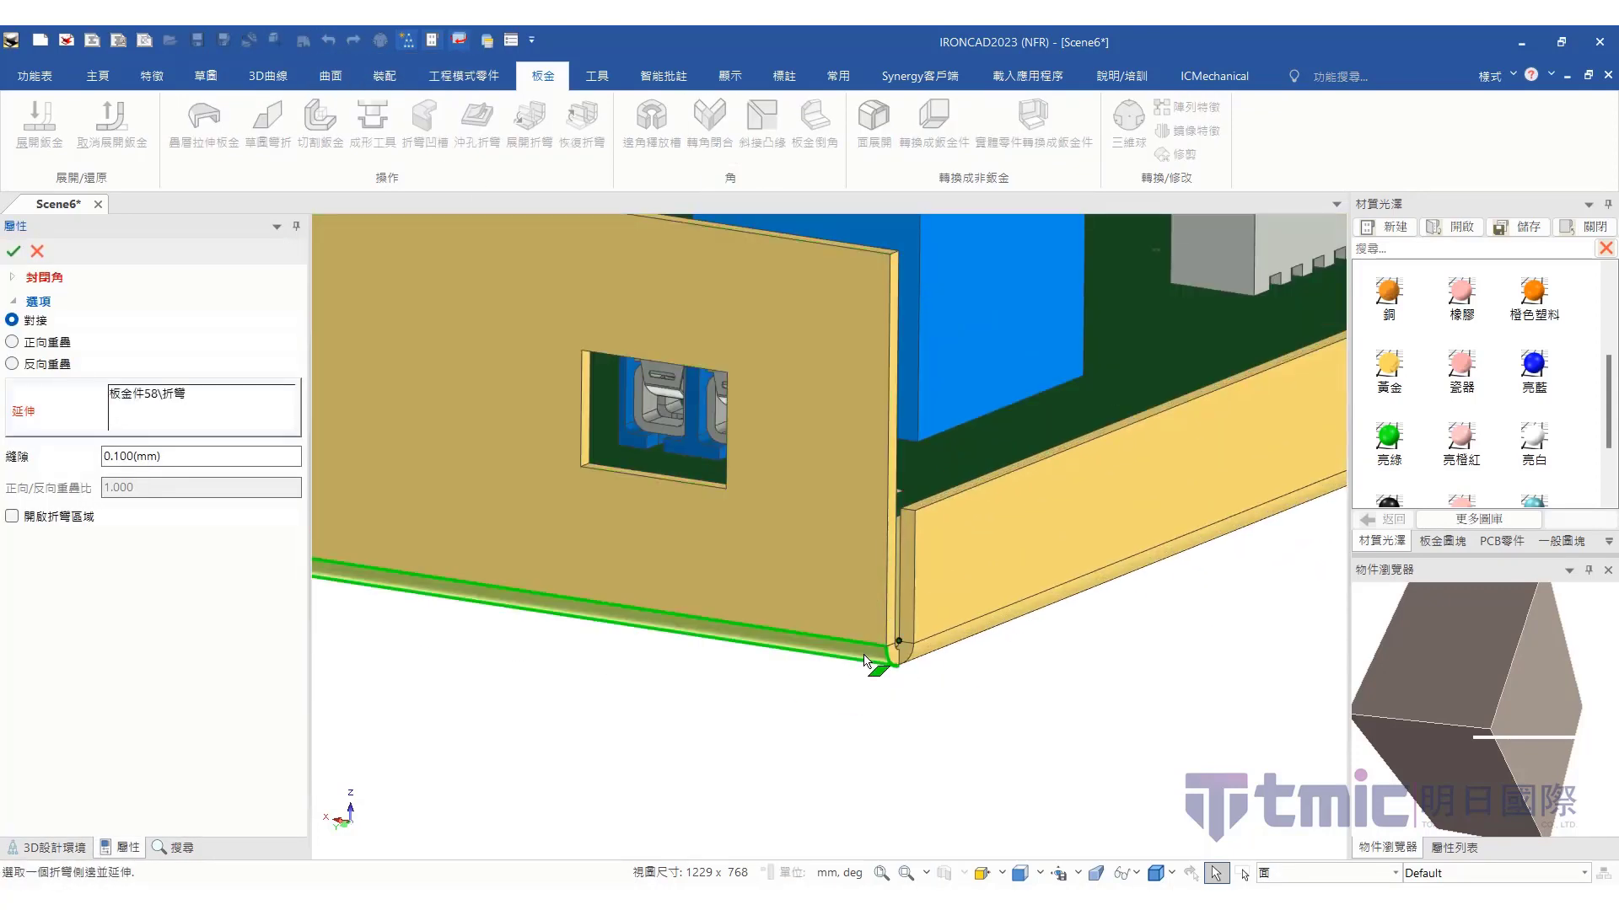
click(864, 660)
click(11, 341)
click(14, 251)
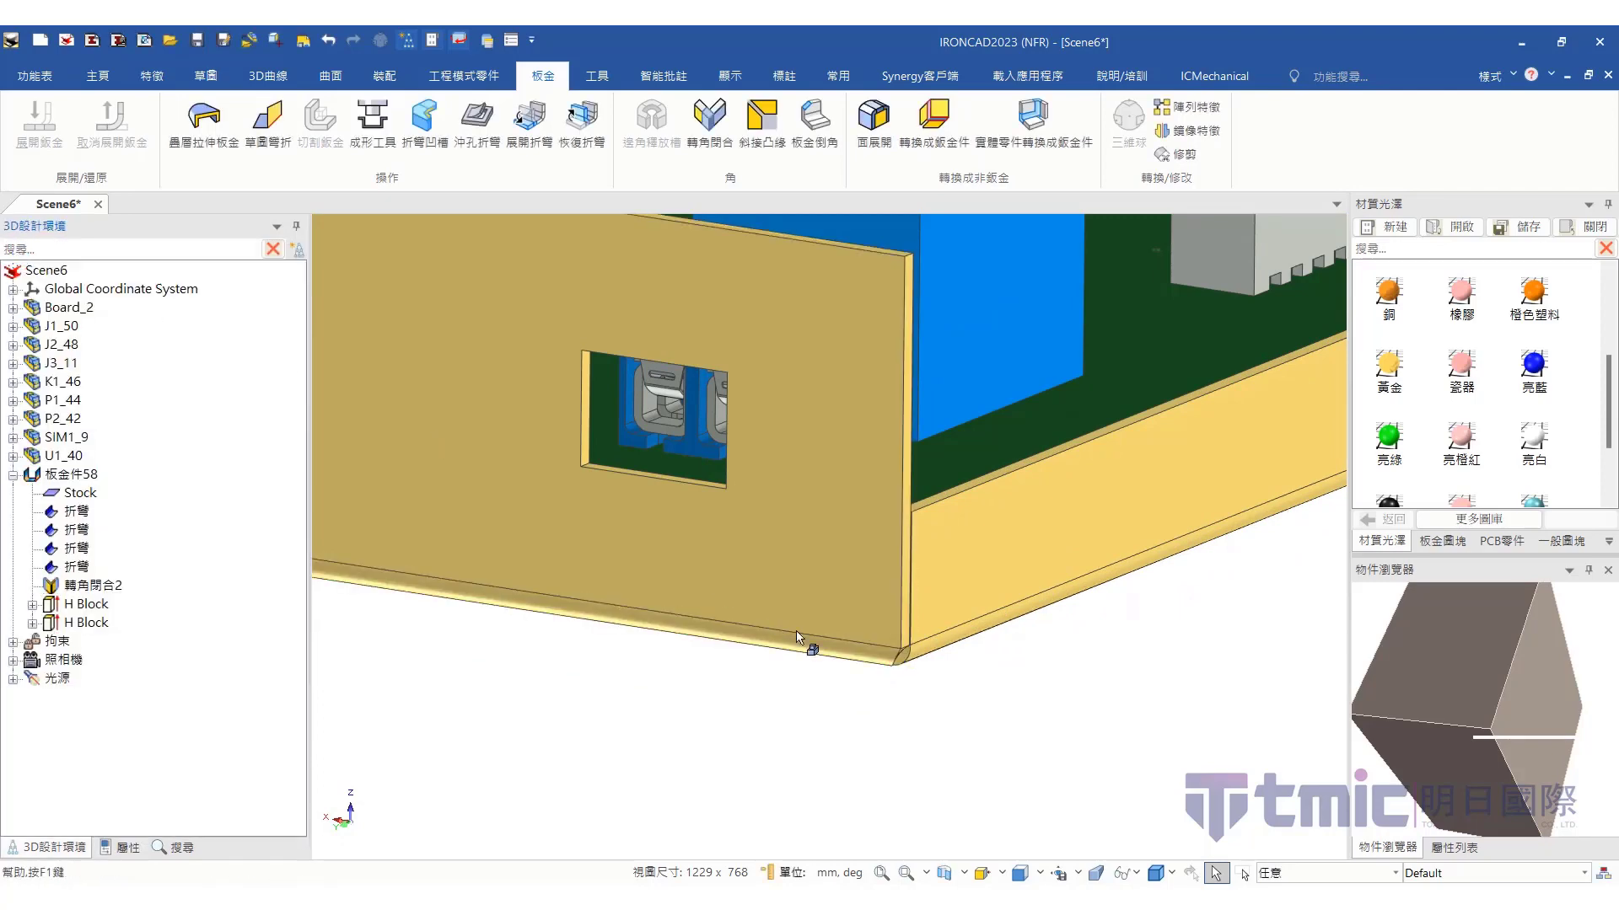
Close the corner near the white pin connector with a forward overlap (正向重疊), extending the long wall's bend
scroll(934, 673, down, 3)
middle_drag(889, 665, 975, 615)
scroll(962, 654, up, 2)
scroll(845, 549, up, 2)
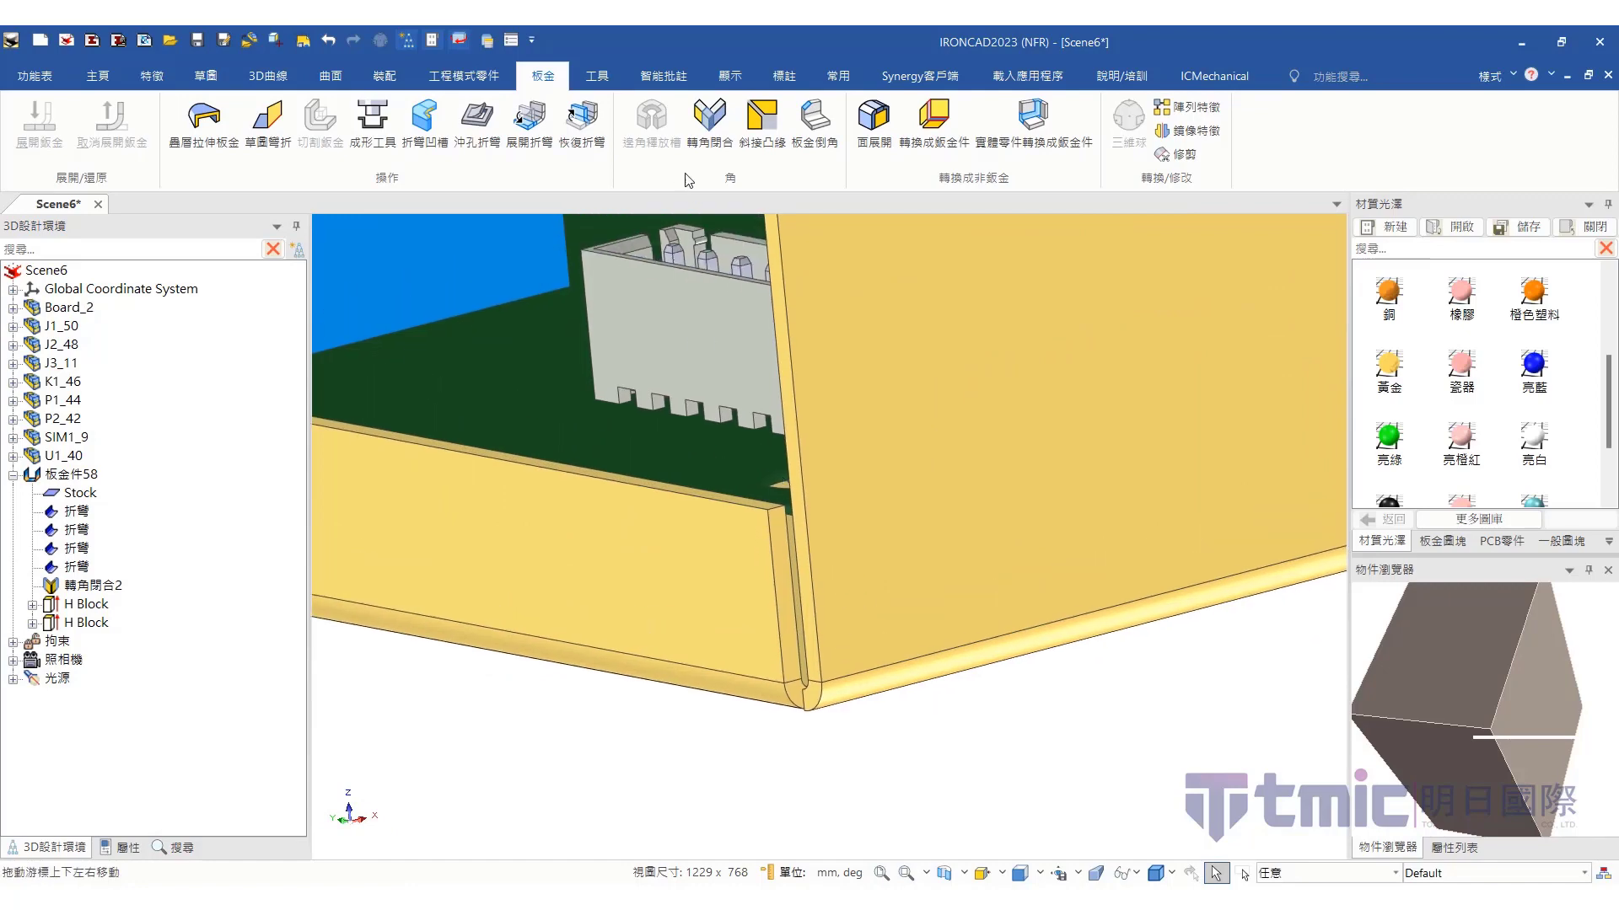
click(707, 135)
click(859, 704)
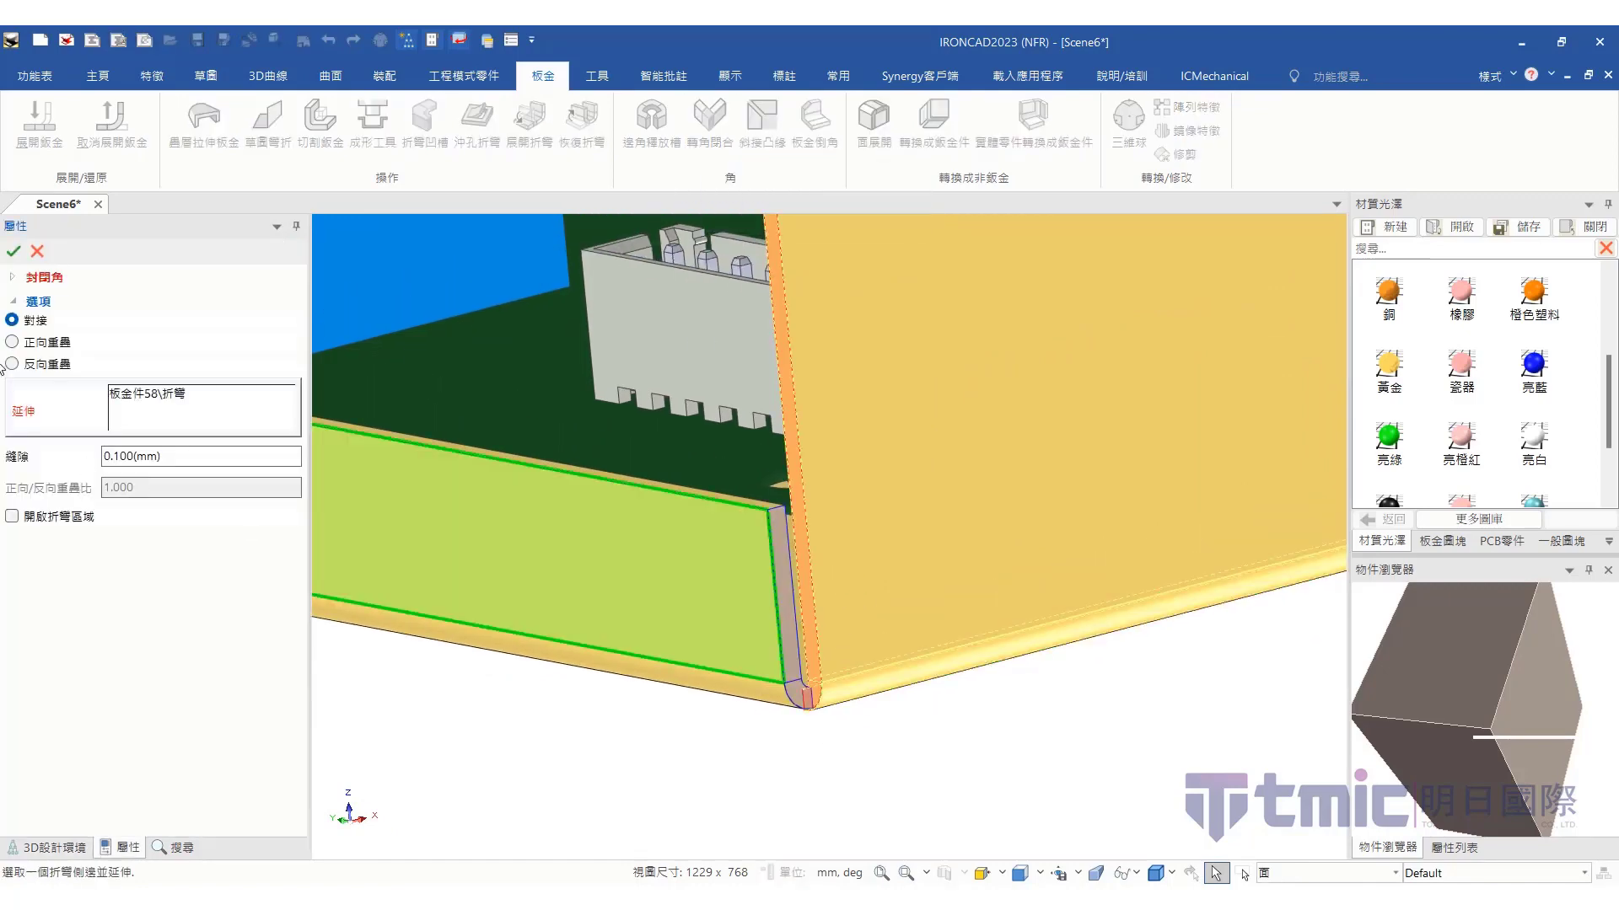
click(23, 346)
click(13, 251)
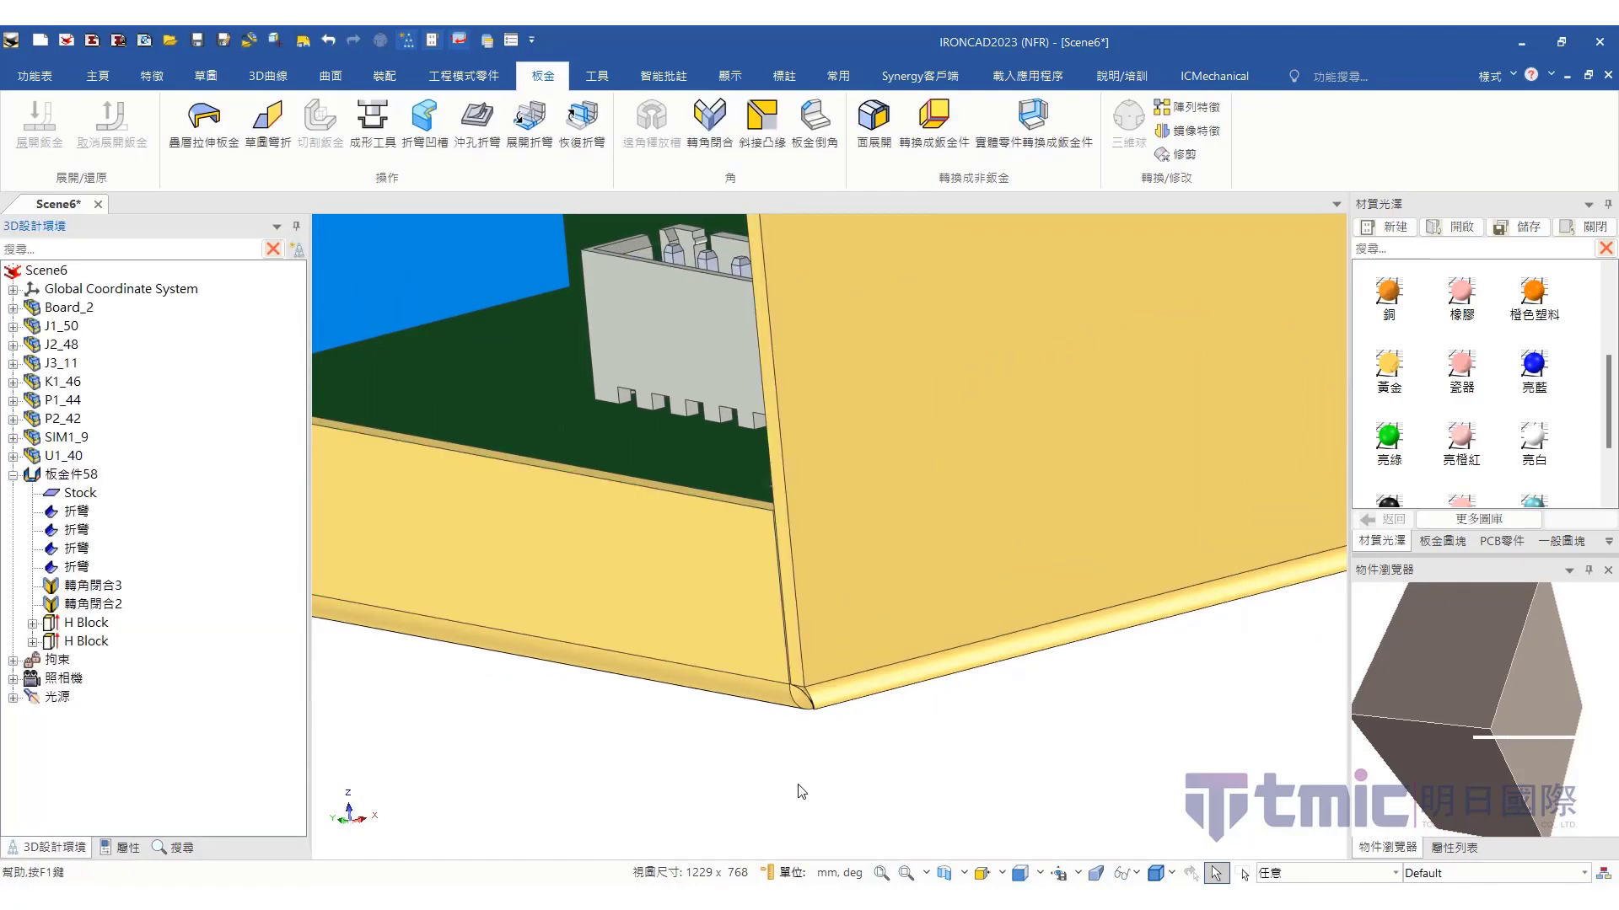
Close the corner beside the red module board with a forward overlap (正向重疊), extending the long wall's bend
middle_drag(795, 693, 937, 525)
click(710, 135)
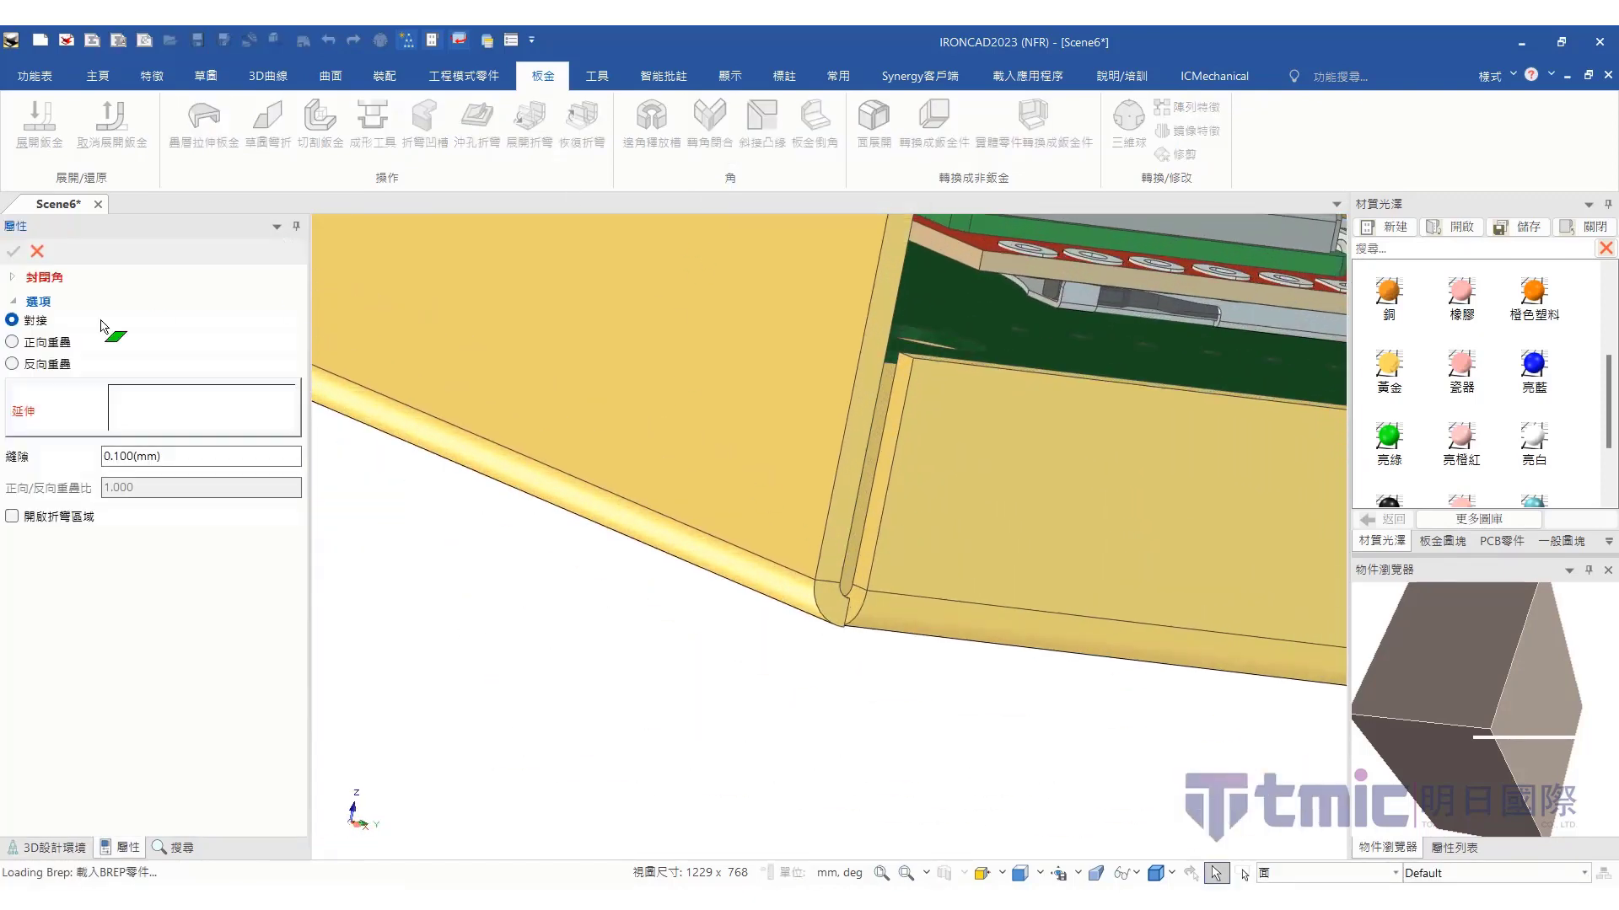
click(780, 582)
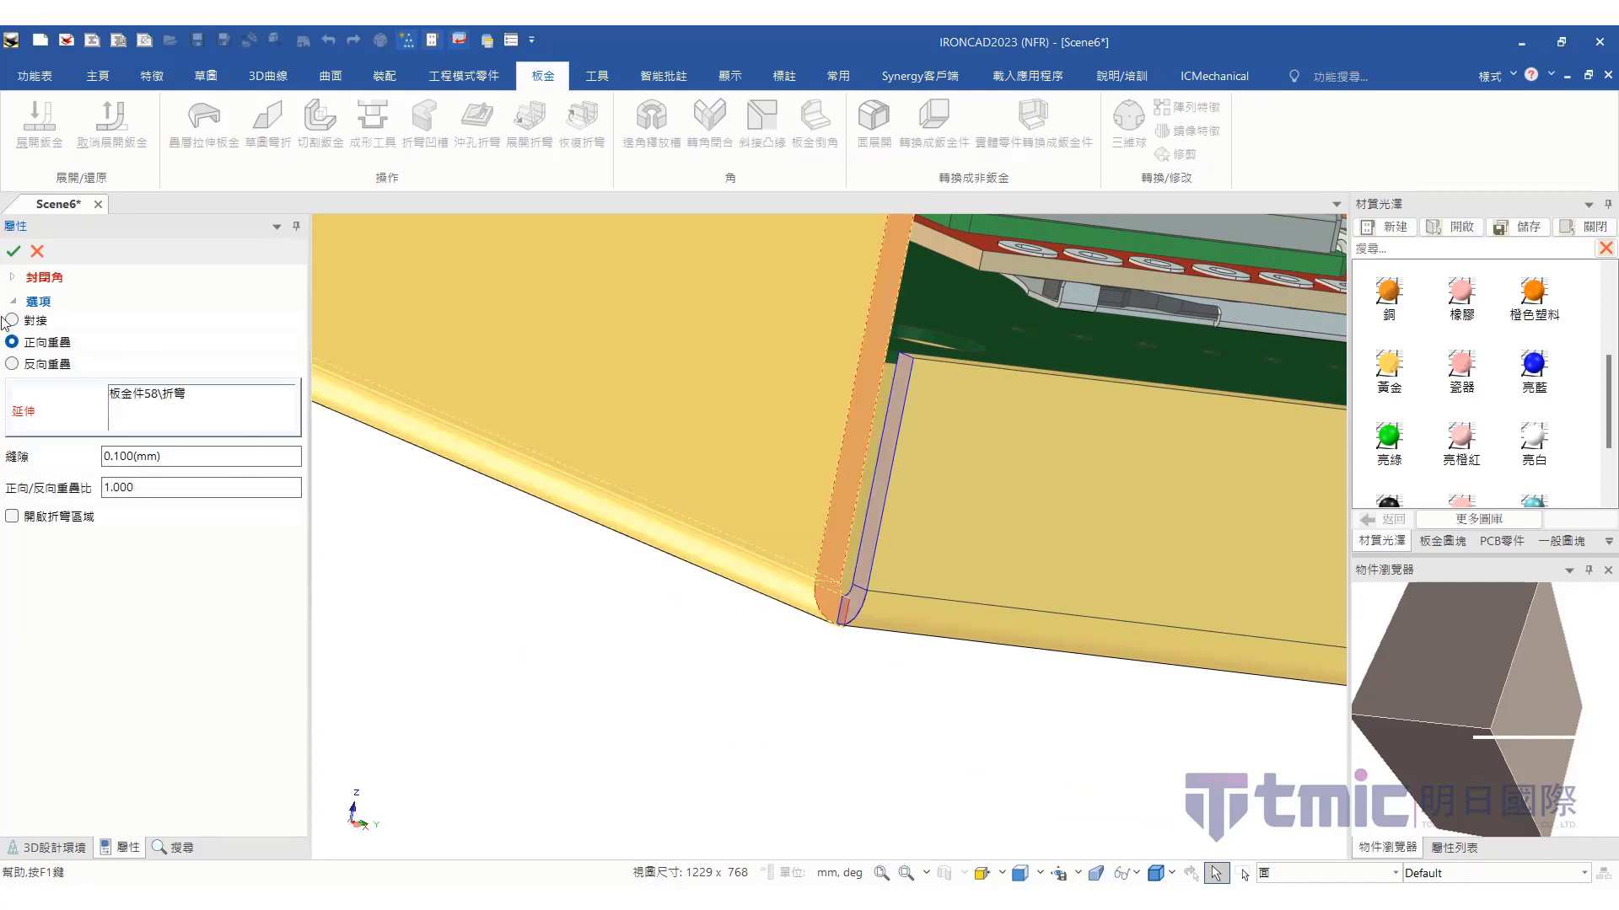
click(13, 250)
Close the remaining corner near the black header with a forward overlap (正向重疊), extending the long wall's bend
middle_drag(835, 654, 607, 553)
scroll(906, 605, up, 5)
scroll(876, 590, up, 5)
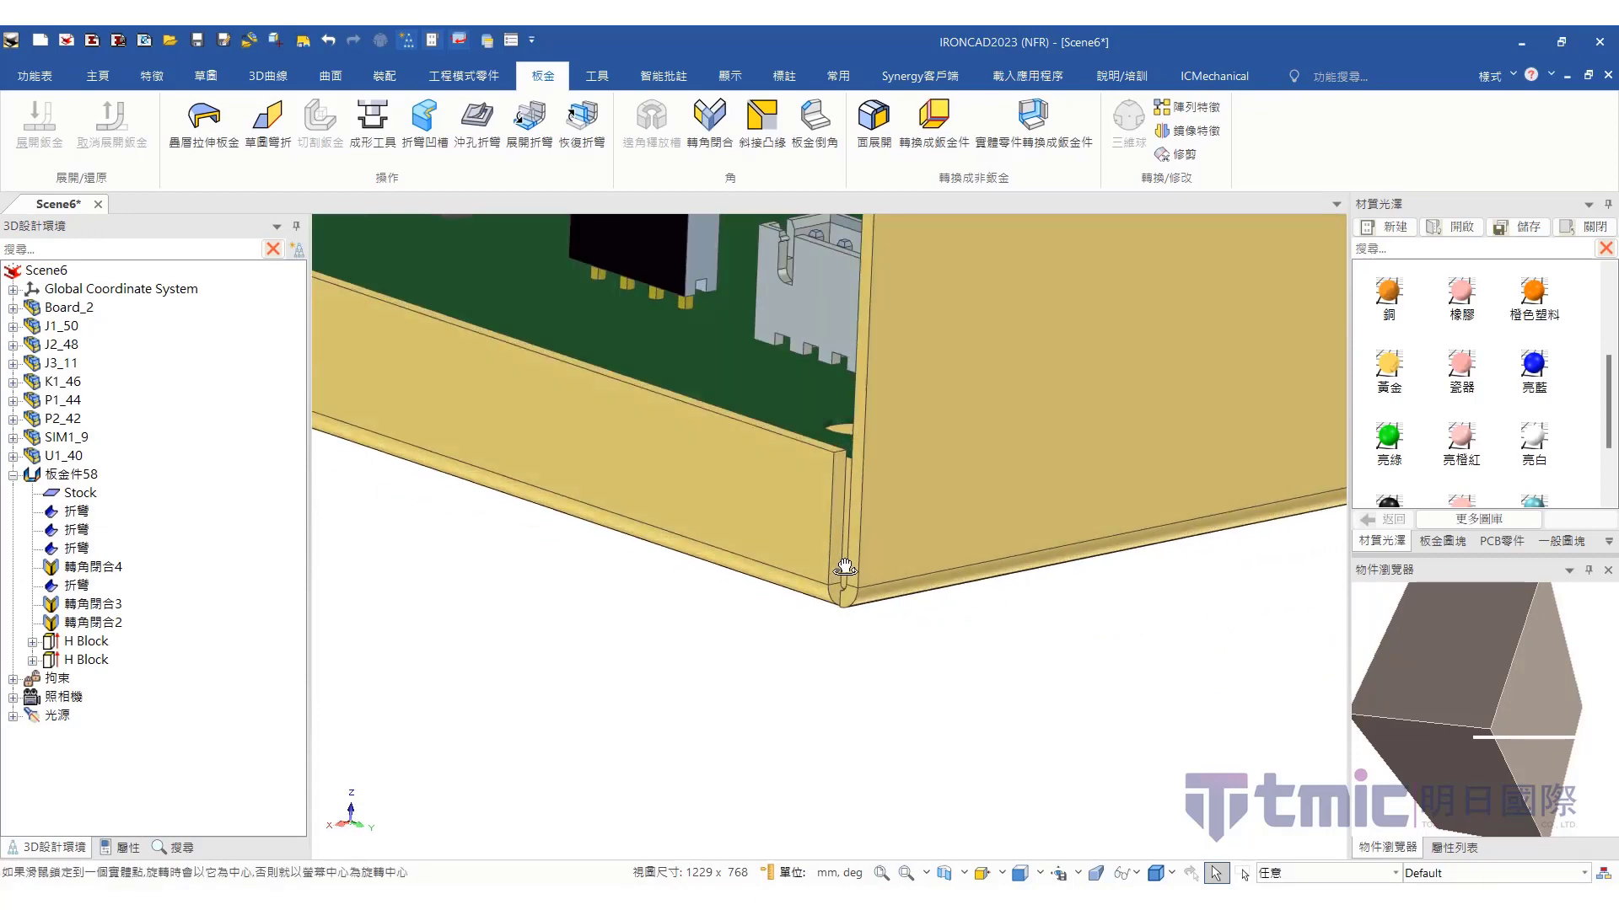
click(714, 150)
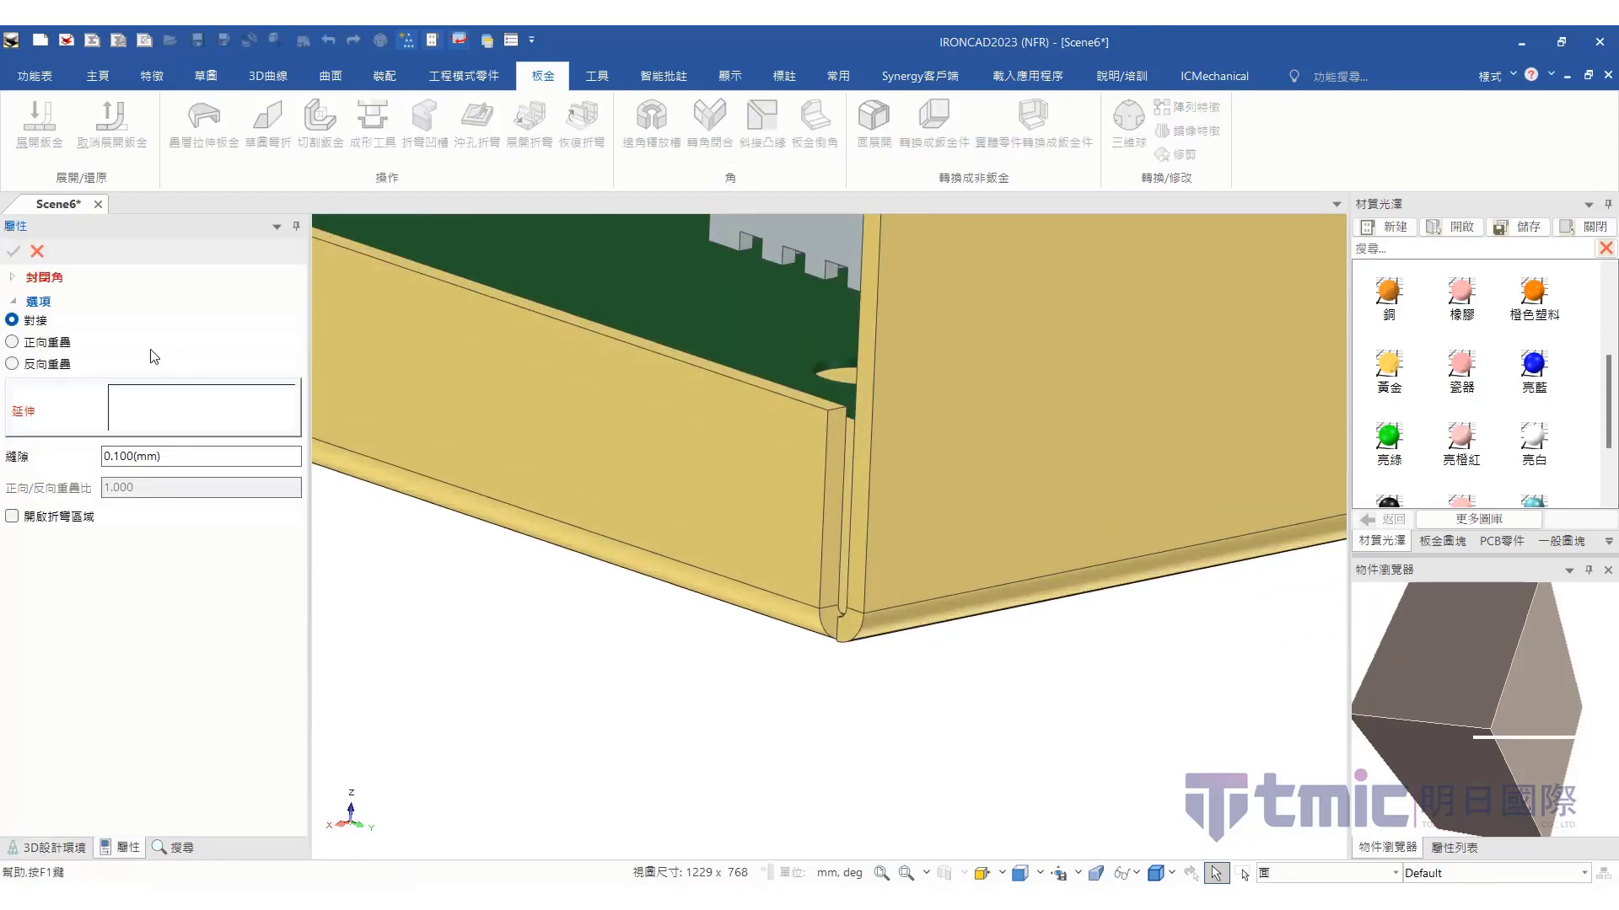
click(874, 634)
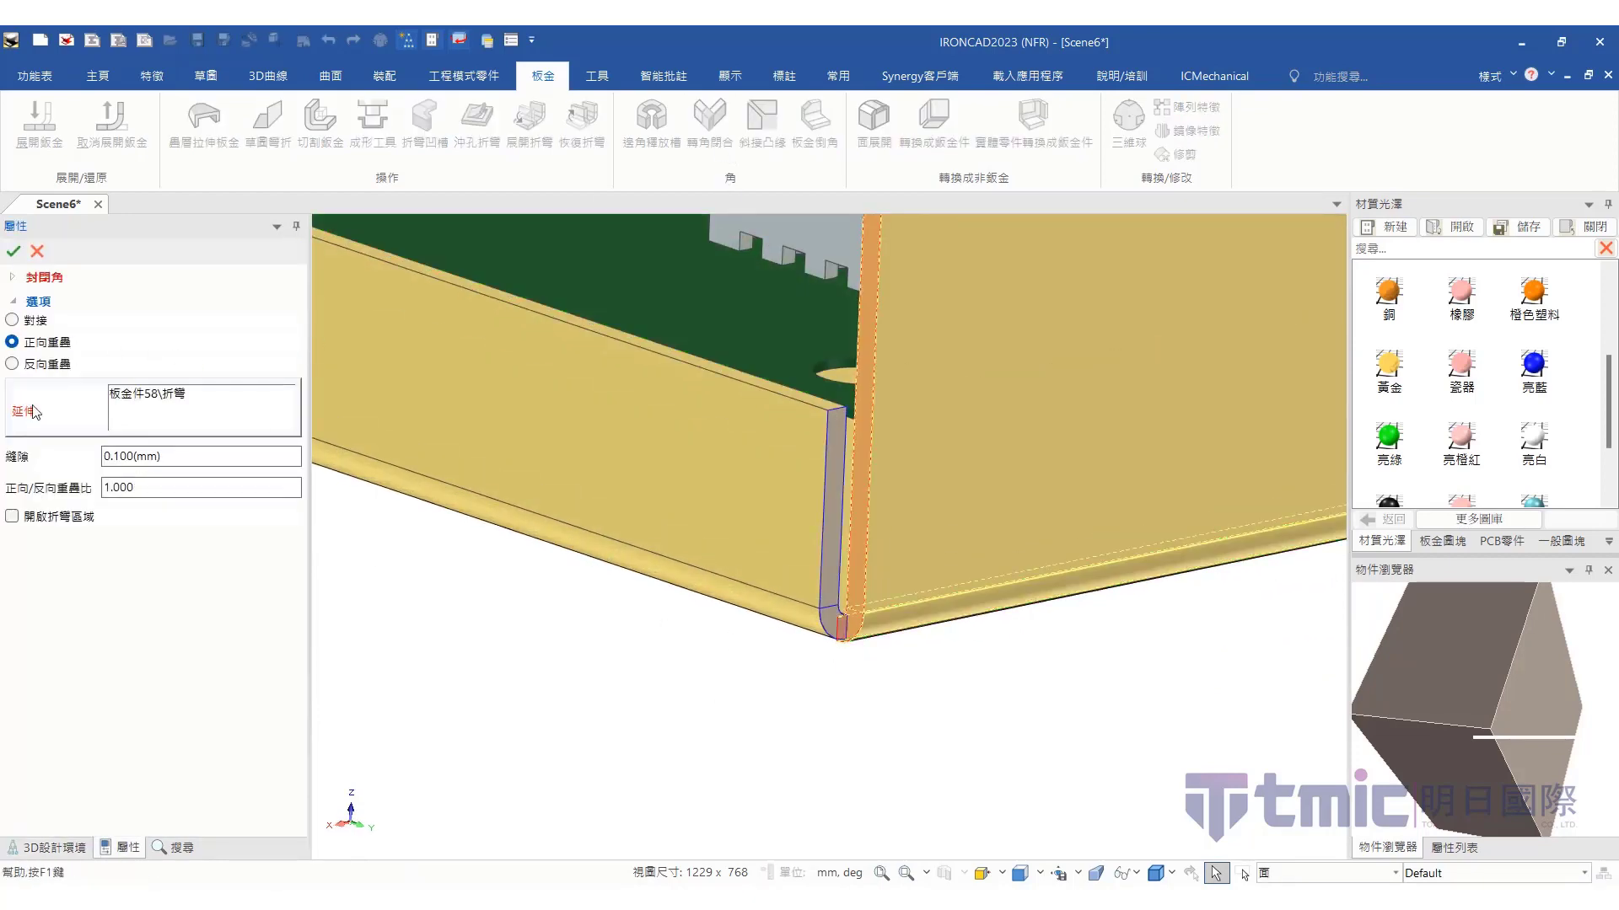
click(14, 252)
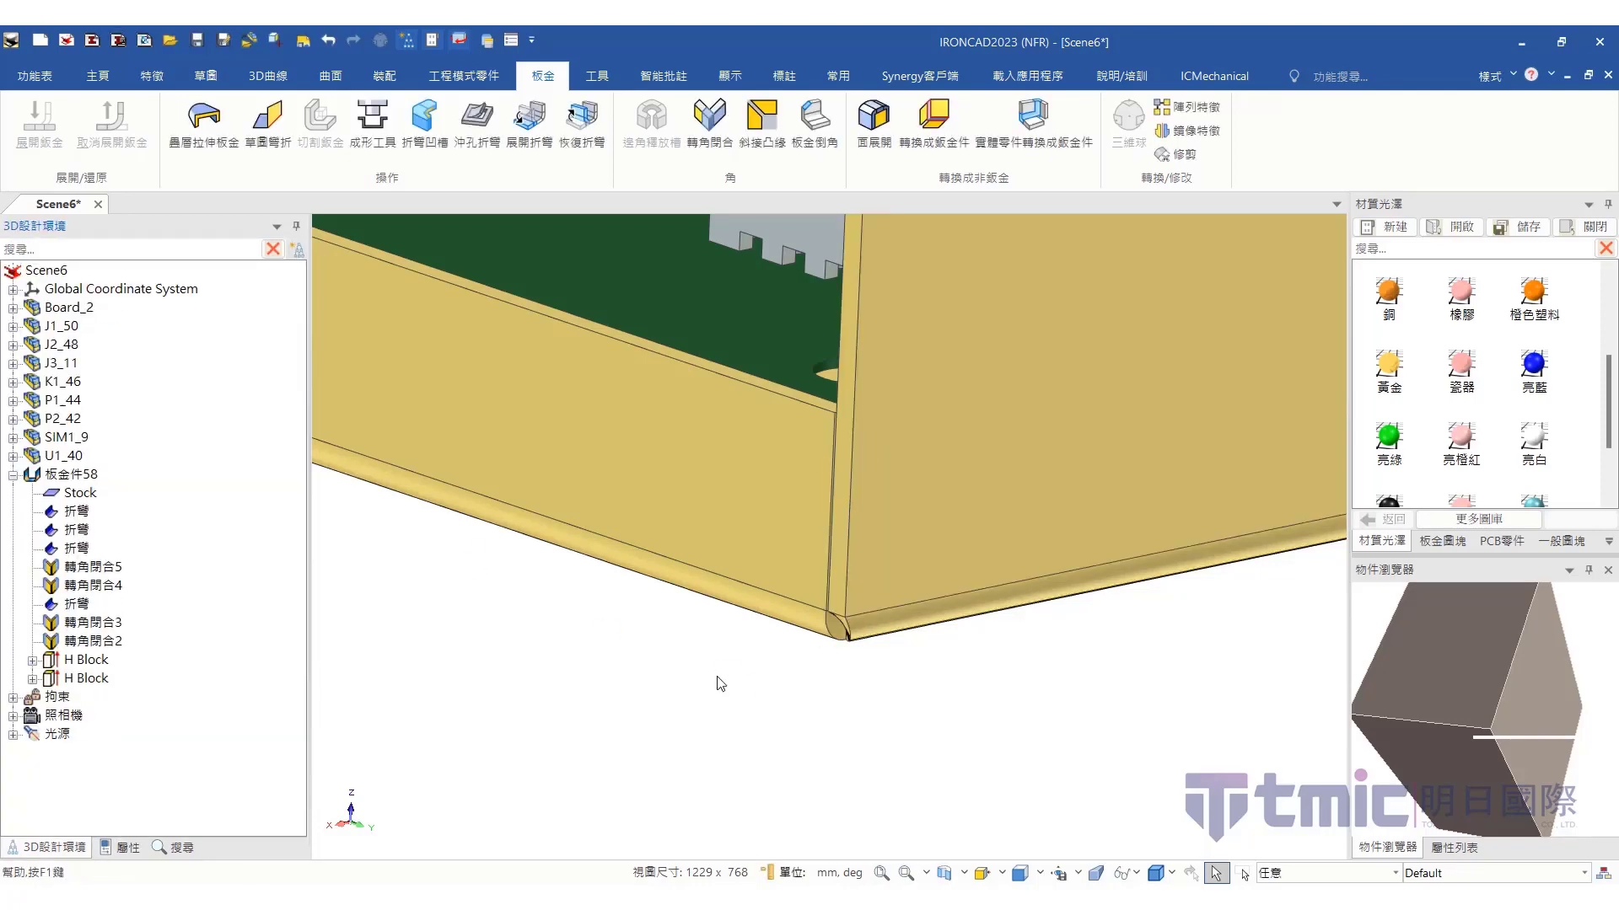
Place a custom hole (自訂孔) from the 零件工具 catalog at the midpoint of the long wall's upper edge
scroll(719, 638, down, 4)
middle_drag(741, 524, 734, 542)
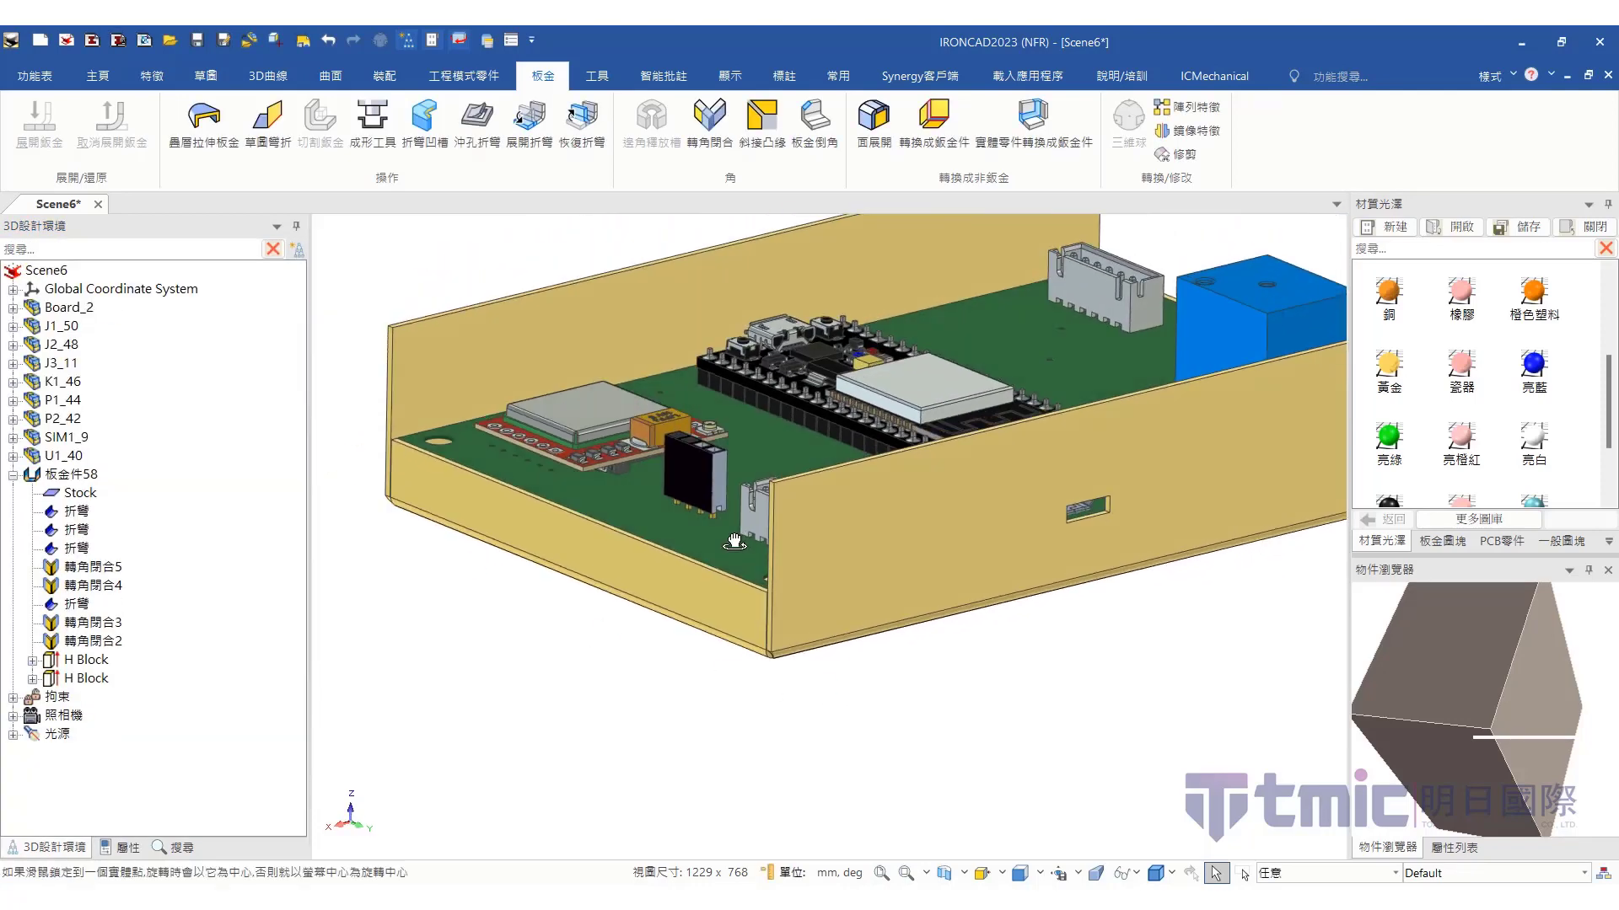
shift+middle_drag(901, 559, 716, 599)
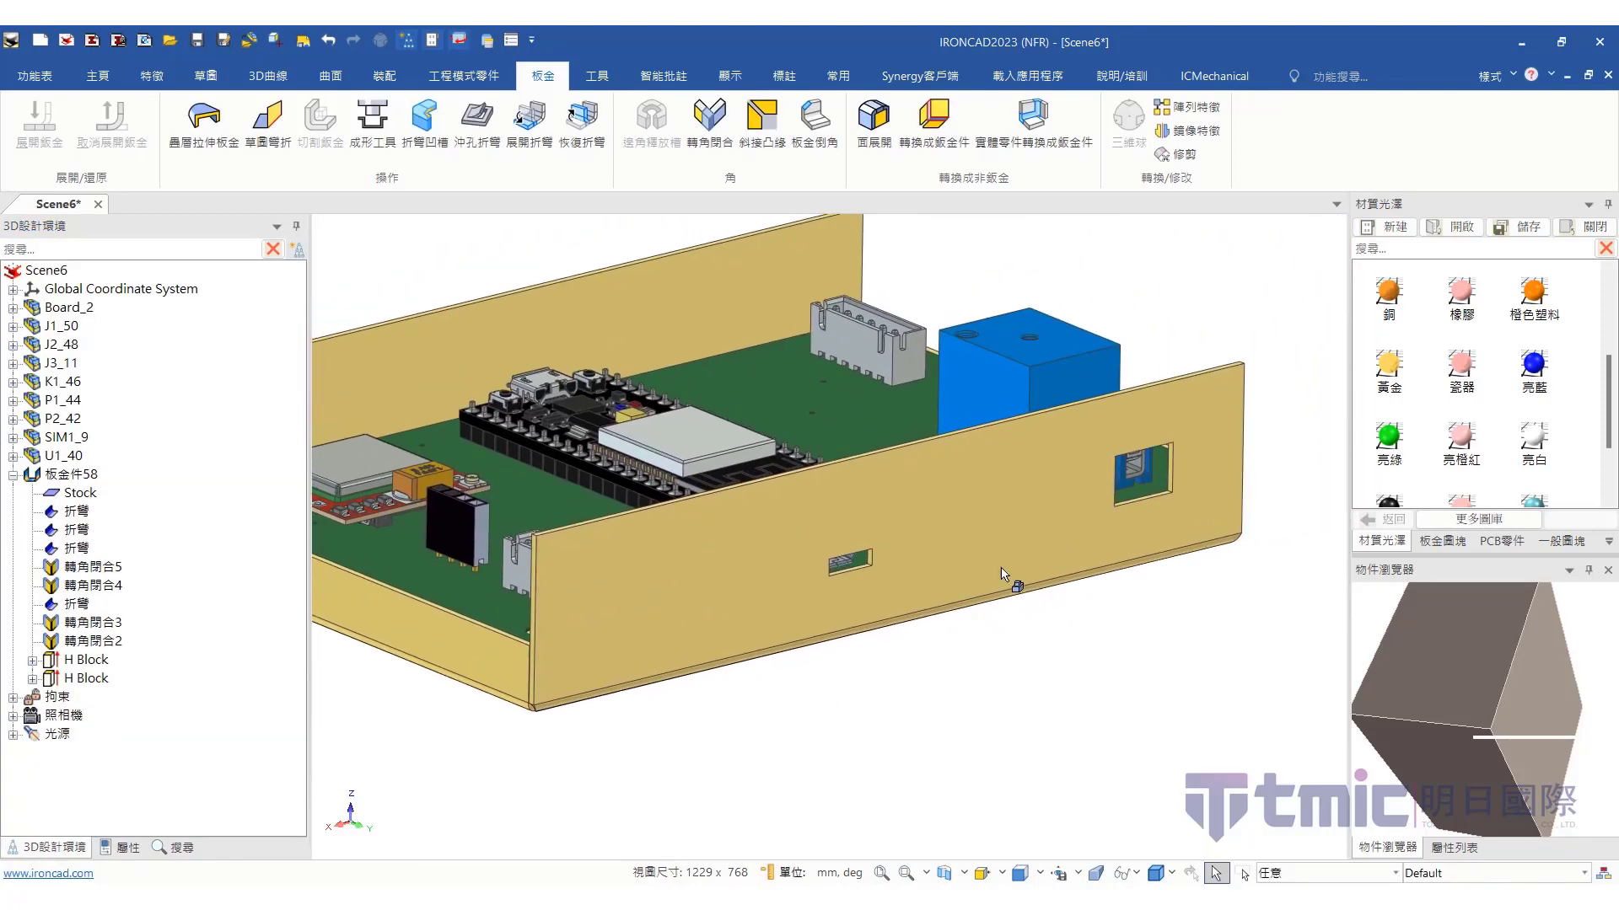
click(1608, 543)
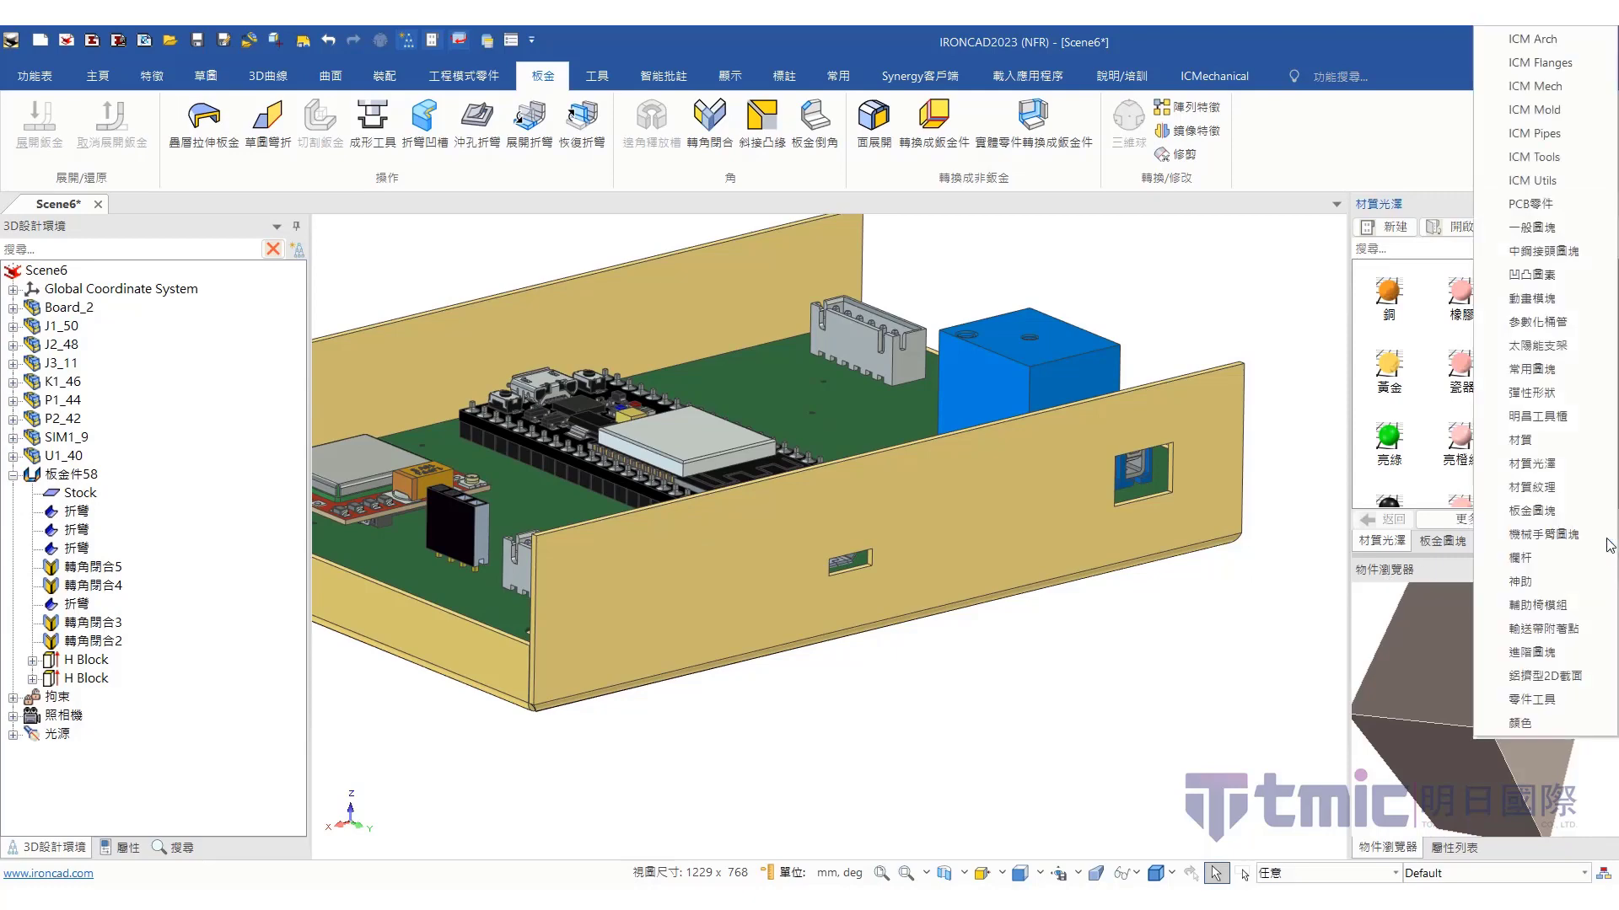
click(1530, 700)
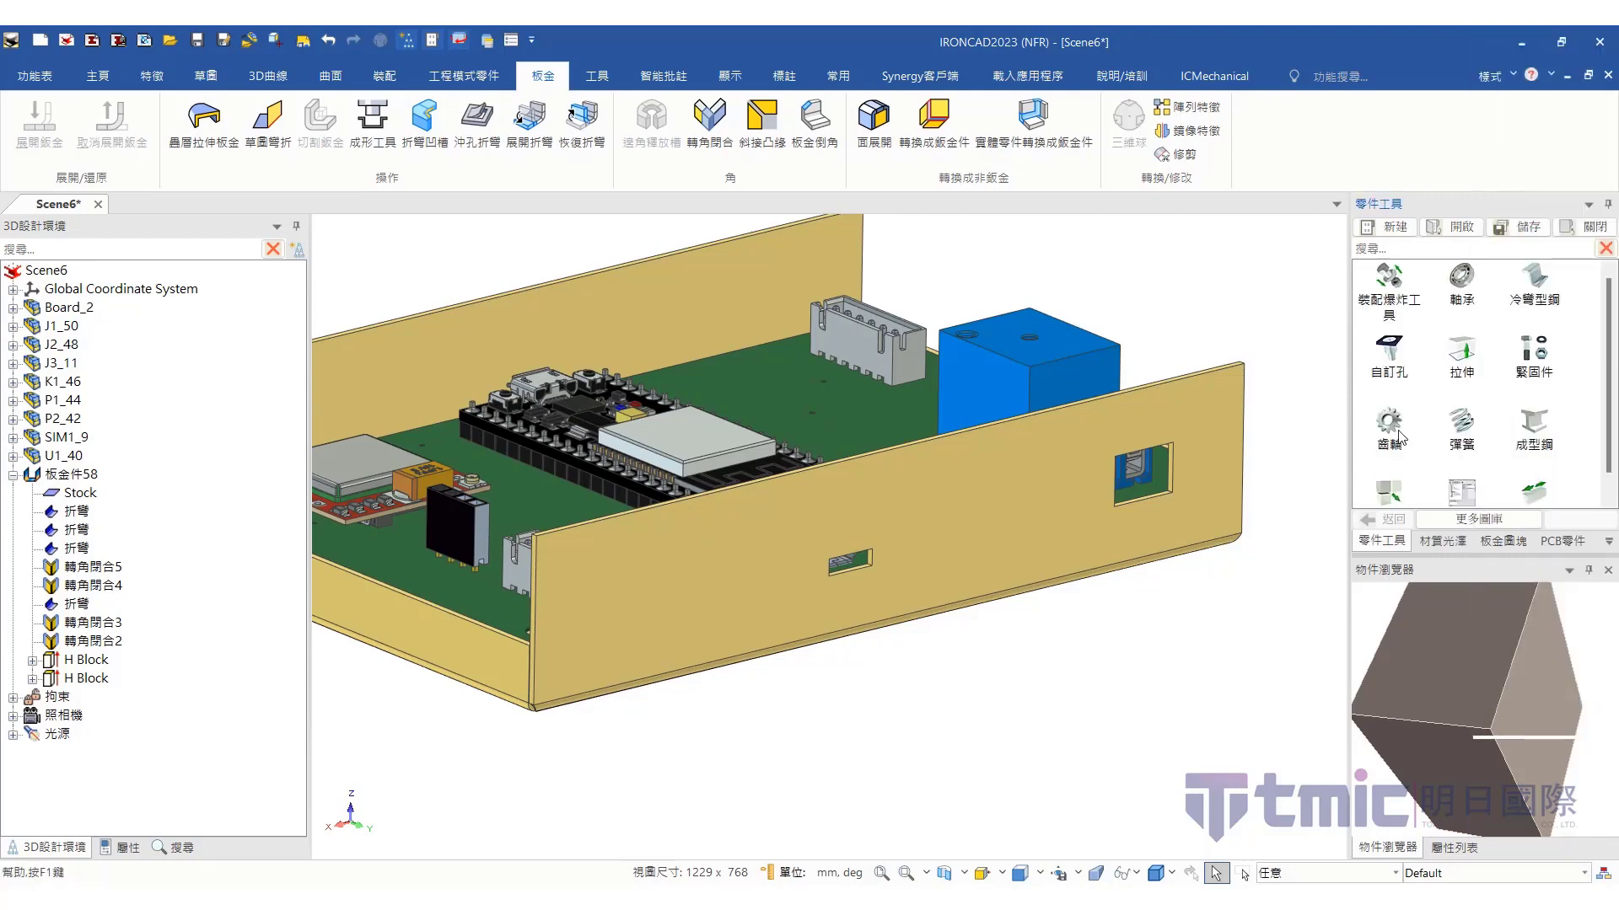
drag(1397, 371, 839, 472)
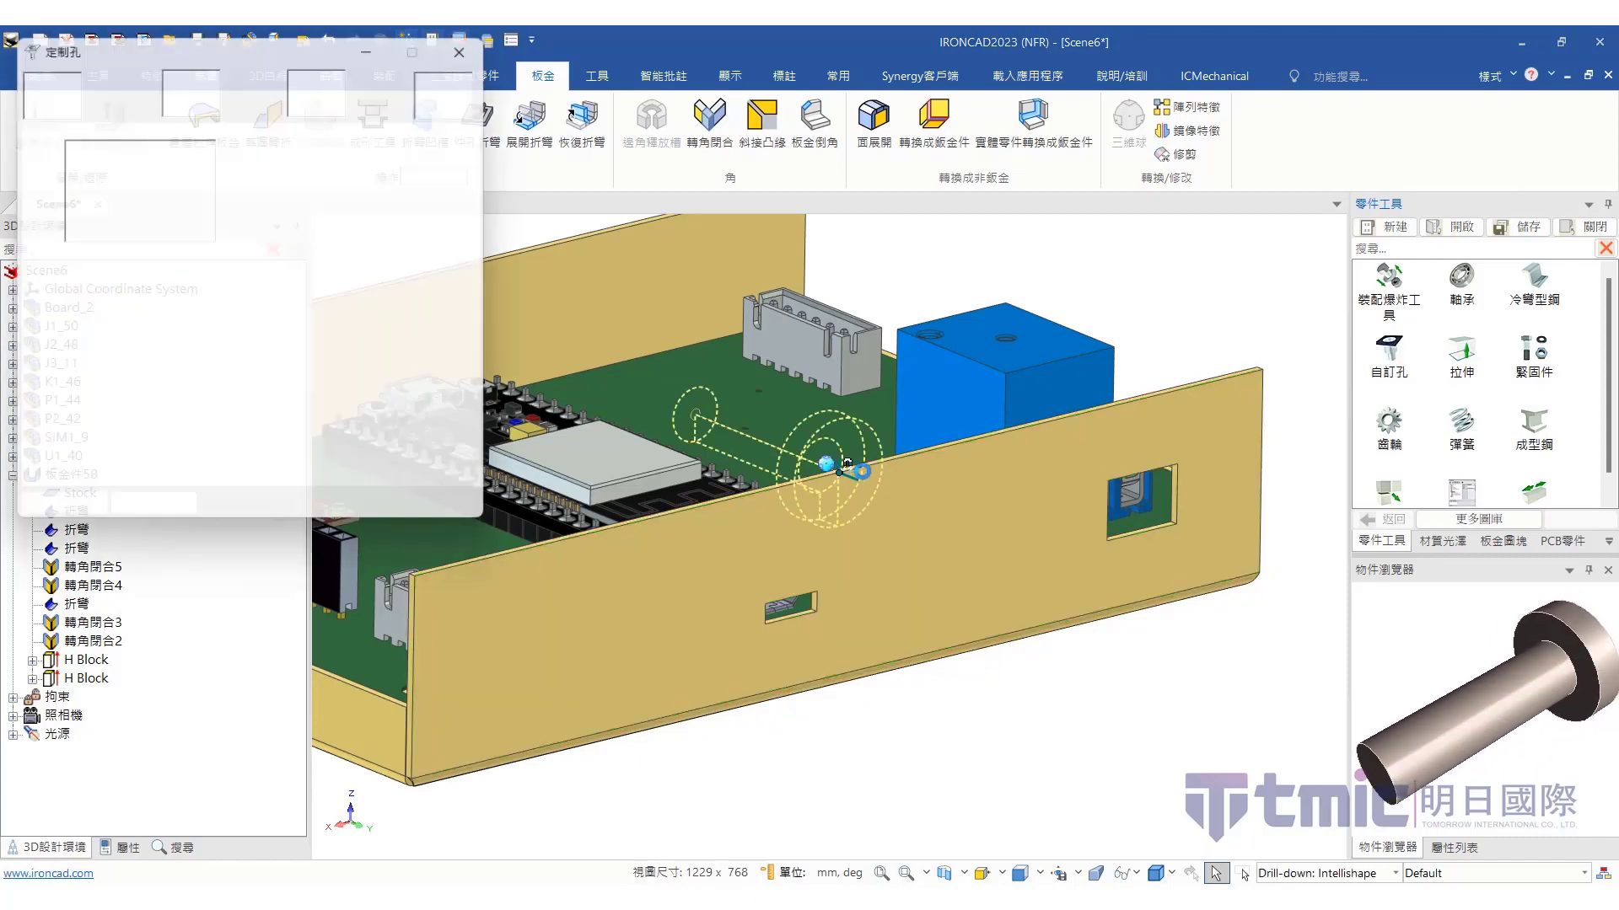
Define the long wall's hole as a simple threaded hole with 3 mm diameter and M3 x 0.5 thread
click(45, 94)
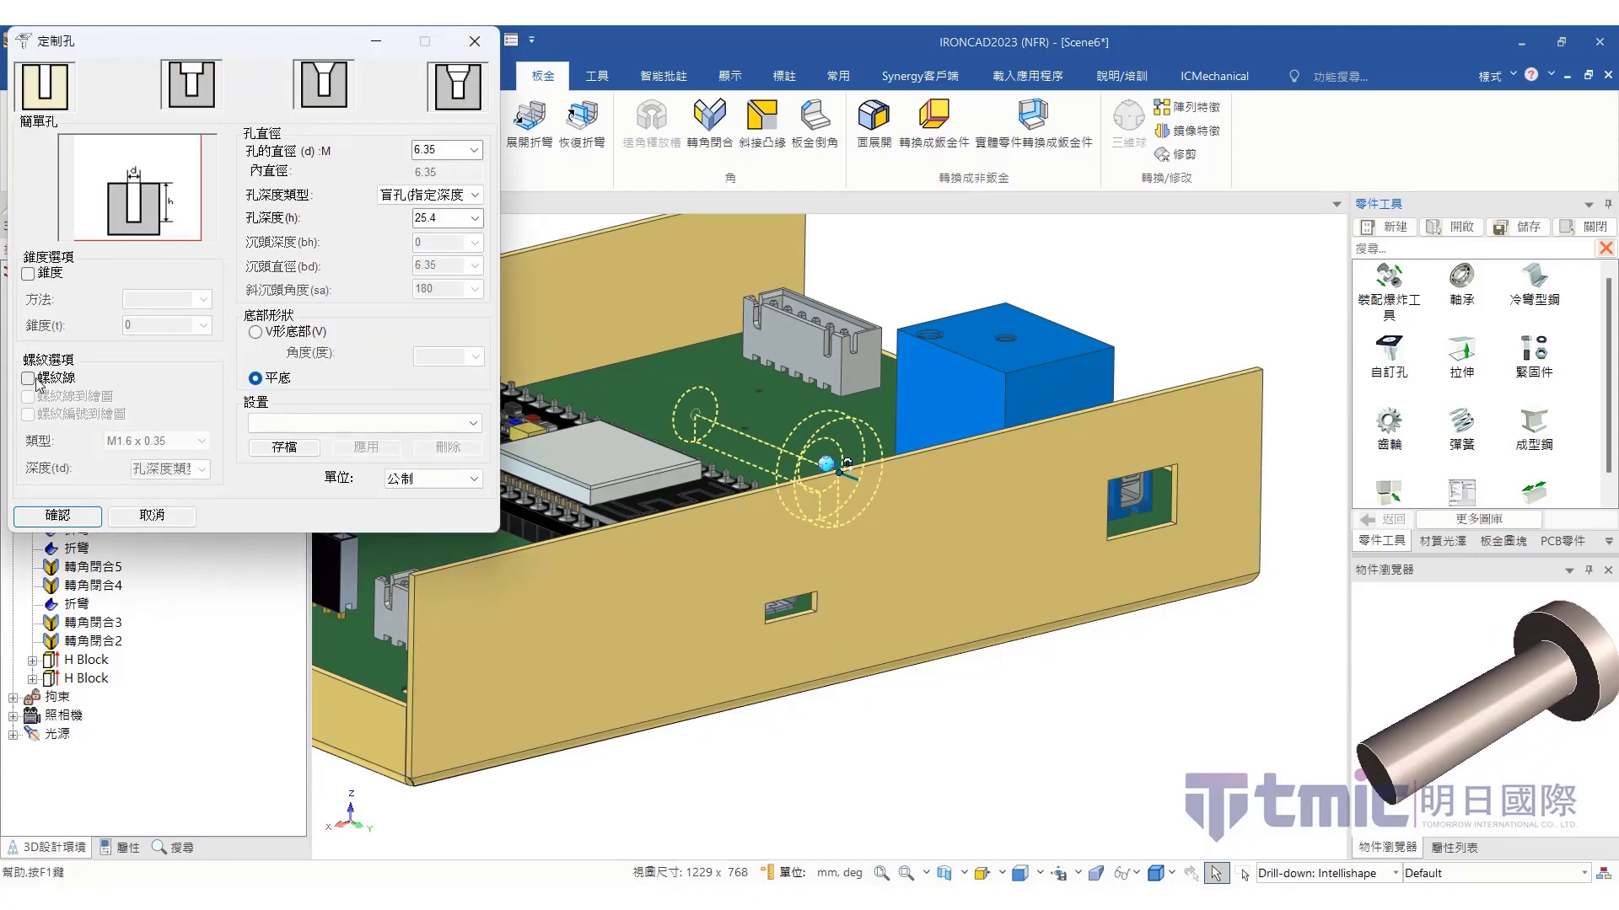
click(34, 378)
click(473, 150)
click(435, 232)
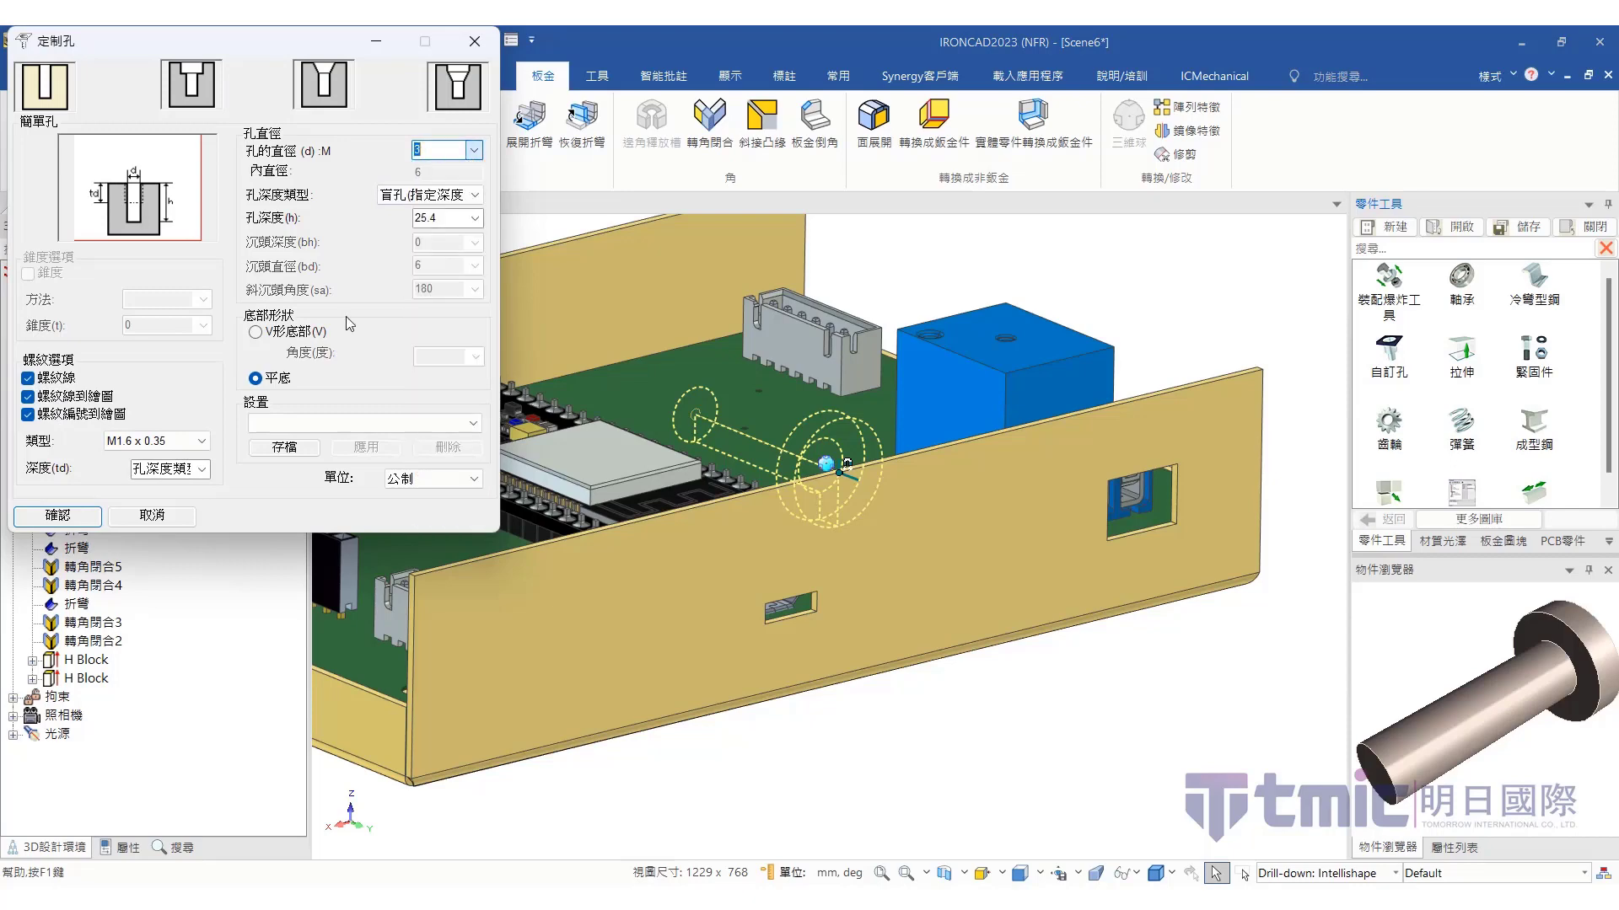
click(156, 441)
click(139, 459)
click(57, 515)
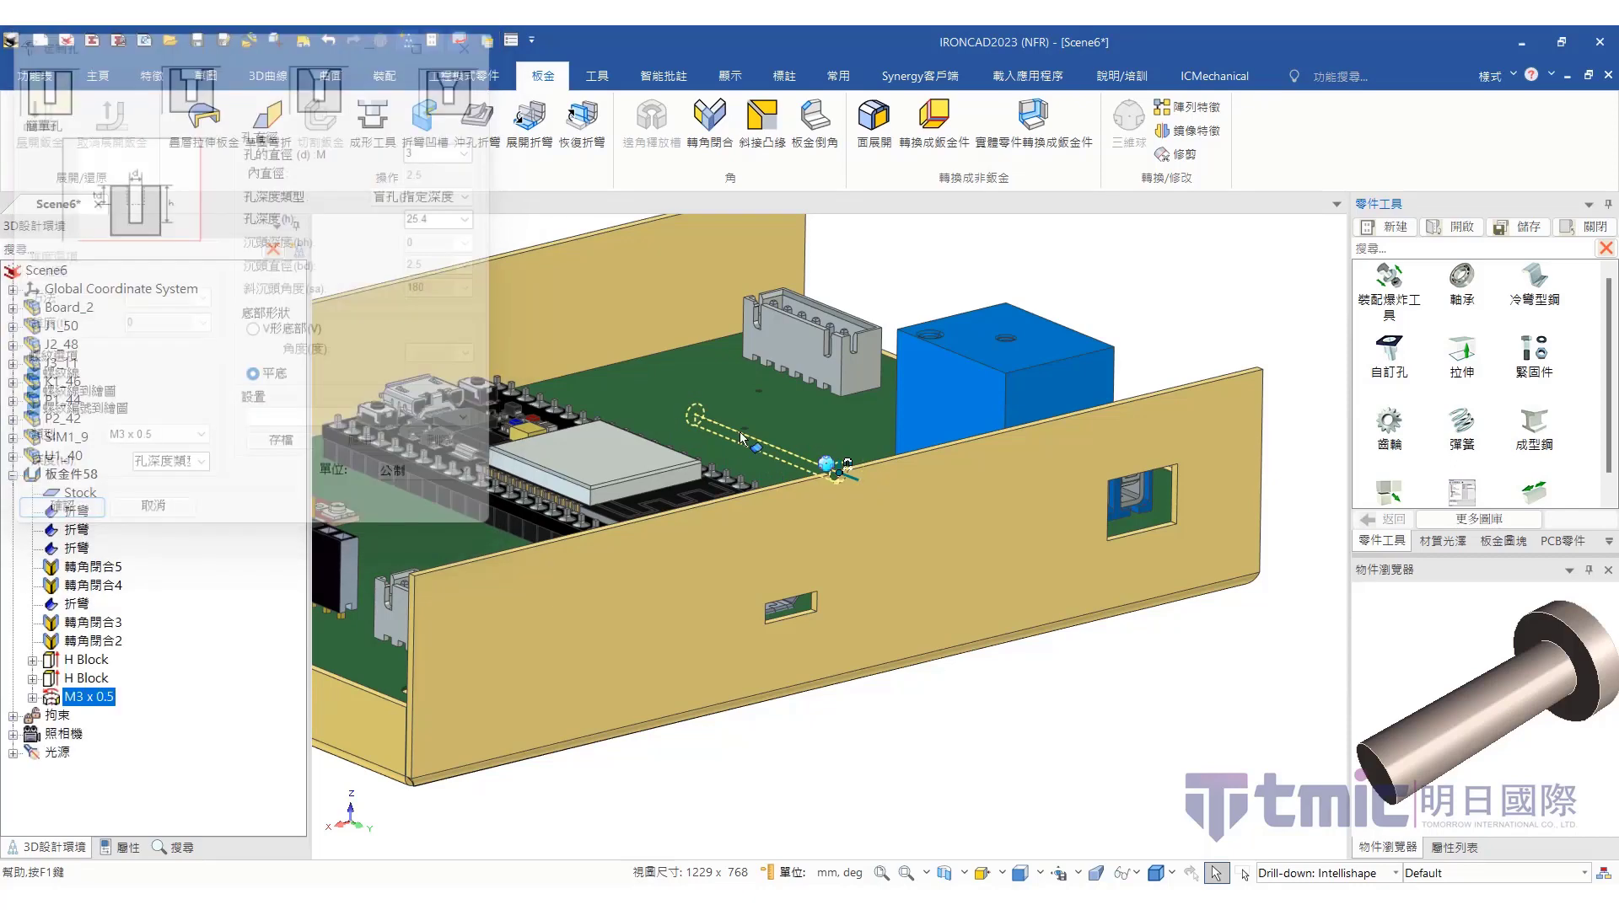
Move the M3 hole 4 mm down from the long wall's upper edge with the TriBall
scroll(835, 481, up, 5)
key(F10)
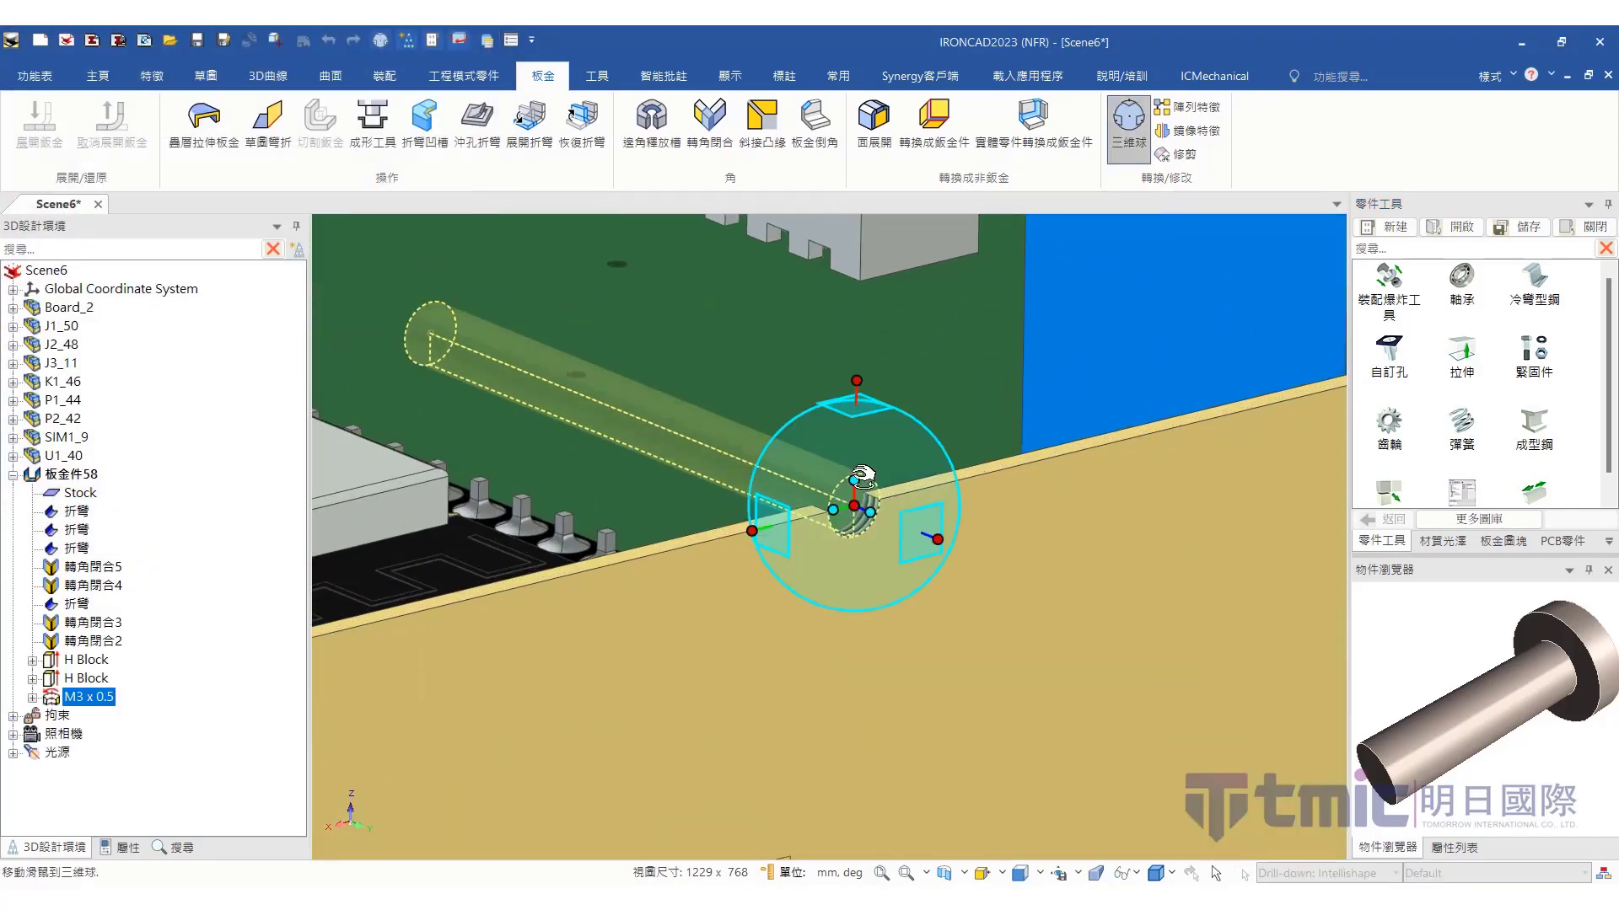
drag(860, 381, 854, 481)
click(839, 434)
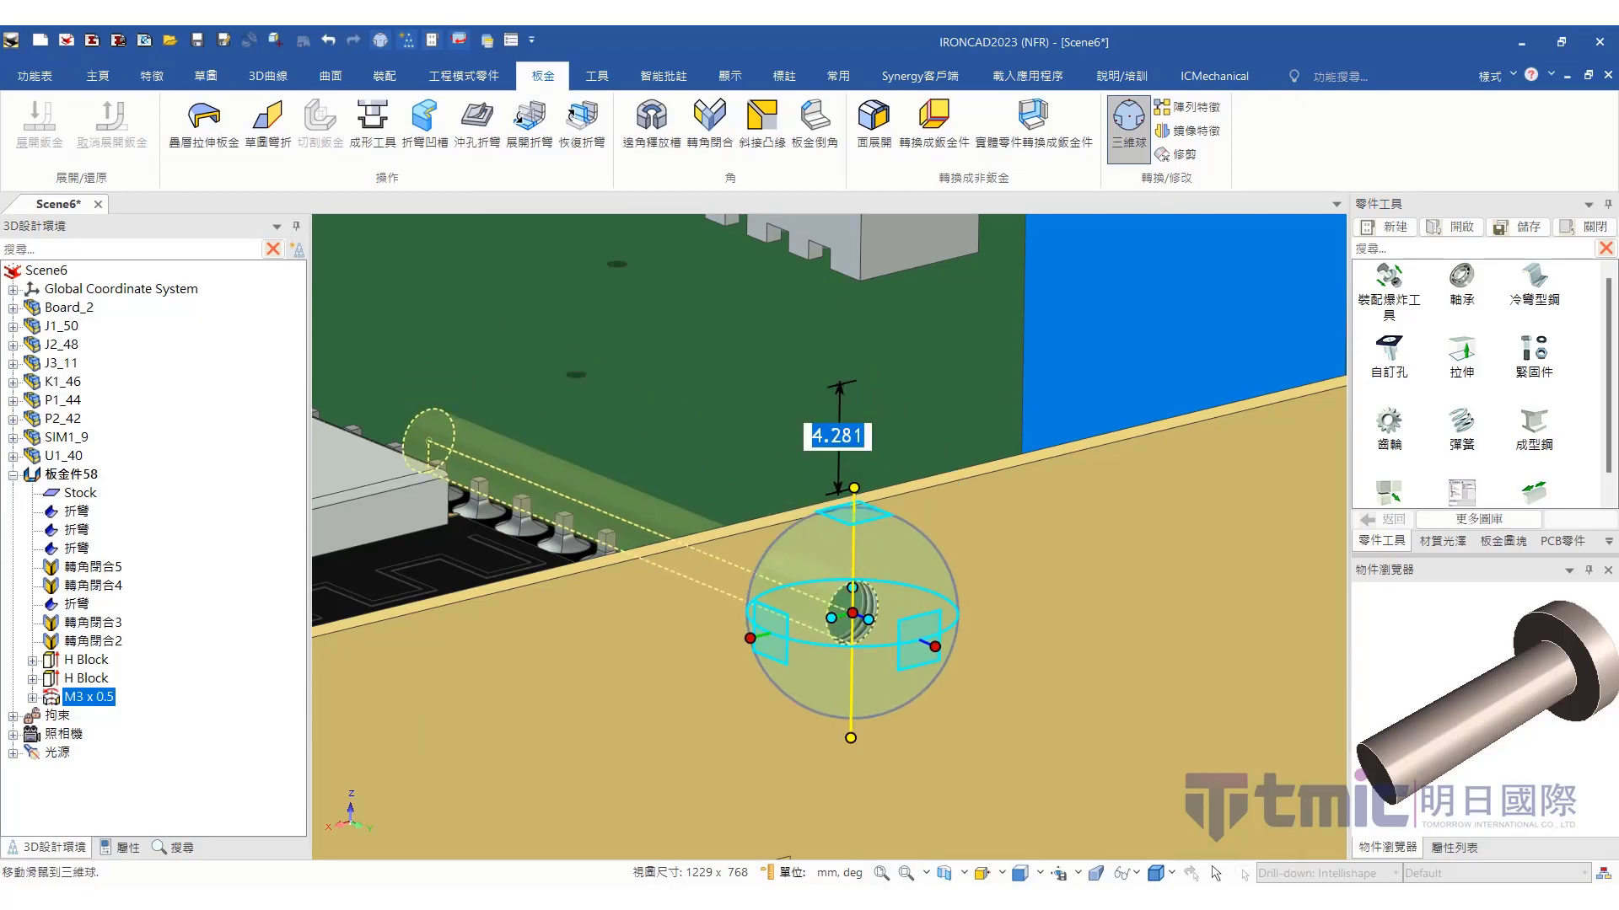
text(4)
key(Return)
key(F10)
scroll(874, 525, down, 5)
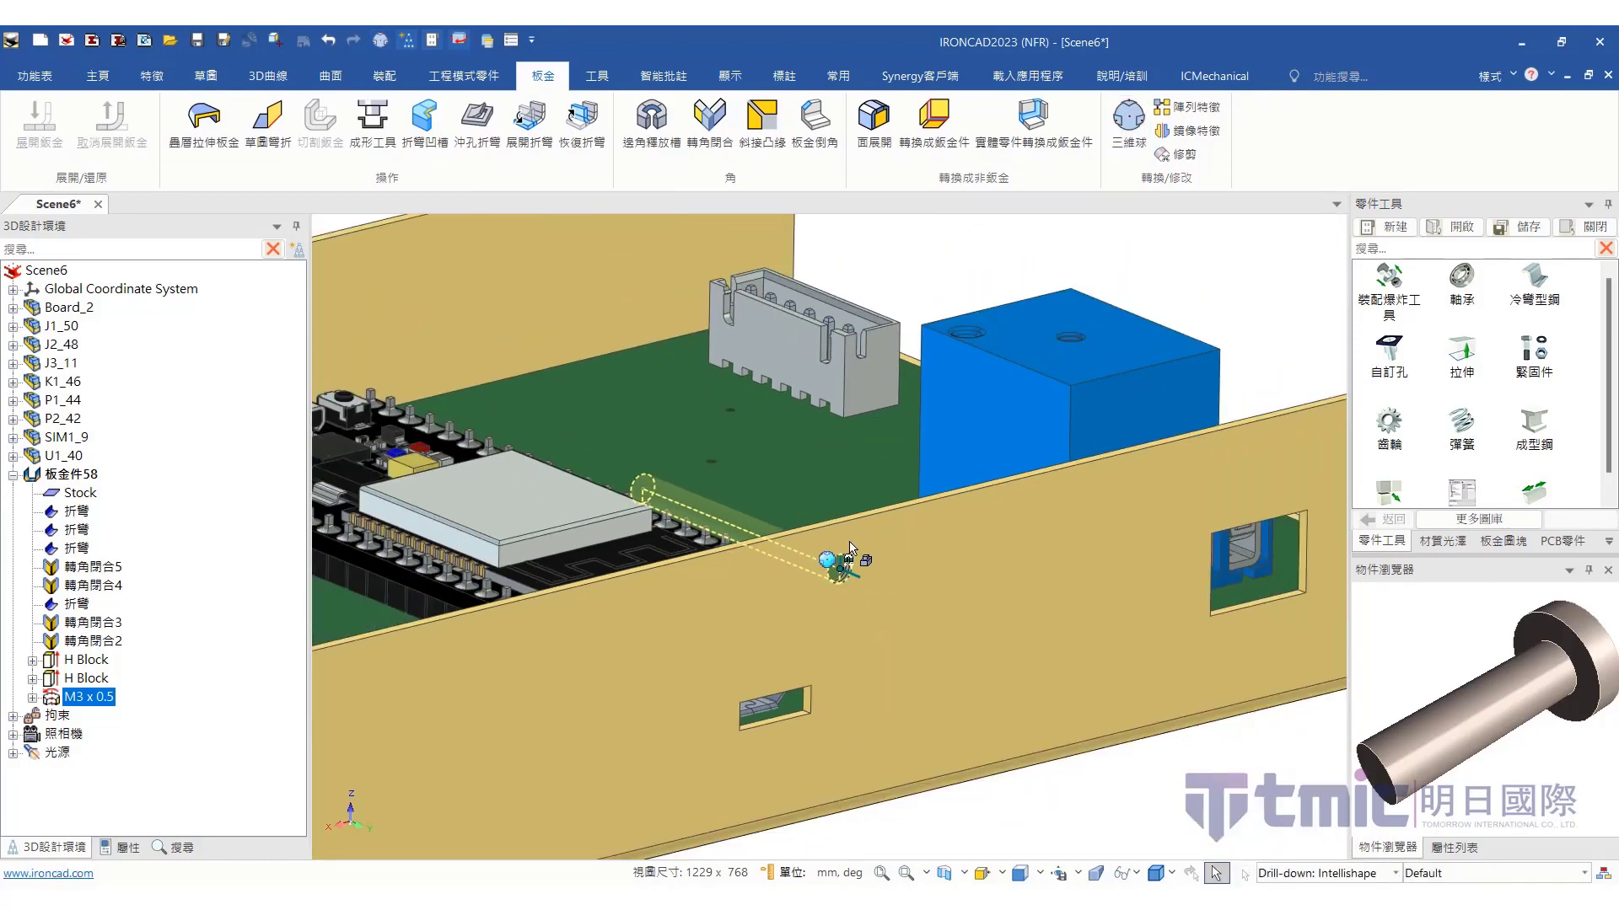
Repeat the M3 hole once in each direction along the long wall at a distance of 40 mm, using the TriBall
drag(874, 525, 1041, 468)
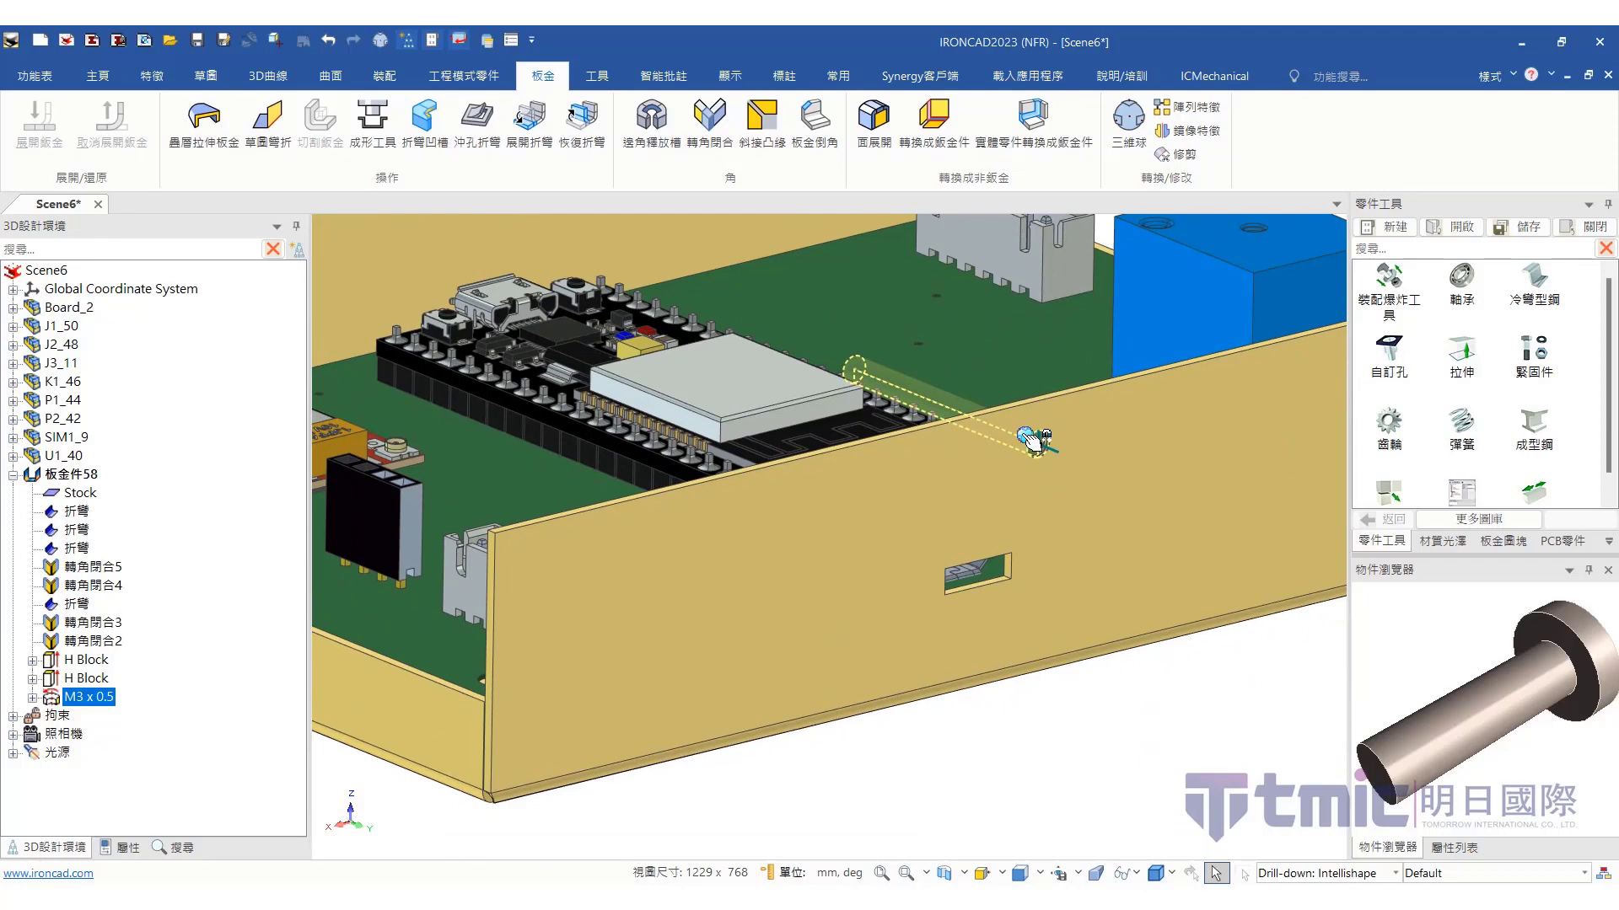
key(F10)
drag(939, 462, 542, 564)
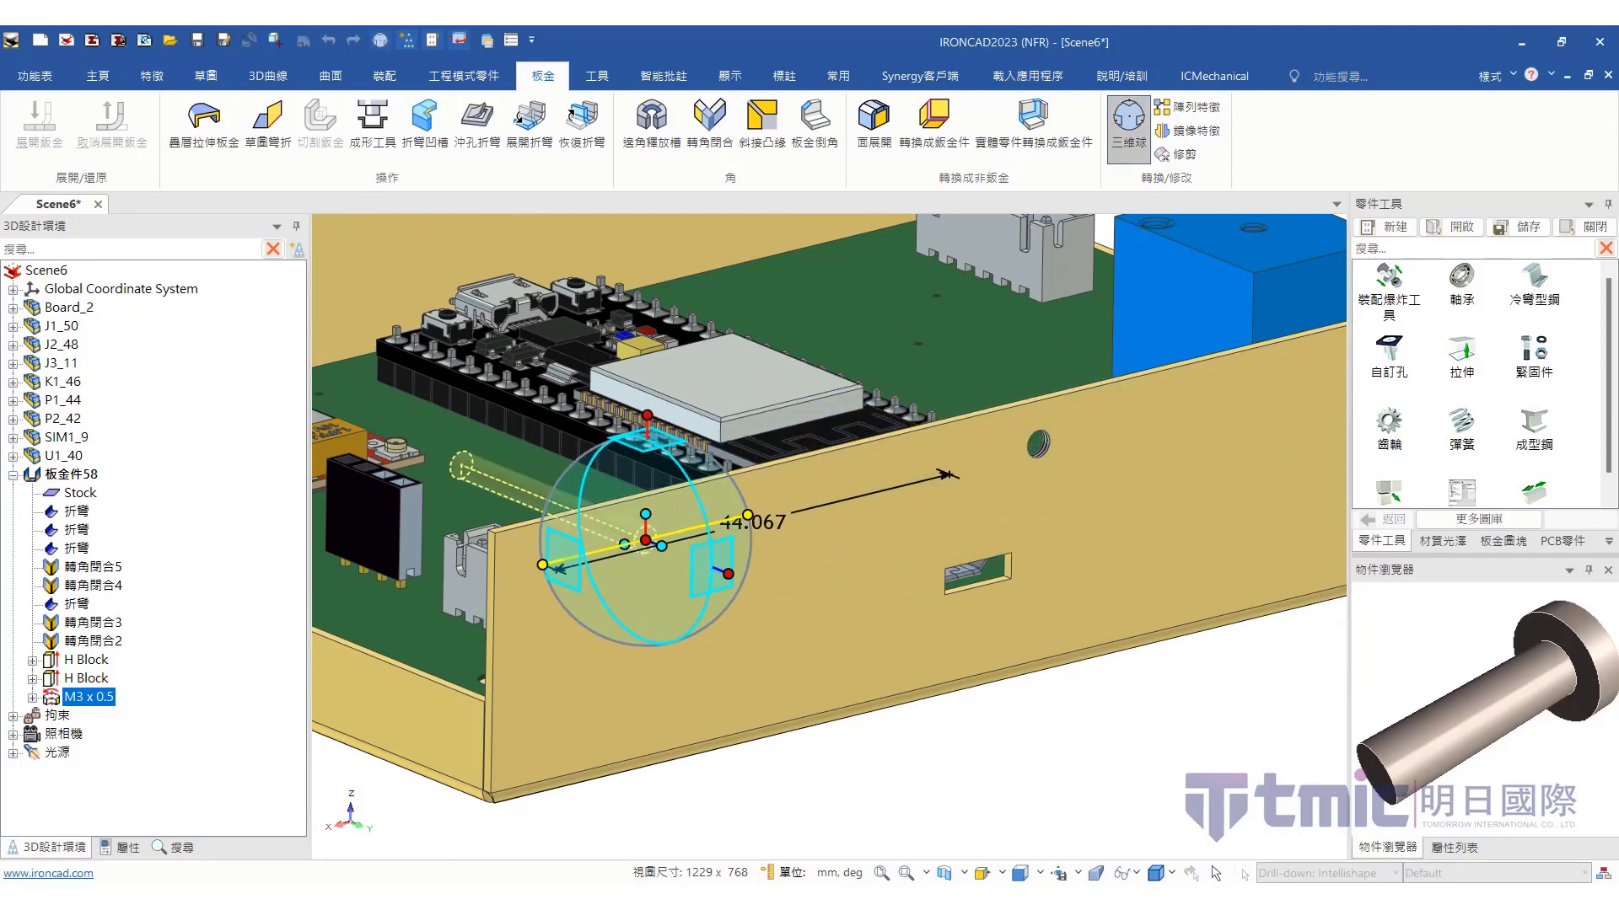
right_drag(542, 564, 937, 470)
click(1004, 527)
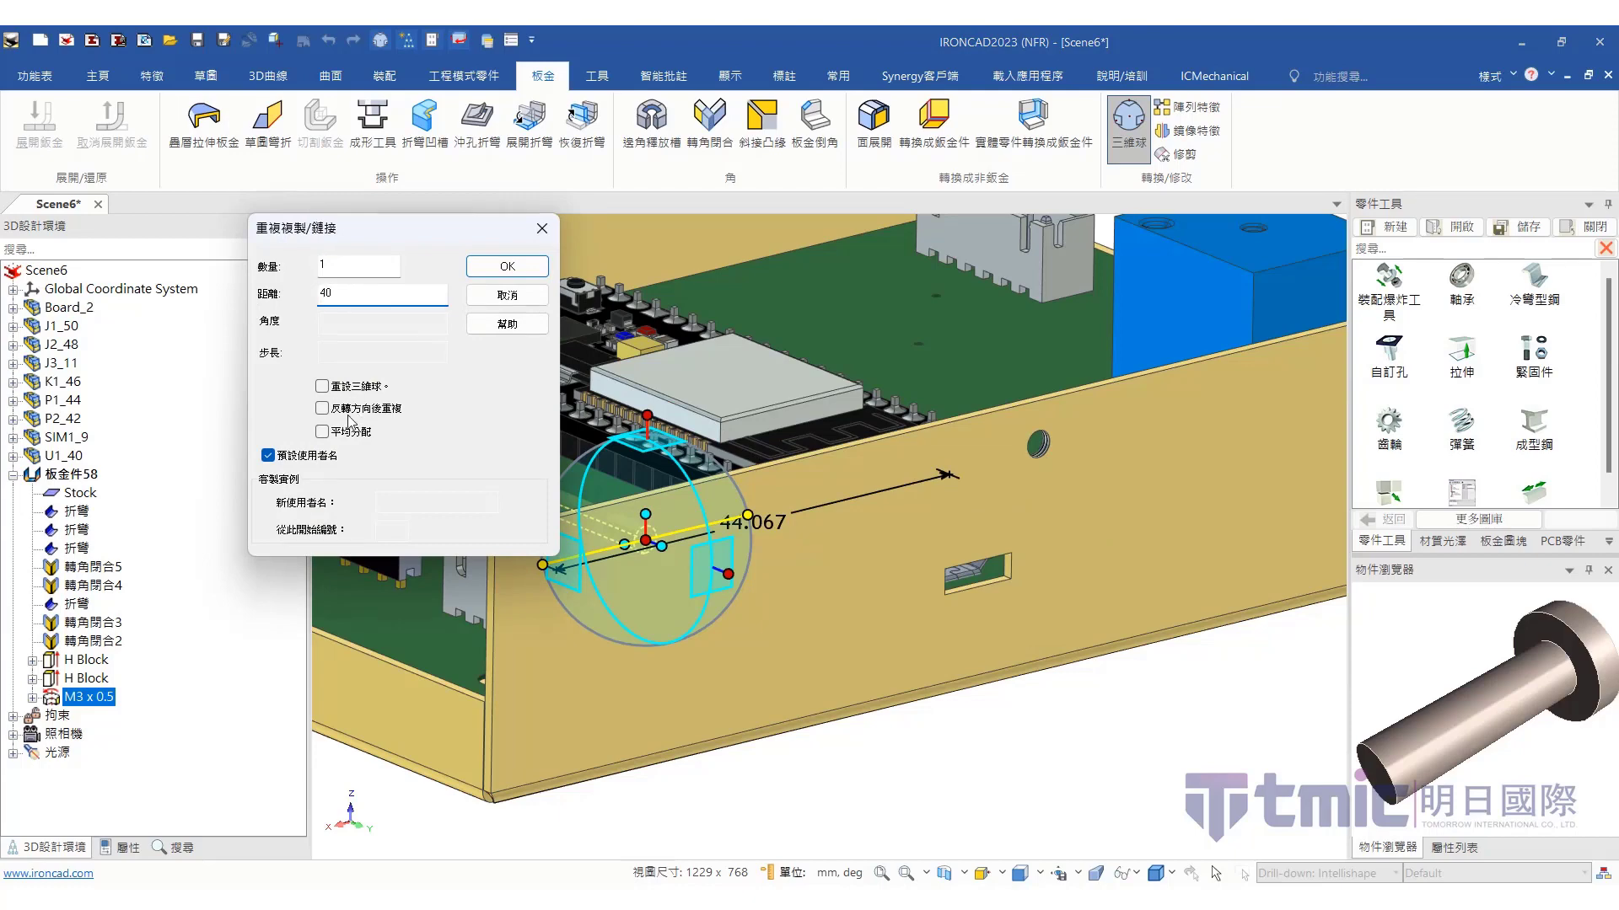
click(506, 266)
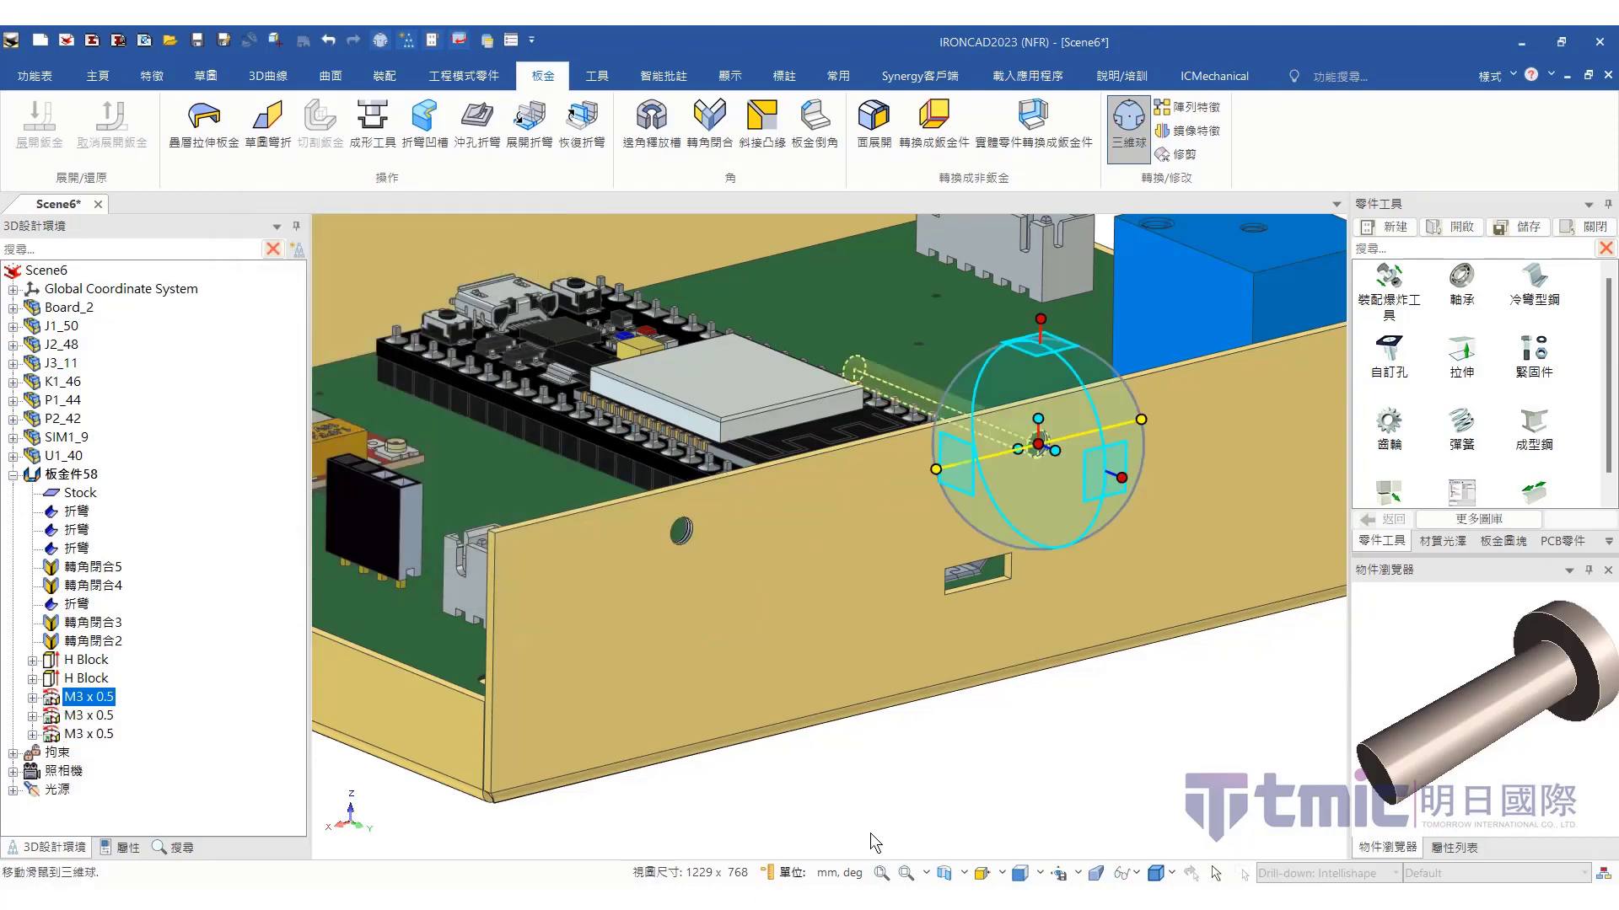
scroll(883, 712, down, 2)
middle_drag(884, 712, 843, 733)
click(845, 735)
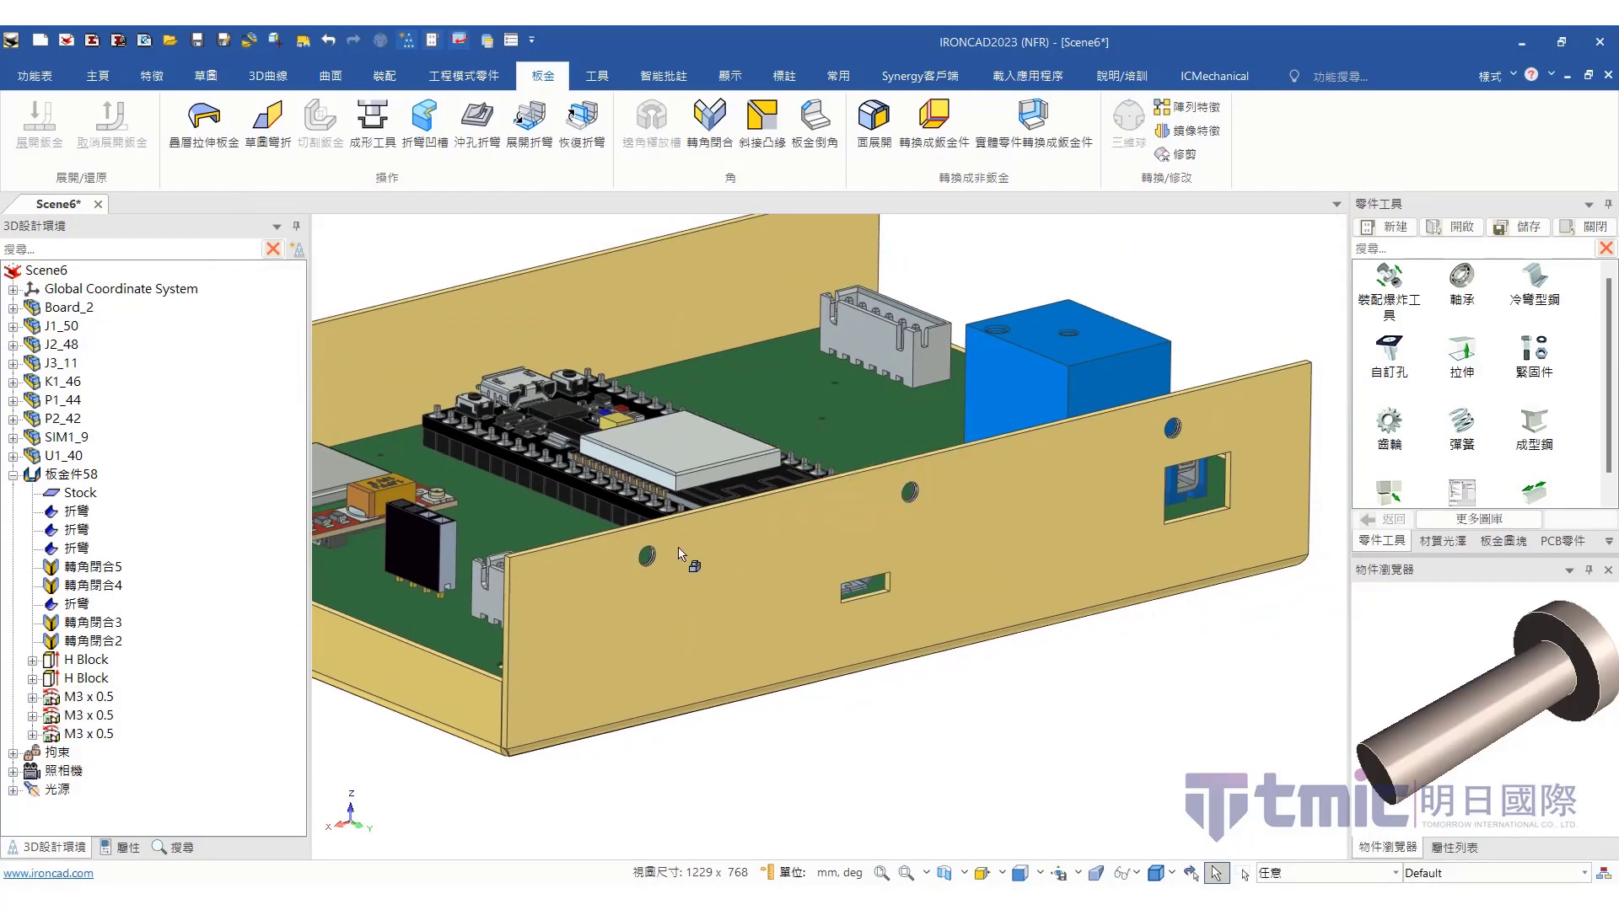
Place another custom hole (自訂孔) at the centre of the short wall's outer face beside the blue relay
scroll(681, 554, up, 5)
scroll(748, 578, down, 2)
shift+middle_drag(846, 583, 742, 514)
scroll(688, 597, down, 4)
scroll(854, 568, up, 5)
drag(1393, 379, 1234, 495)
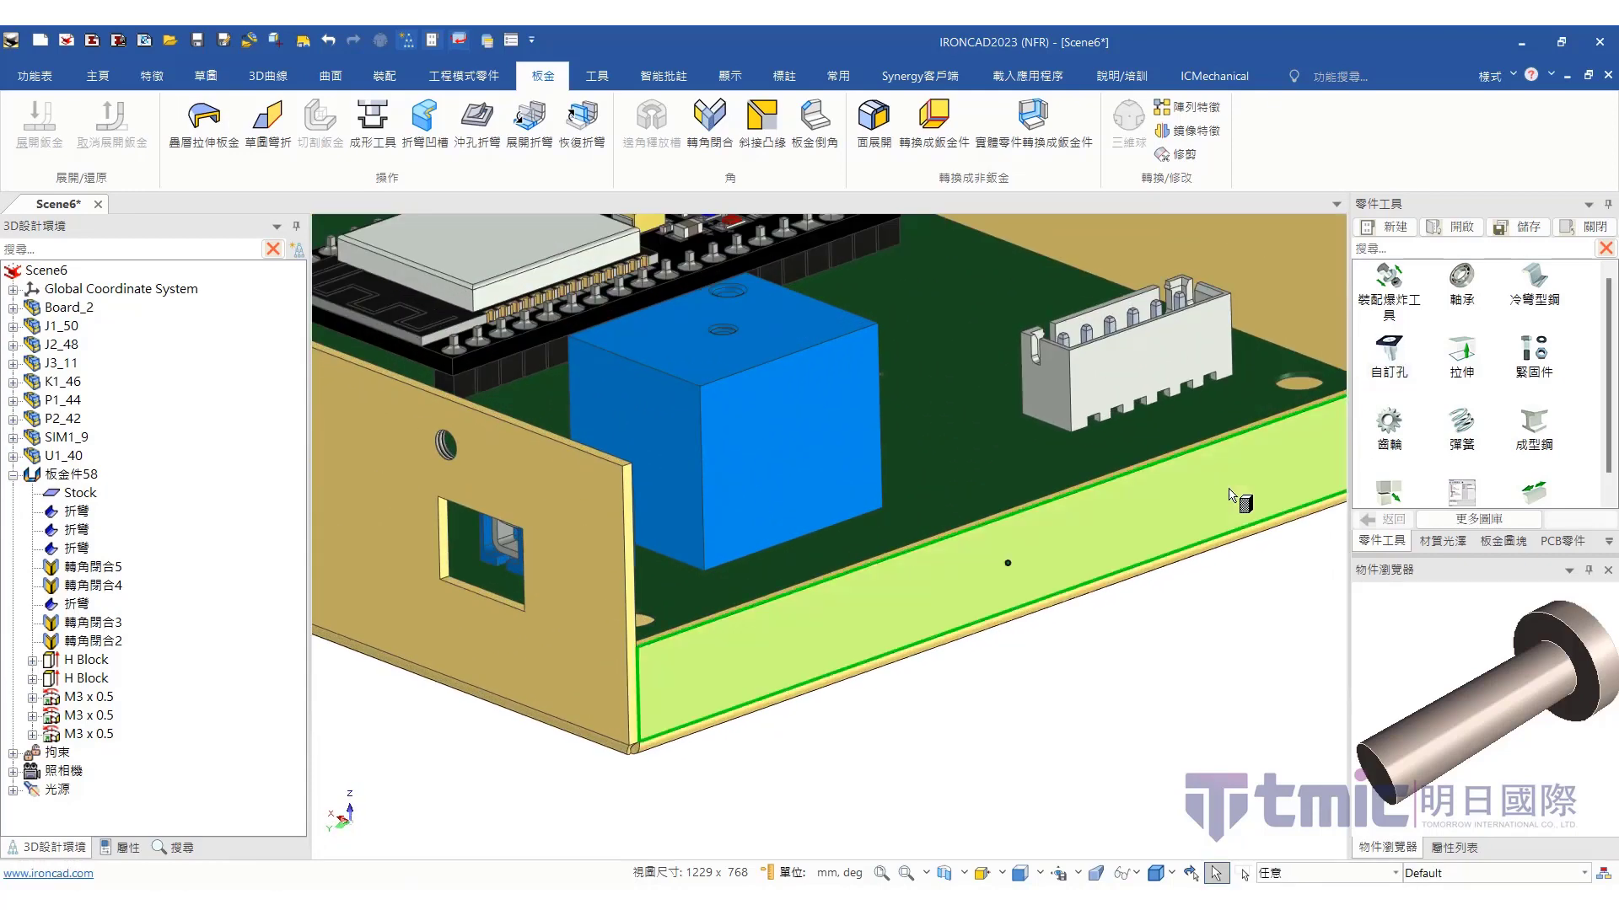
drag(1012, 566, 996, 553)
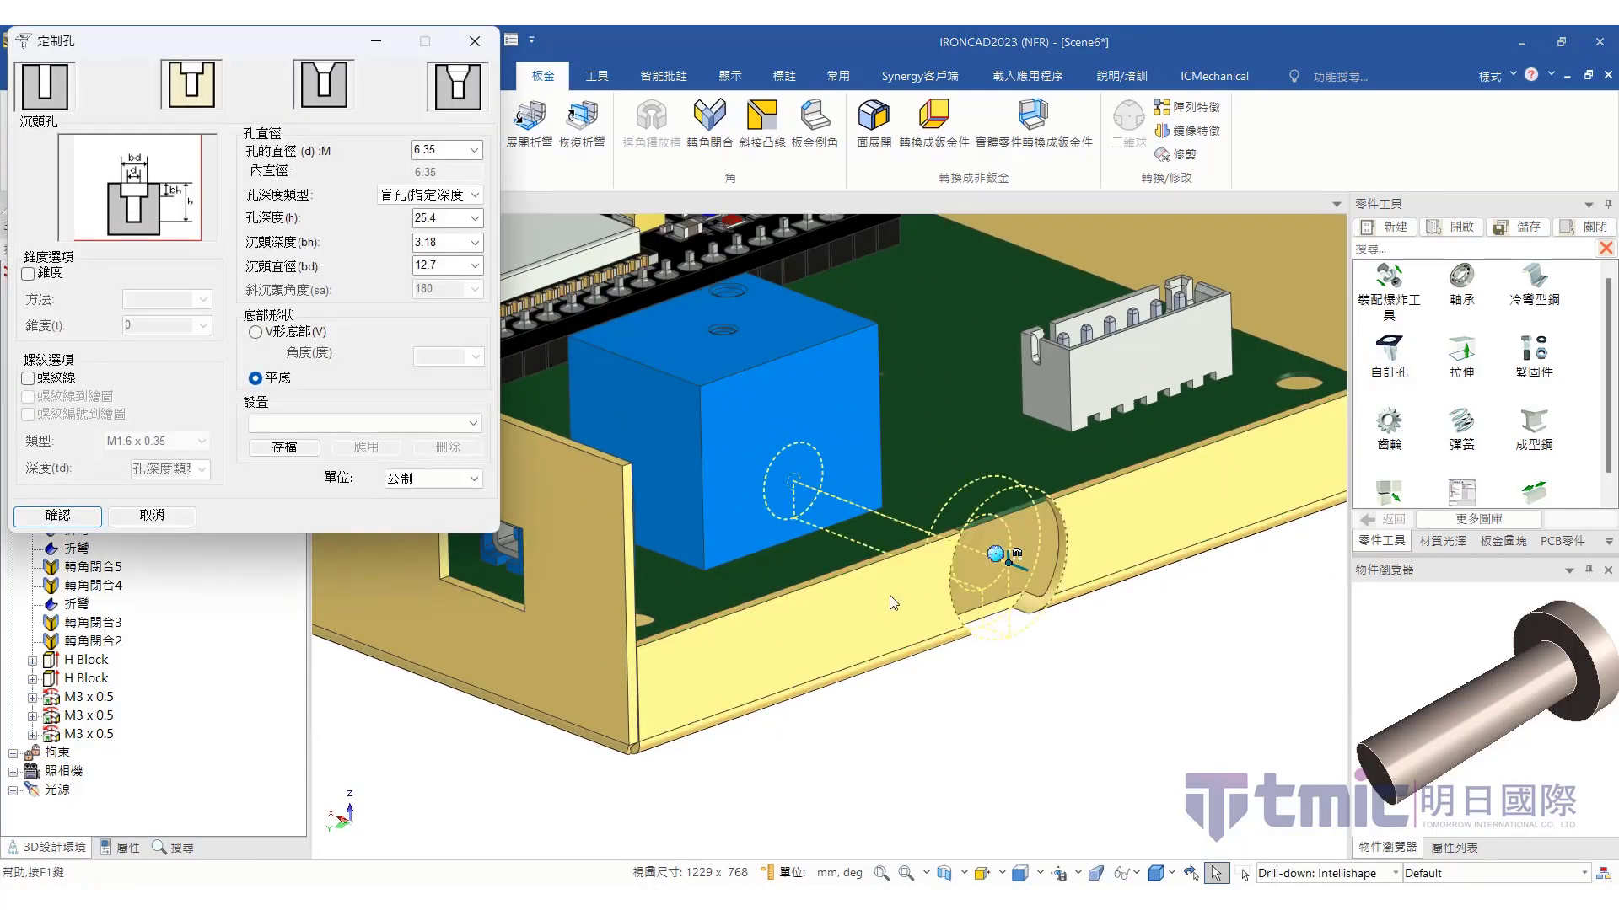
Define the short wall's hole as a simple threaded hole with 3 mm diameter and M3 x 0.5 thread
click(48, 96)
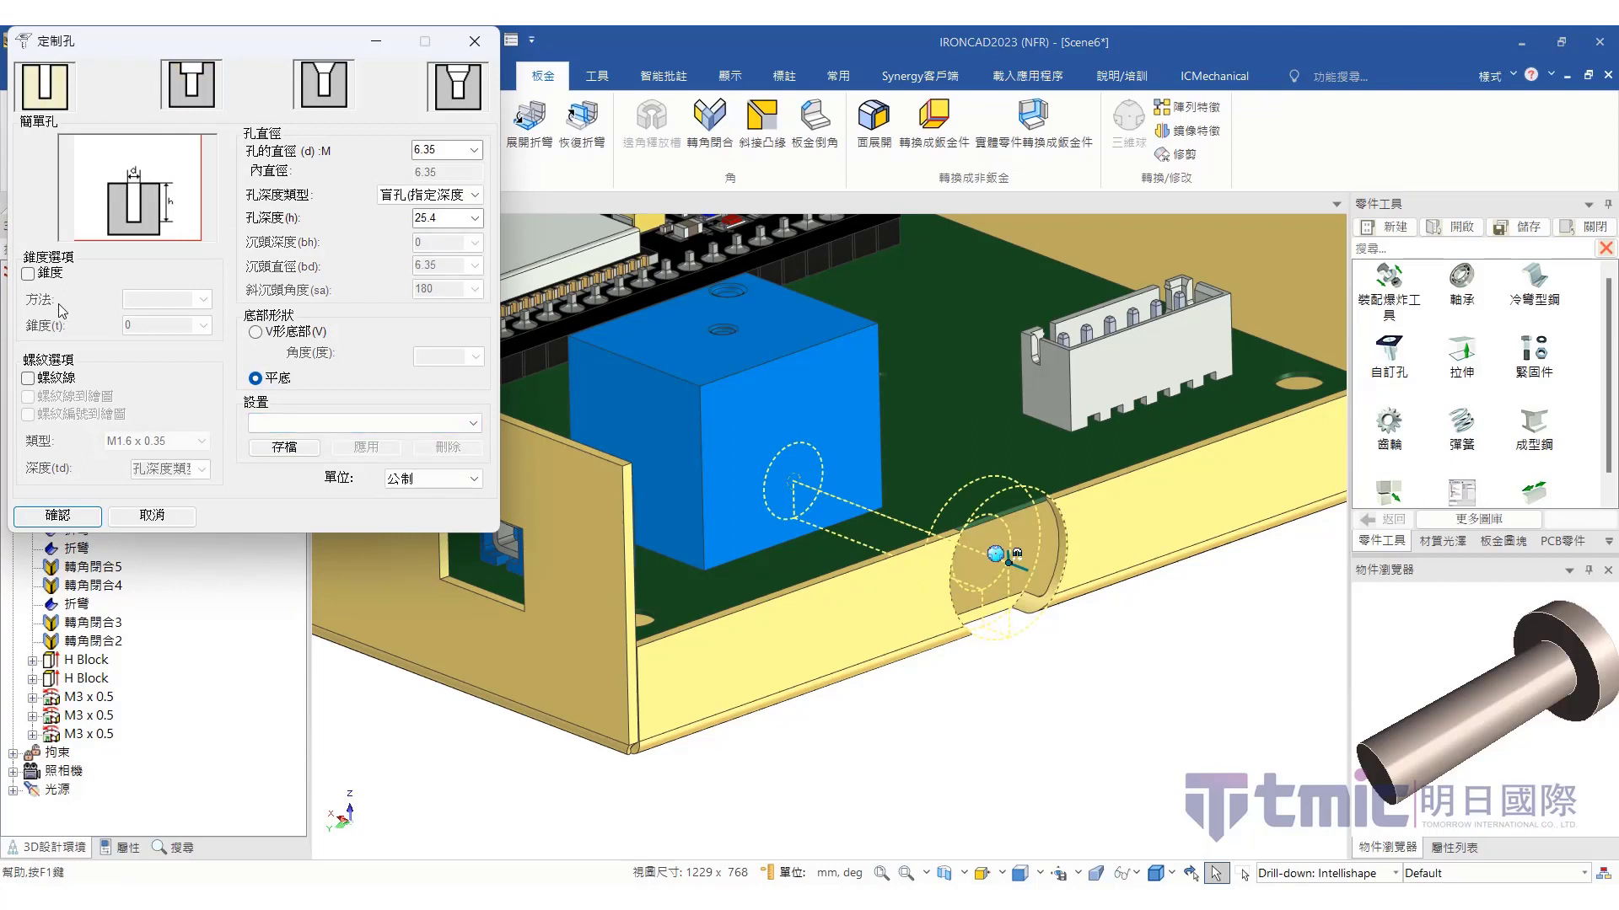
click(28, 377)
click(472, 150)
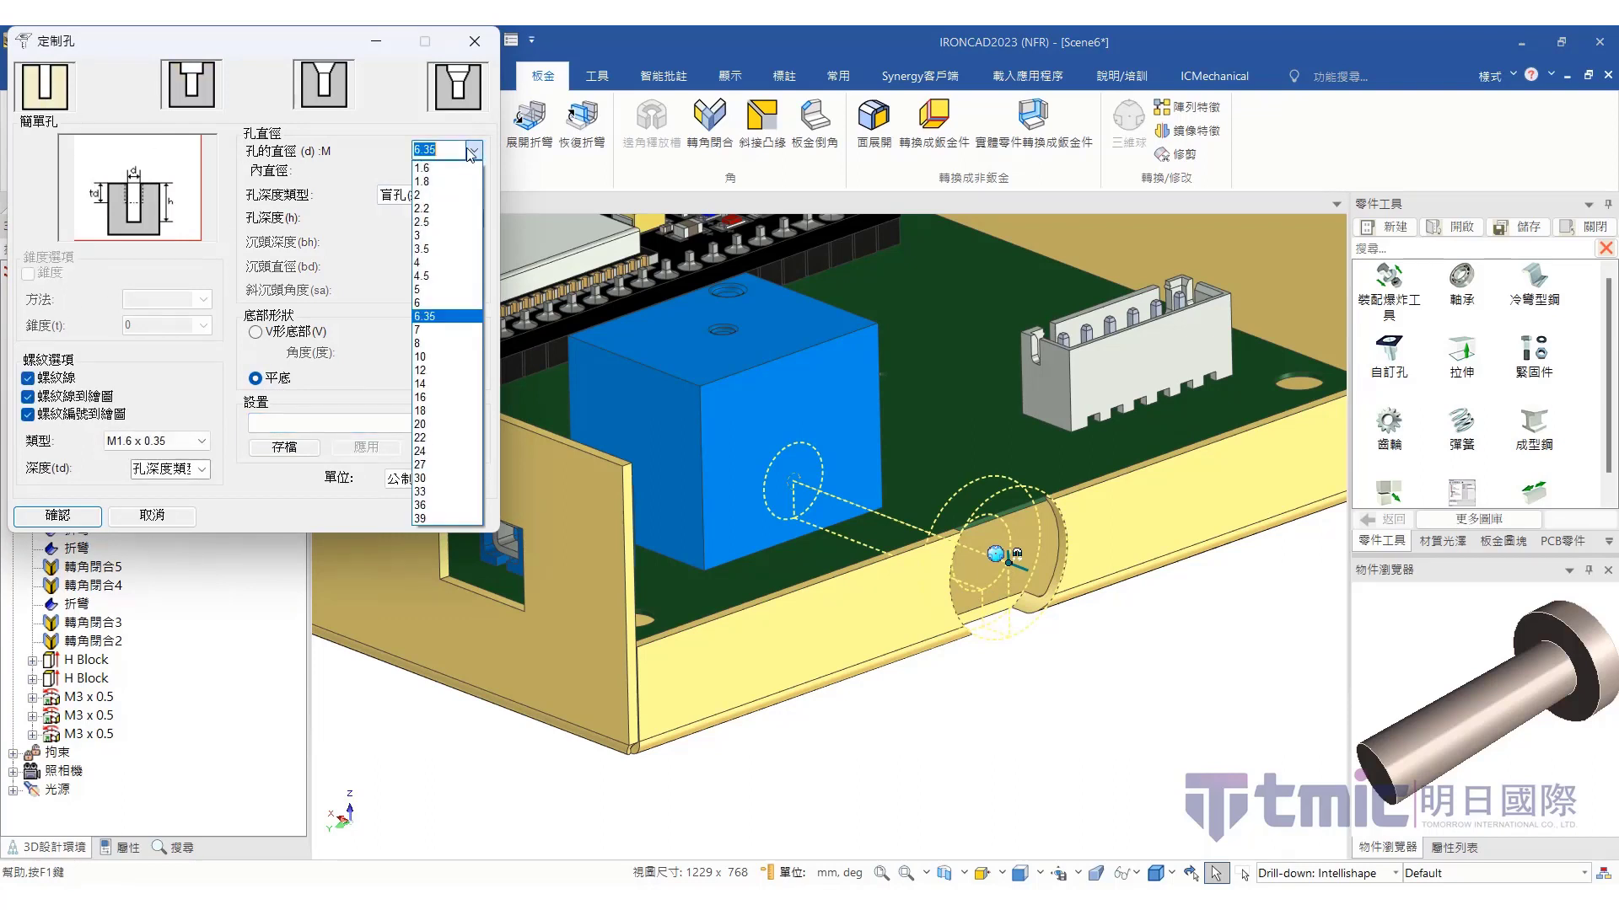
click(425, 238)
click(160, 444)
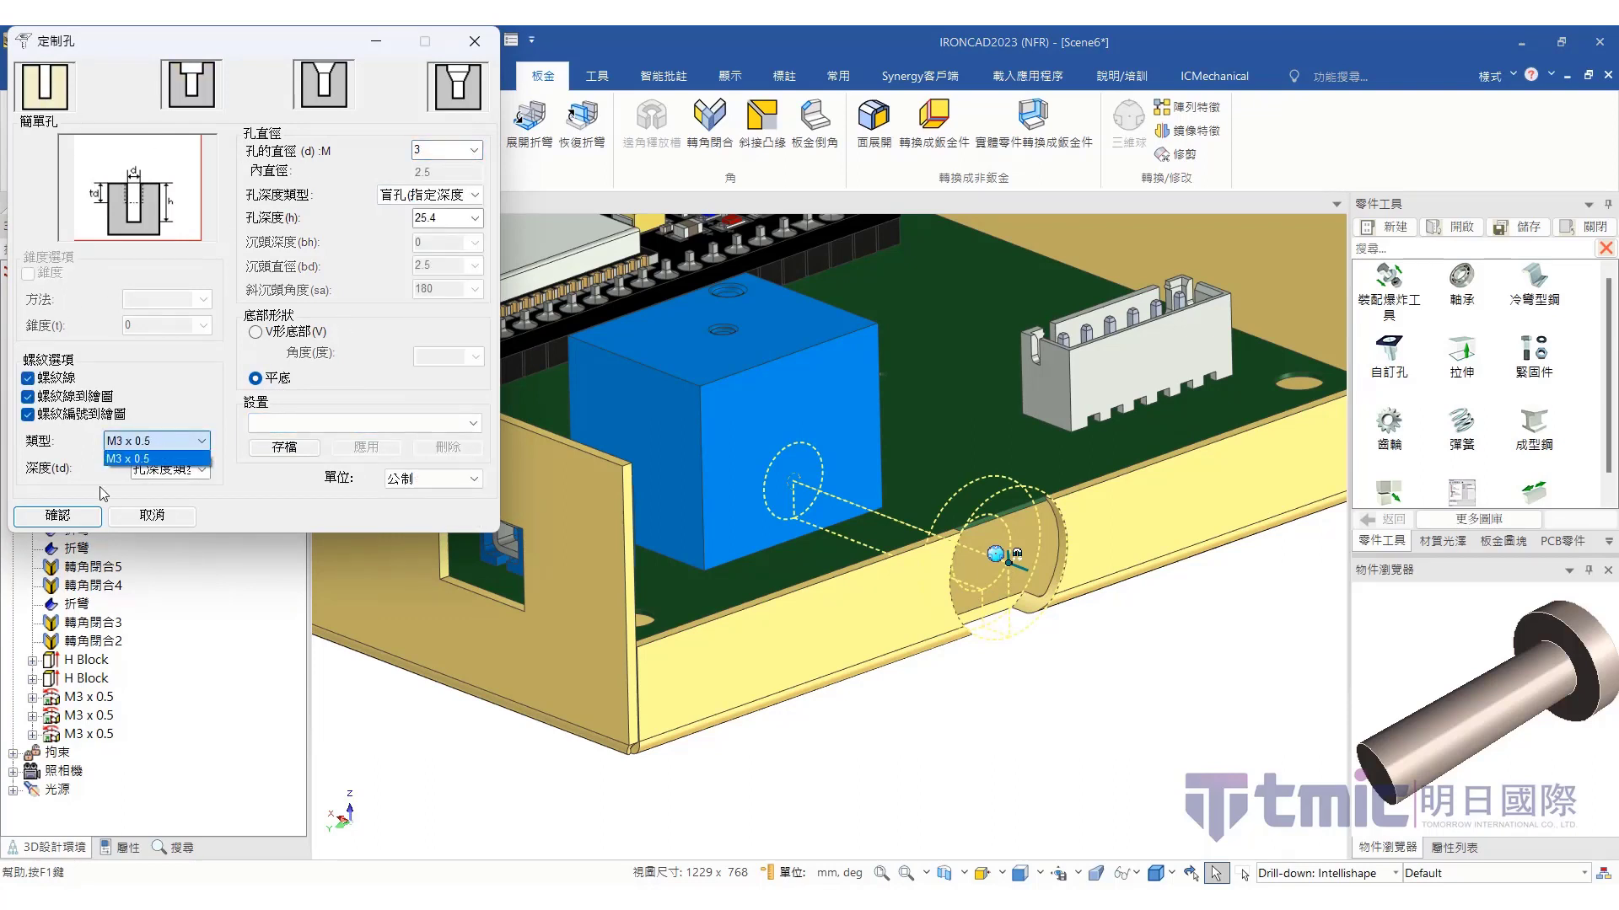
click(106, 489)
click(51, 516)
Move the short wall's hole toward the relay-side corner by editing its distance to the wall's upper corner point
middle_drag(1061, 639, 962, 638)
scroll(963, 638, down, 2)
key(F10)
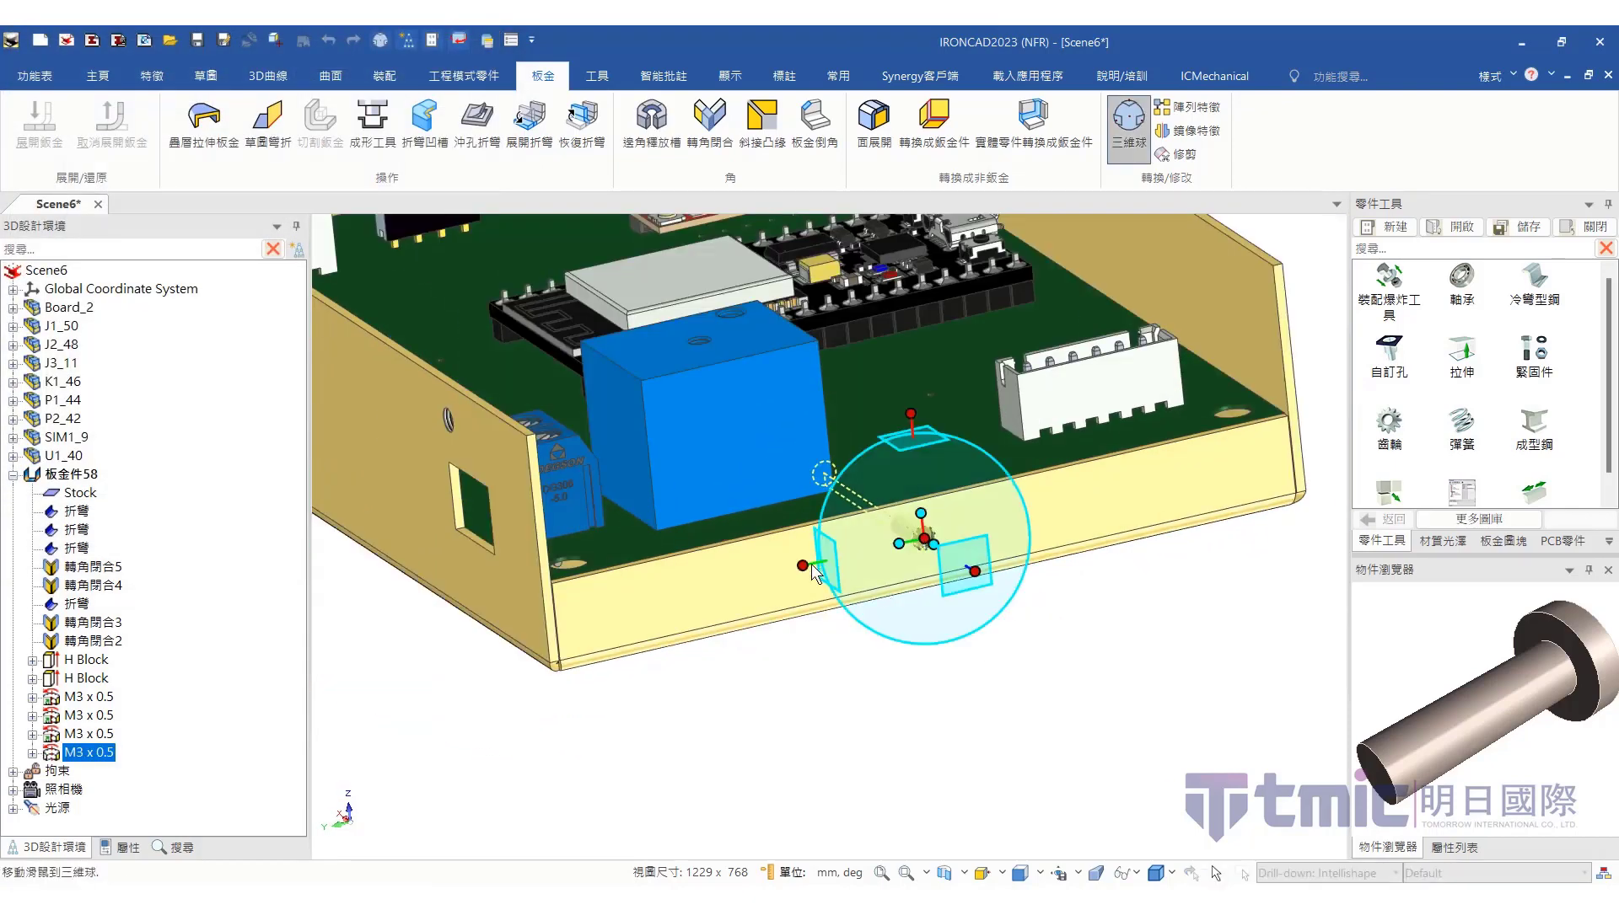
right_click(808, 563)
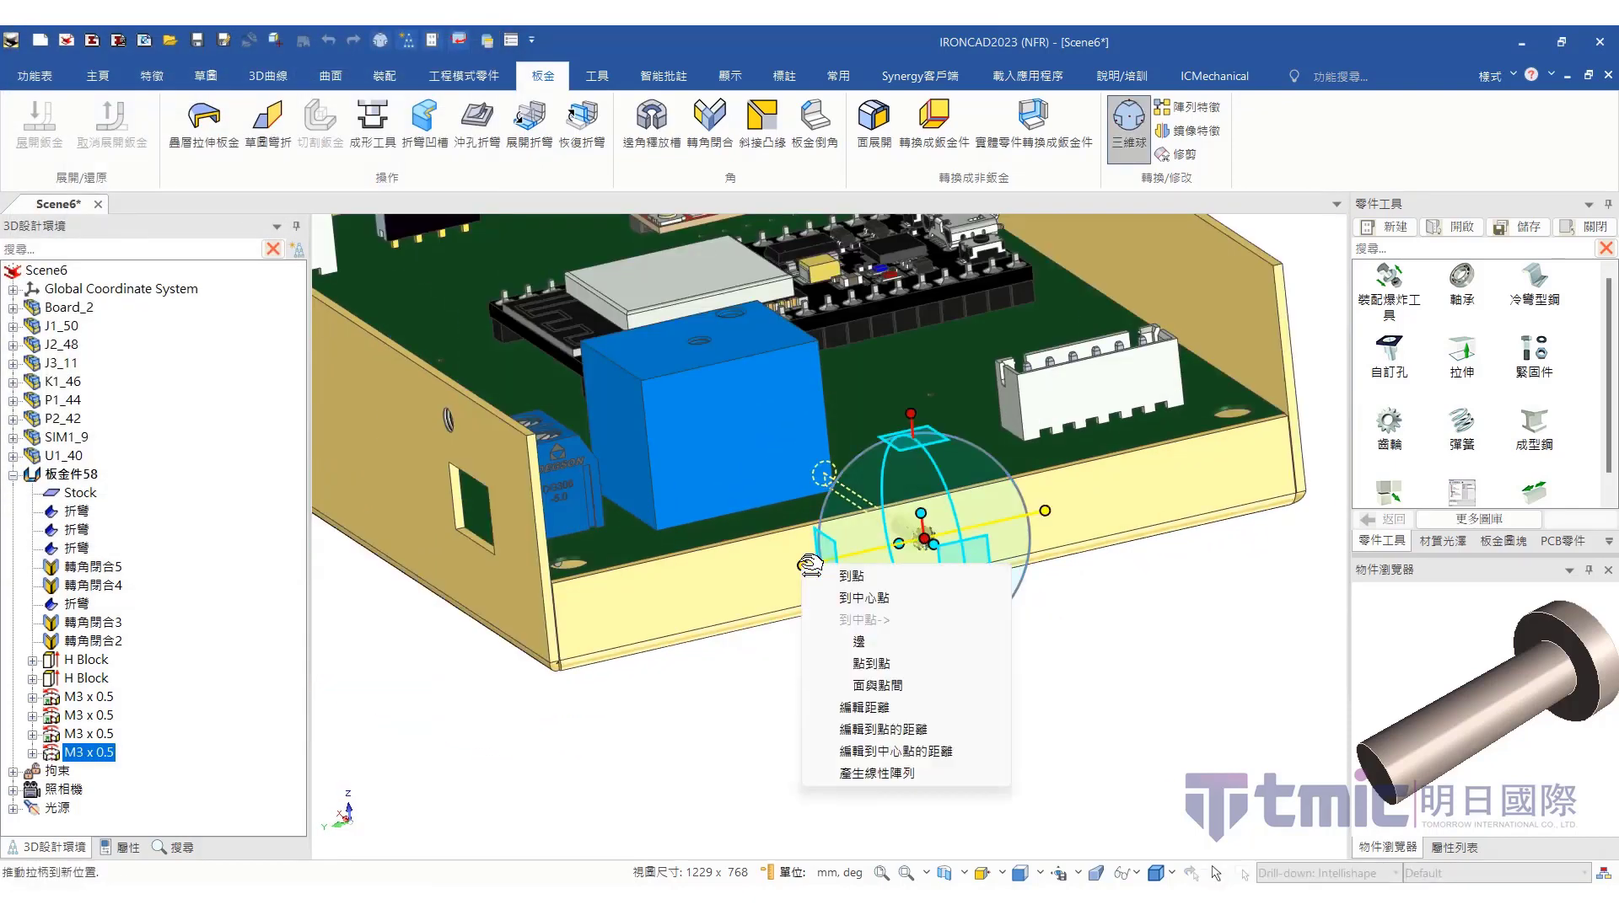
click(883, 729)
click(553, 589)
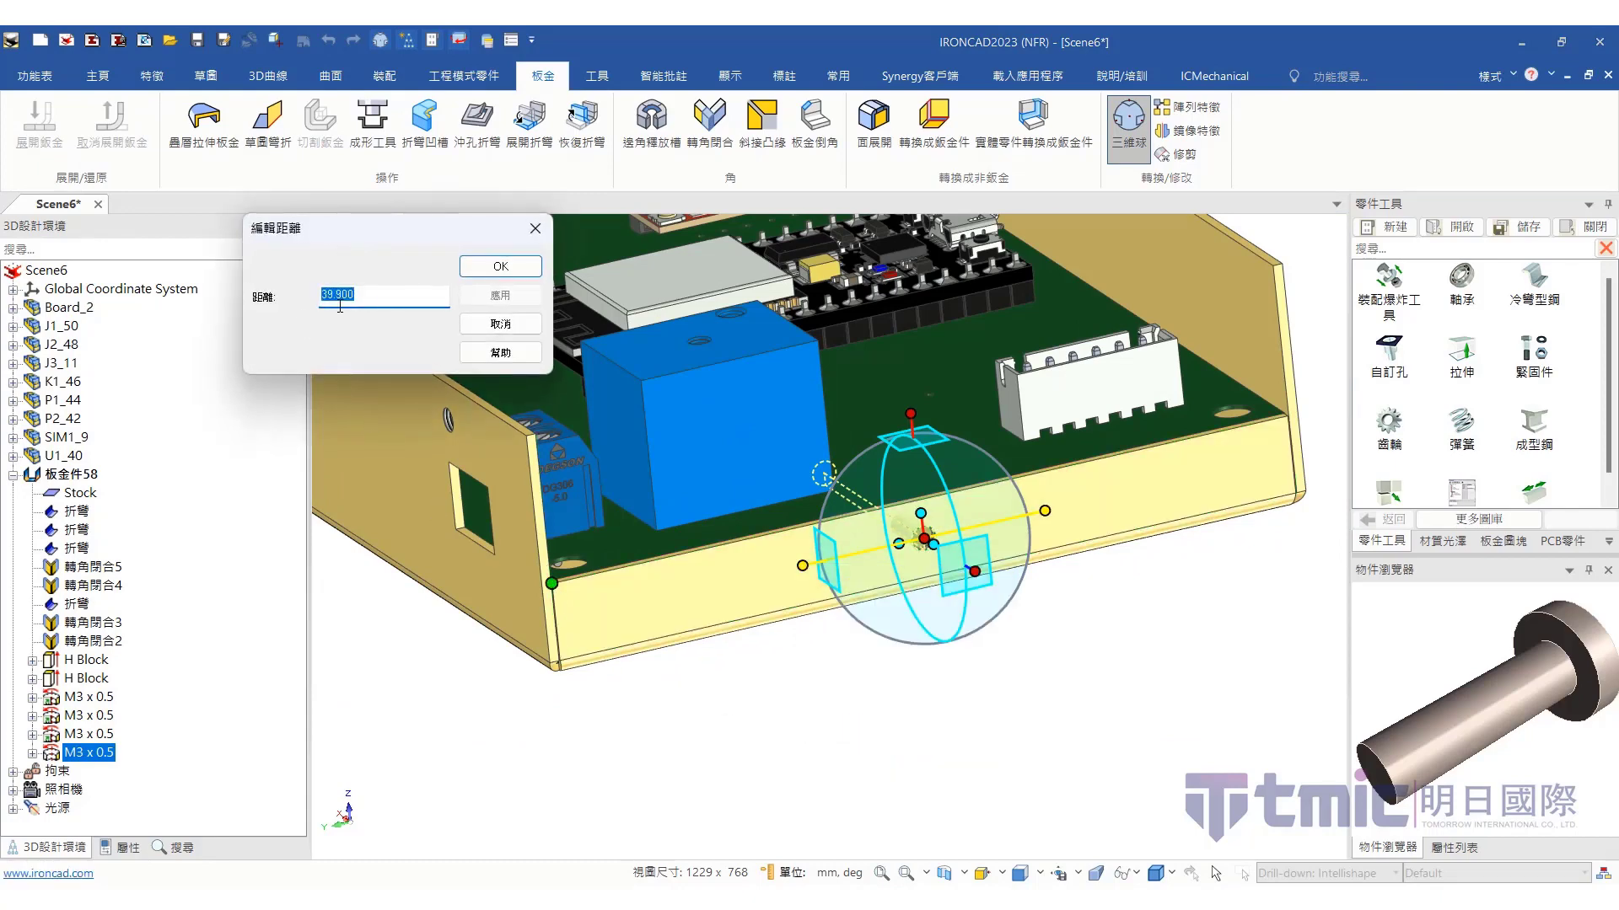
click(500, 268)
click(715, 689)
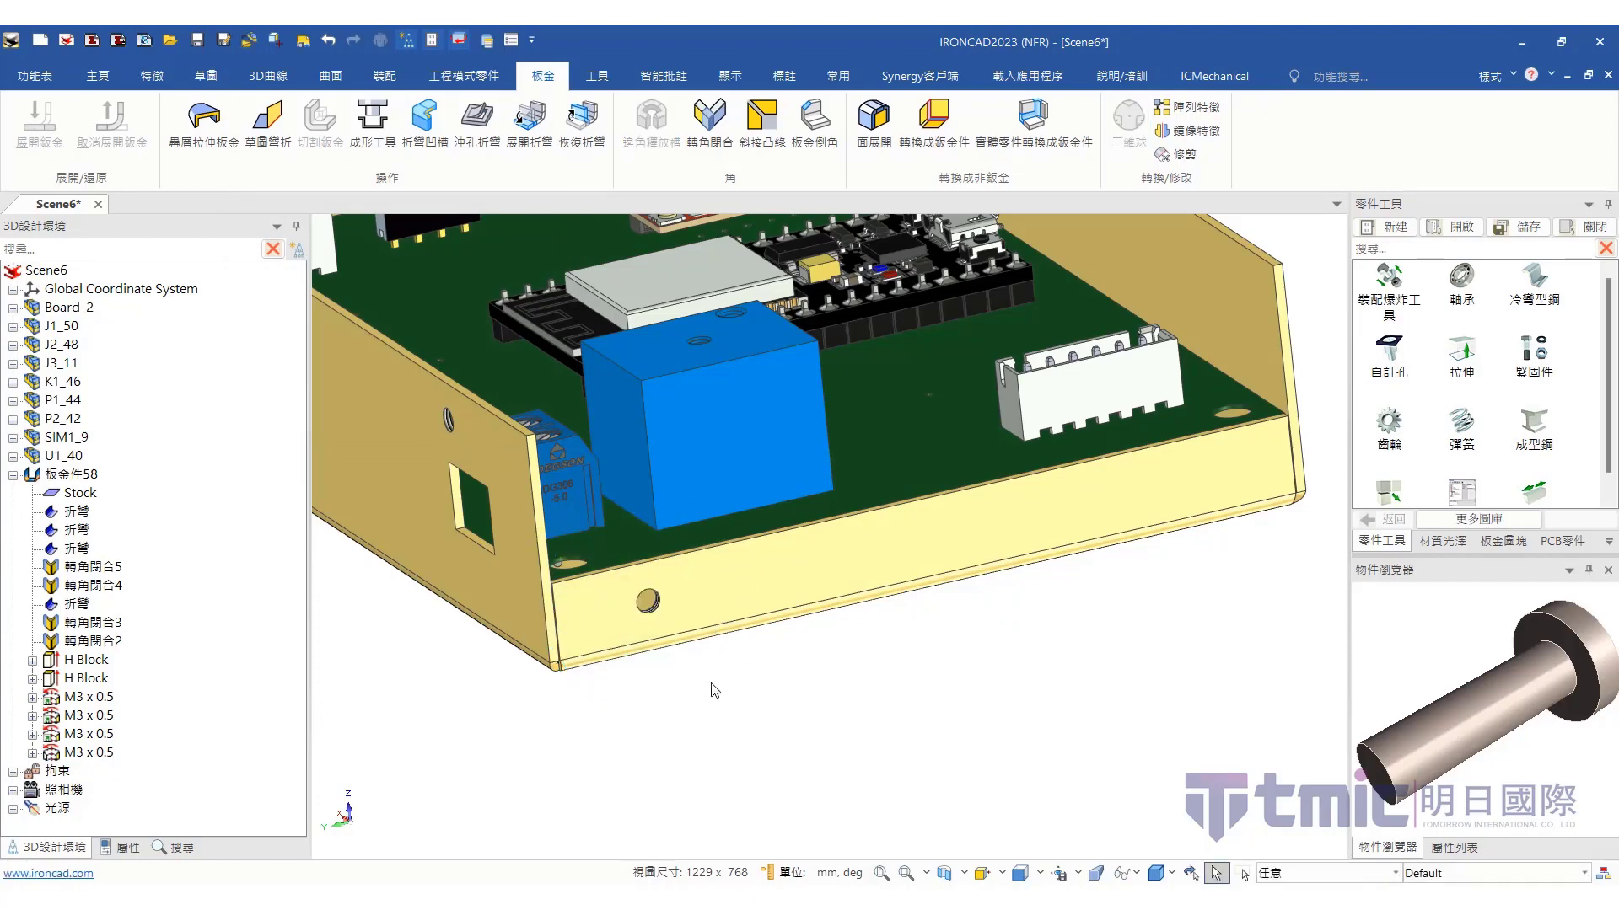
Mirror a copy of the short wall's M3 hole about the midpoint of the wall's upper edge, using the TriBall
click(88, 752)
middle_drag(768, 718, 729, 723)
key(F10)
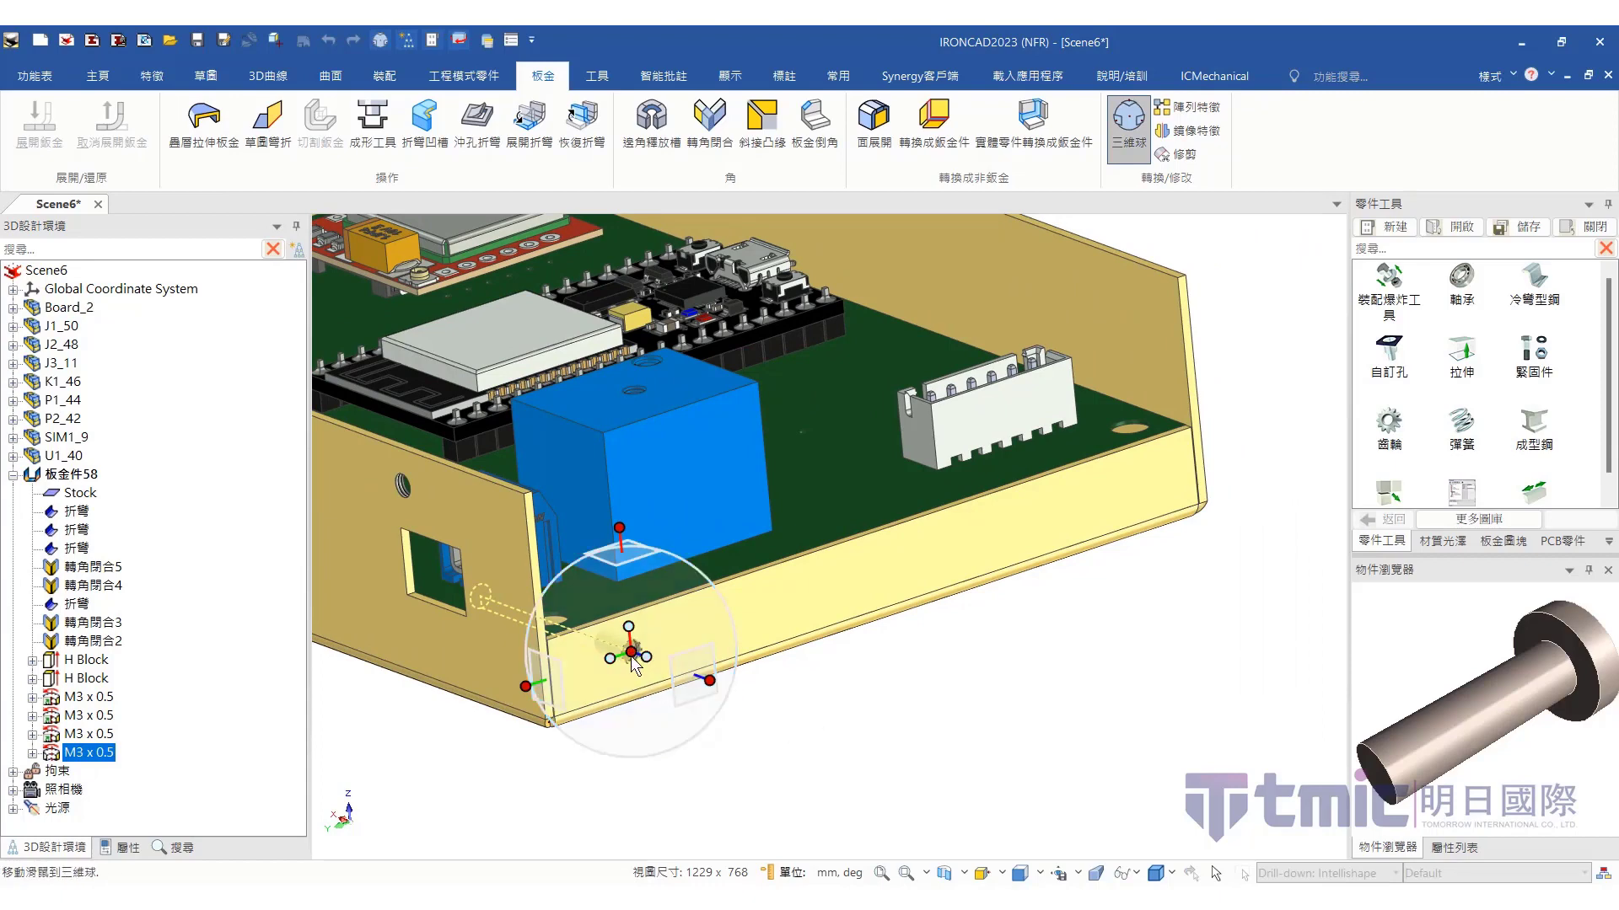
right_click(633, 663)
click(705, 491)
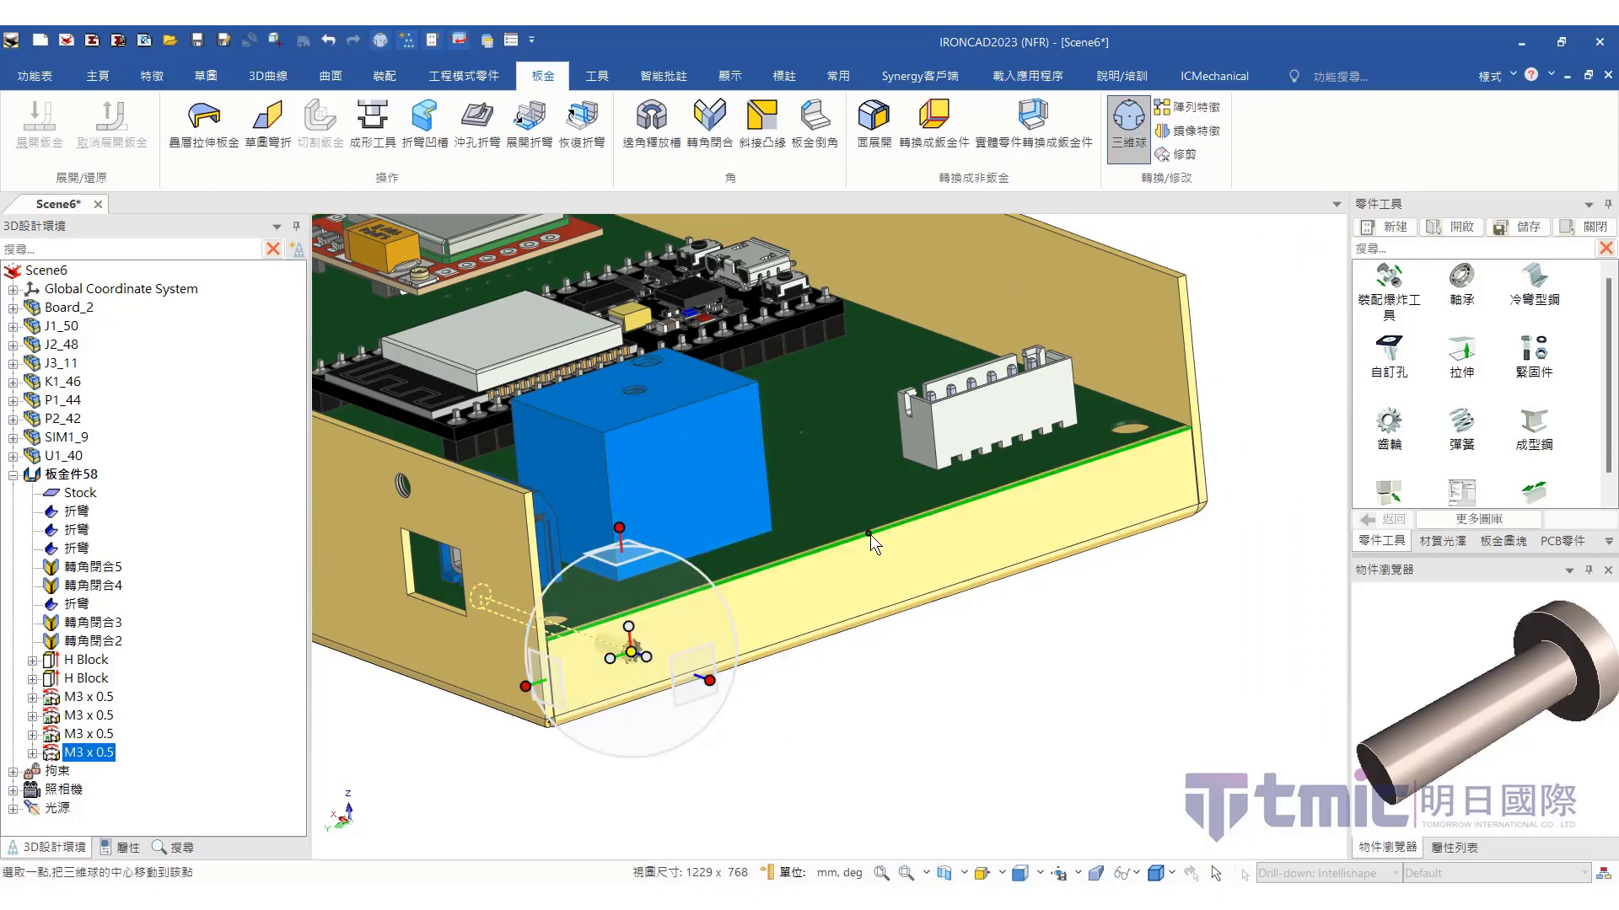
click(870, 534)
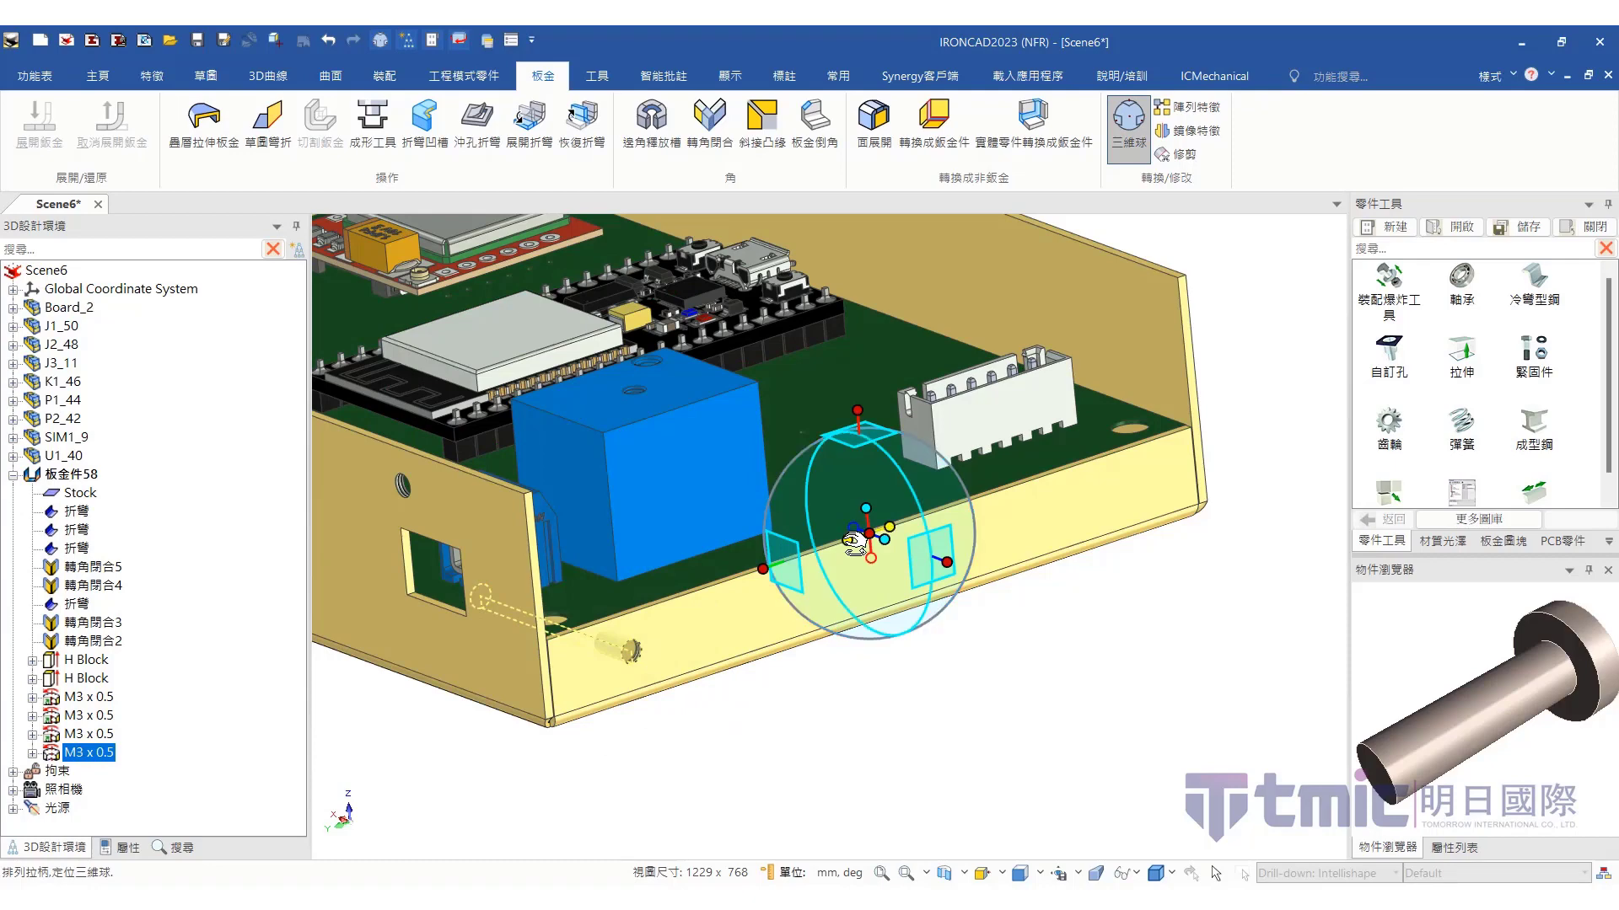
right_click(847, 542)
mouse_move(927, 824)
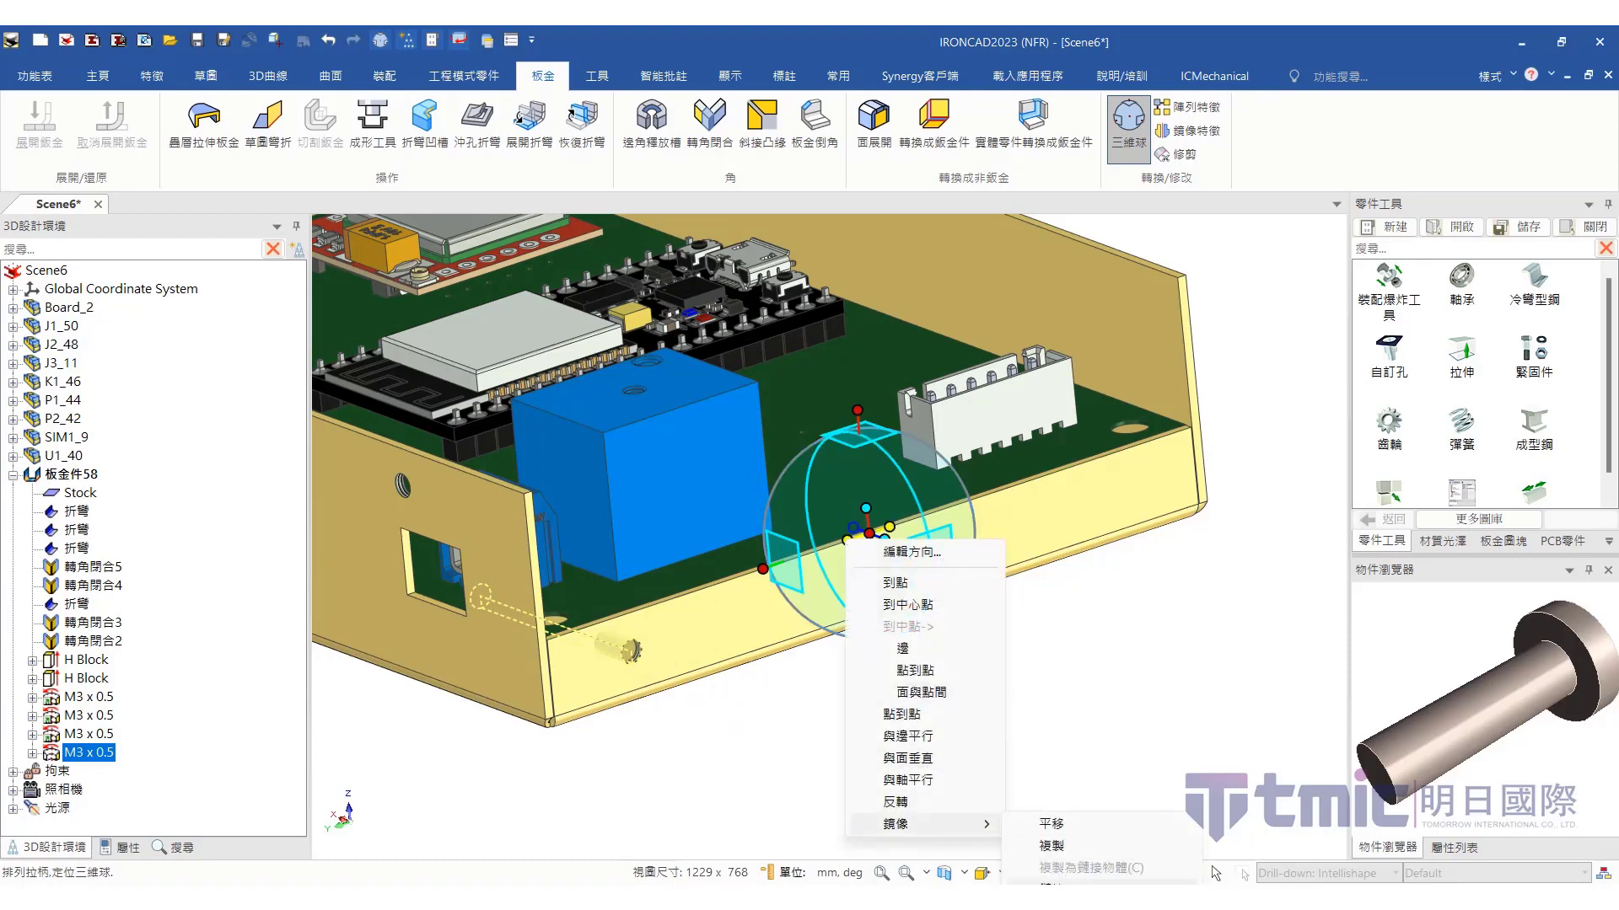
click(1051, 845)
key(F10)
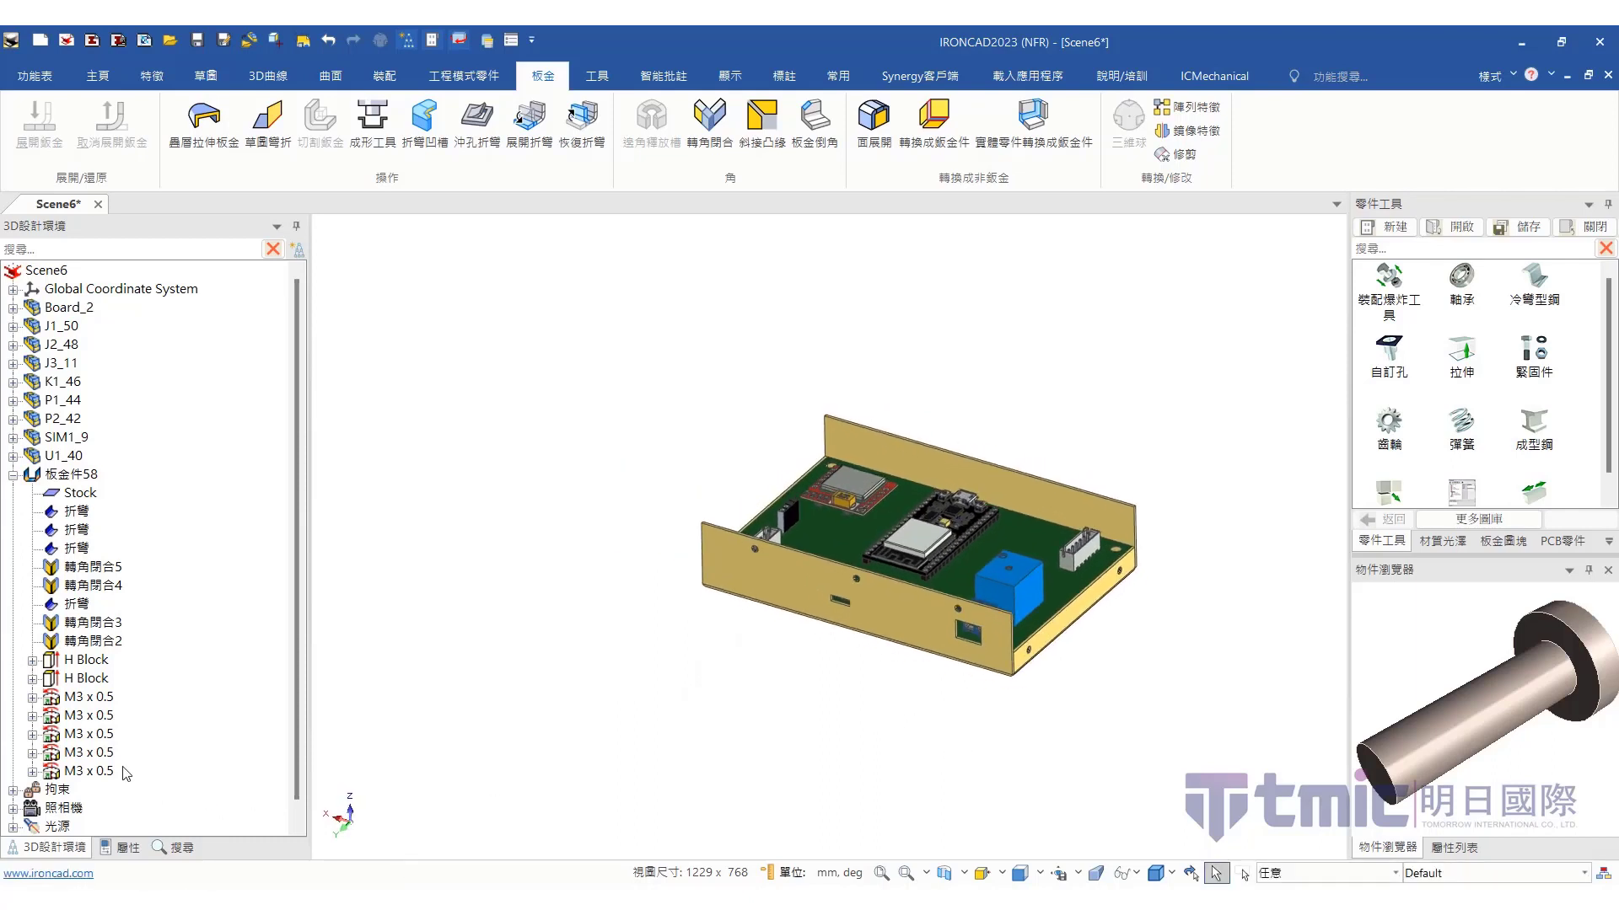
Mirror both short-wall M3 holes to the opposite short wall, using the midpoint of the long wall's upper edge as mirror plane
click(89, 754)
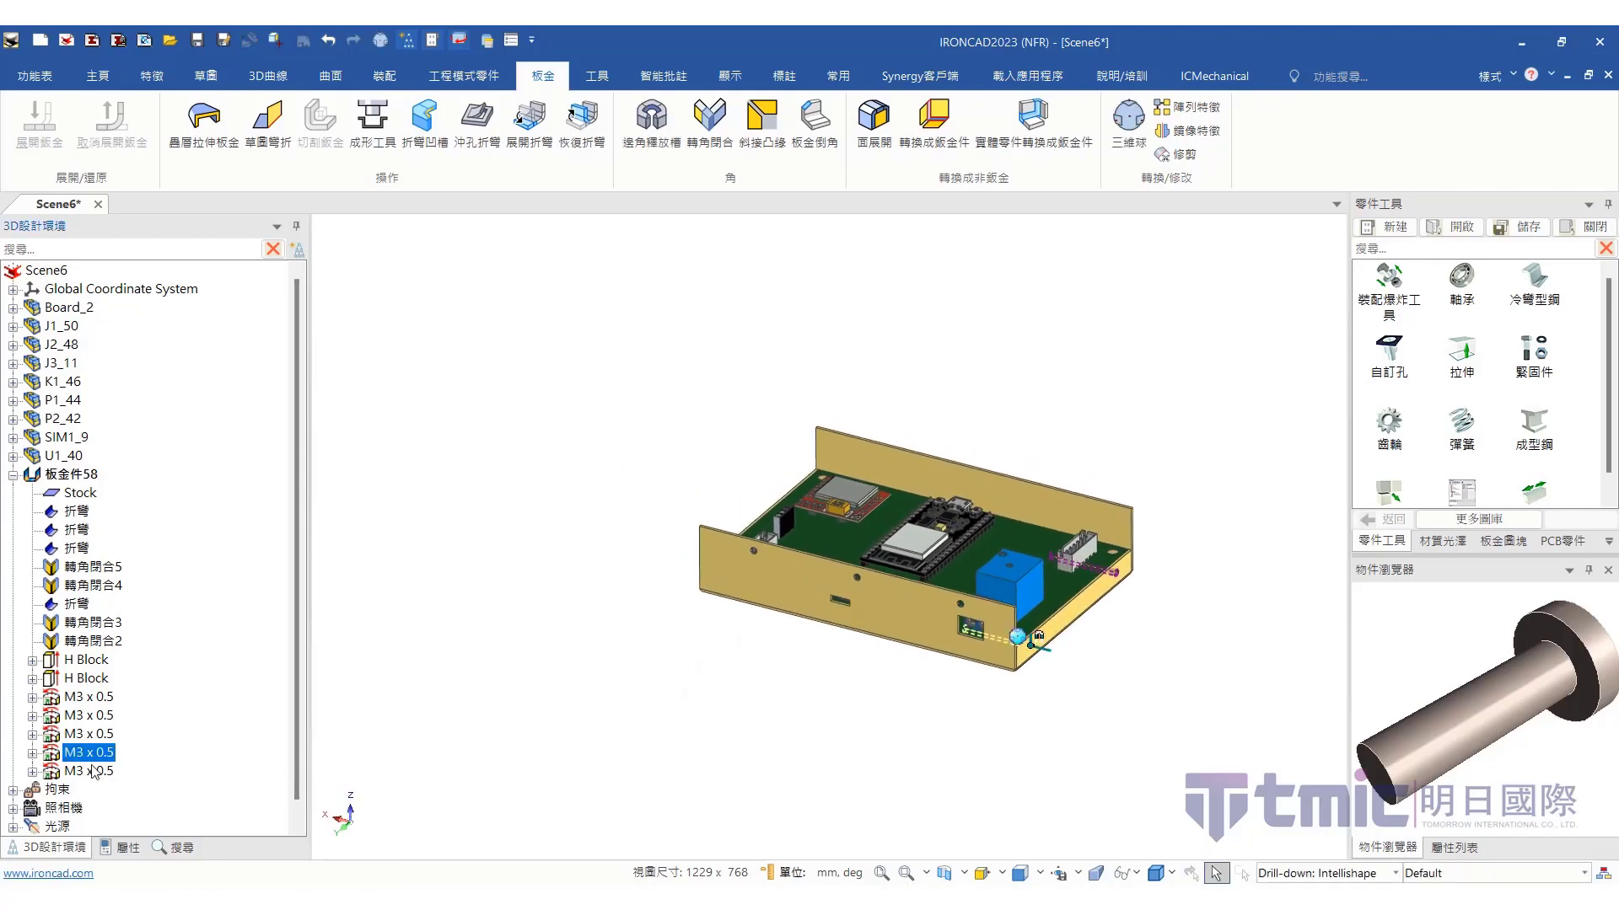
shift+click(92, 772)
click(1187, 131)
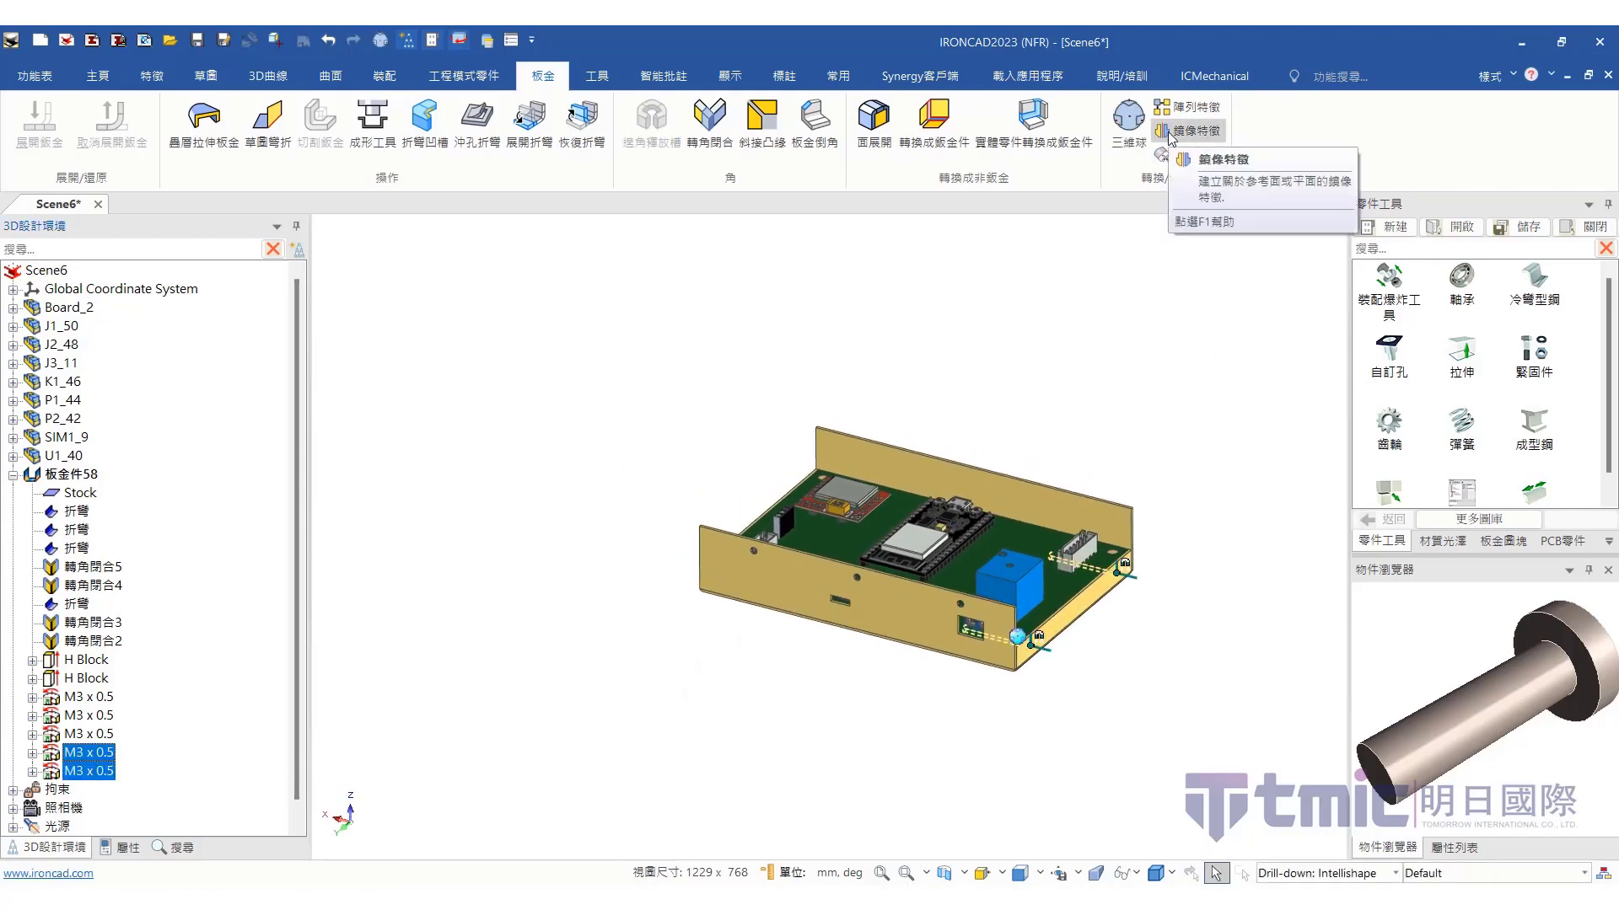
click(1218, 166)
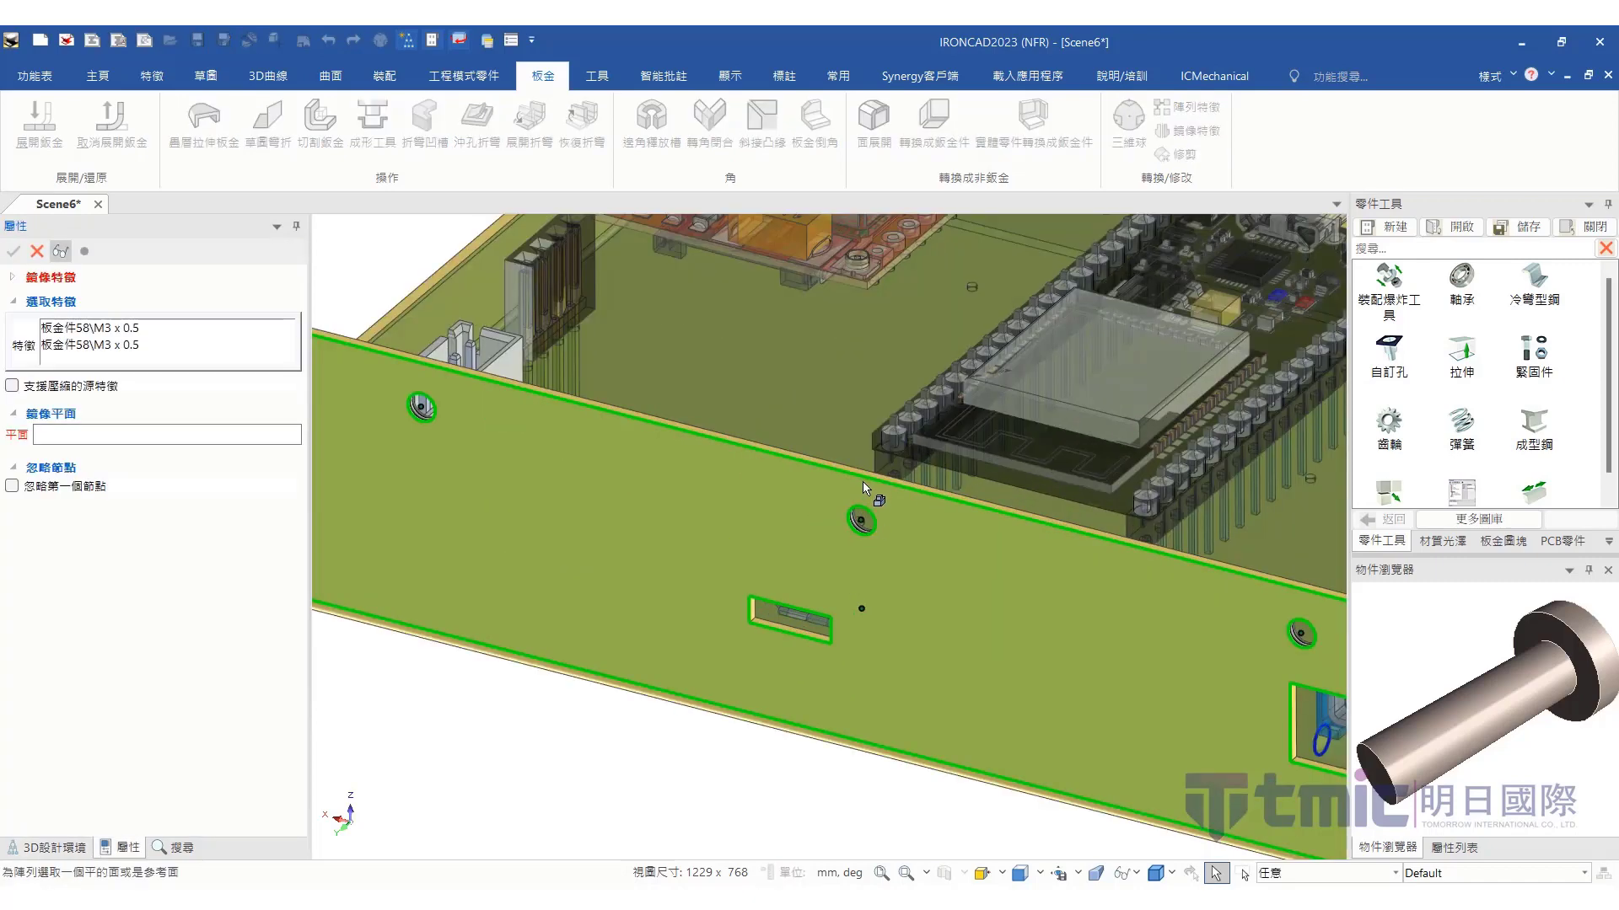
click(855, 496)
scroll(653, 725, down, 3)
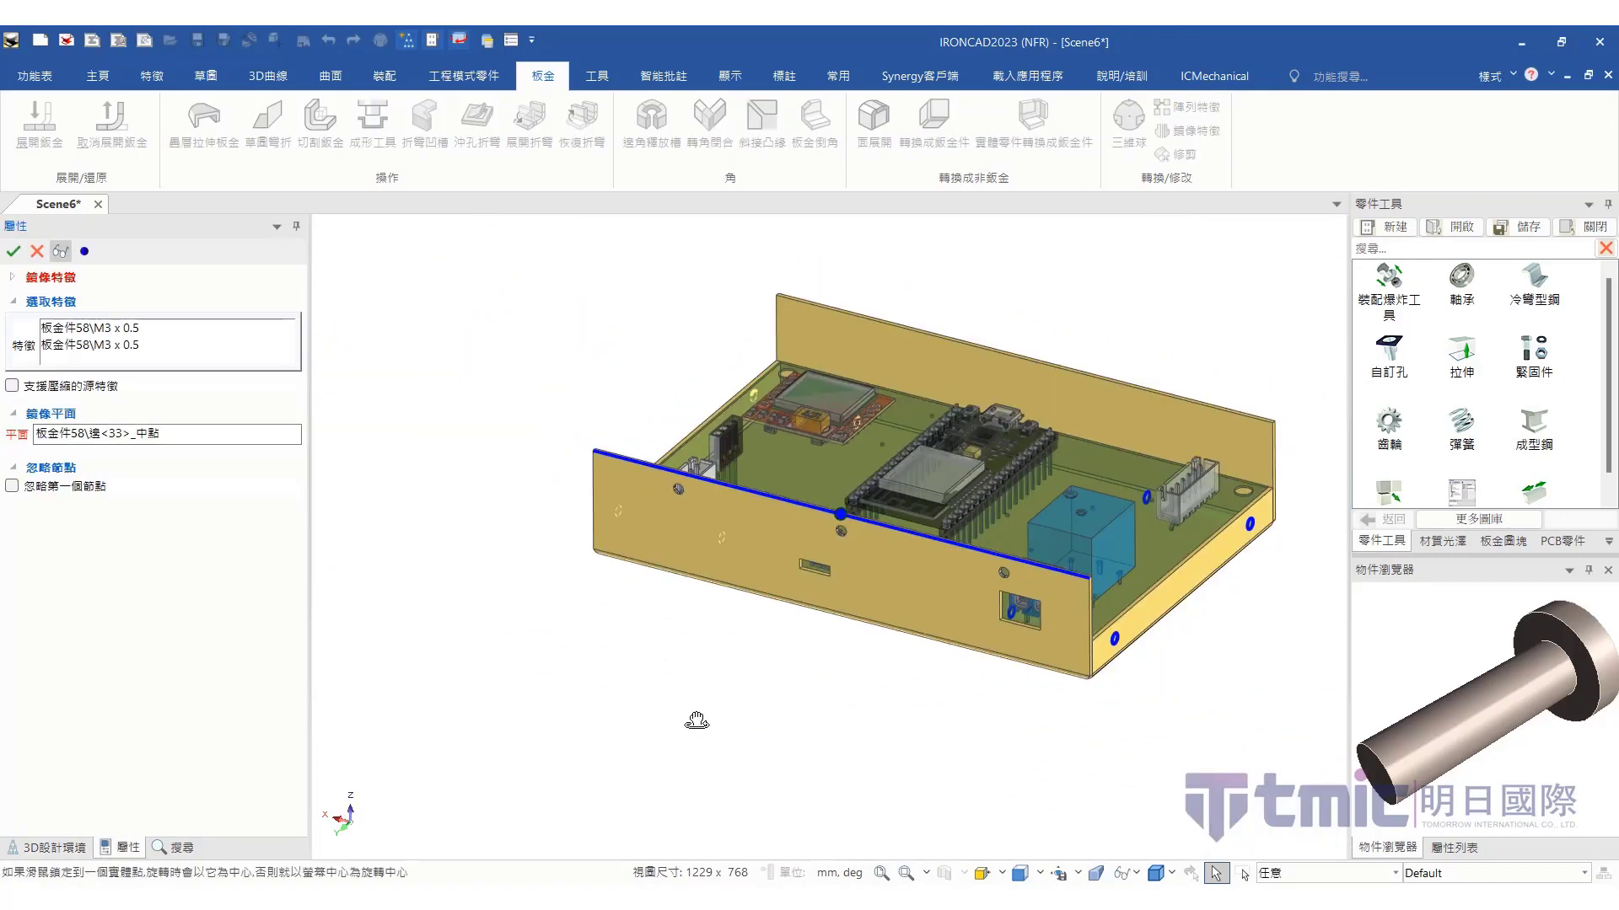
middle_drag(686, 733, 880, 692)
click(12, 252)
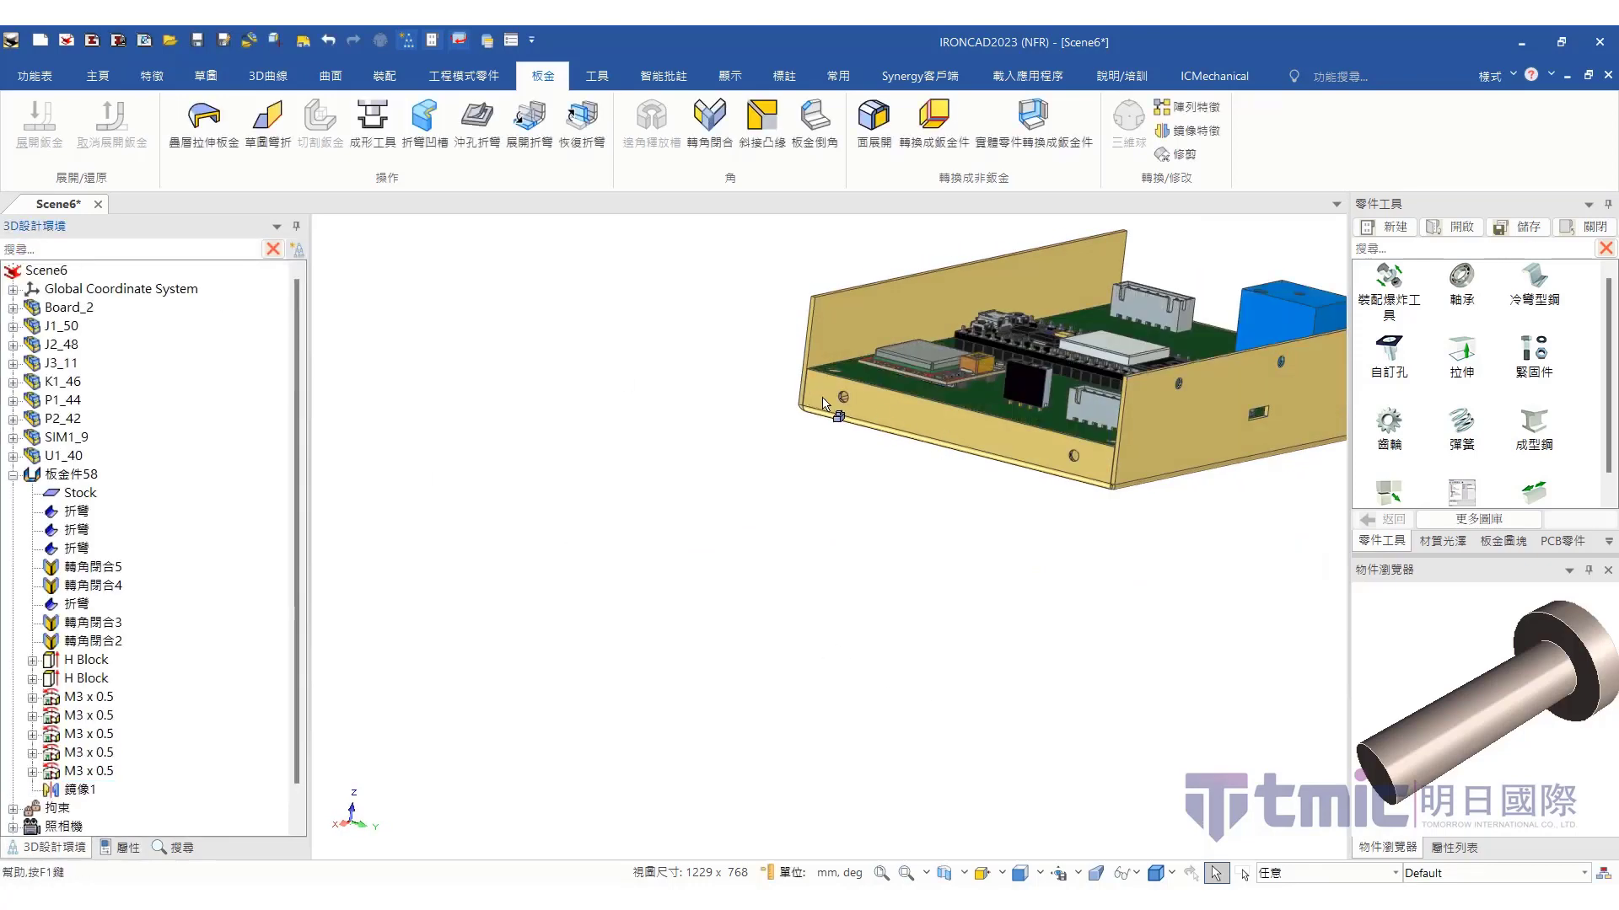
middle_drag(1036, 514, 1059, 748)
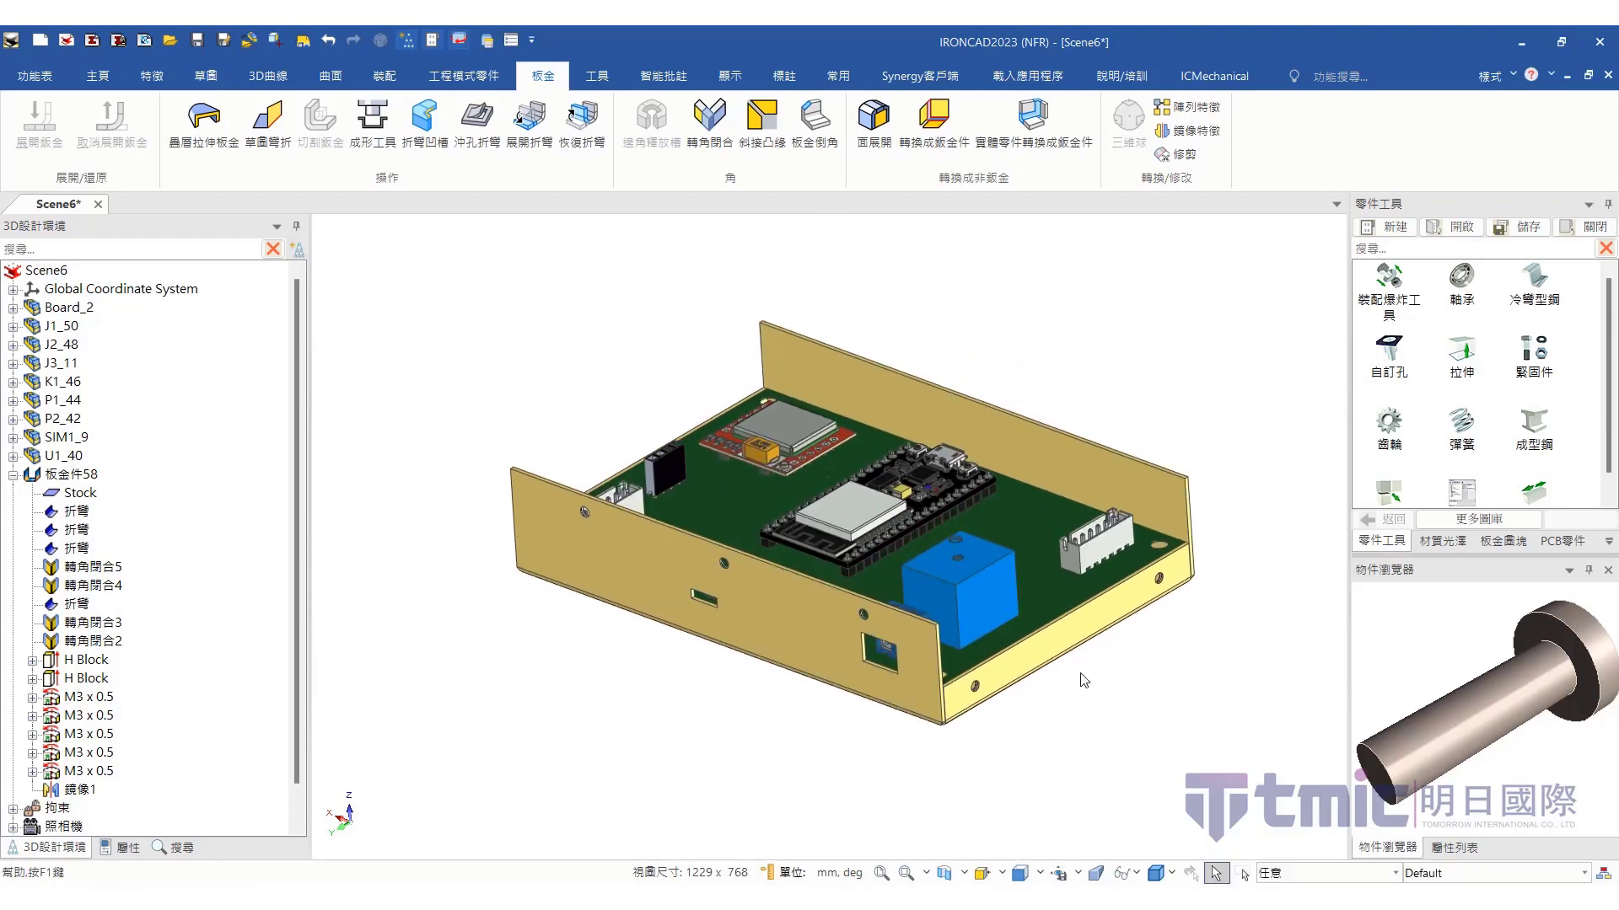
Create a new flat sheet metal plate (建立平板) above the enclosure with Aluminium - 01.0 stock
click(1520, 542)
middle_drag(1266, 456, 1282, 438)
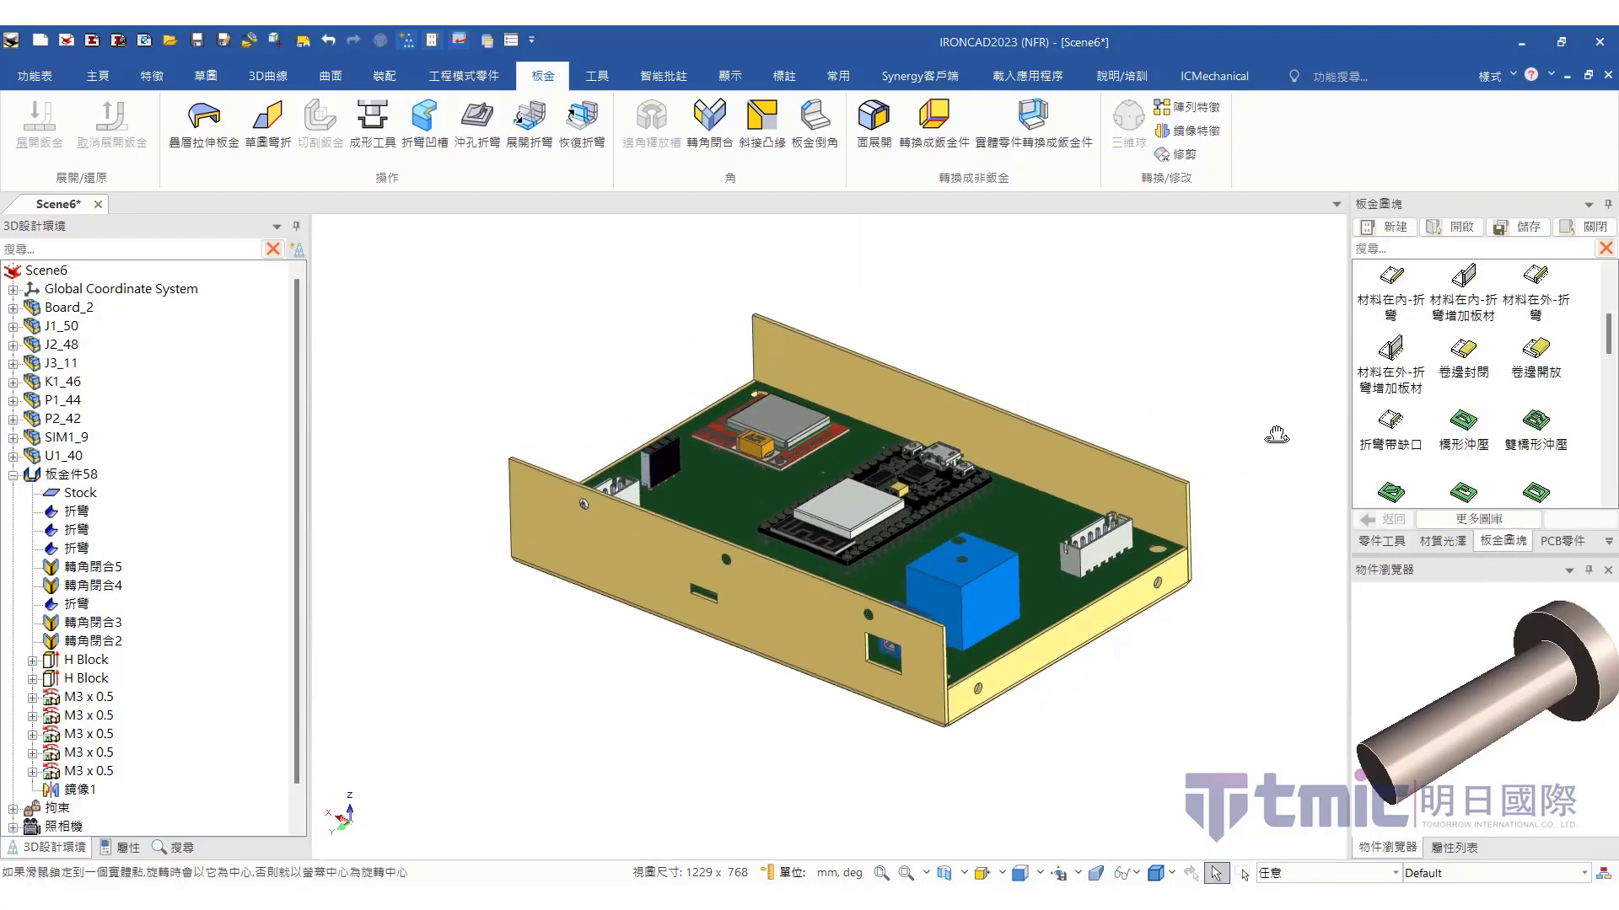
scroll(1411, 309, up, 3)
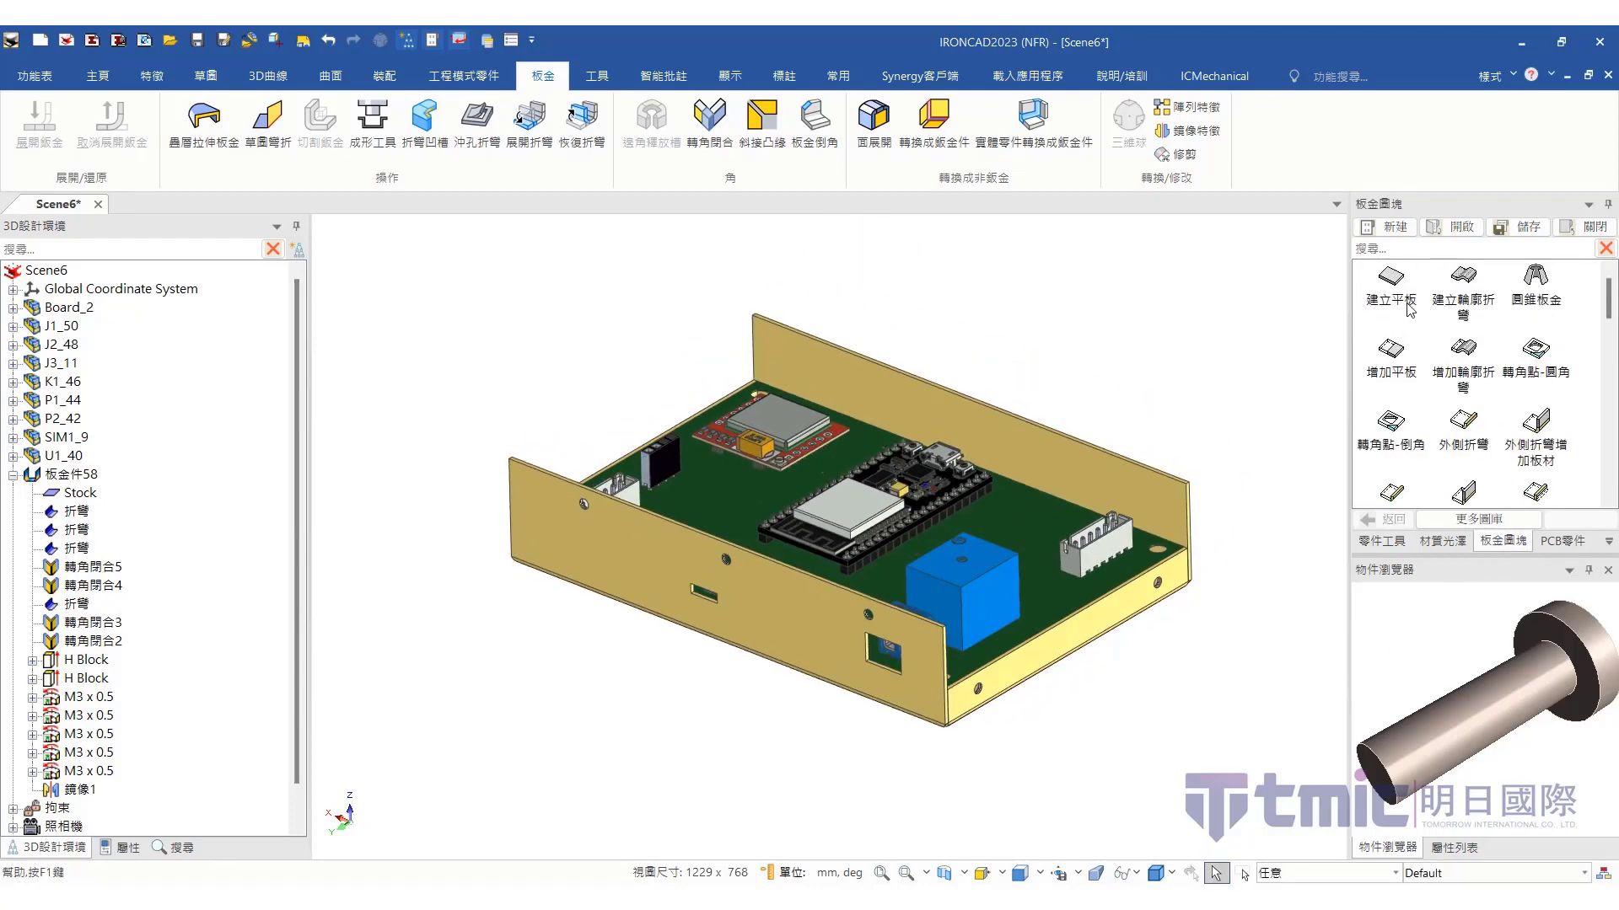
click(1390, 287)
drag(1383, 289, 993, 386)
scroll(563, 384, down, 1)
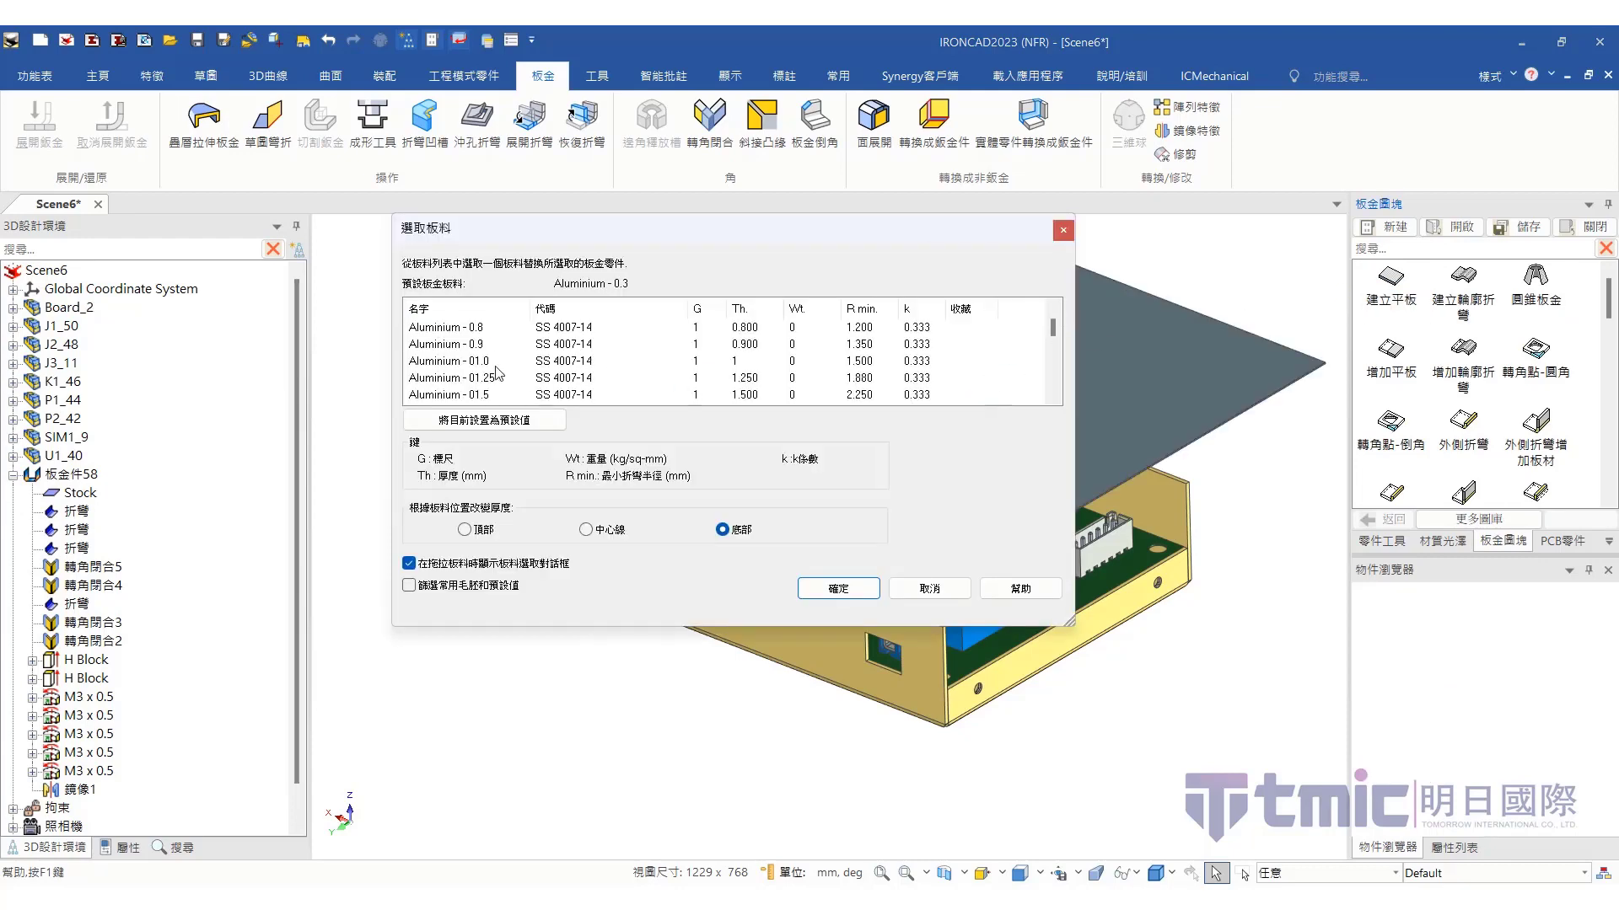
click(837, 589)
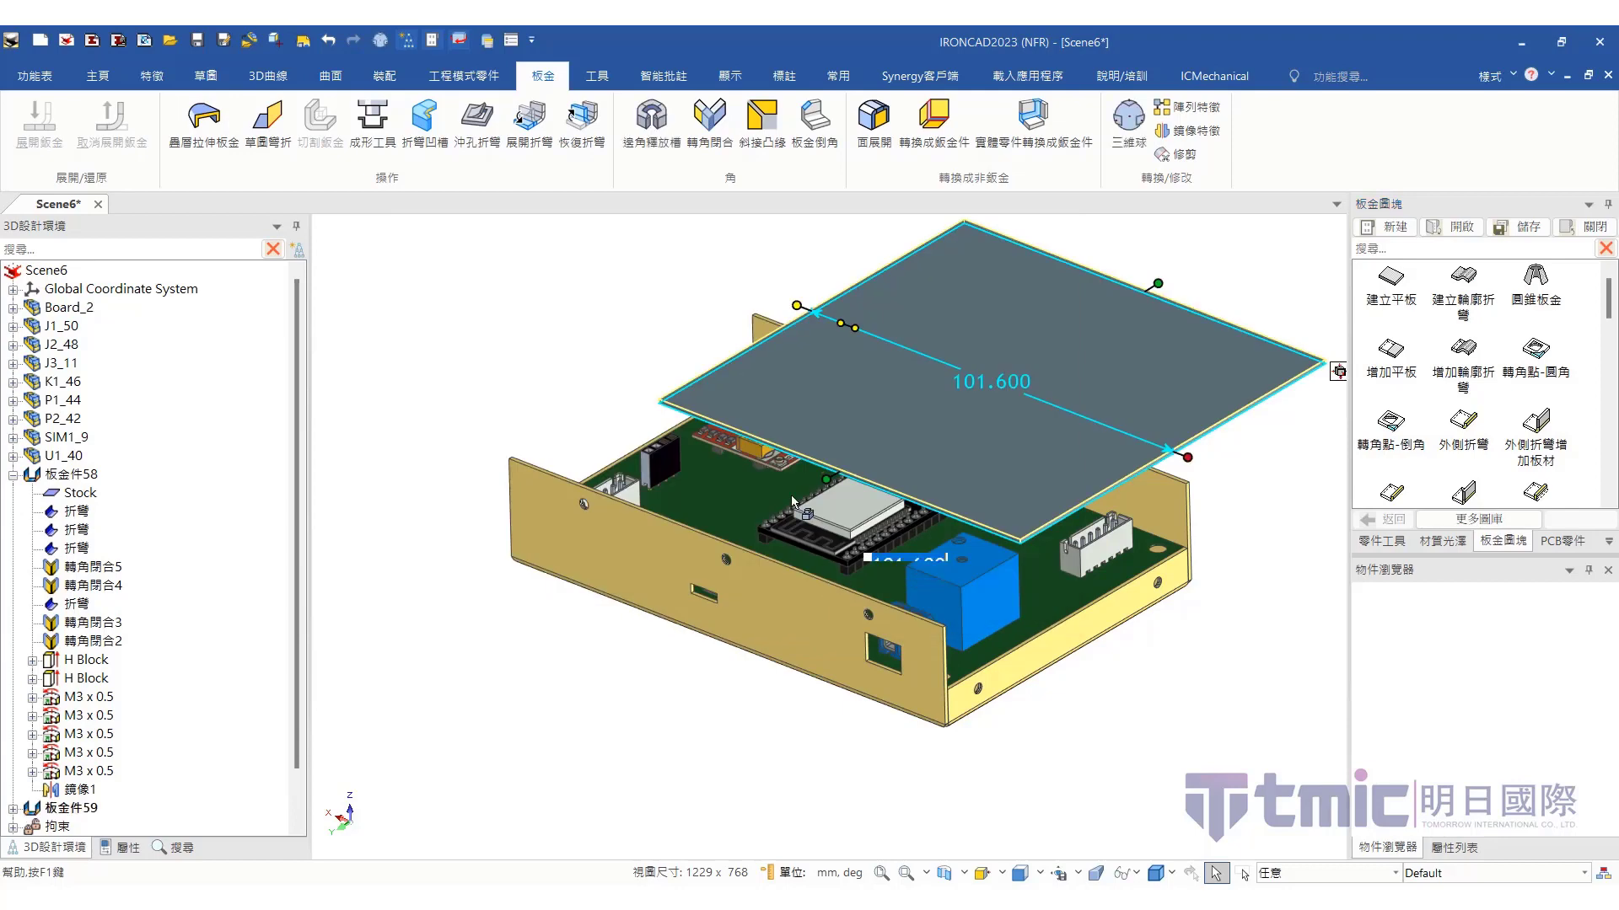
Set the new plate's minimum bend radius to 0.5 mm in its sheet metal properties
click(12, 478)
click(57, 493)
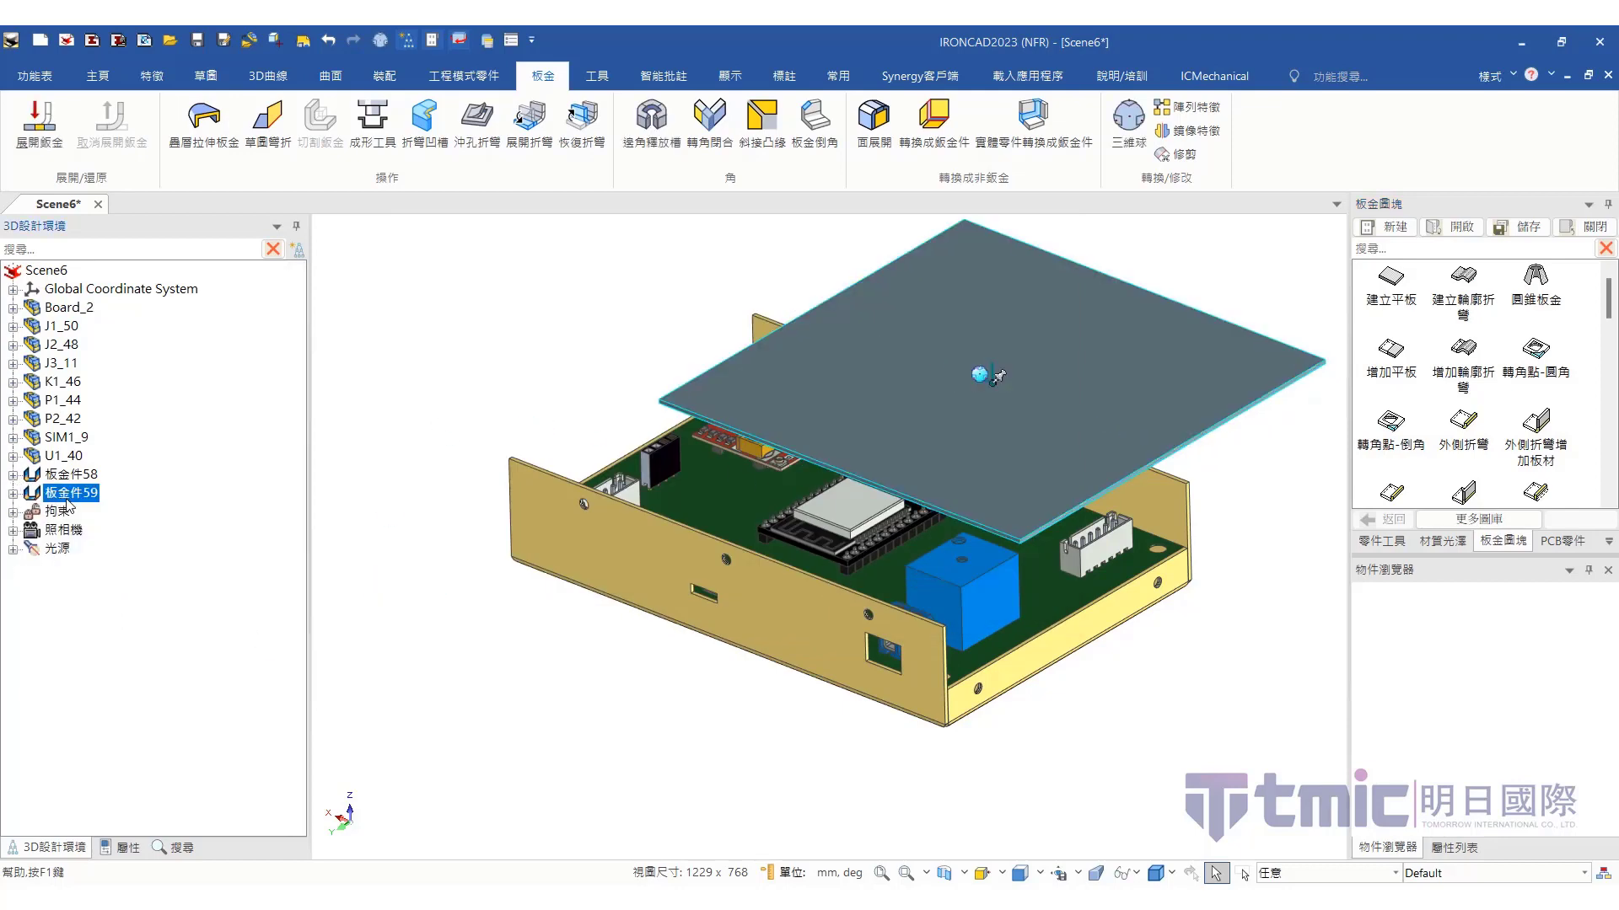
right_click(58, 493)
click(127, 848)
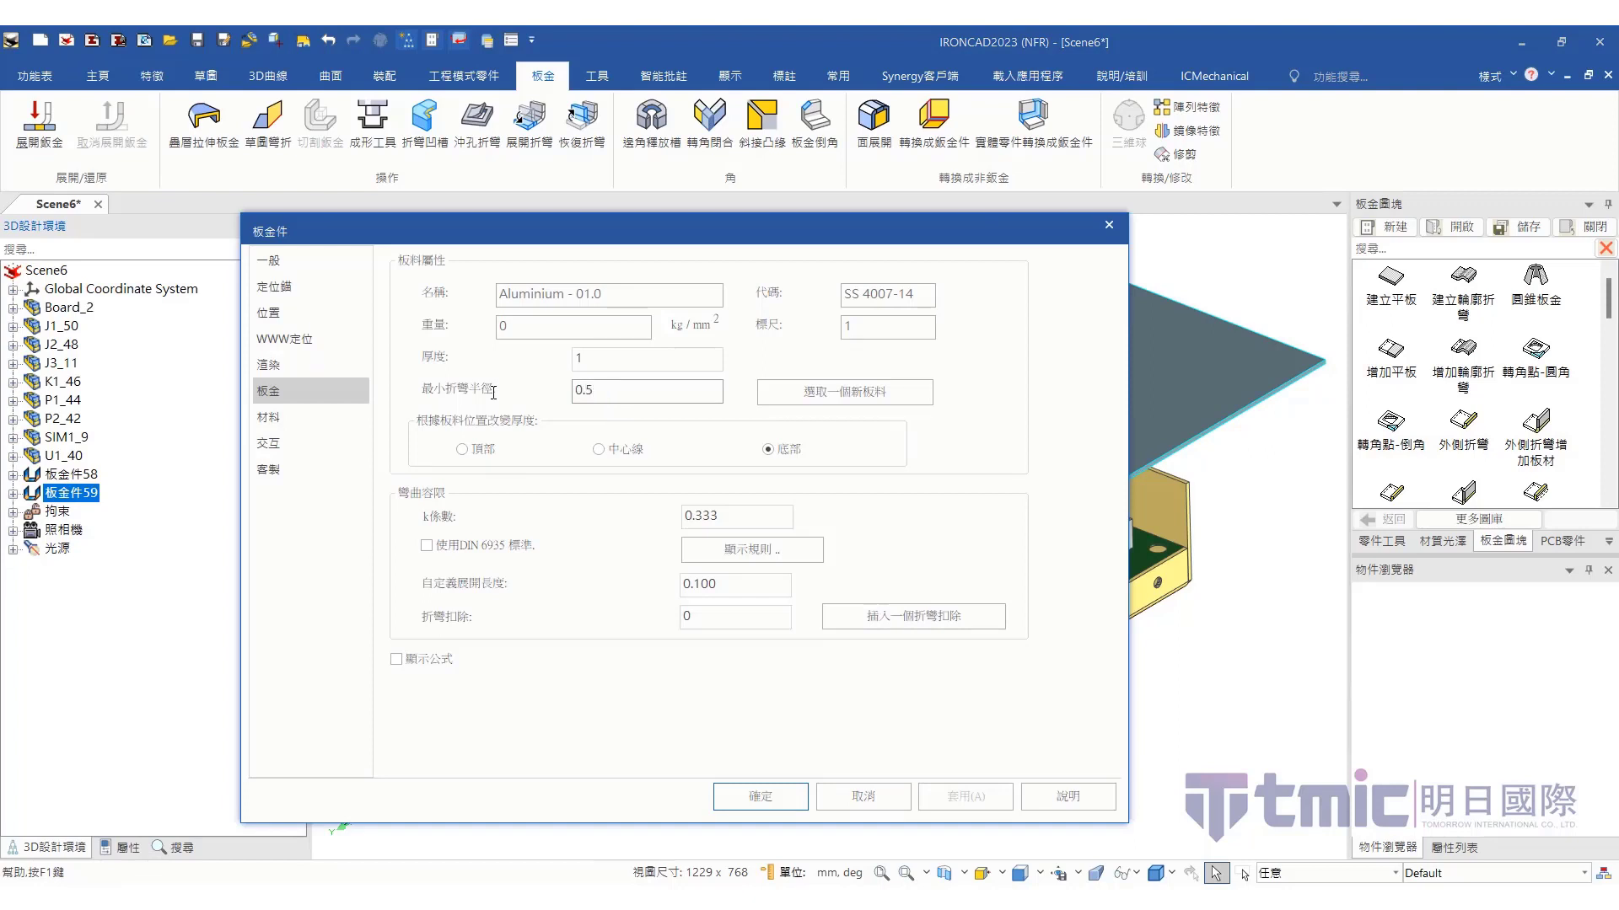
click(759, 796)
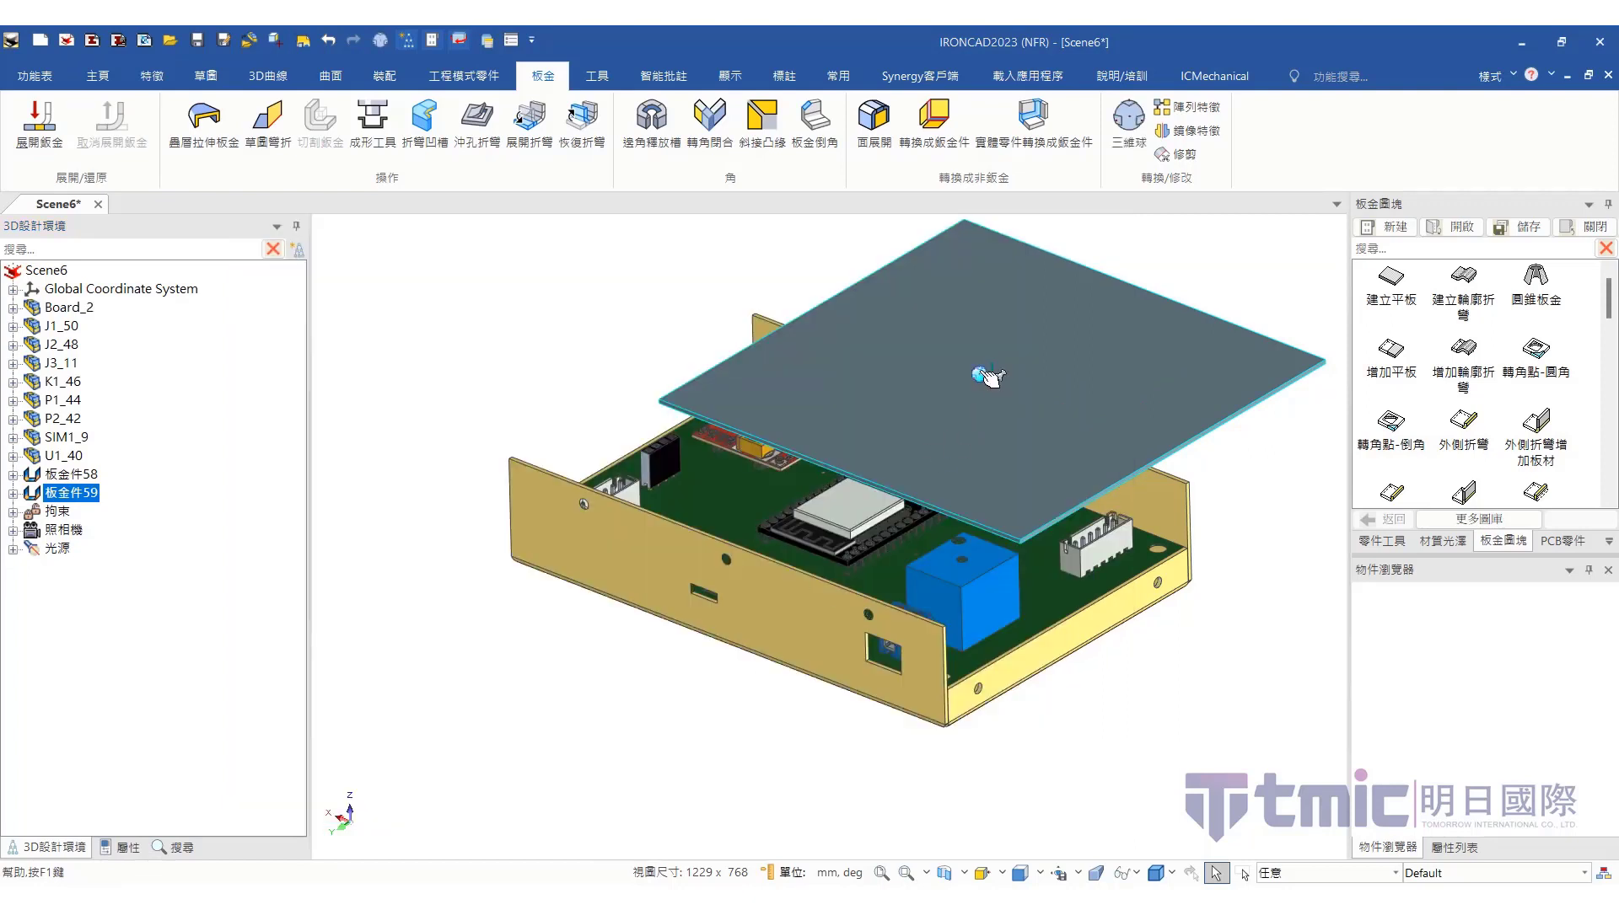
Move the plate's centre to the midpoint of the front long wall's upper edge with the TriBall
key(F10)
right_click(992, 382)
click(1046, 491)
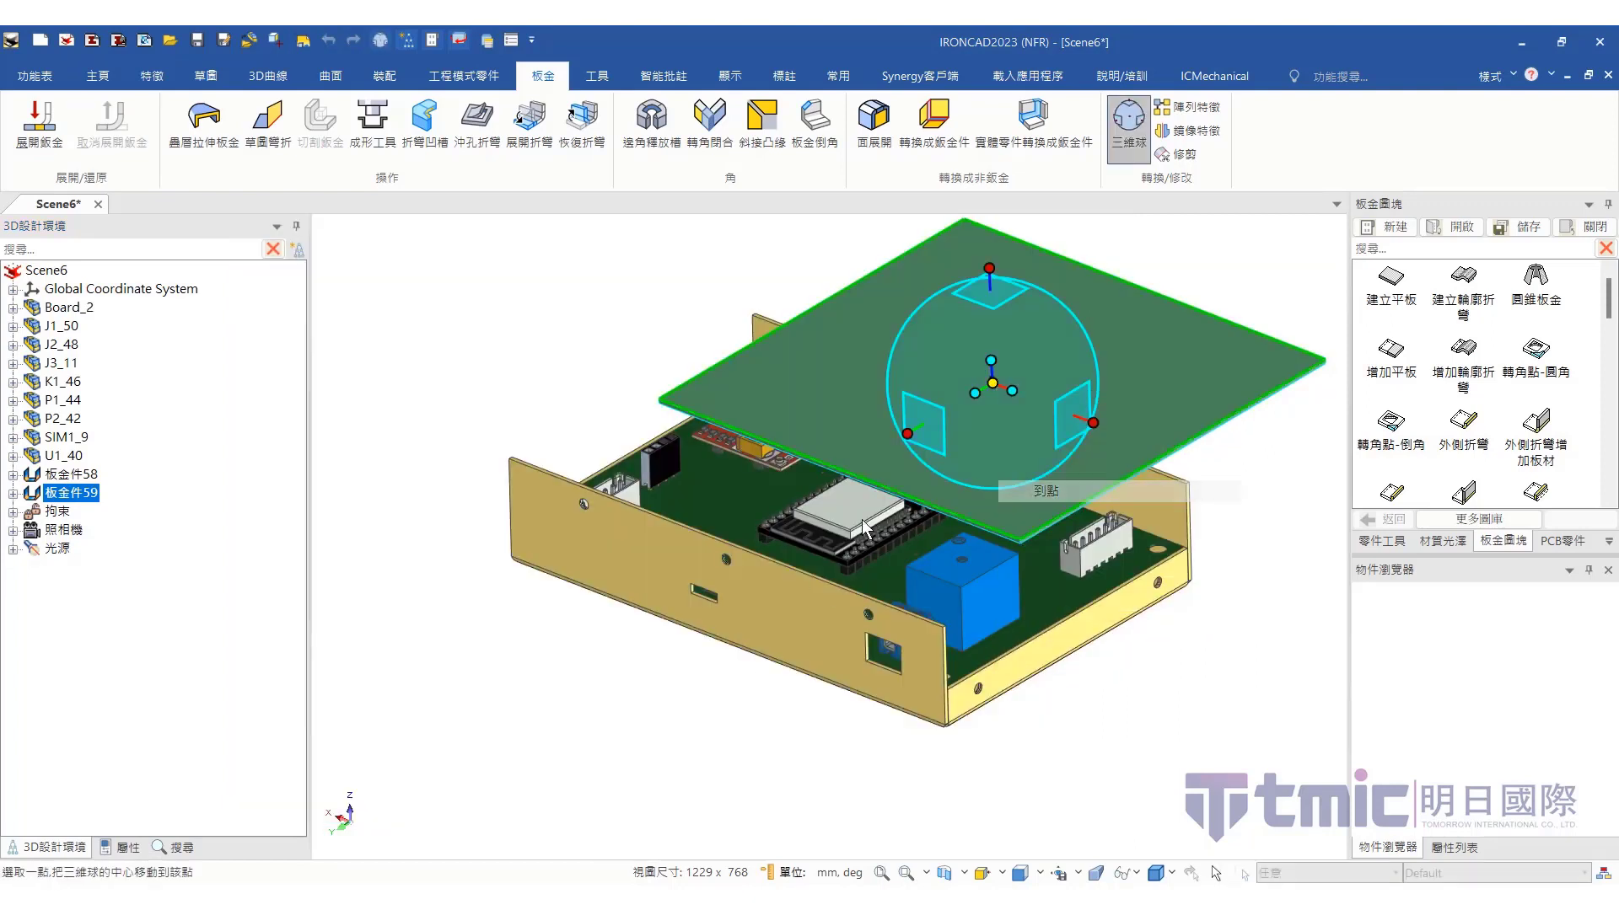
click(722, 540)
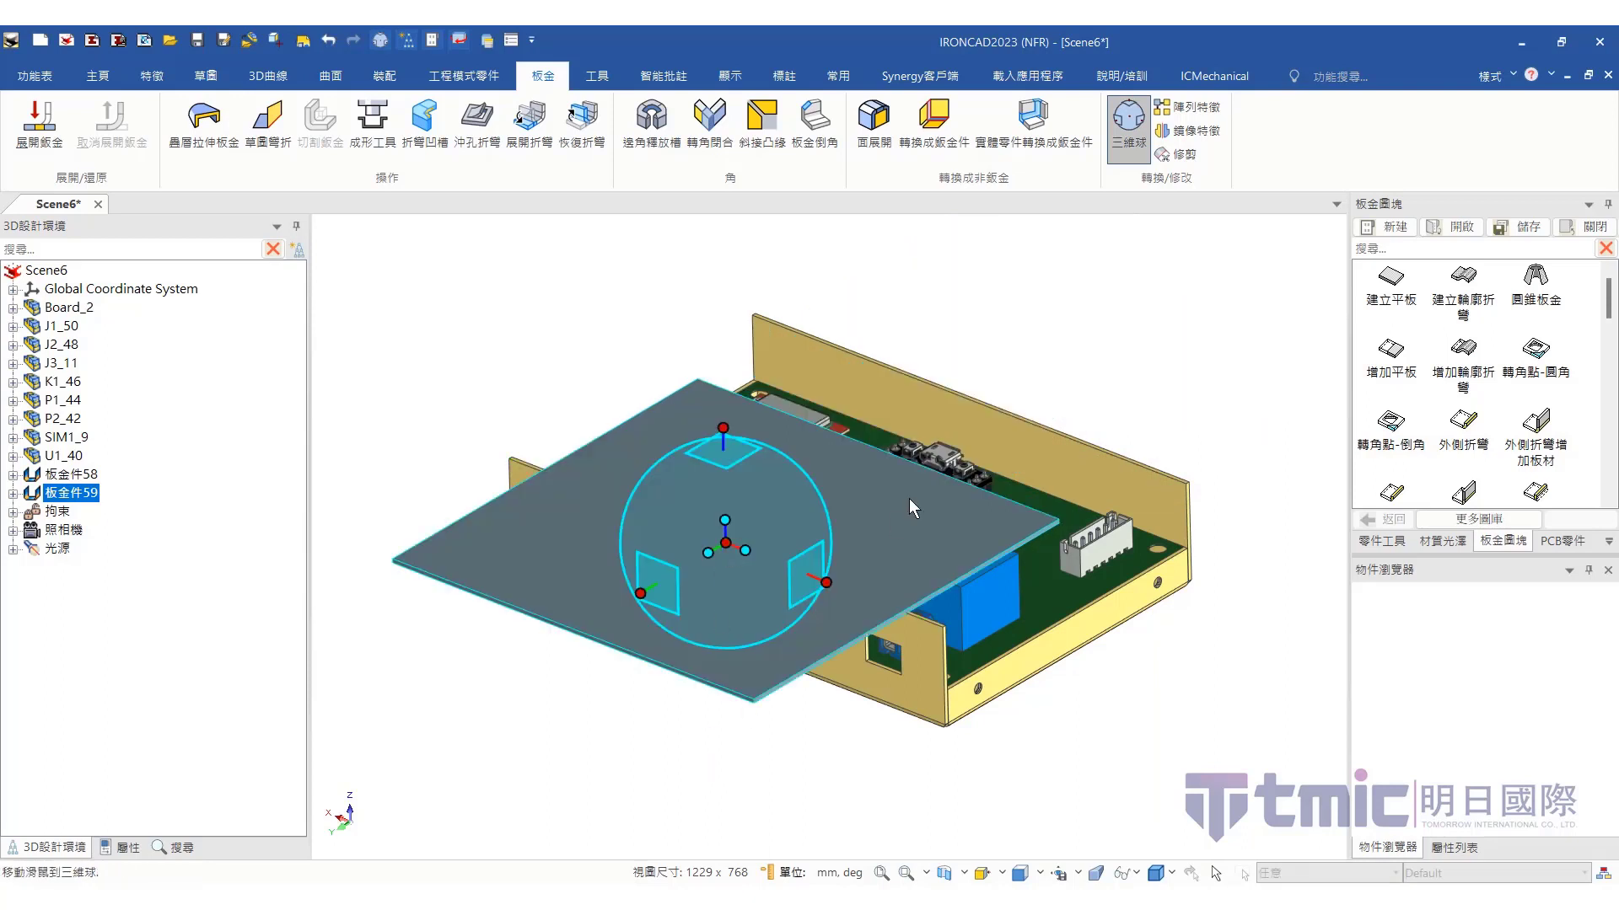
key(F10)
Stretch the plate toward the far long wall and extend its relay-side short edge to the enclosure's end, making it 111.8 mm long
click(736, 477)
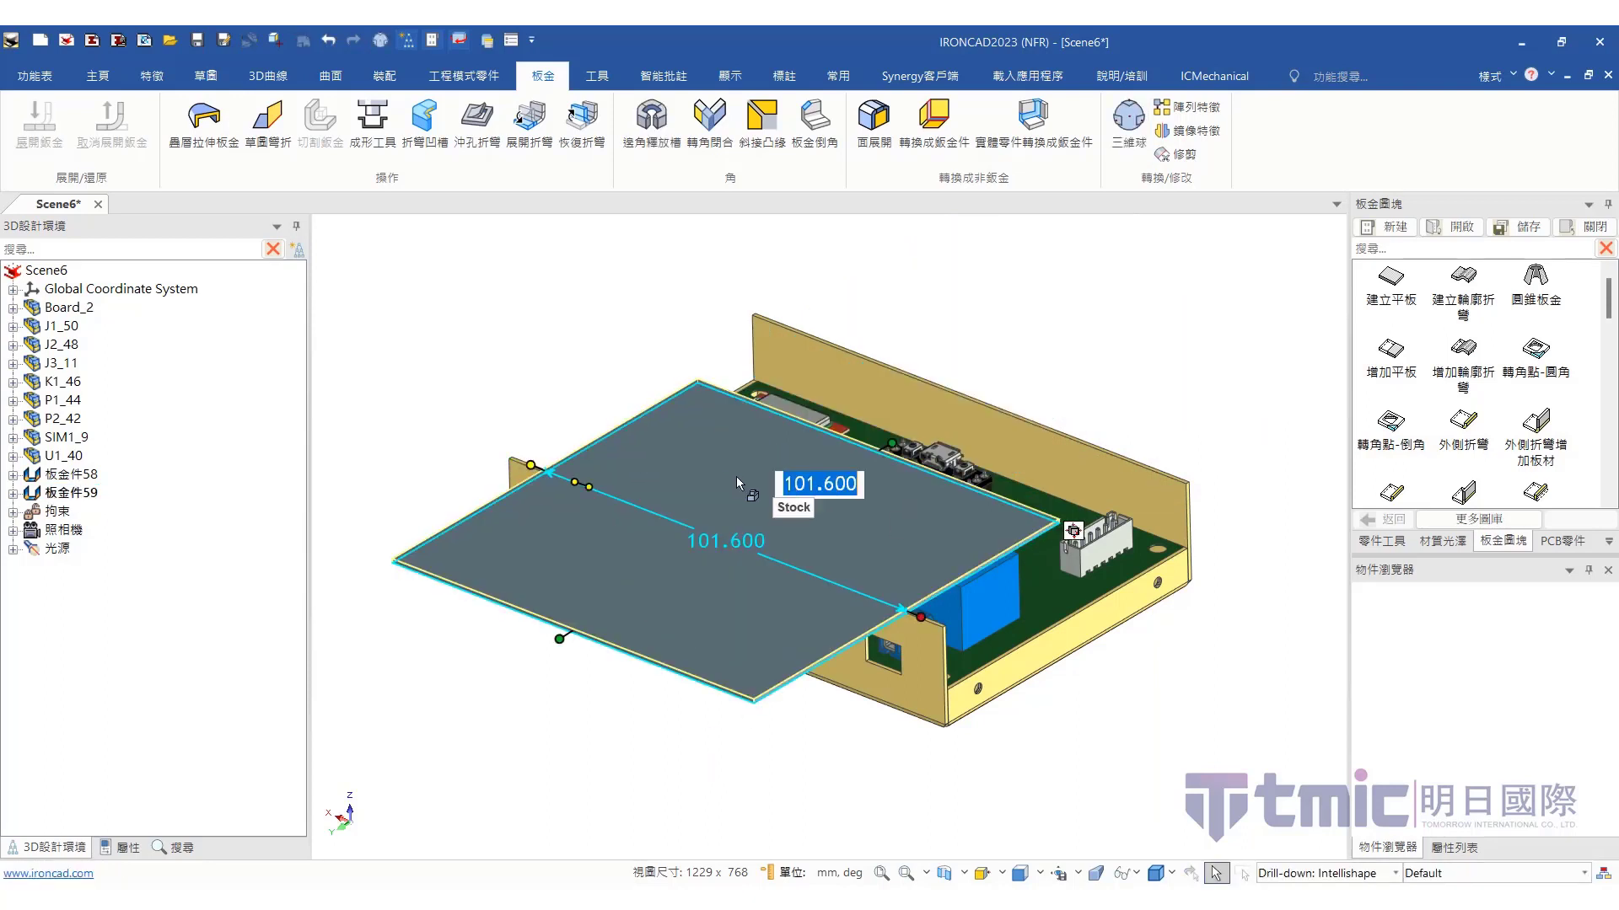
drag(892, 442, 1001, 408)
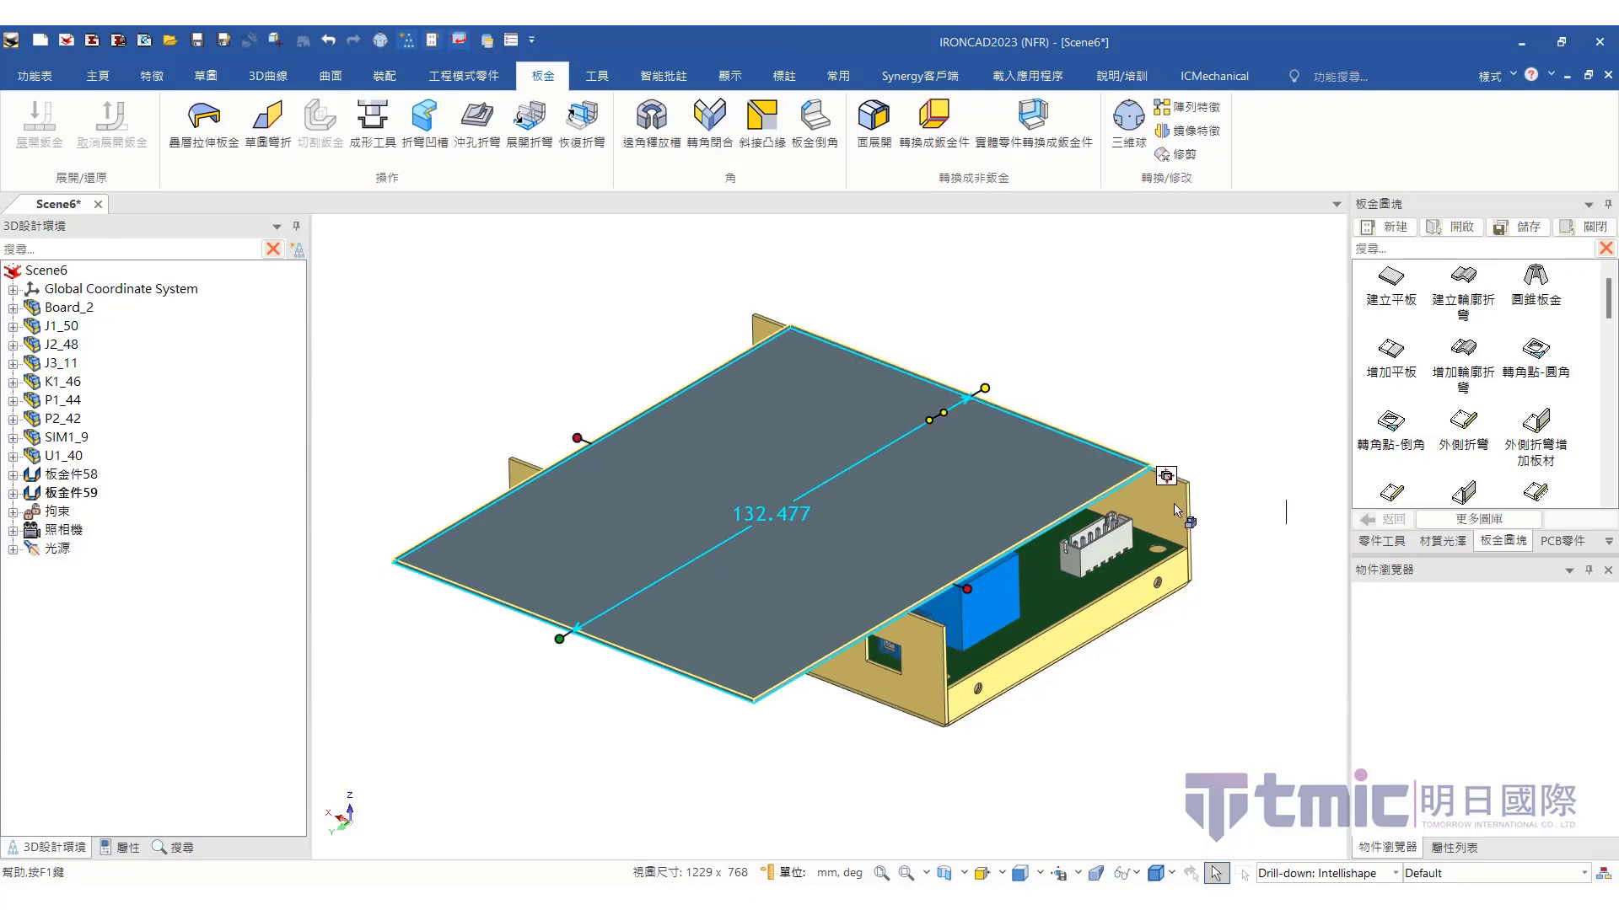
scroll(1187, 516, up, 3)
scroll(907, 553, down, 3)
drag(800, 624, 886, 692)
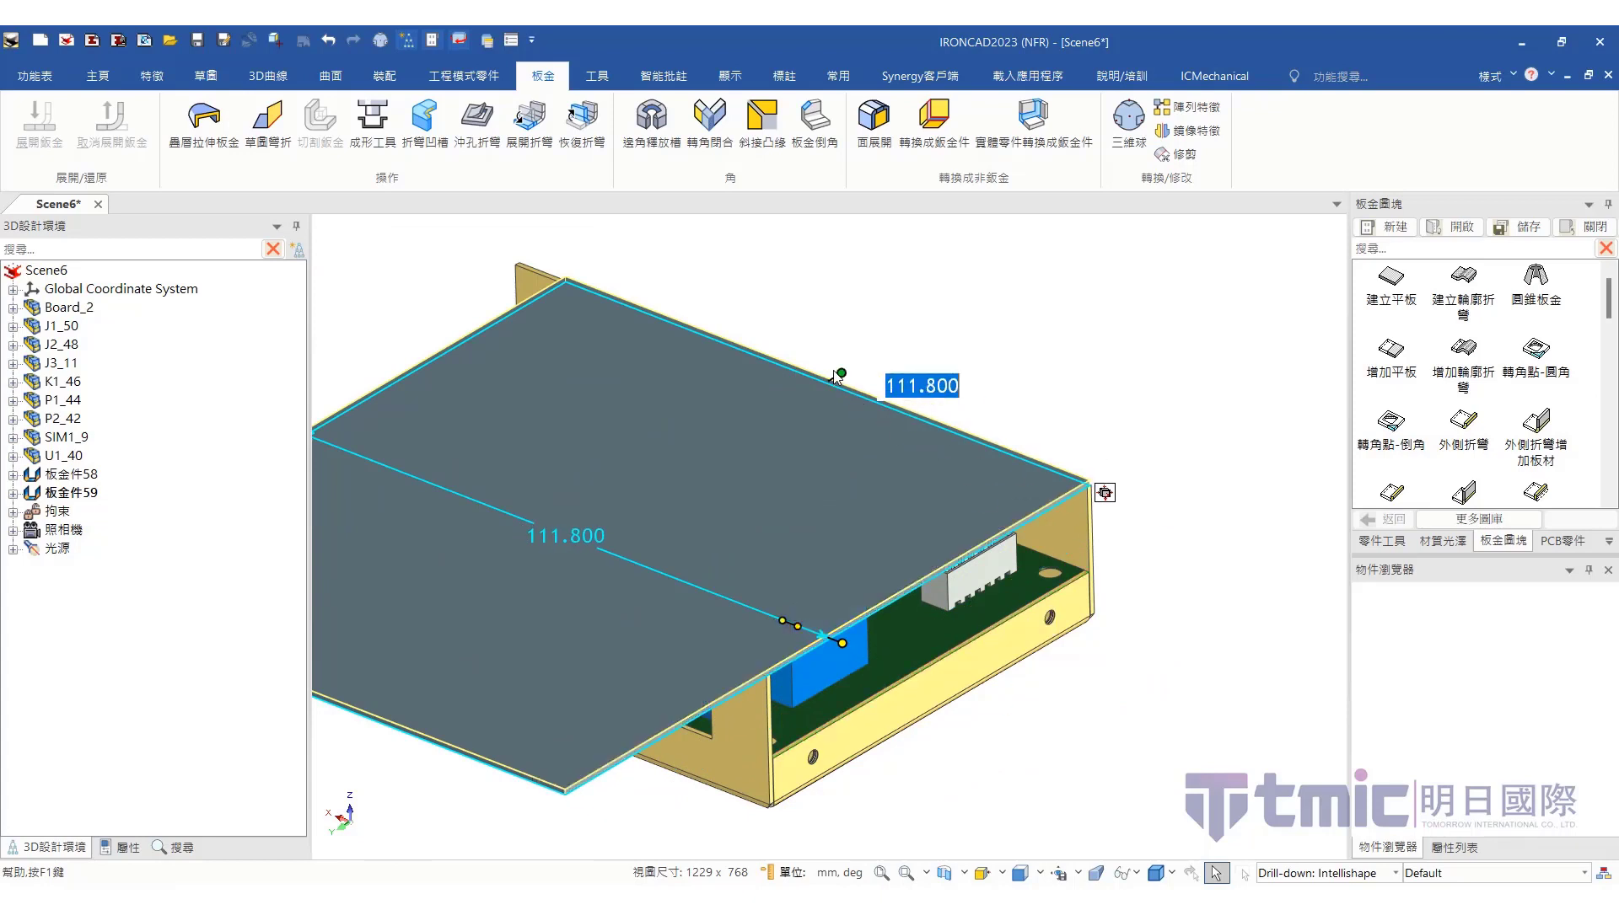
Fit the plate's two long edges to the enclosure's long walls, giving a width of 82 mm
click(917, 336)
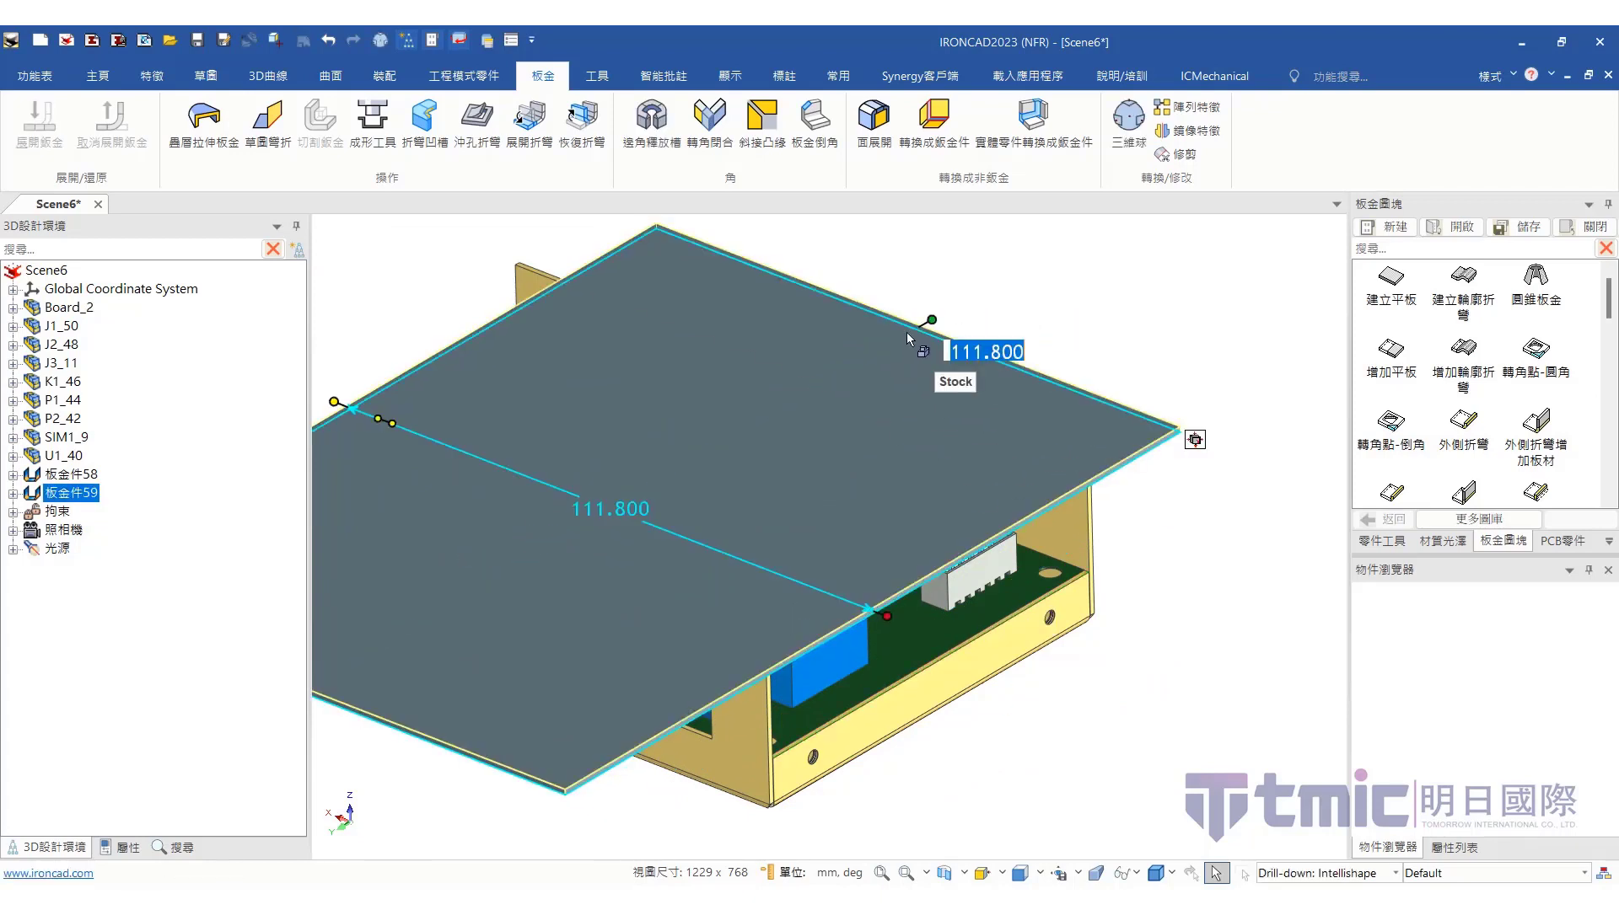
drag(917, 335, 1224, 422)
drag(1098, 507, 1106, 496)
scroll(556, 648, down, 3)
drag(429, 657, 780, 678)
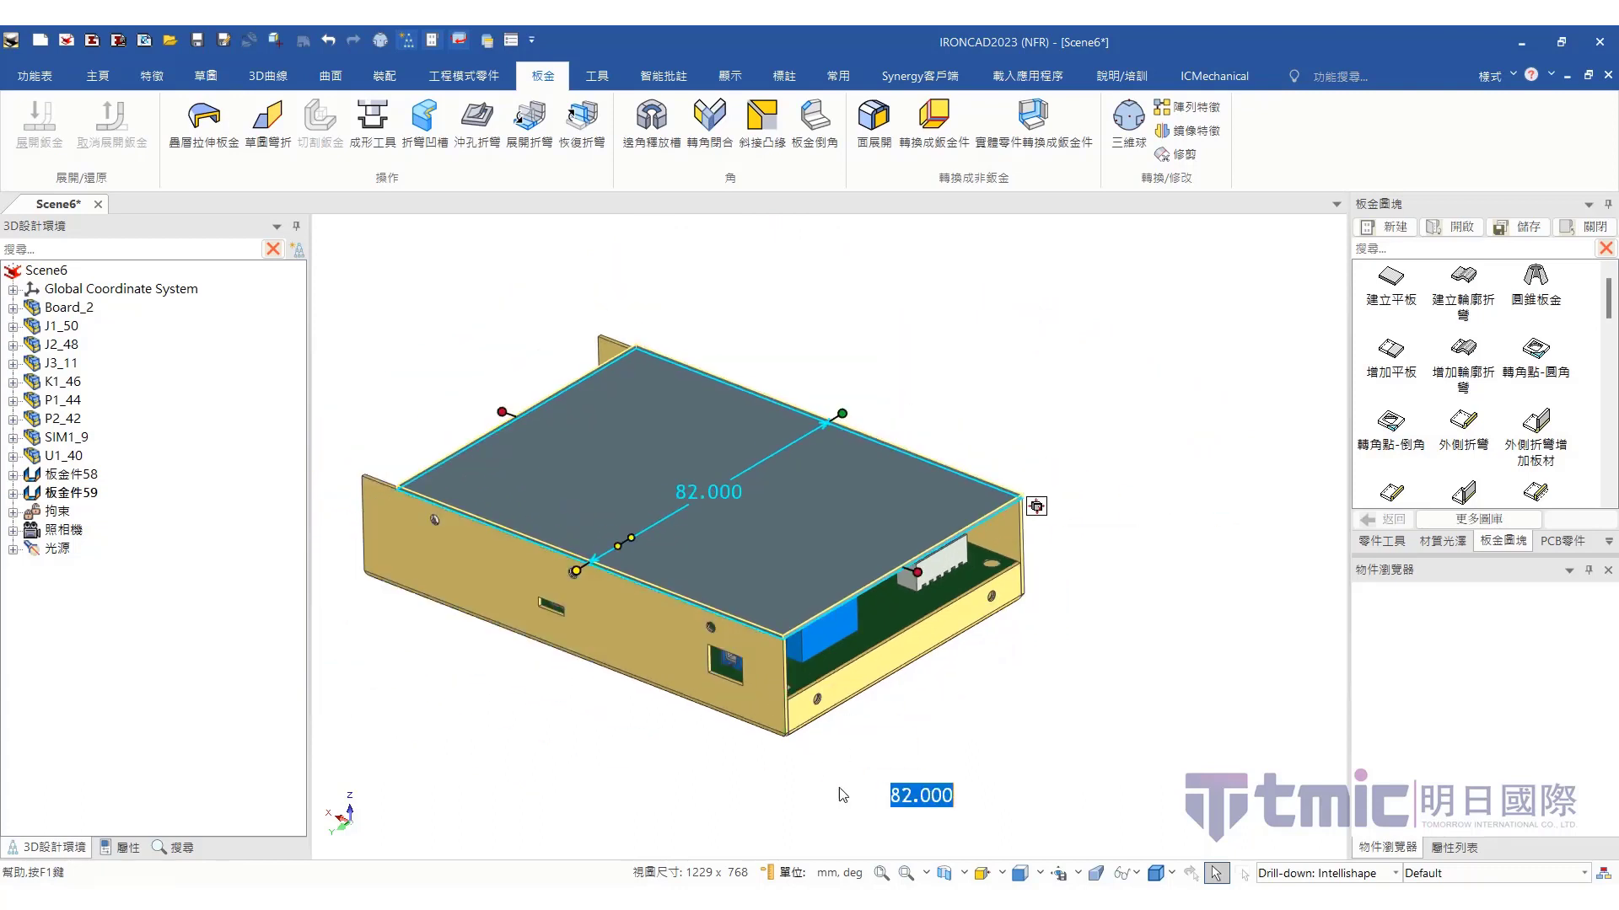
Extend the plate's remaining short edge to the enclosure's end opposite the relay
middle_drag(780, 678, 587, 454)
scroll(584, 448, up, 3)
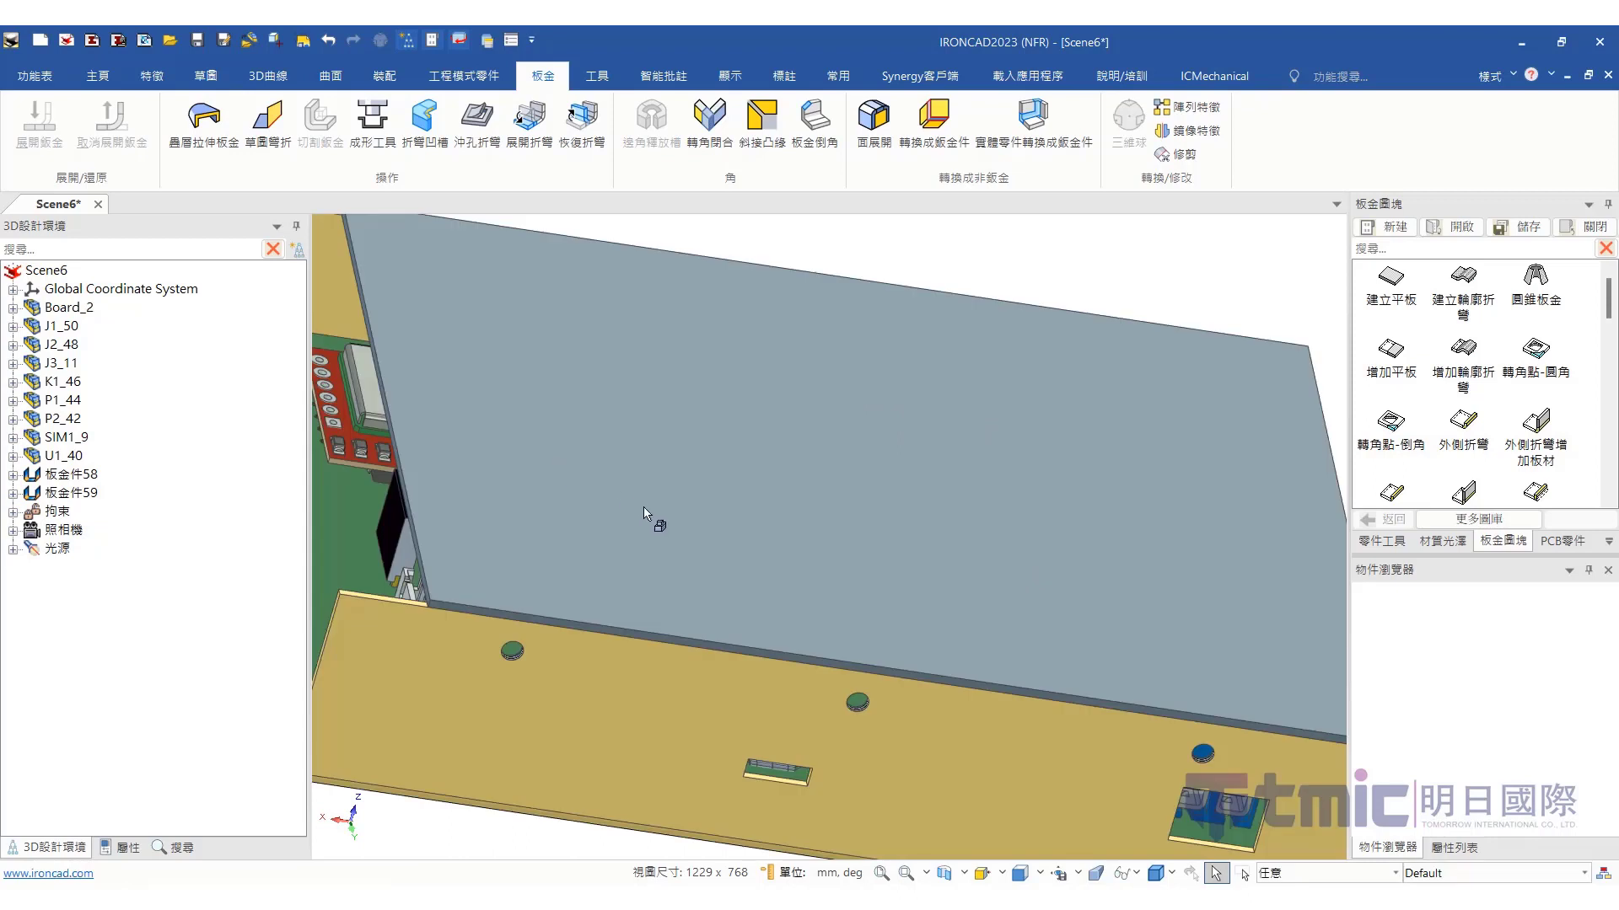
shift+middle_drag(642, 509, 842, 499)
click(809, 499)
click(803, 497)
drag(667, 451, 516, 444)
click(373, 436)
scroll(513, 444, down, 3)
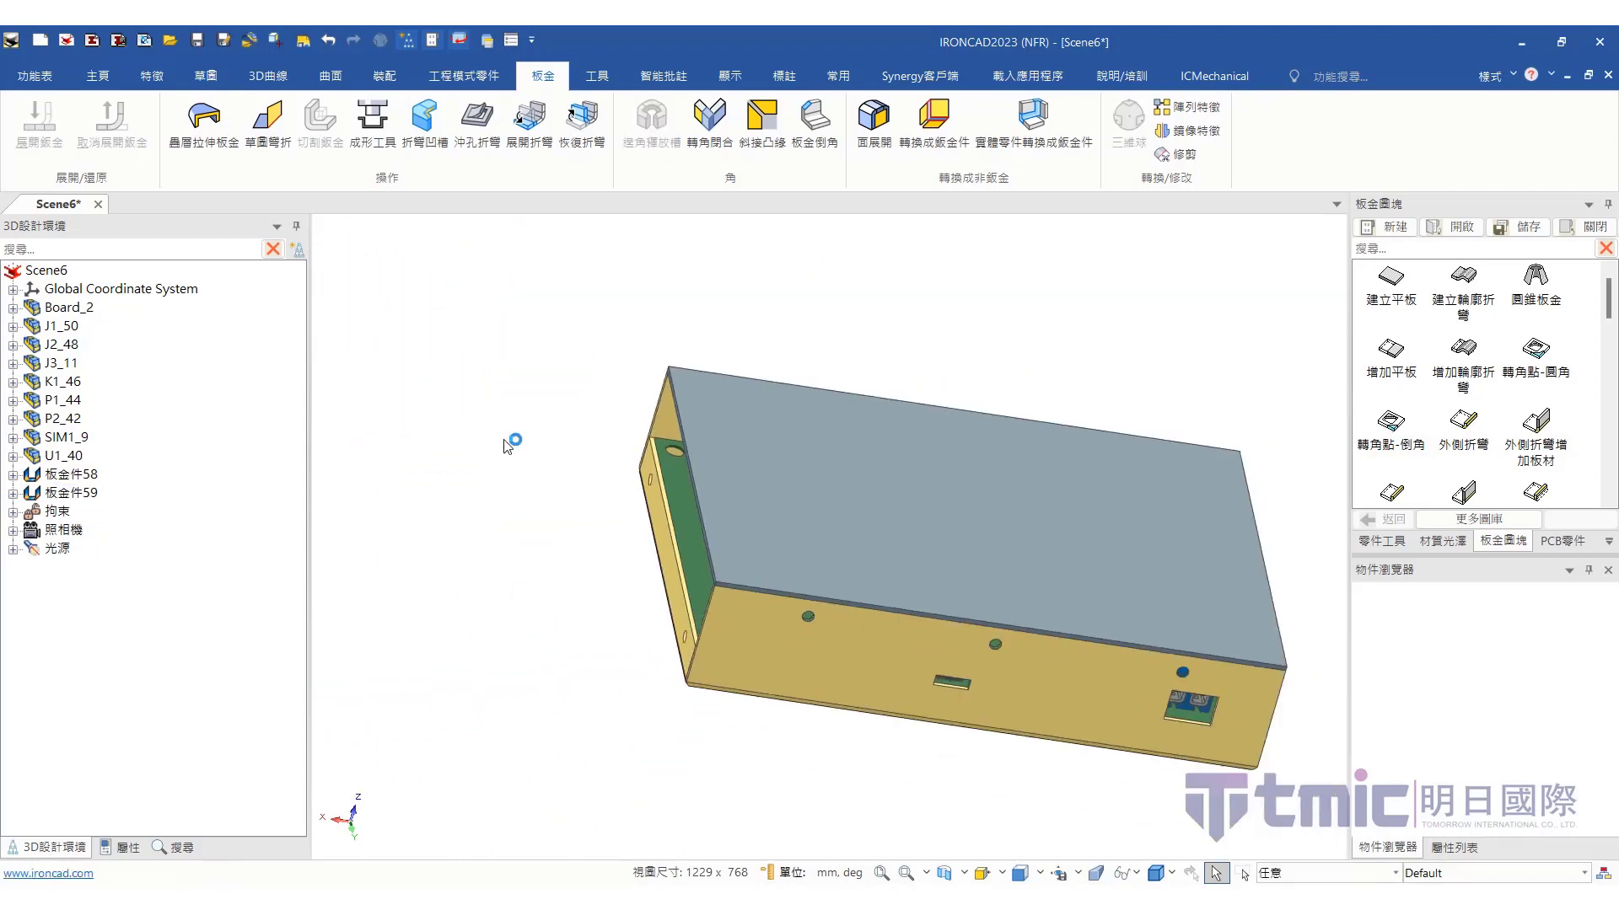
Add a material-inside bend (材料在內-折彎) along the cover plate's long edge above the connector openings
middle_drag(512, 444, 952, 598)
scroll(953, 599, up, 2)
scroll(953, 599, up, 1)
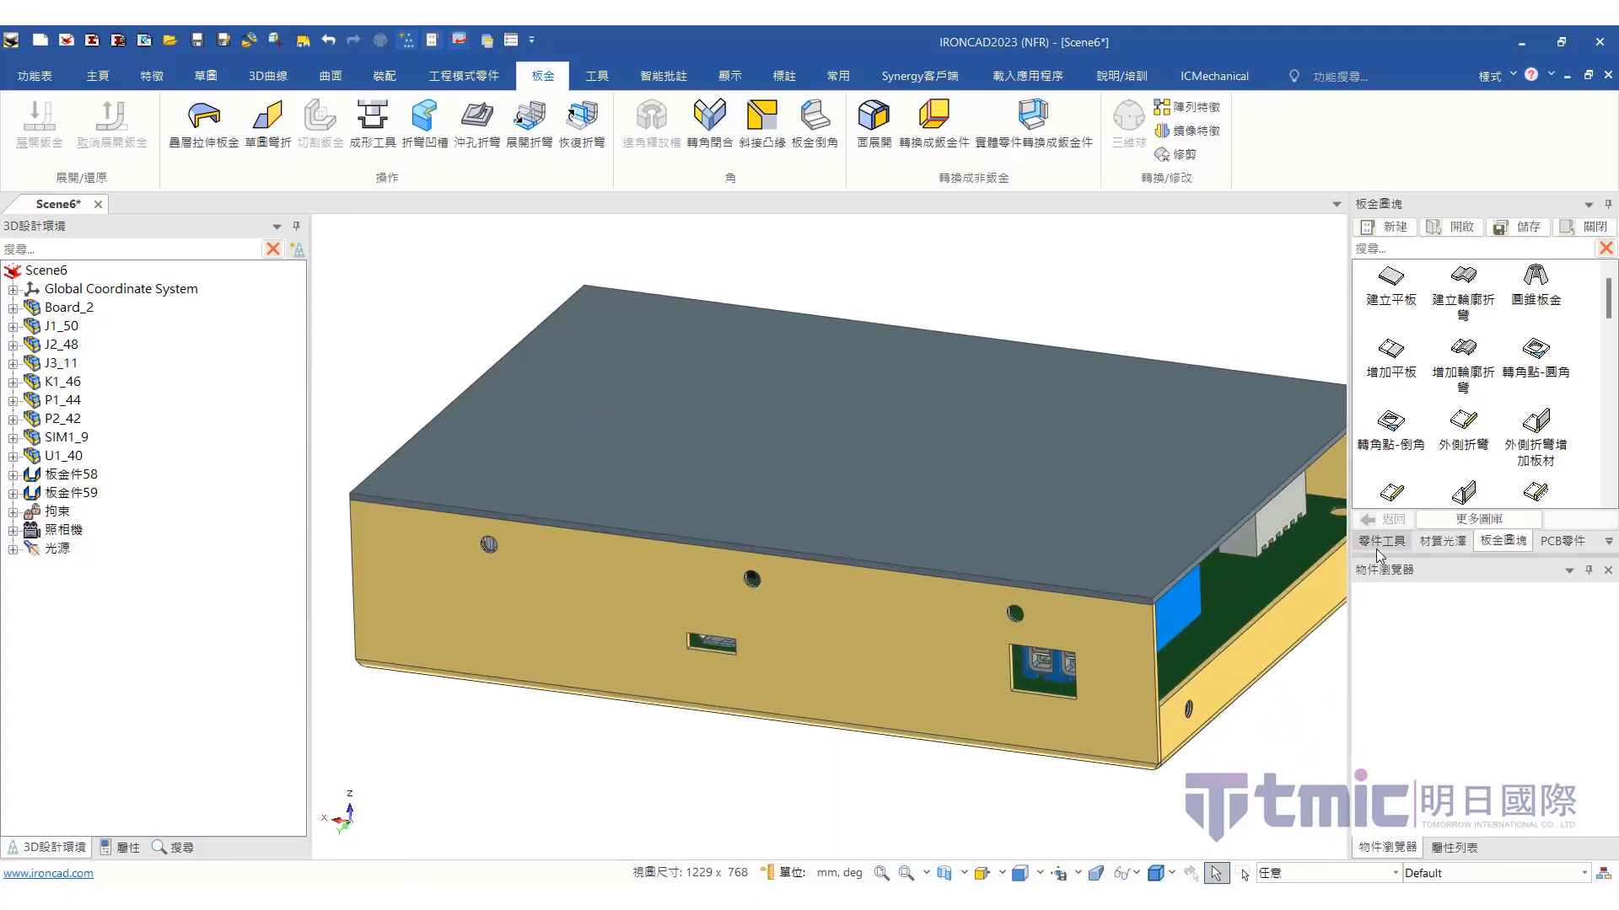
scroll(1416, 406, down, 1)
drag(1392, 410, 802, 558)
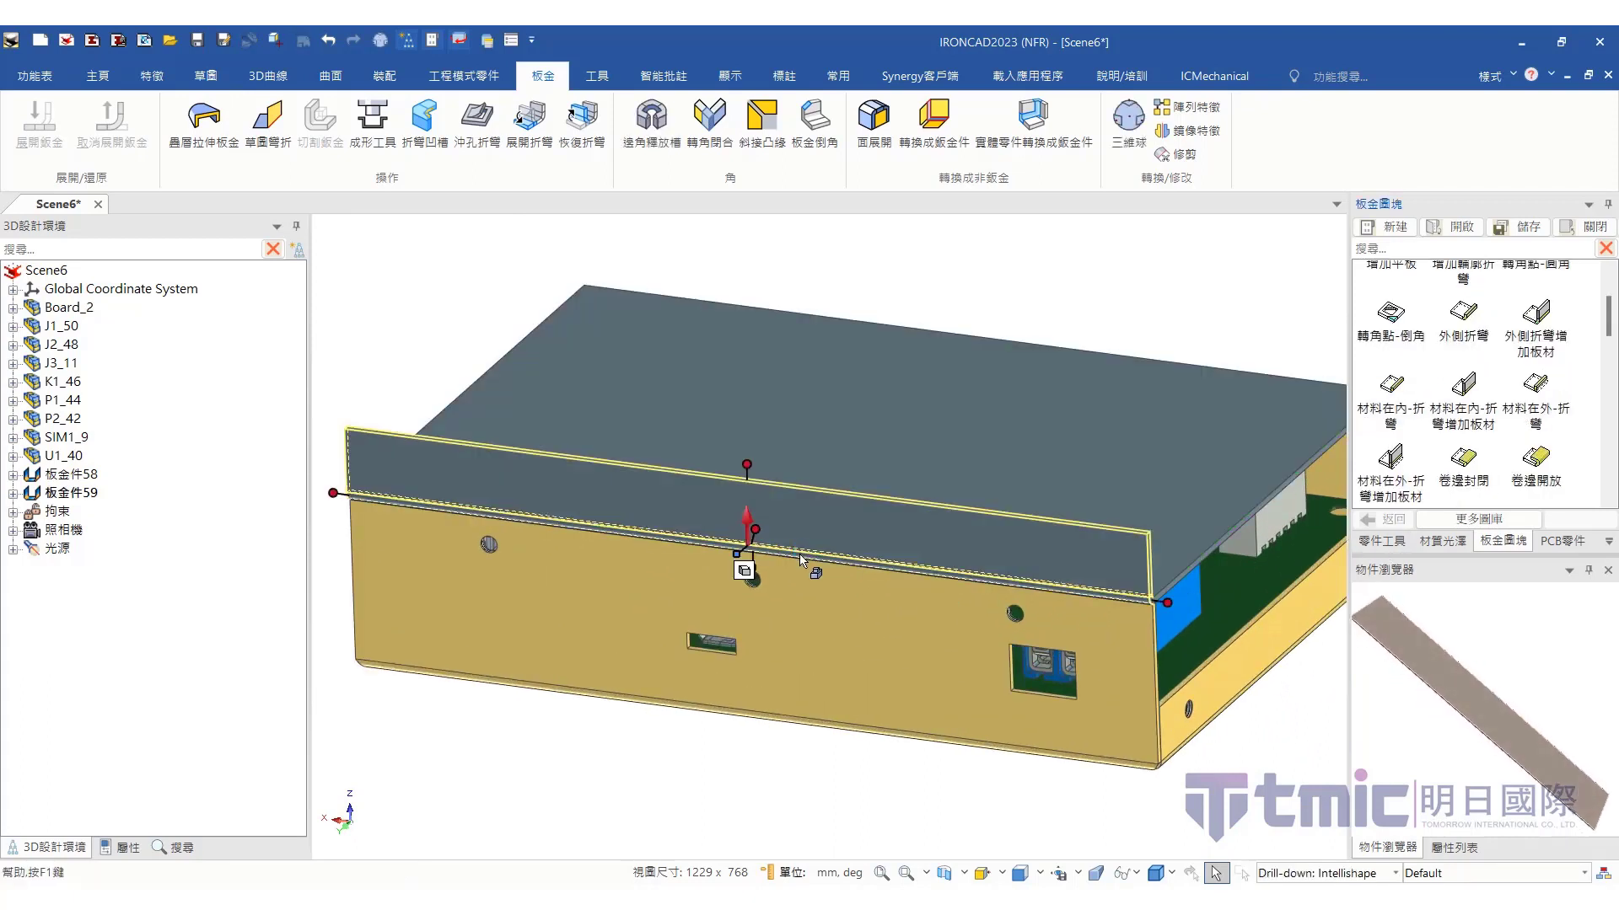
Flip the cover's new bend so its flange points downward over the long wall's outer face
scroll(792, 540, up, 3)
click(784, 502)
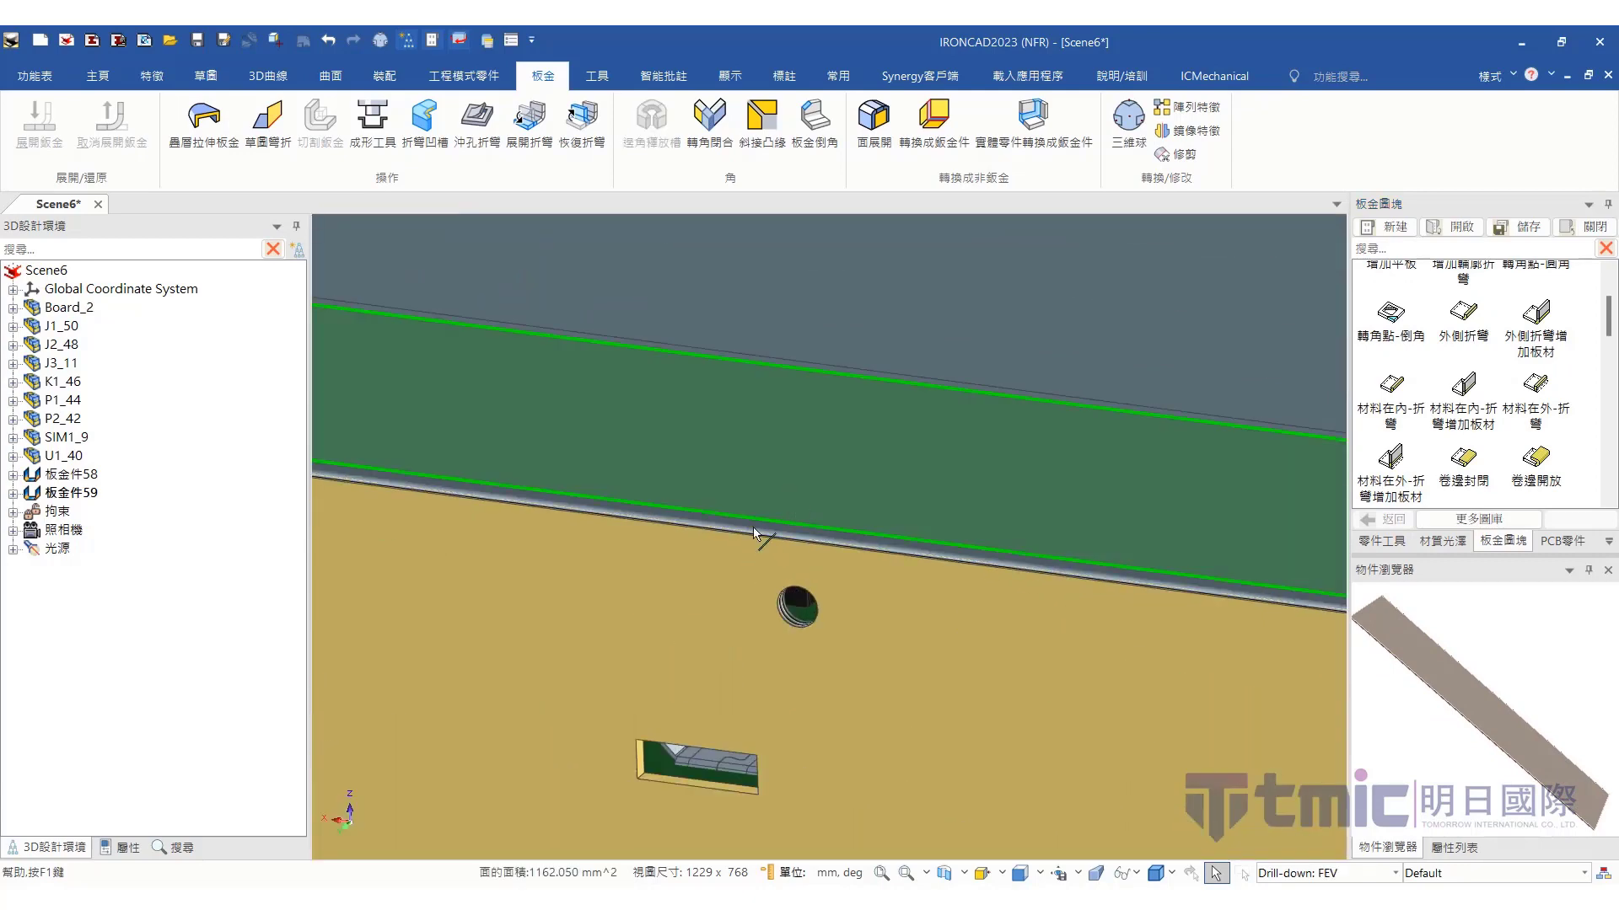
click(14, 493)
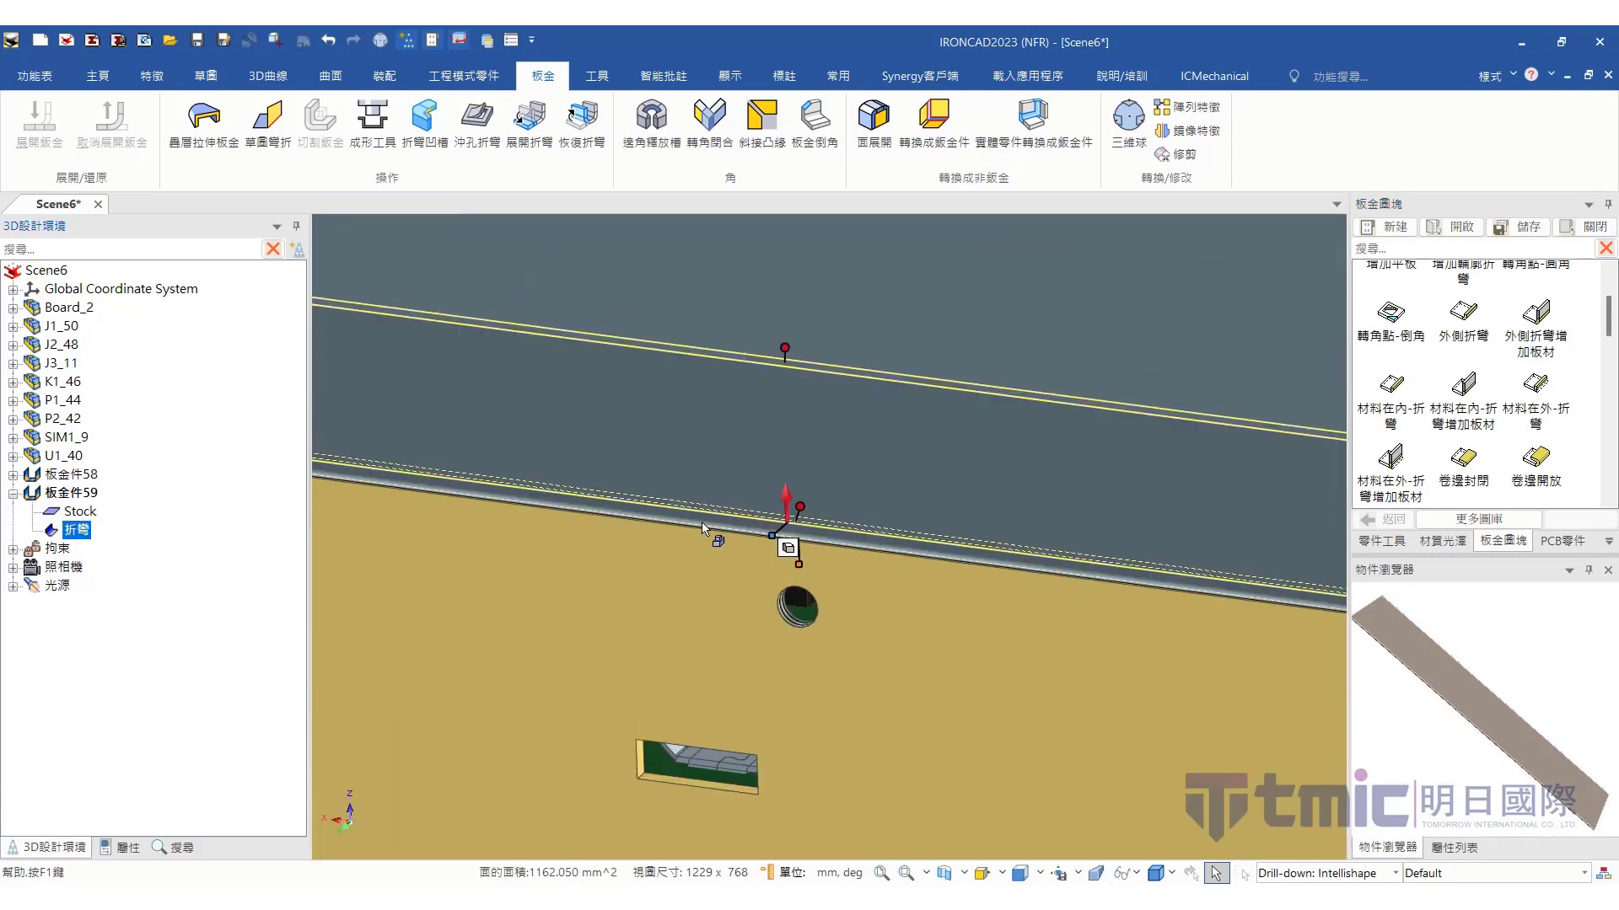
scroll(788, 536, down, 1)
click(76, 529)
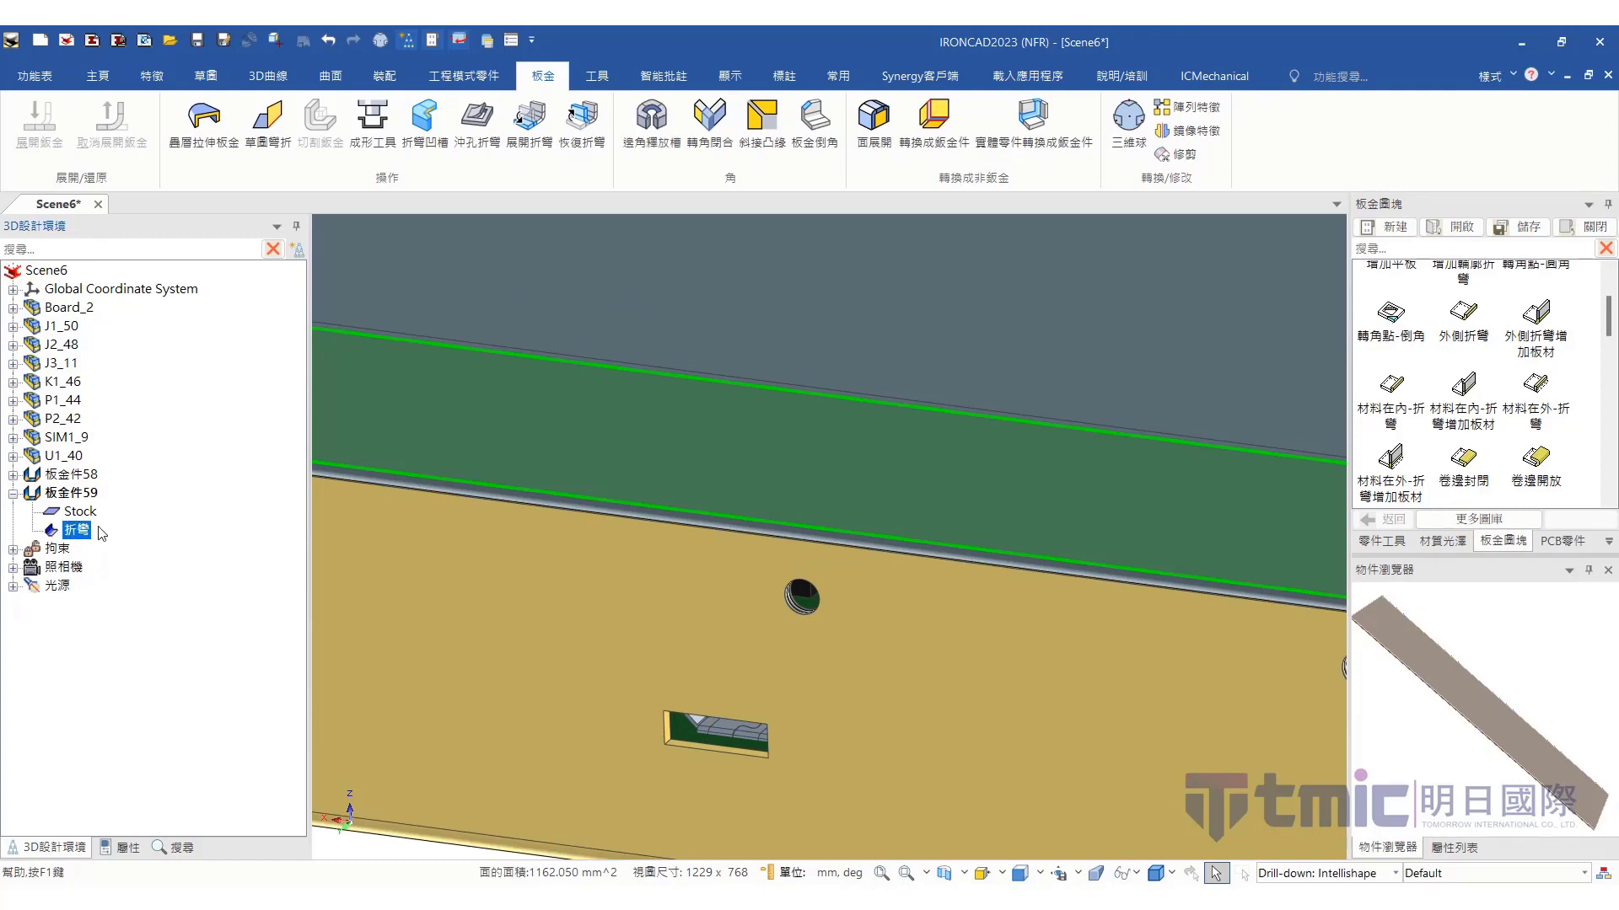
scroll(524, 544, up, 1)
click(835, 504)
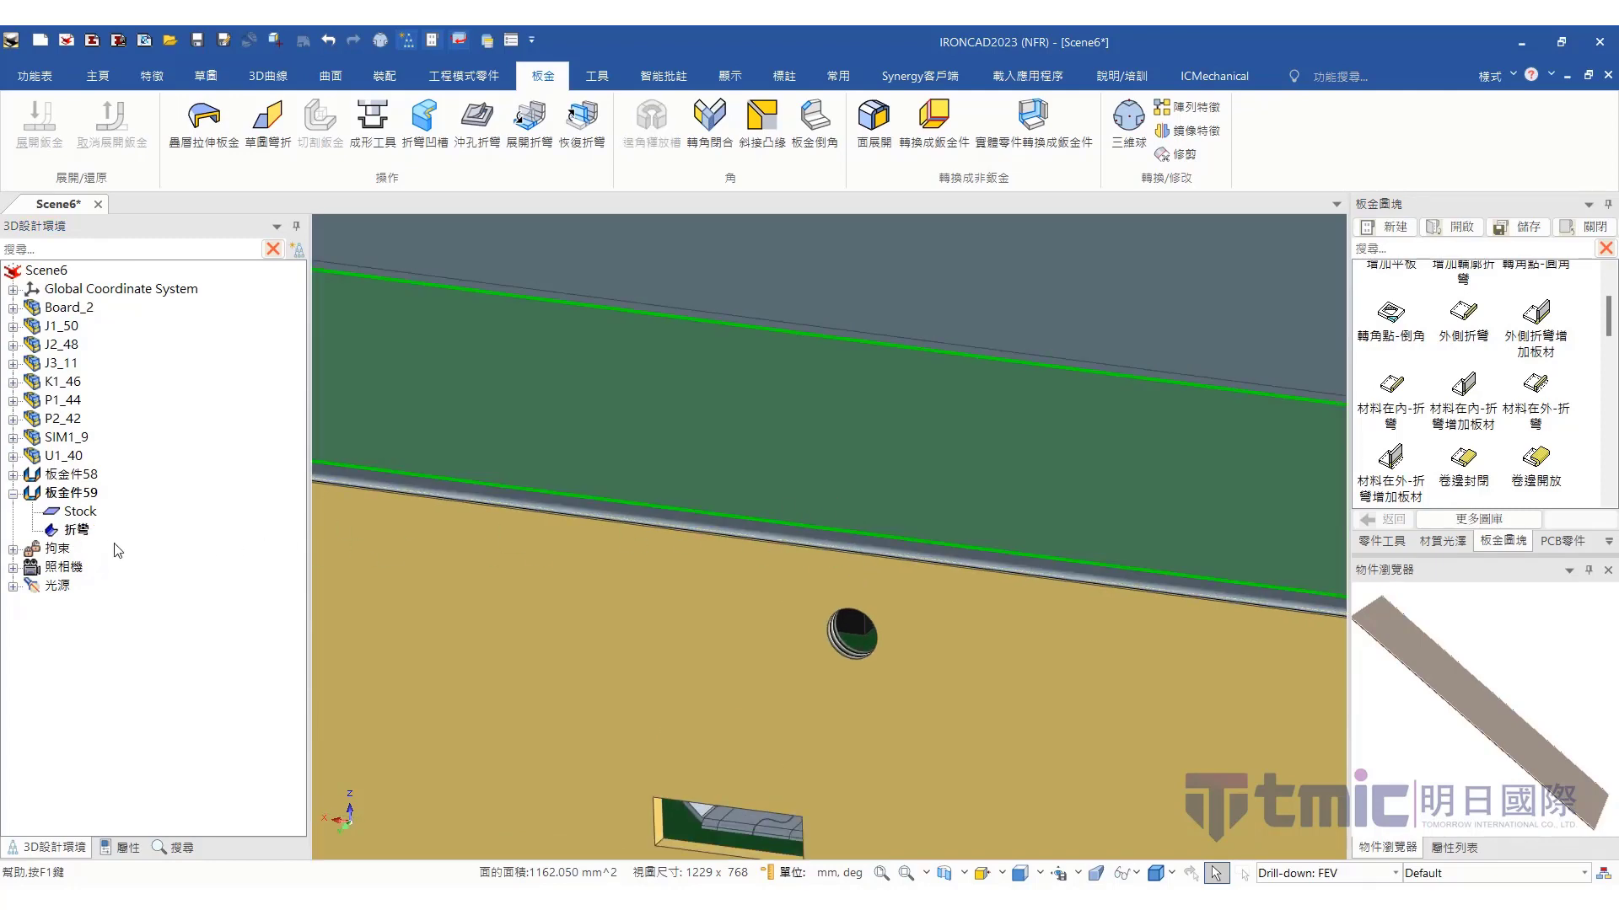
click(80, 529)
middle_drag(837, 506, 843, 665)
Edit the bend sheet length (折彎板料長度) of the cover's long-side flange so it ends higher on the wall
right_click(848, 654)
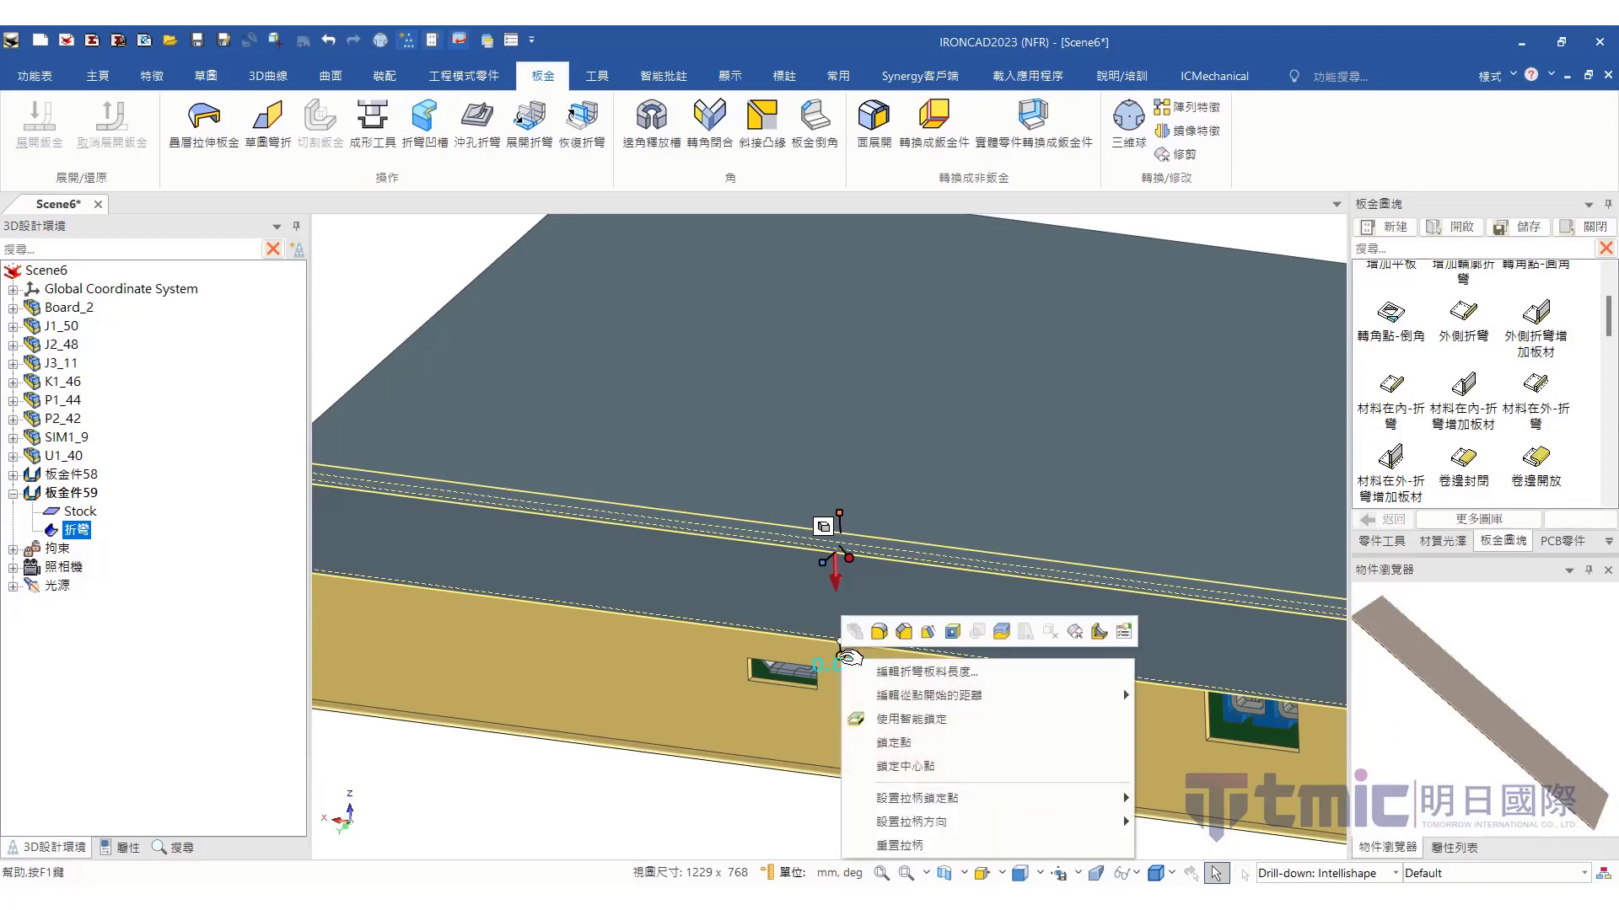
click(907, 670)
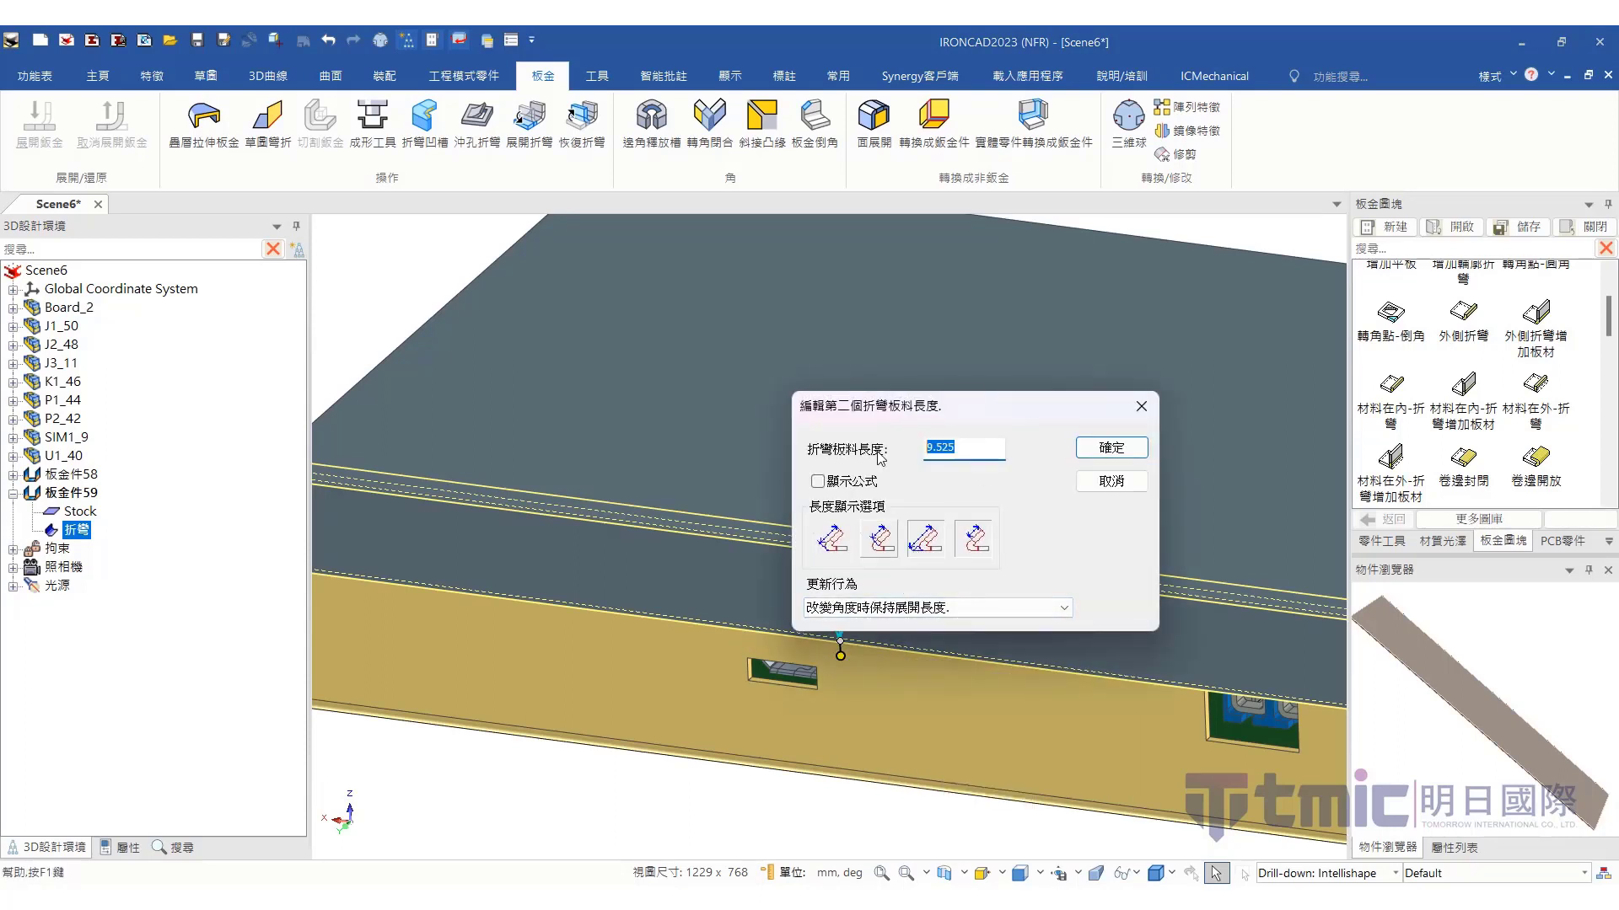
click(1104, 460)
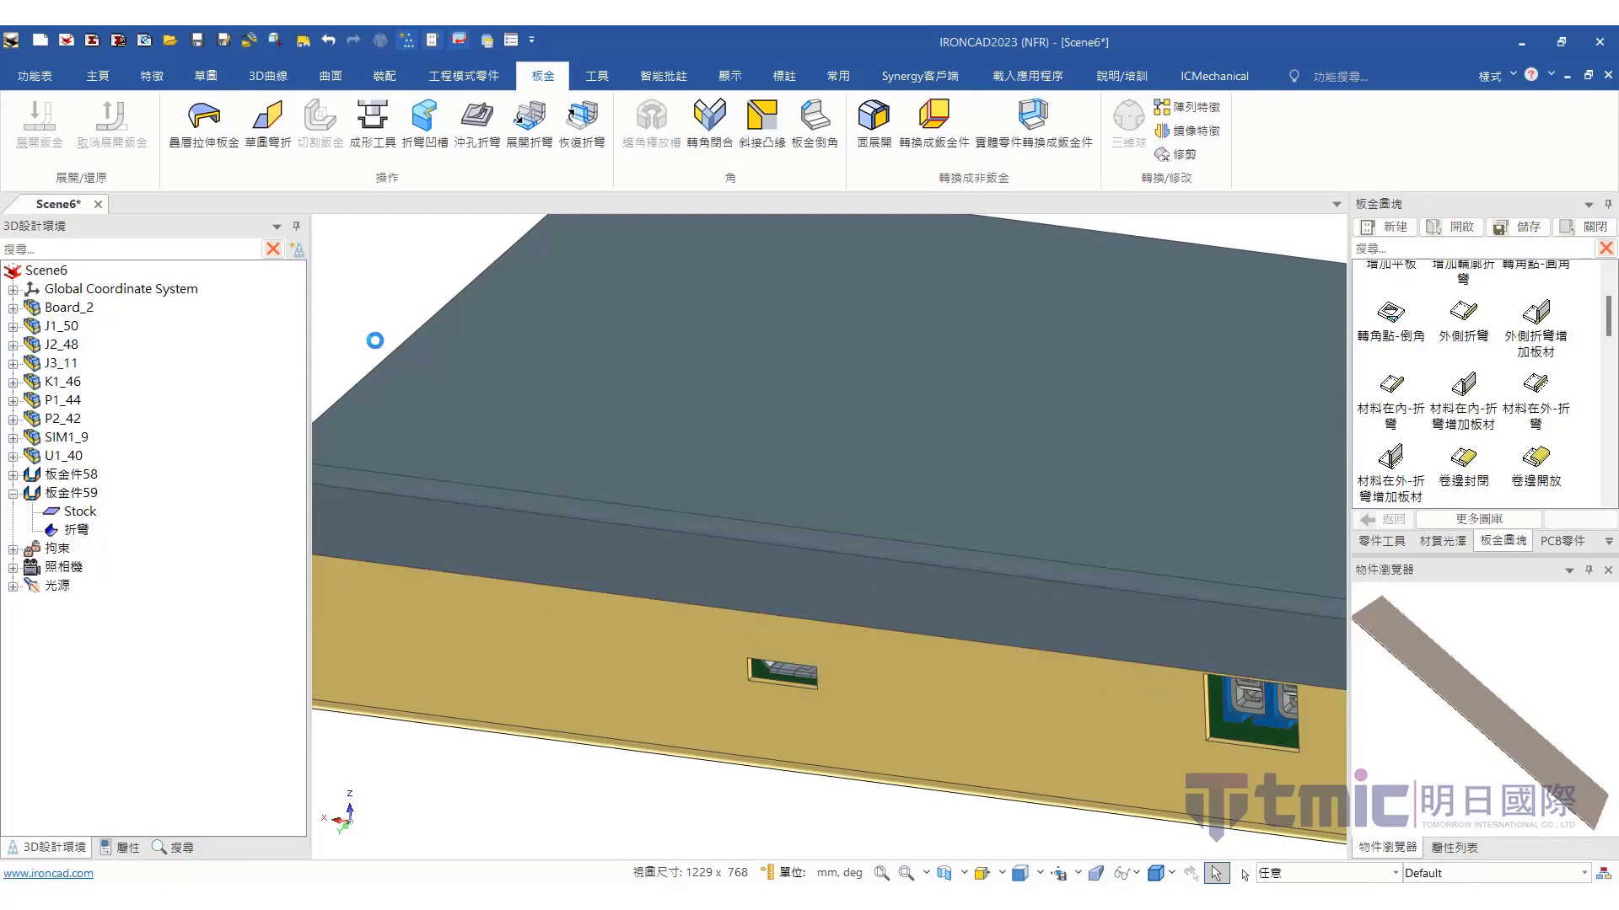
Add a material-inside bend (材料在內-折彎) on the cover's short edge at the relay end and extend its flange to the enclosure's lower edge
scroll(372, 346, down, 5)
scroll(988, 604, up, 5)
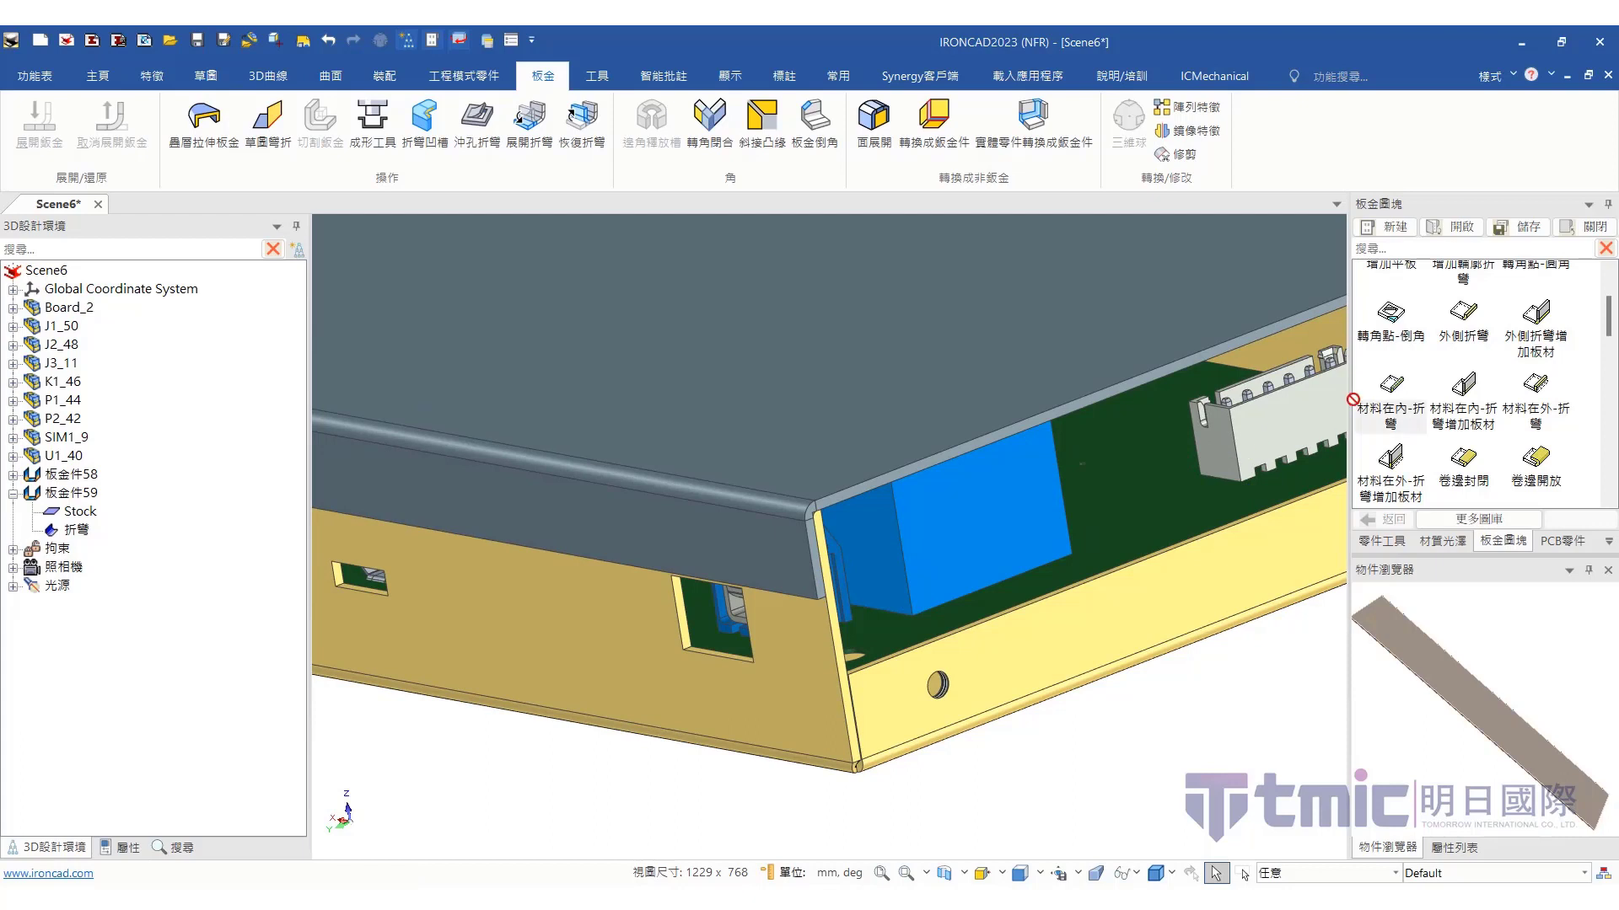
drag(1353, 400, 1096, 410)
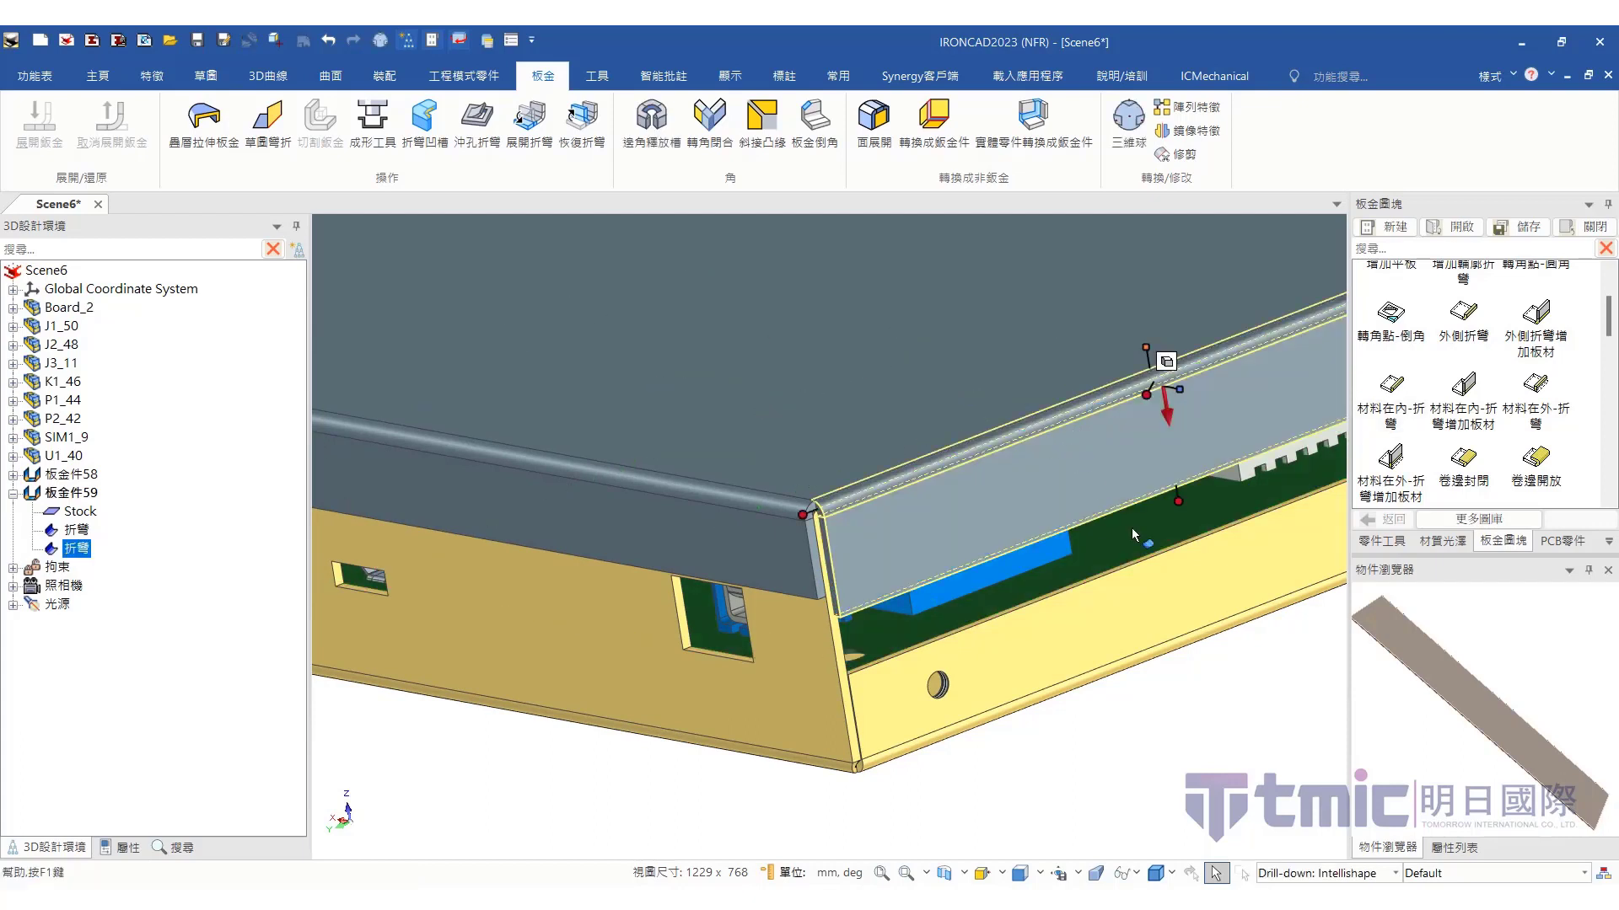
drag(1182, 513, 1203, 662)
drag(898, 792, 900, 791)
click(1015, 734)
Add a matching material-inside bend on the cover's opposite short edge and lengthen its flange to the enclosure's lower edge
scroll(995, 708, down, 5)
middle_drag(979, 683, 1184, 676)
scroll(576, 565, up, 5)
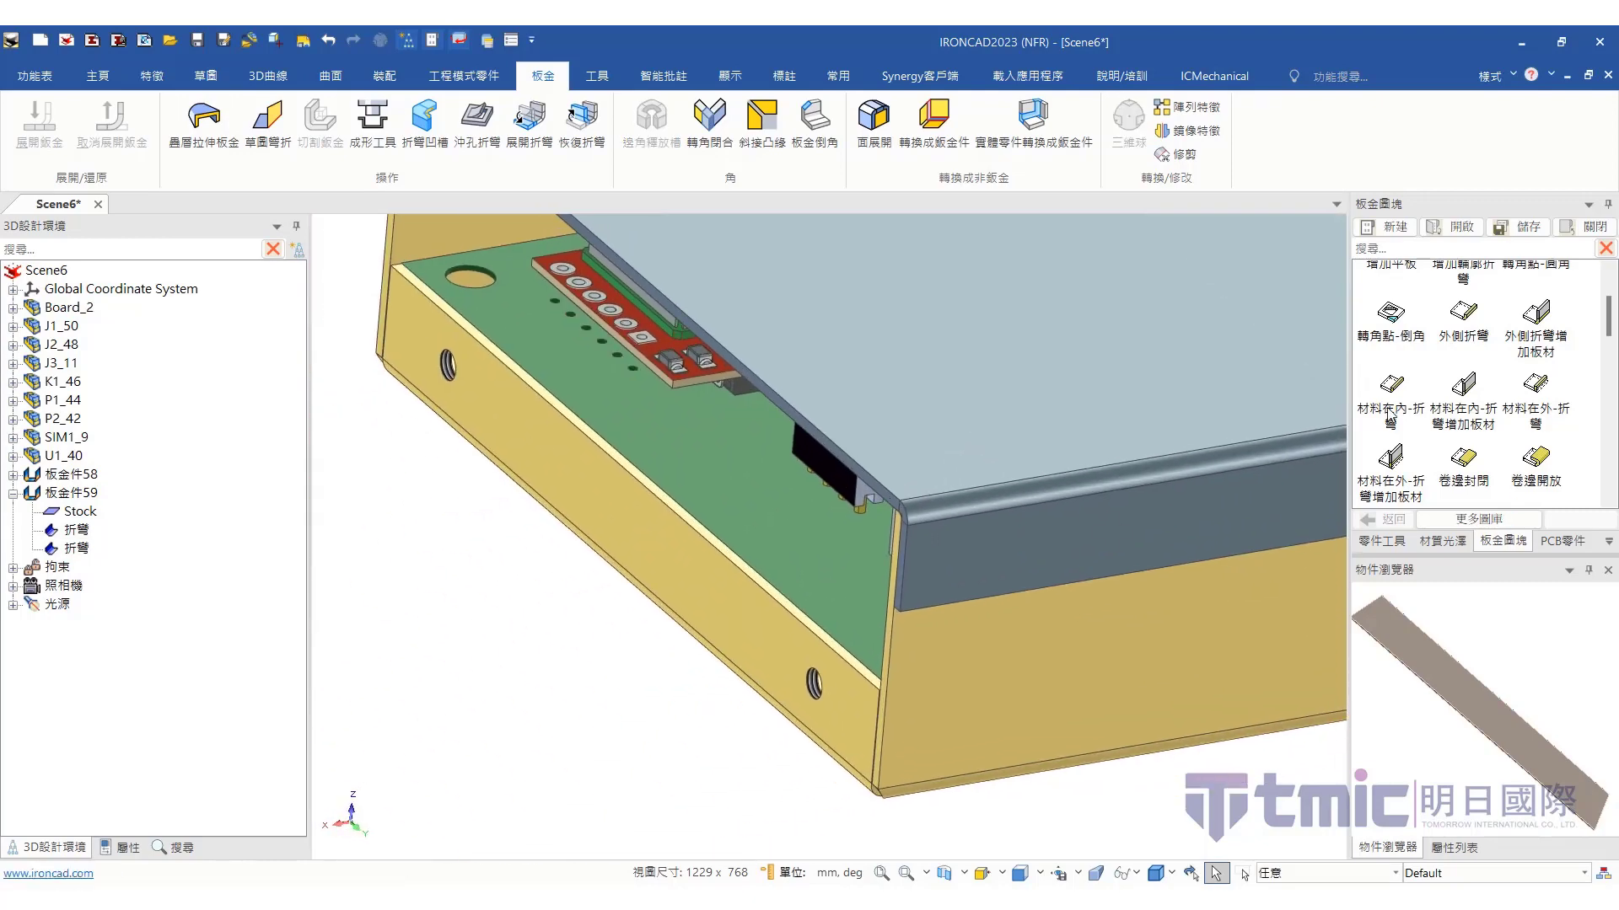
click(786, 412)
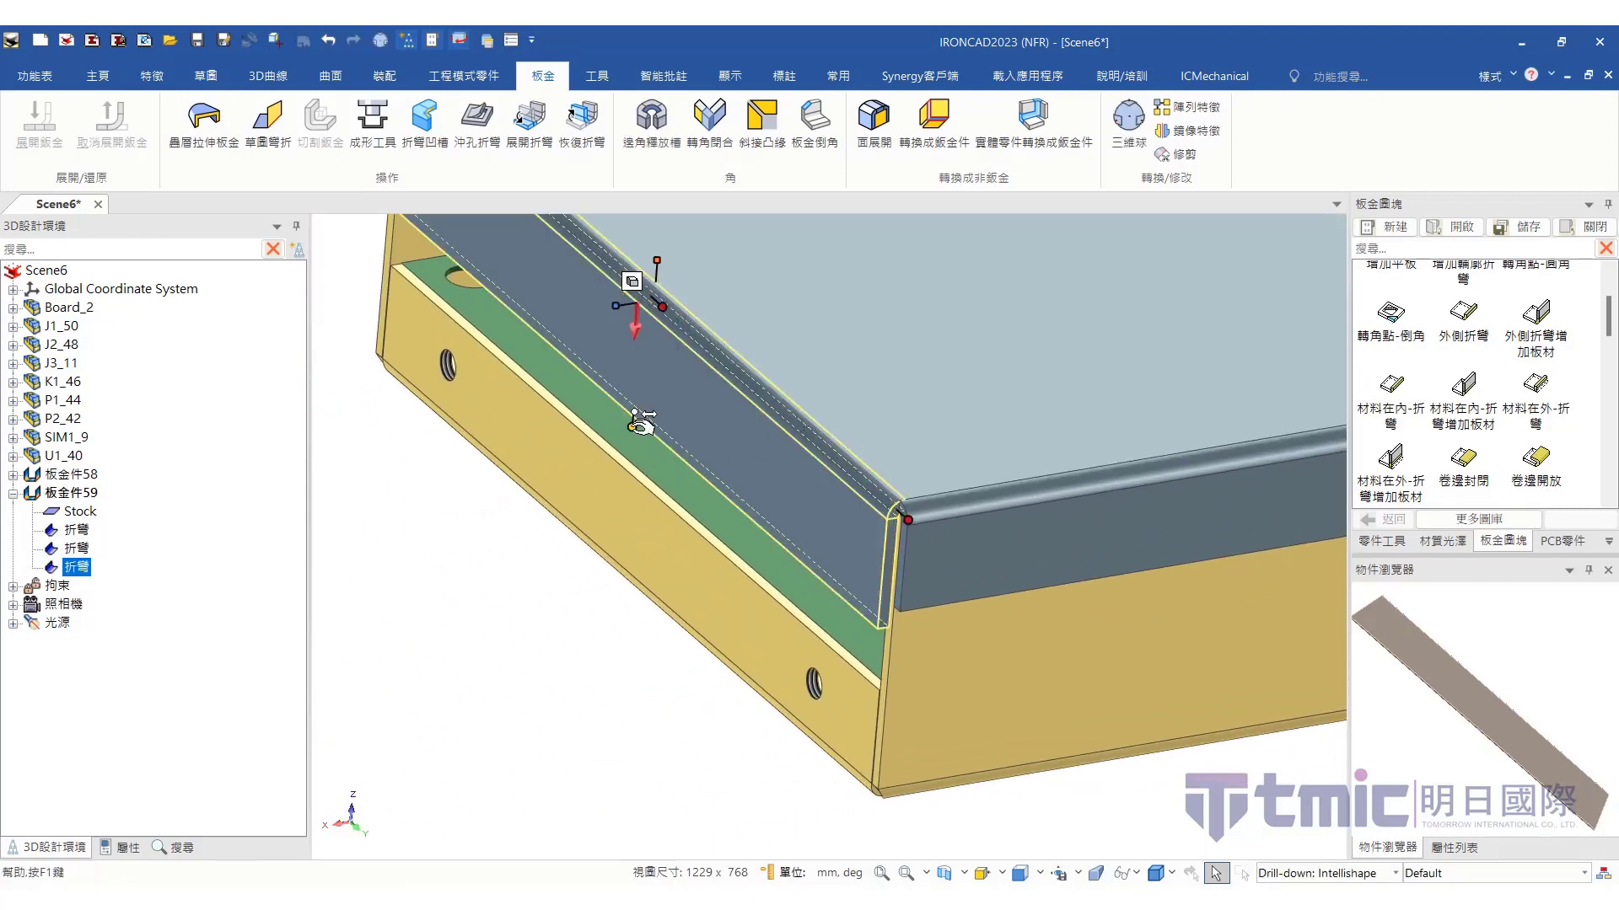
drag(628, 455, 919, 791)
click(624, 723)
Apply a light grey material finish (材質光澤) to the cover
scroll(837, 517, down, 3)
shift+middle_drag(837, 472, 679, 469)
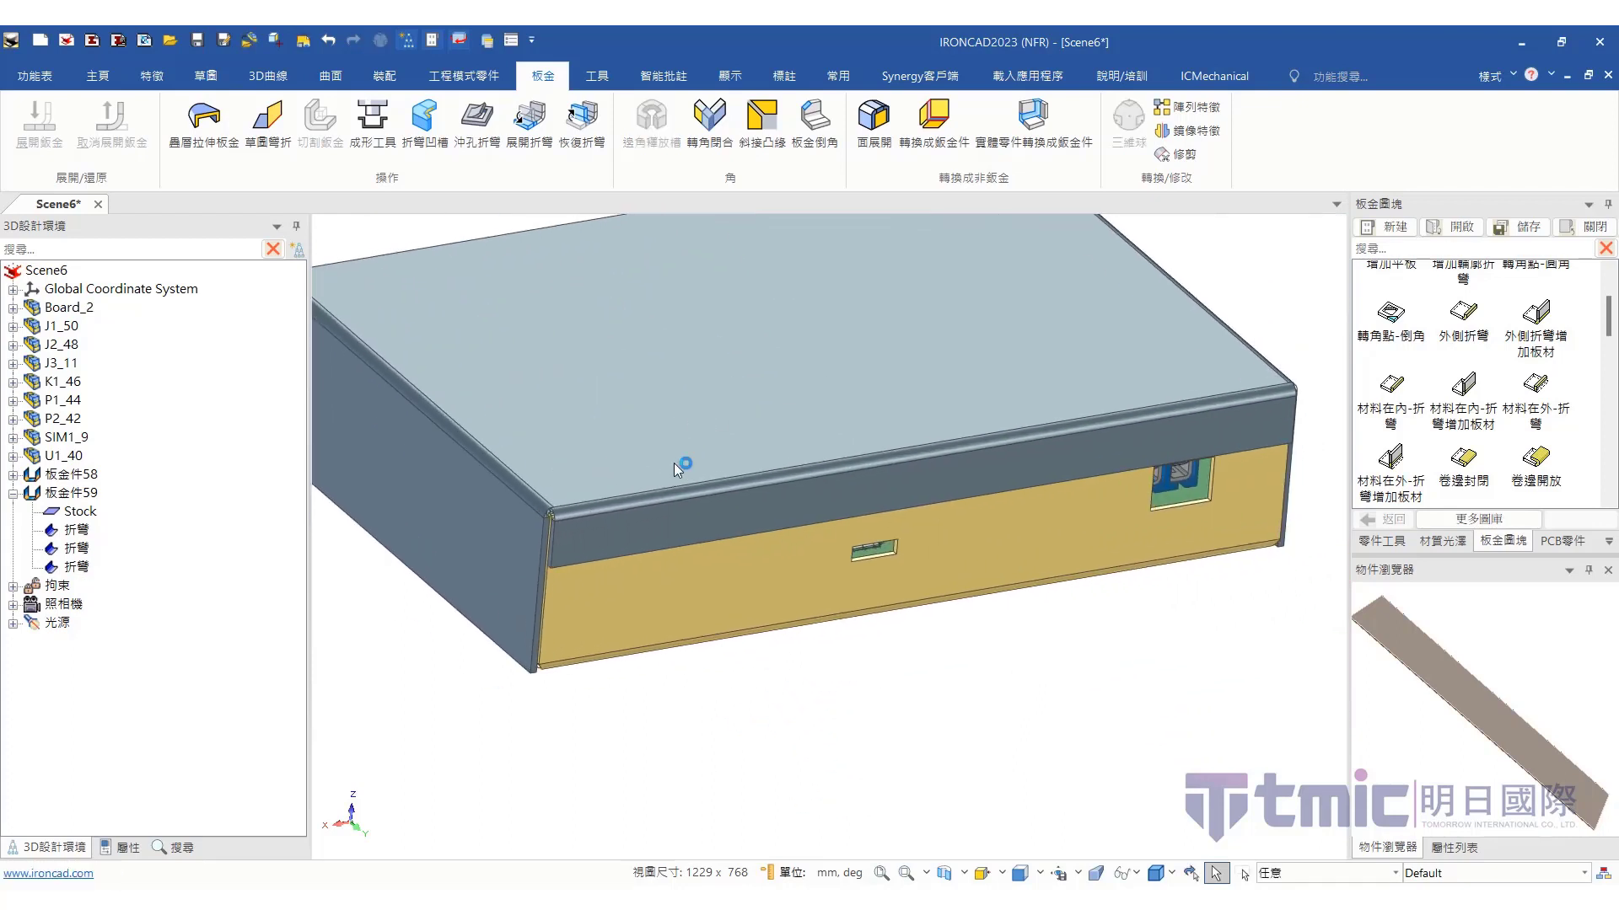
click(1441, 542)
drag(1424, 428, 1011, 402)
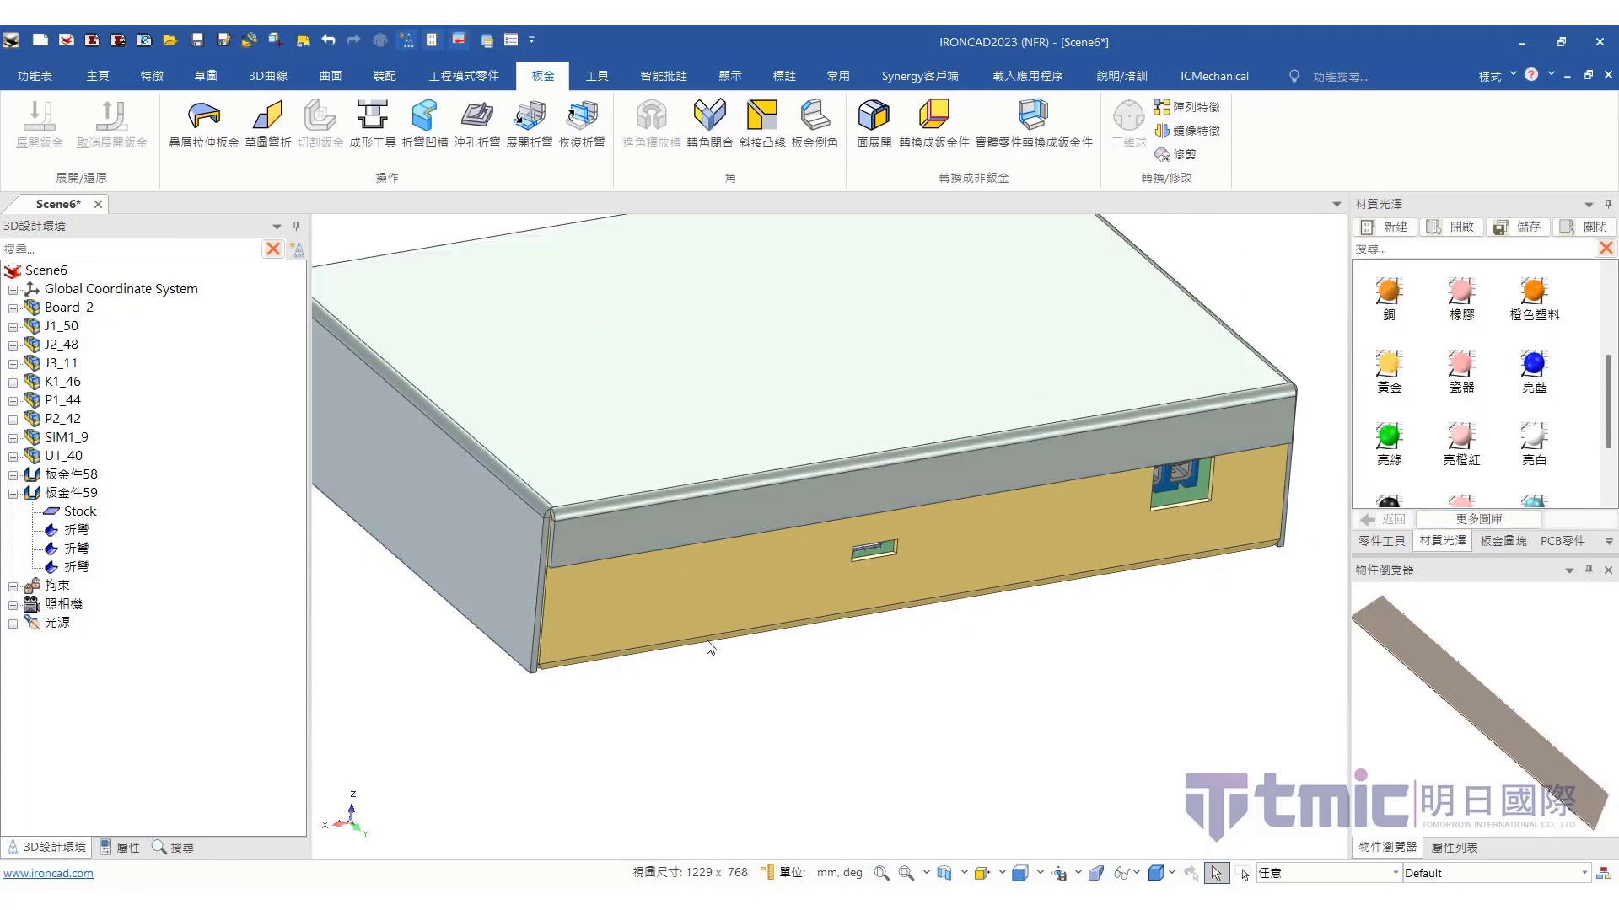
Close the cover corner beside the blue connector opening with a forward-overlap (正向重疊) corner closure and a 0.100 mm gap
middle_drag(710, 647, 759, 539)
scroll(945, 410, up, 5)
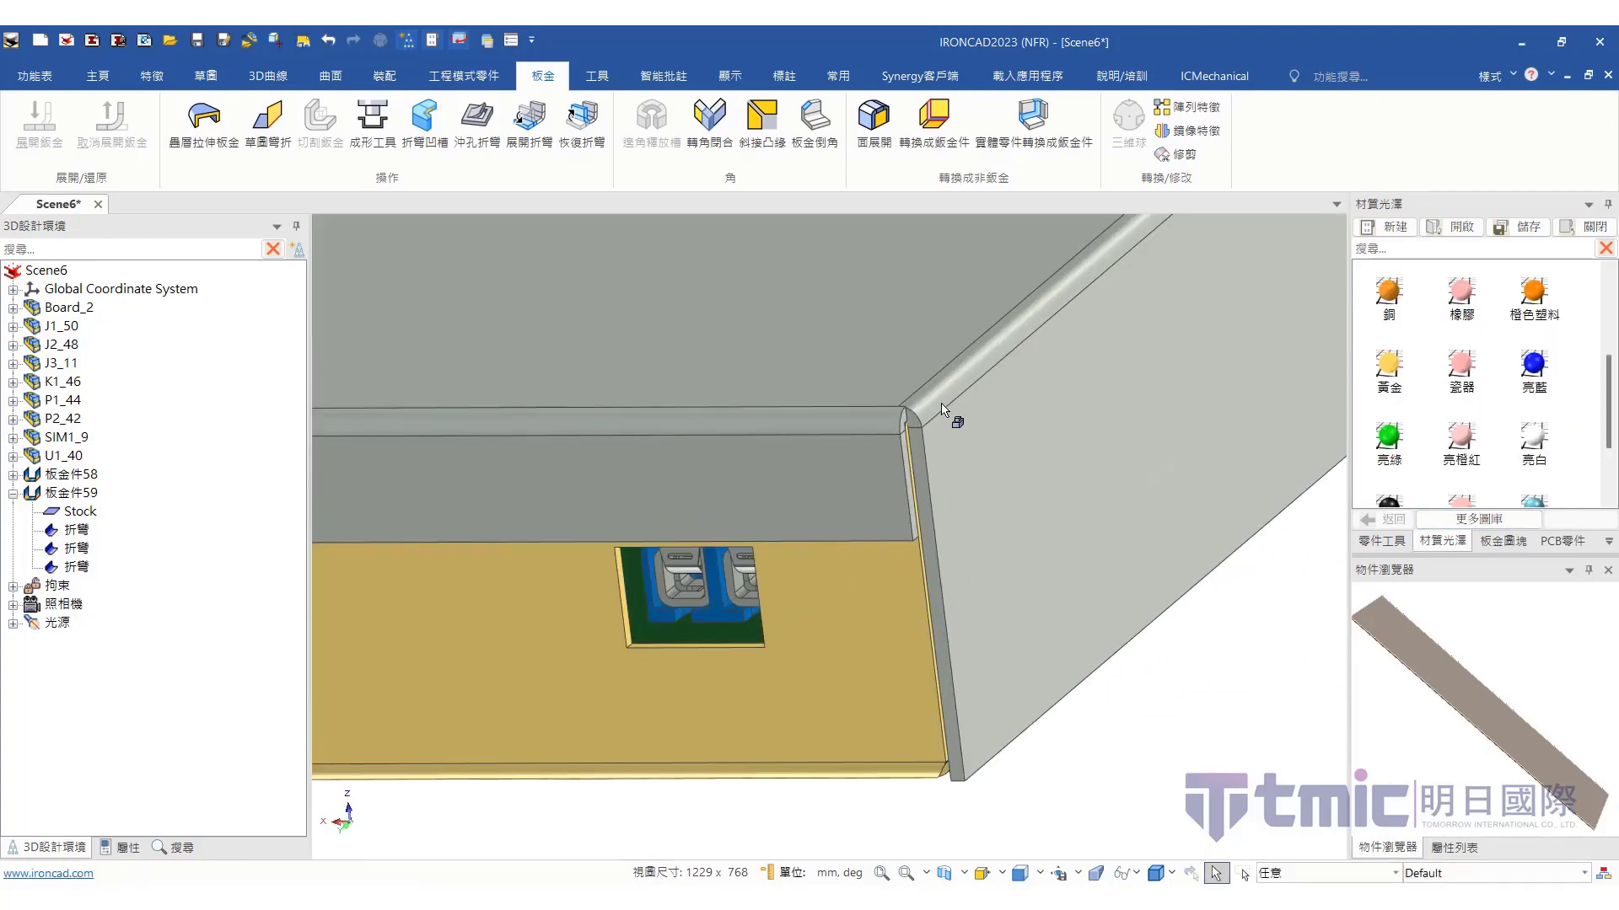
scroll(943, 408, up, 2)
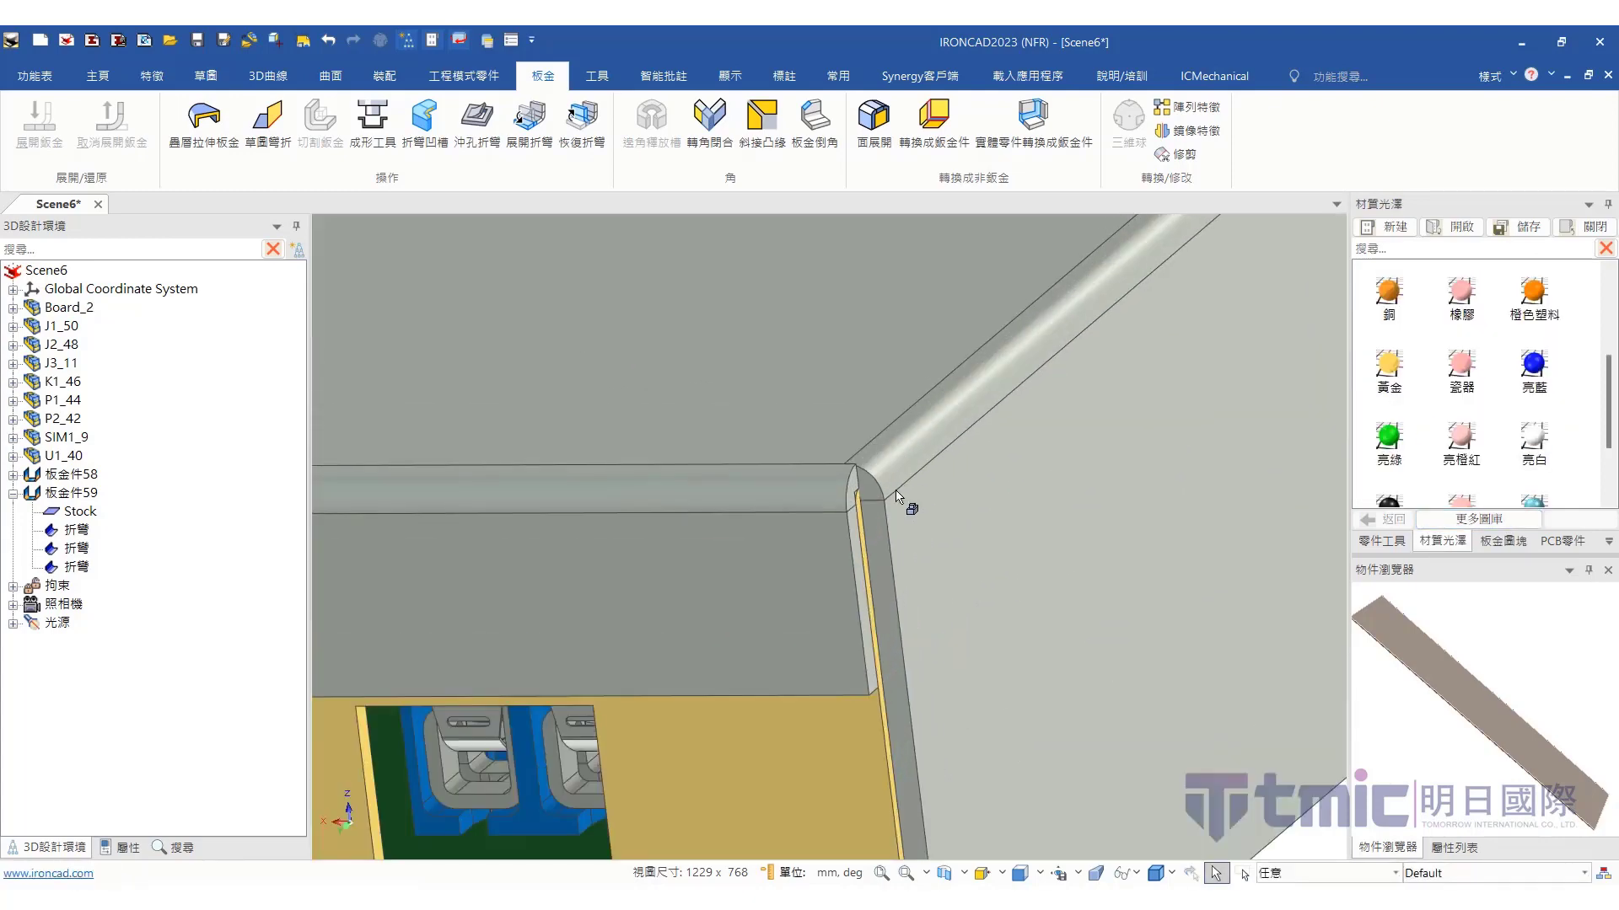
click(709, 118)
click(12, 342)
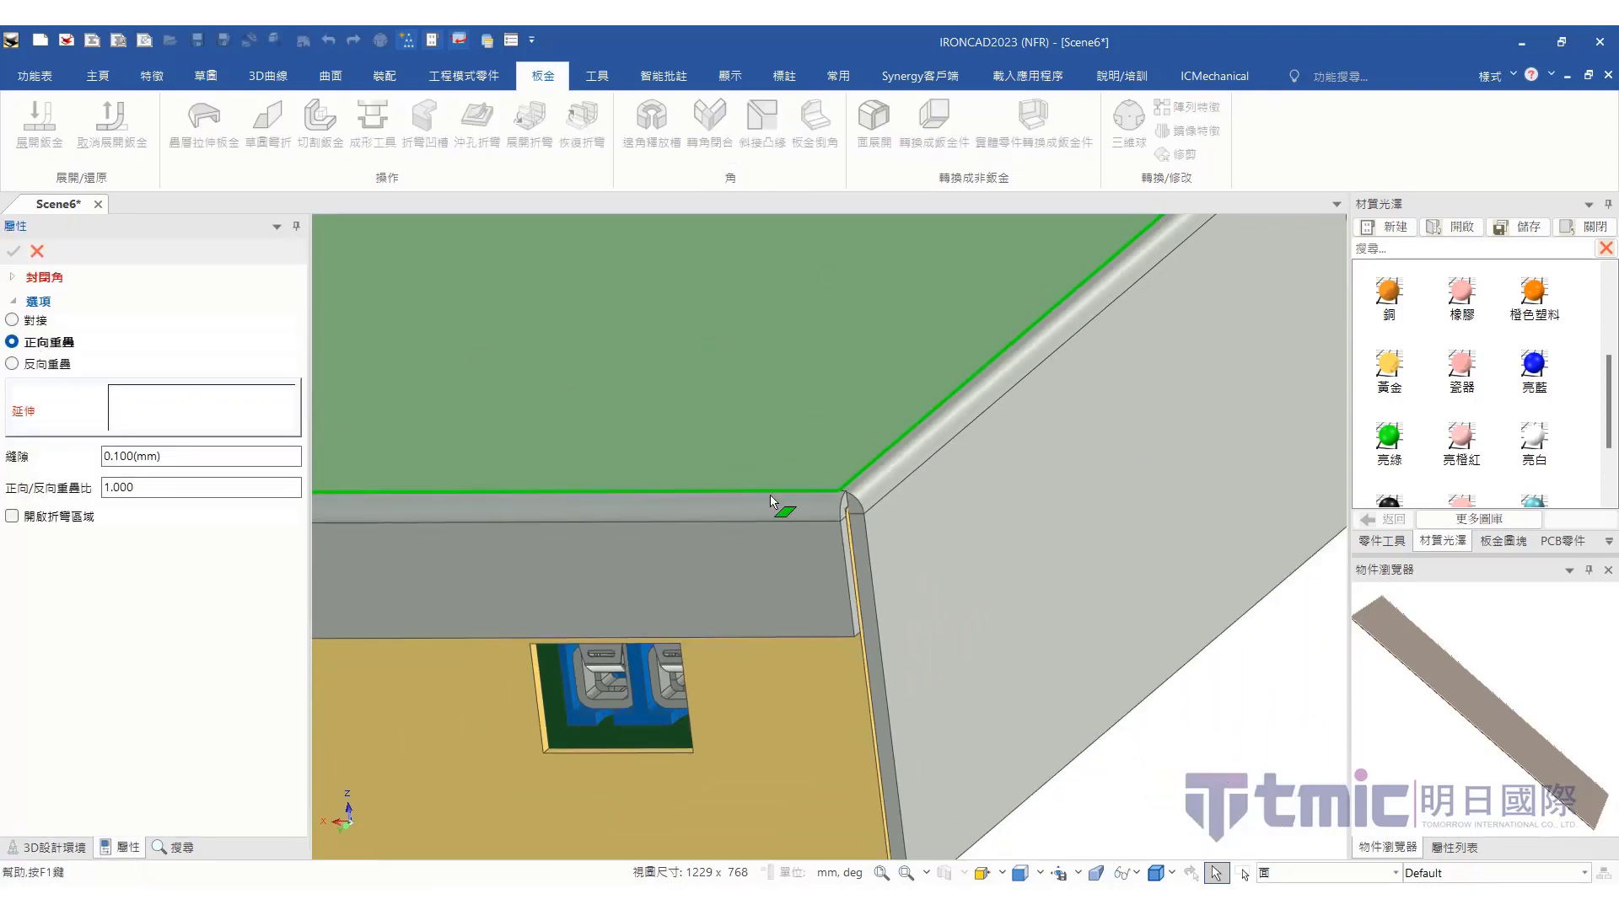
click(747, 508)
click(13, 255)
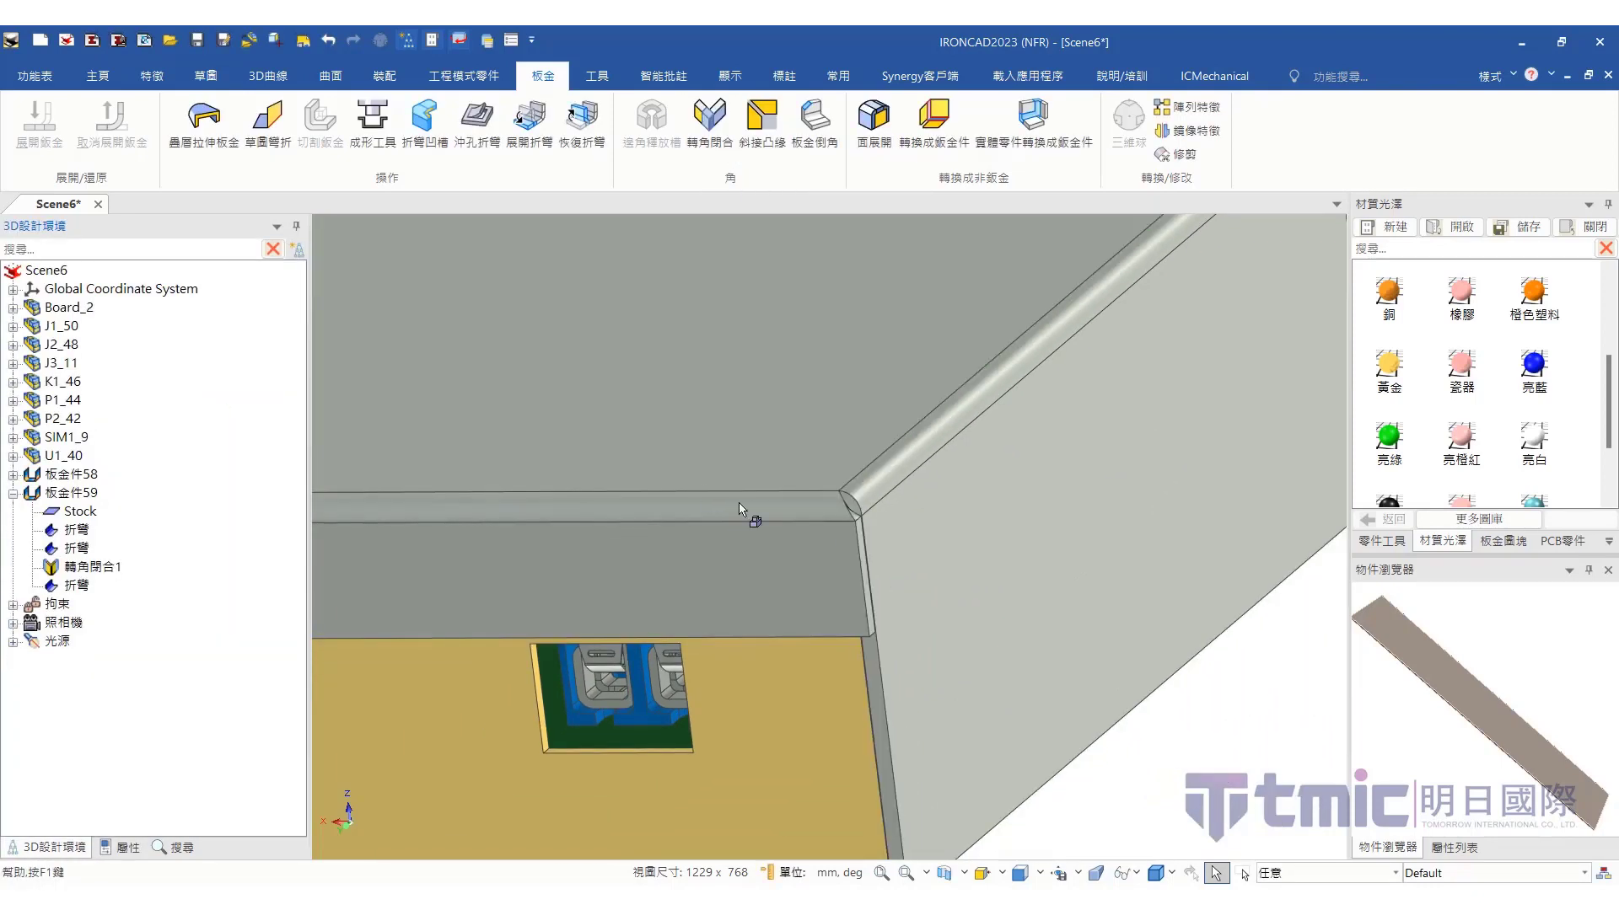
Close the cover corner at the long flange's other end with a forward-overlap corner closure and a 0.100 mm gap
scroll(851, 554, down, 5)
middle_drag(871, 568, 654, 532)
scroll(654, 532, up, 6)
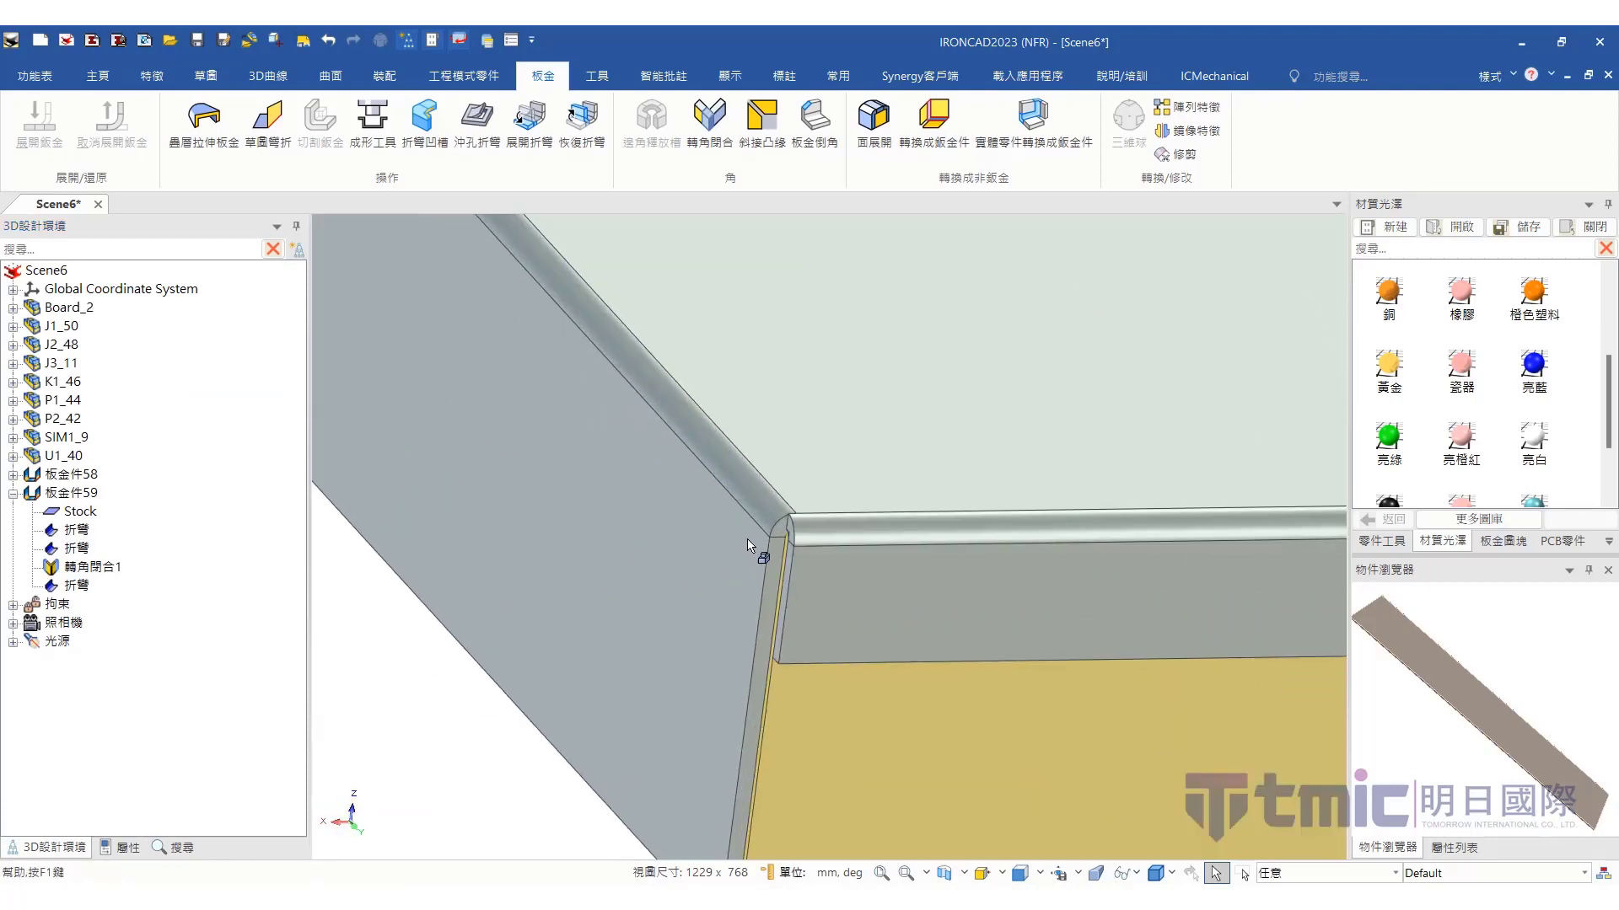
click(710, 145)
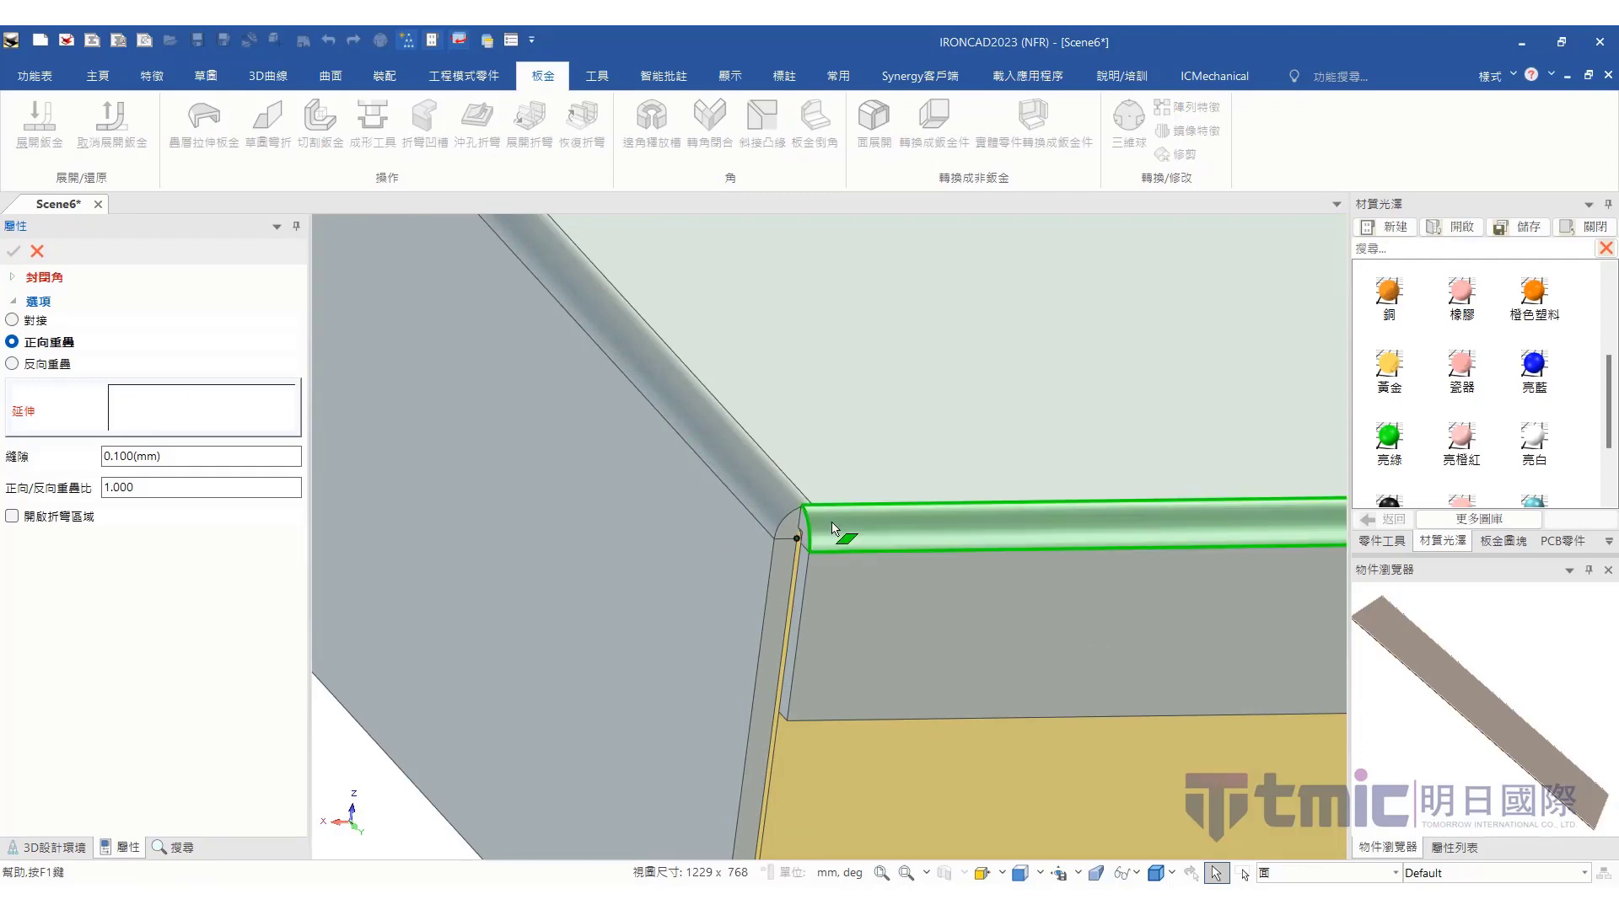
click(825, 527)
click(17, 246)
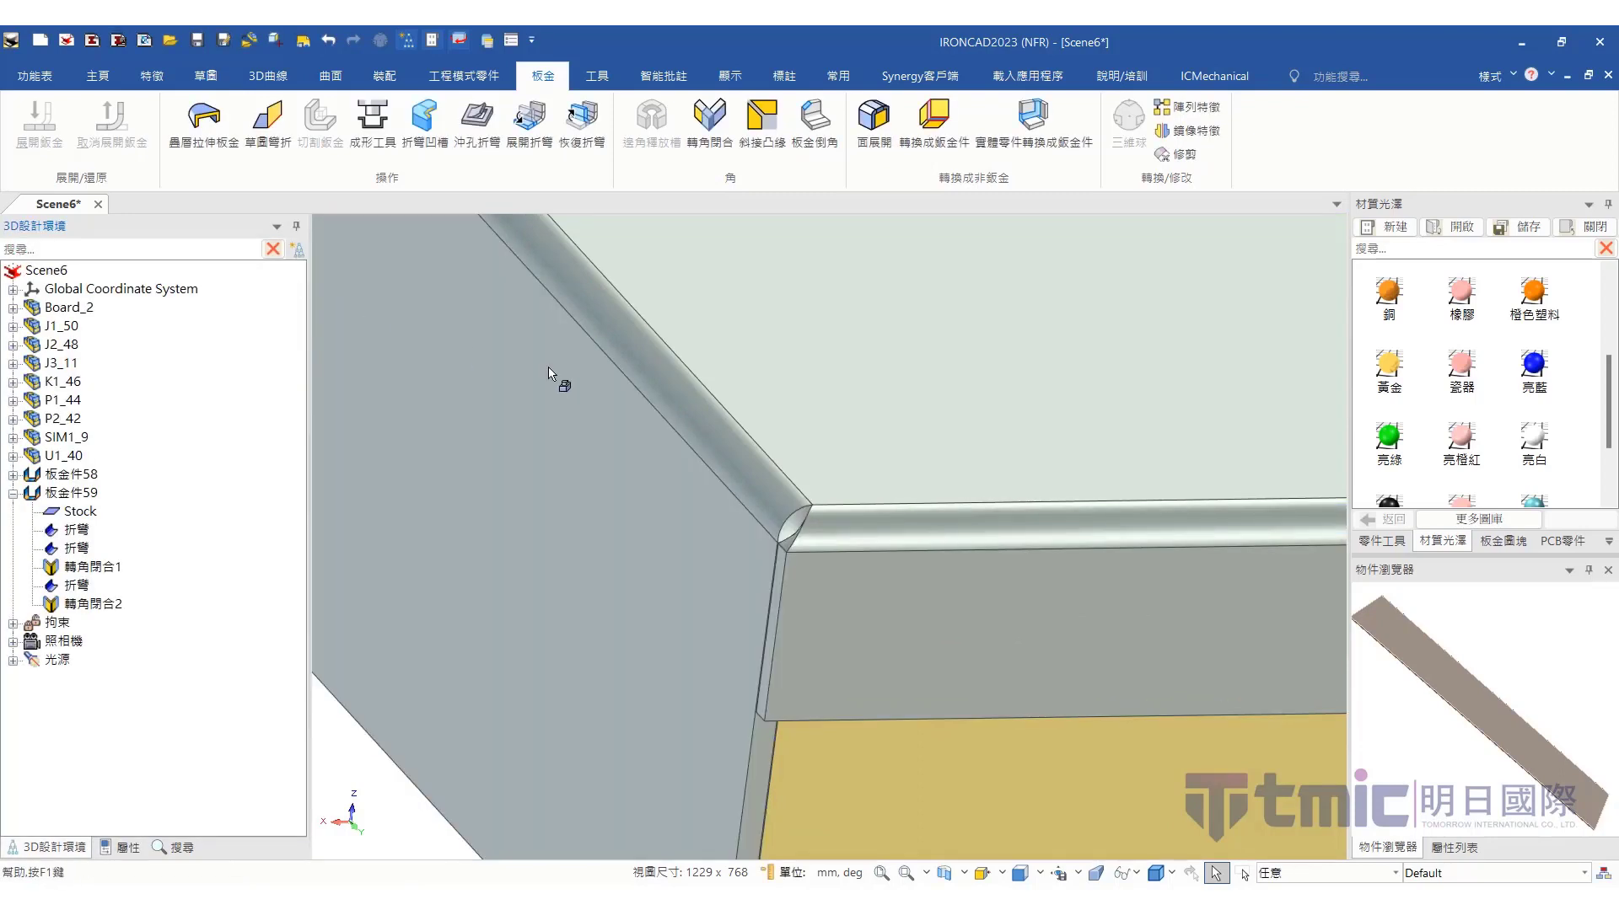
Round the corners of the entire cover with a sheet metal corner treatment (板金倒角) of radius 1 mm
scroll(582, 384, down, 5)
middle_drag(607, 397, 773, 495)
scroll(696, 684, up, 2)
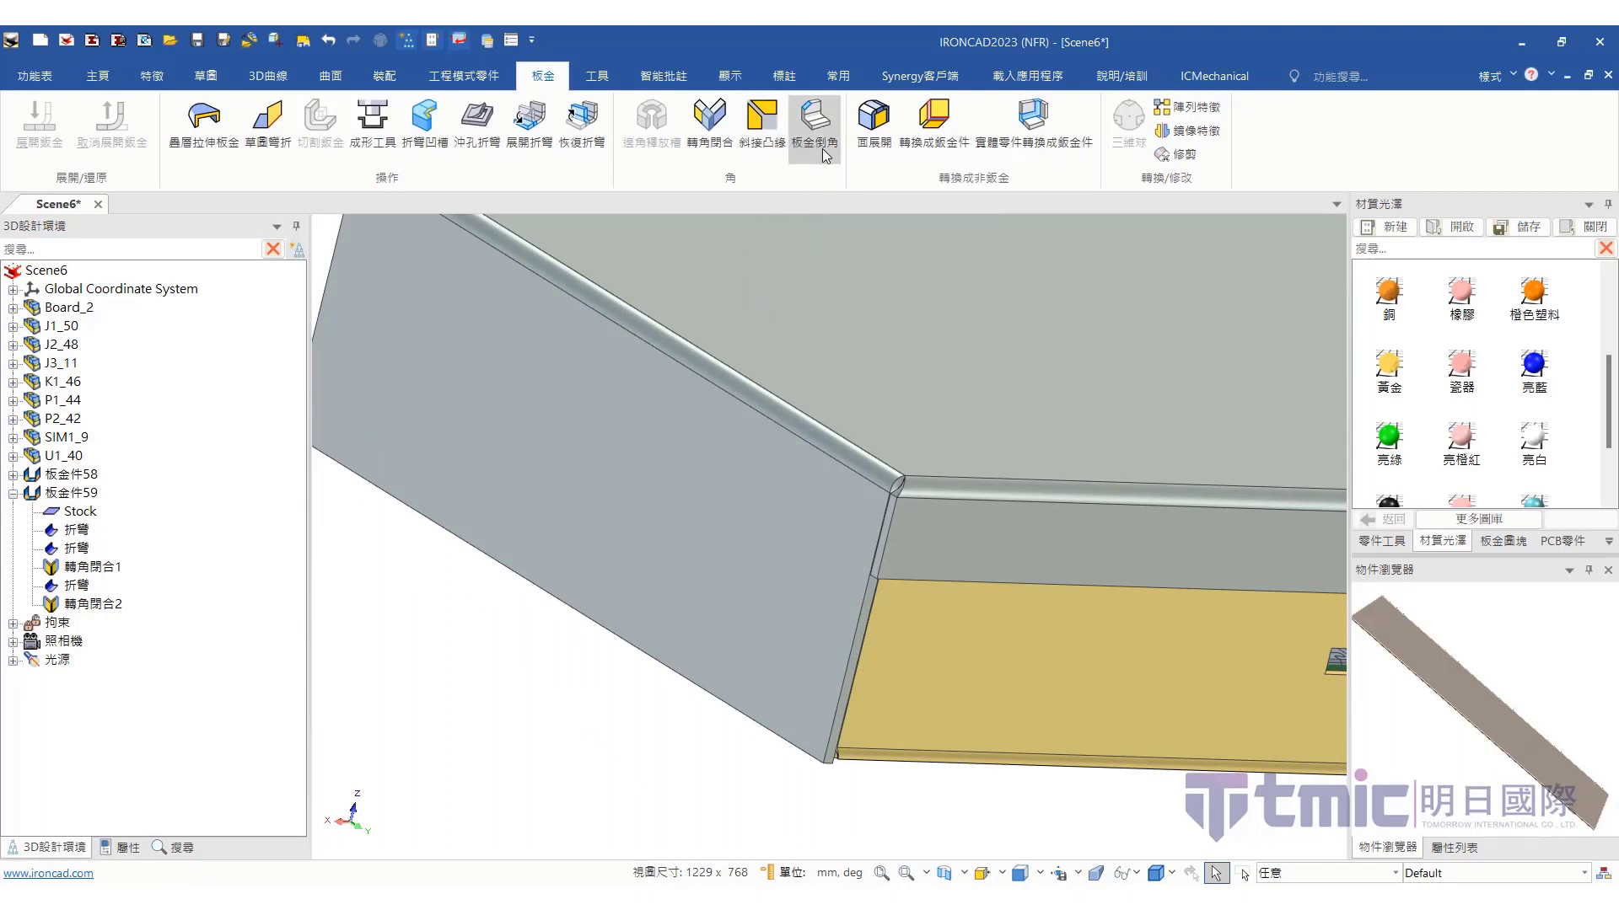
click(814, 122)
middle_drag(327, 459, 430, 481)
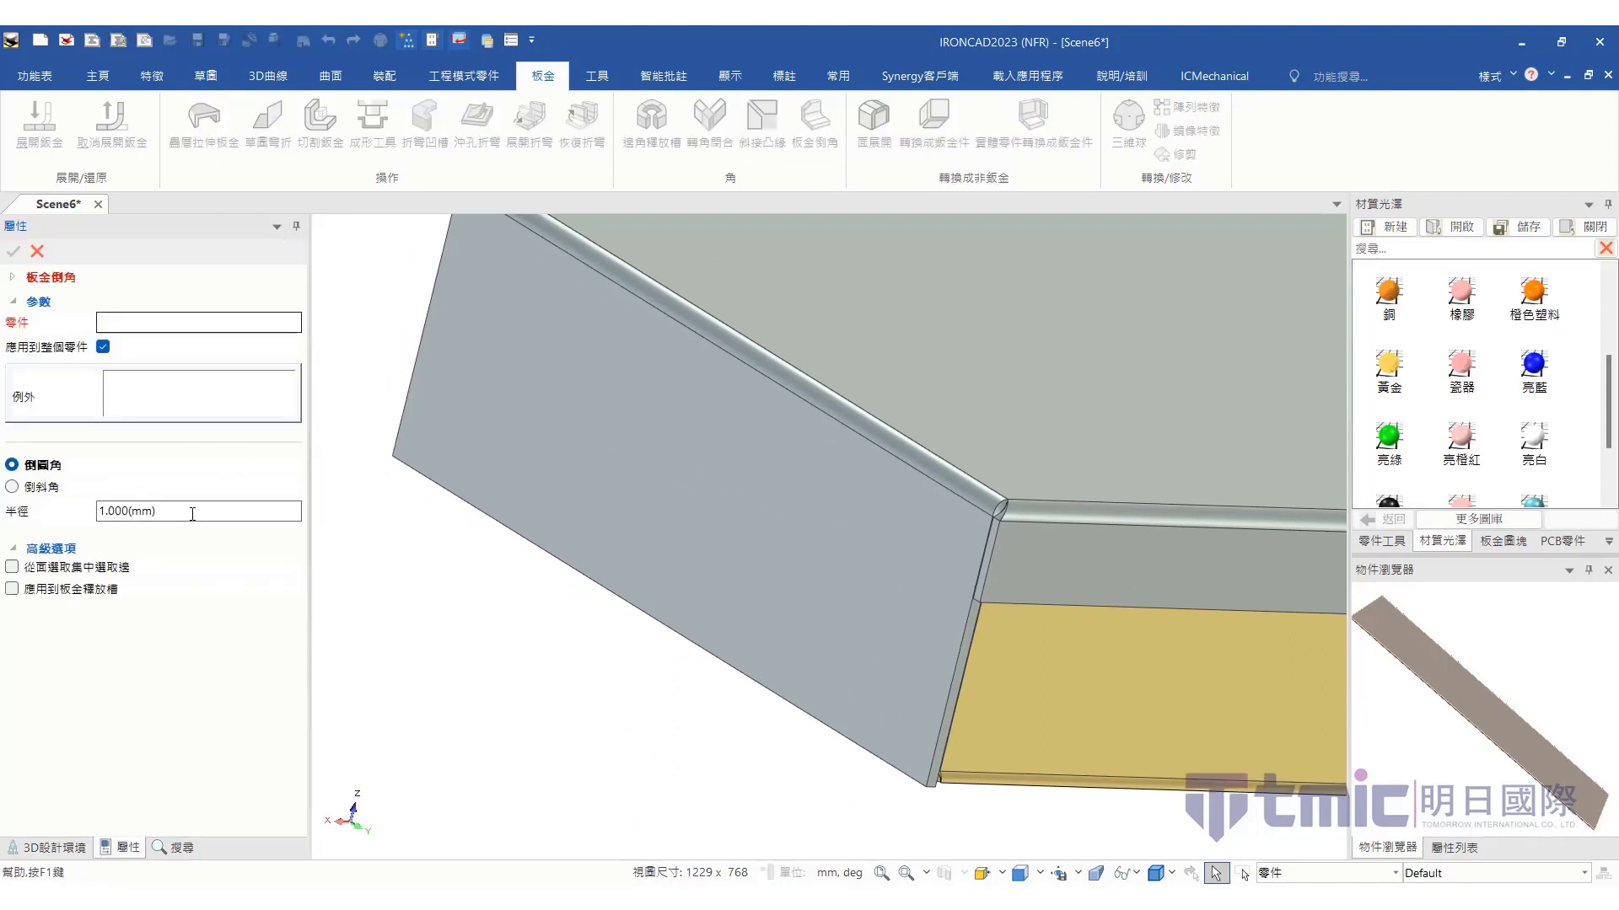
text(1)
middle_drag(1009, 761, 877, 736)
click(881, 654)
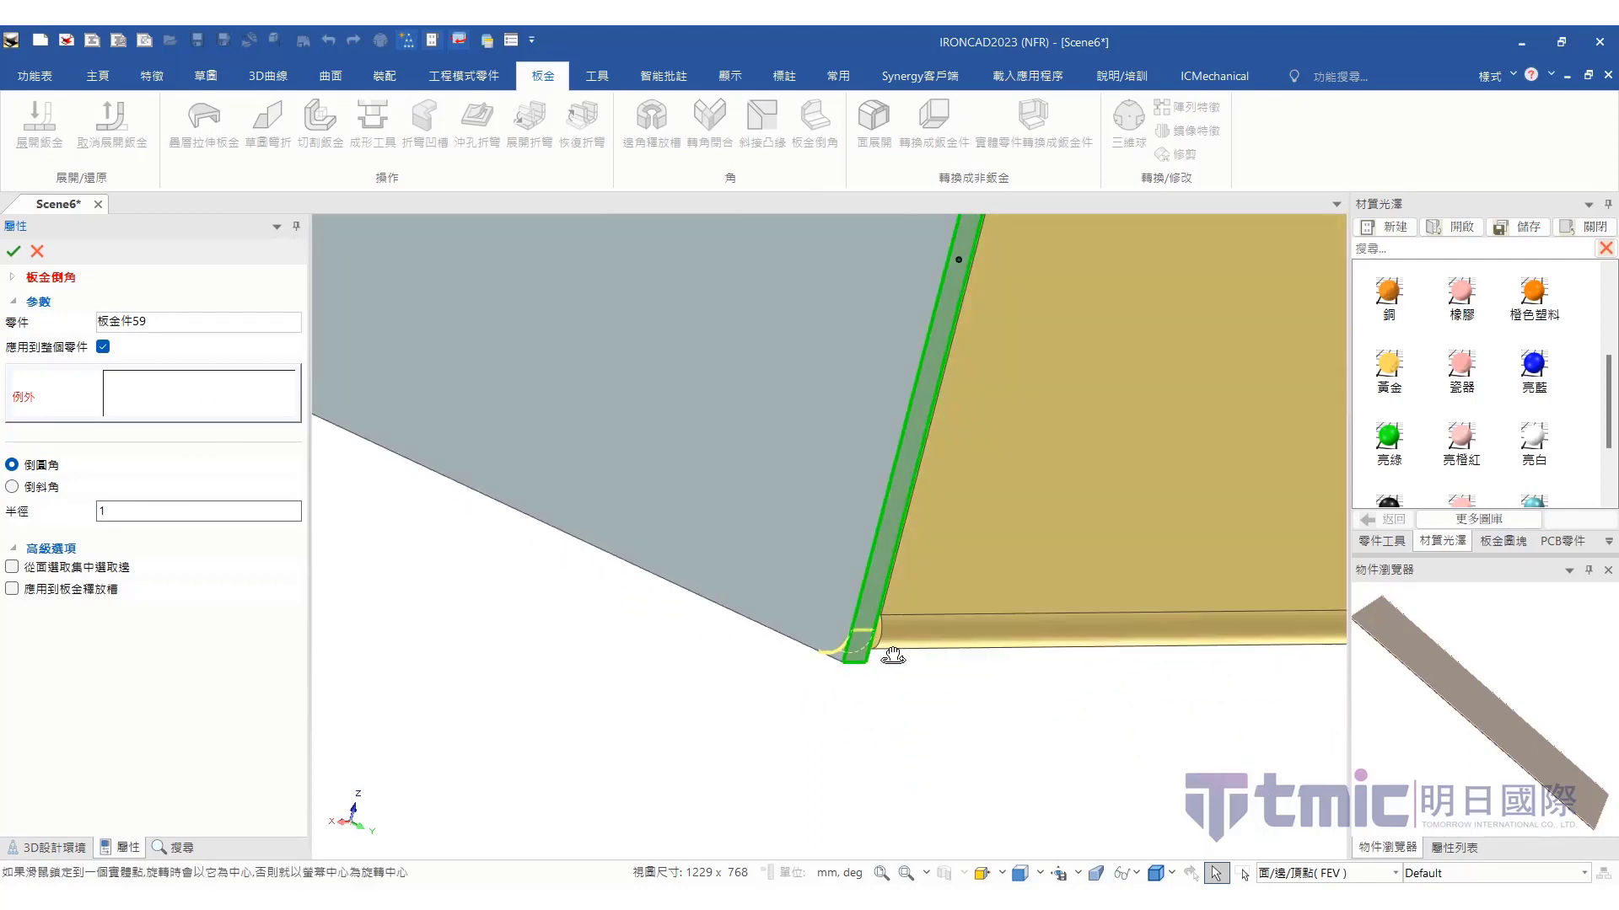
click(13, 250)
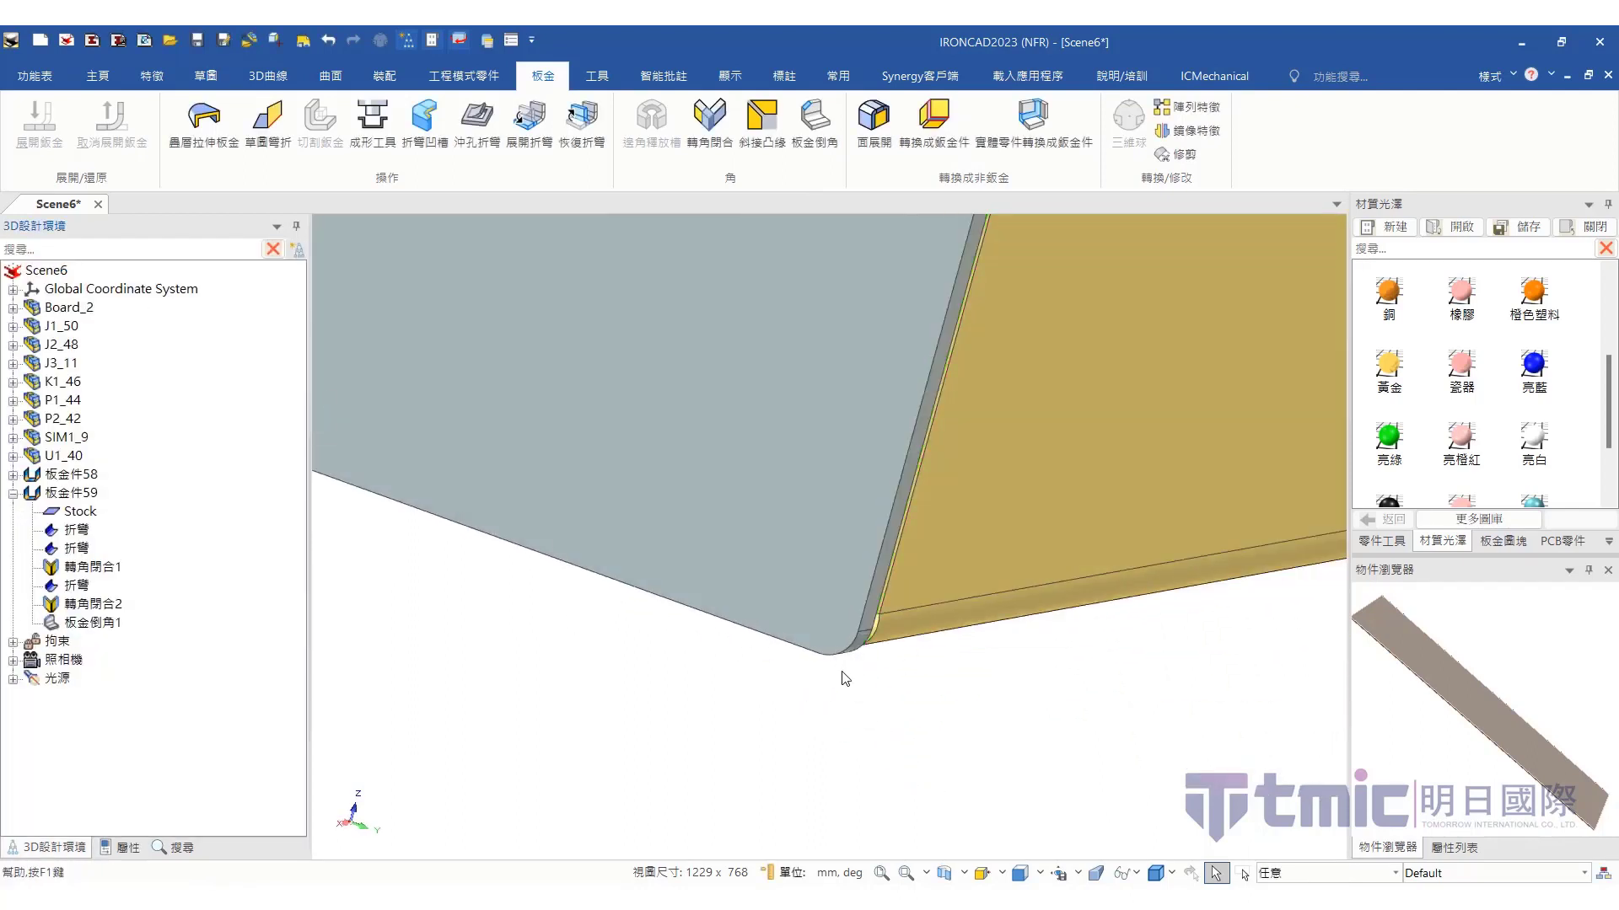
Place a custom hole (自訂孔) on the cover's long-side flange above the small connector opening
scroll(845, 679, down, 5)
middle_drag(868, 652, 827, 614)
click(1381, 543)
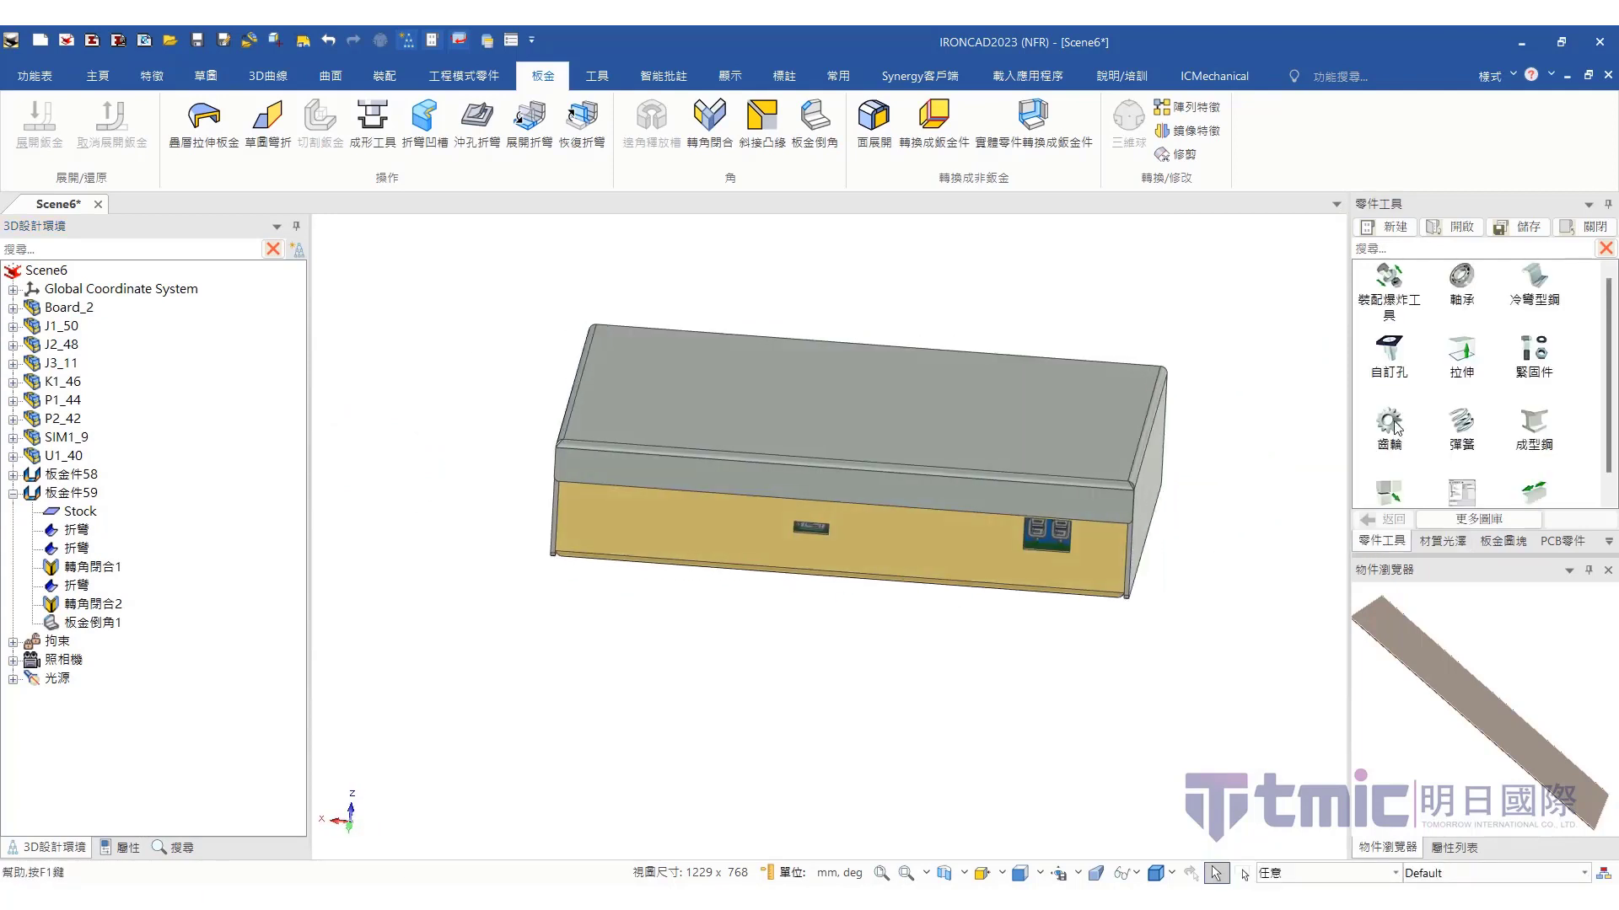
drag(1389, 348, 841, 518)
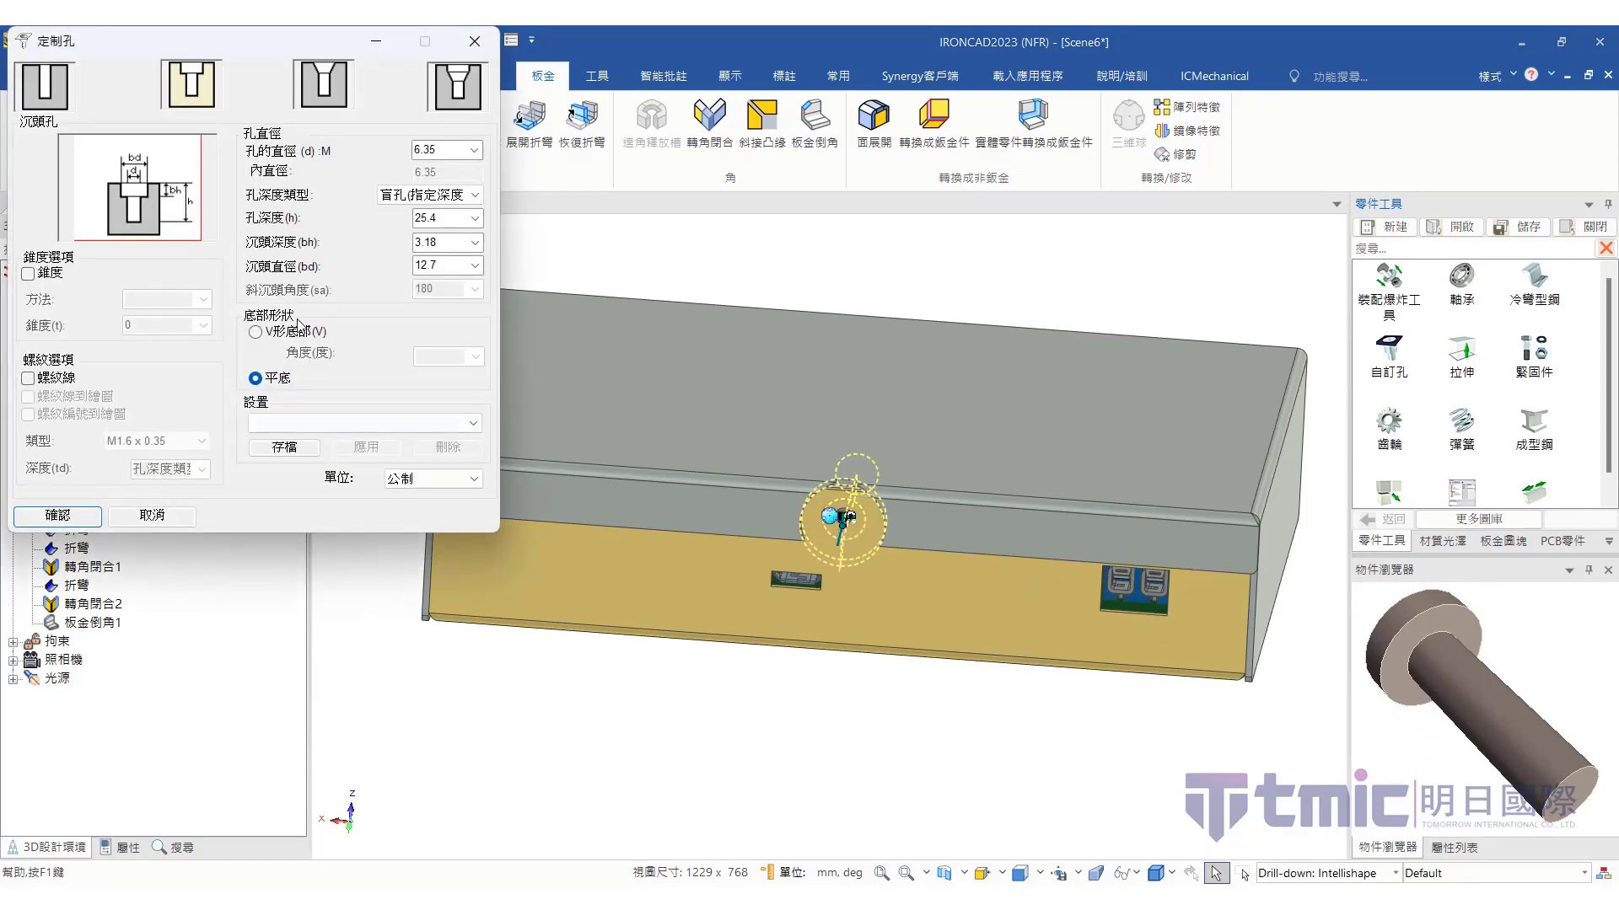
Configure the hole as a countersink with a 3 mm hole diameter, a 6 mm countersink diameter and taper (錐度) enabled
click(327, 100)
click(474, 150)
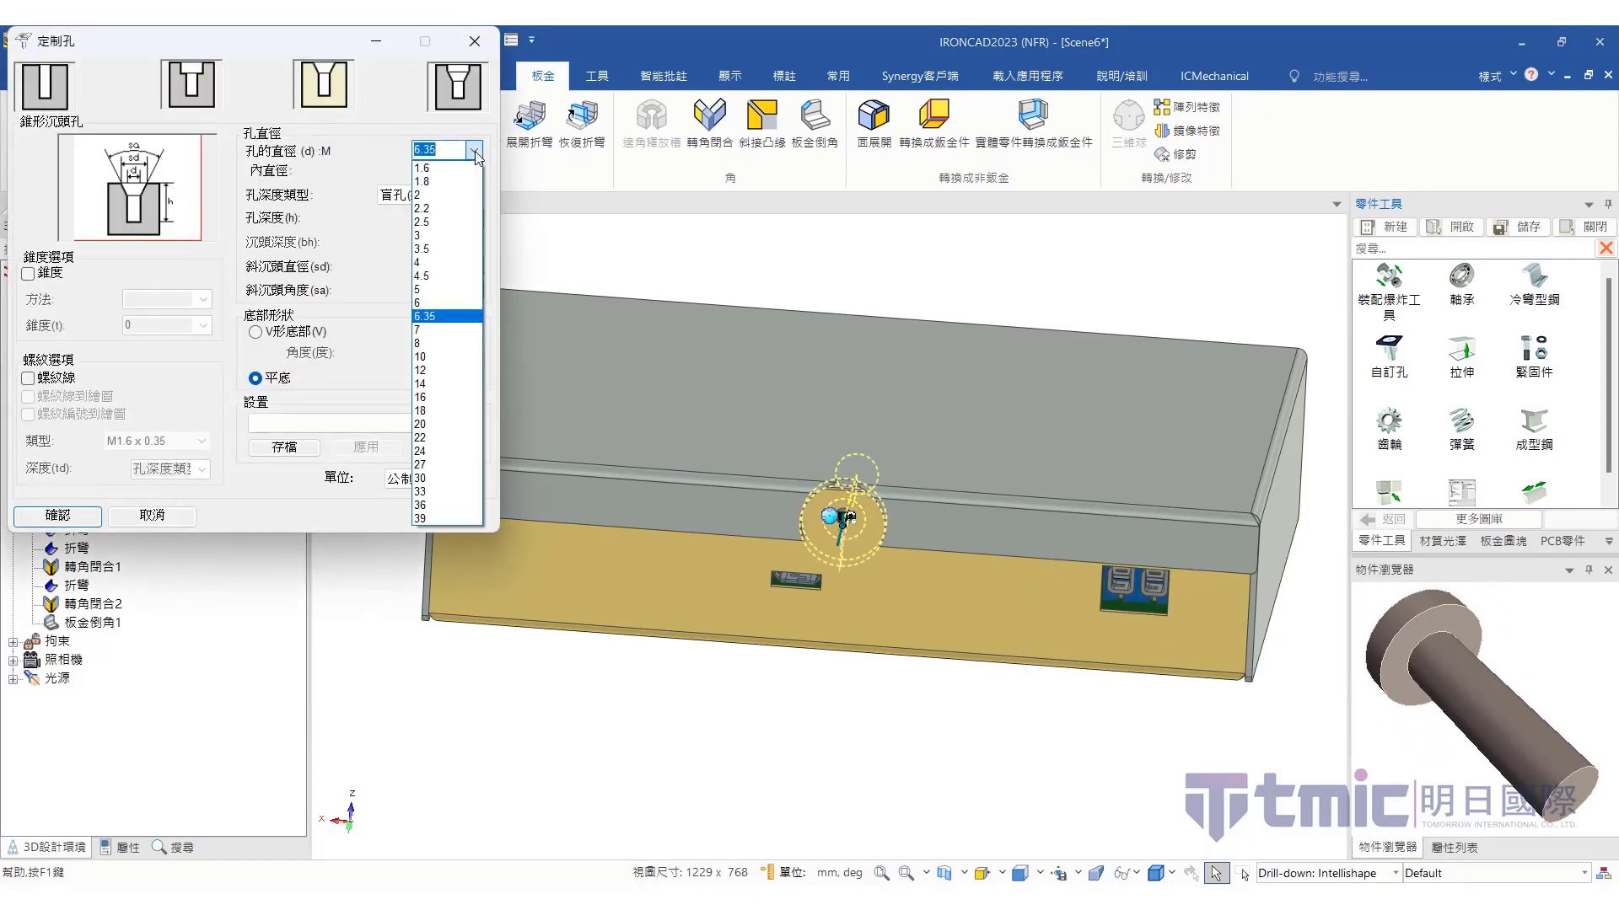
click(436, 307)
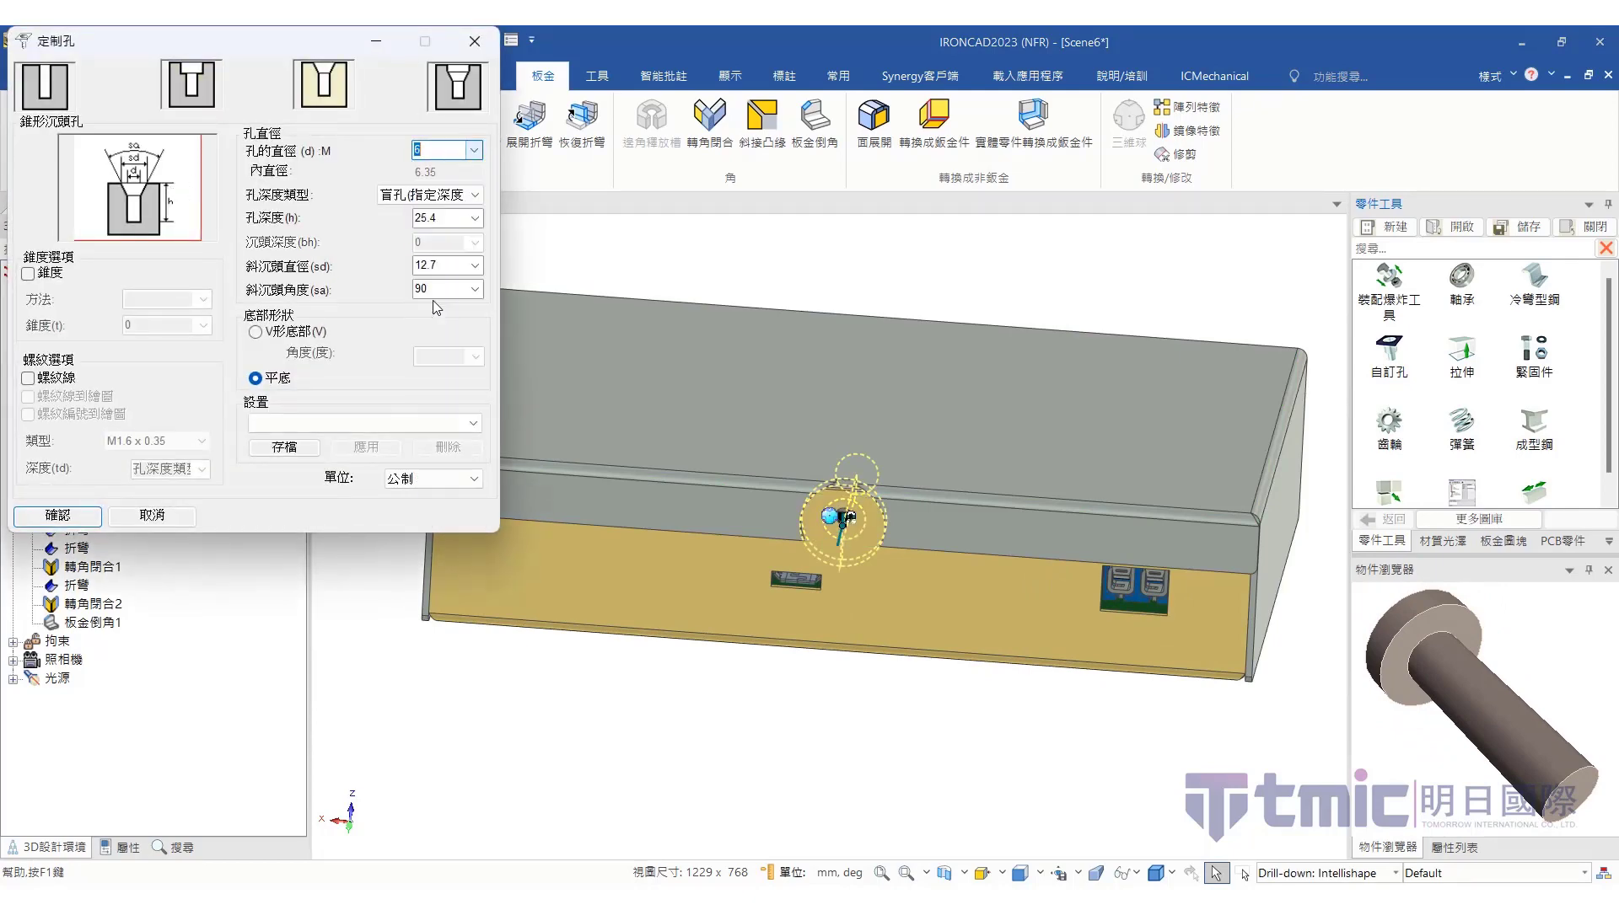
click(474, 265)
click(475, 265)
click(474, 150)
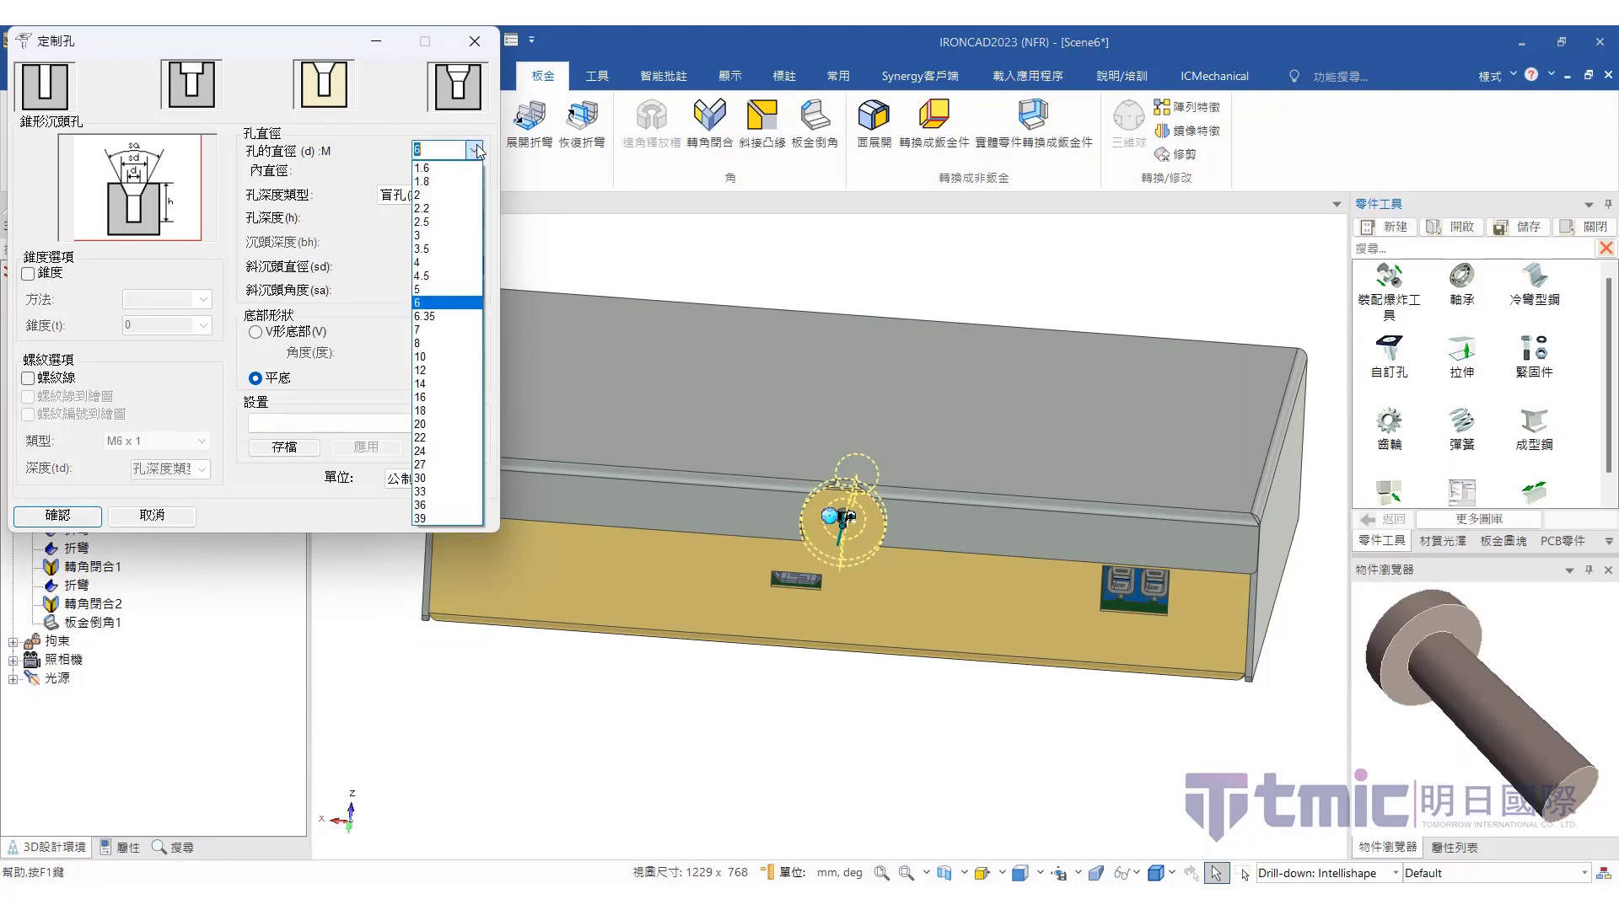
click(434, 236)
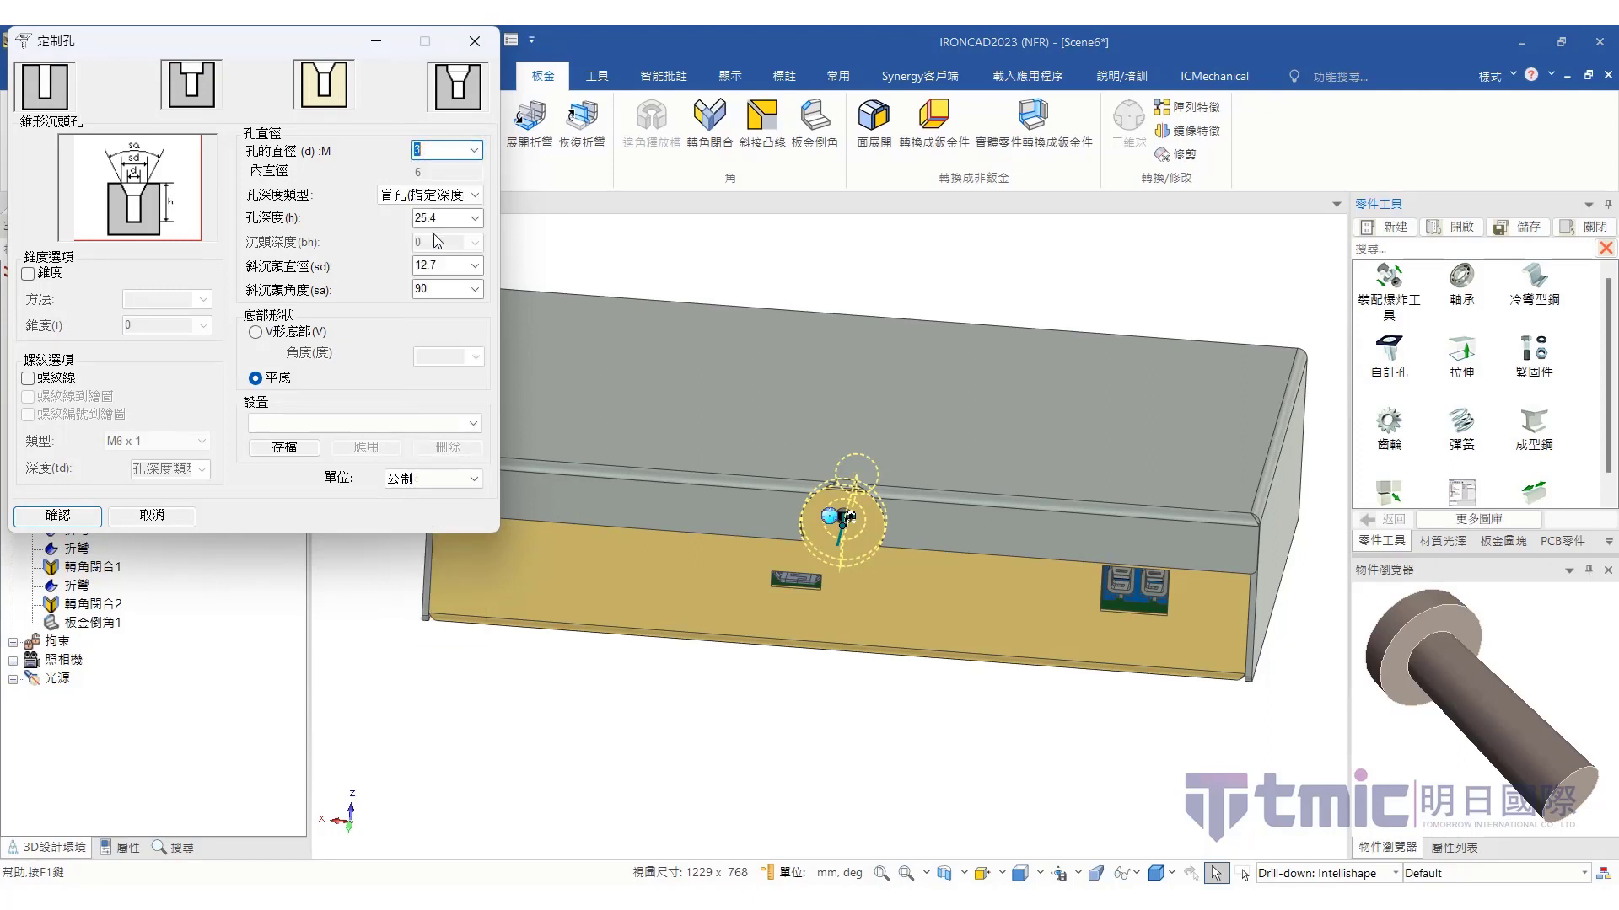
click(475, 266)
click(439, 422)
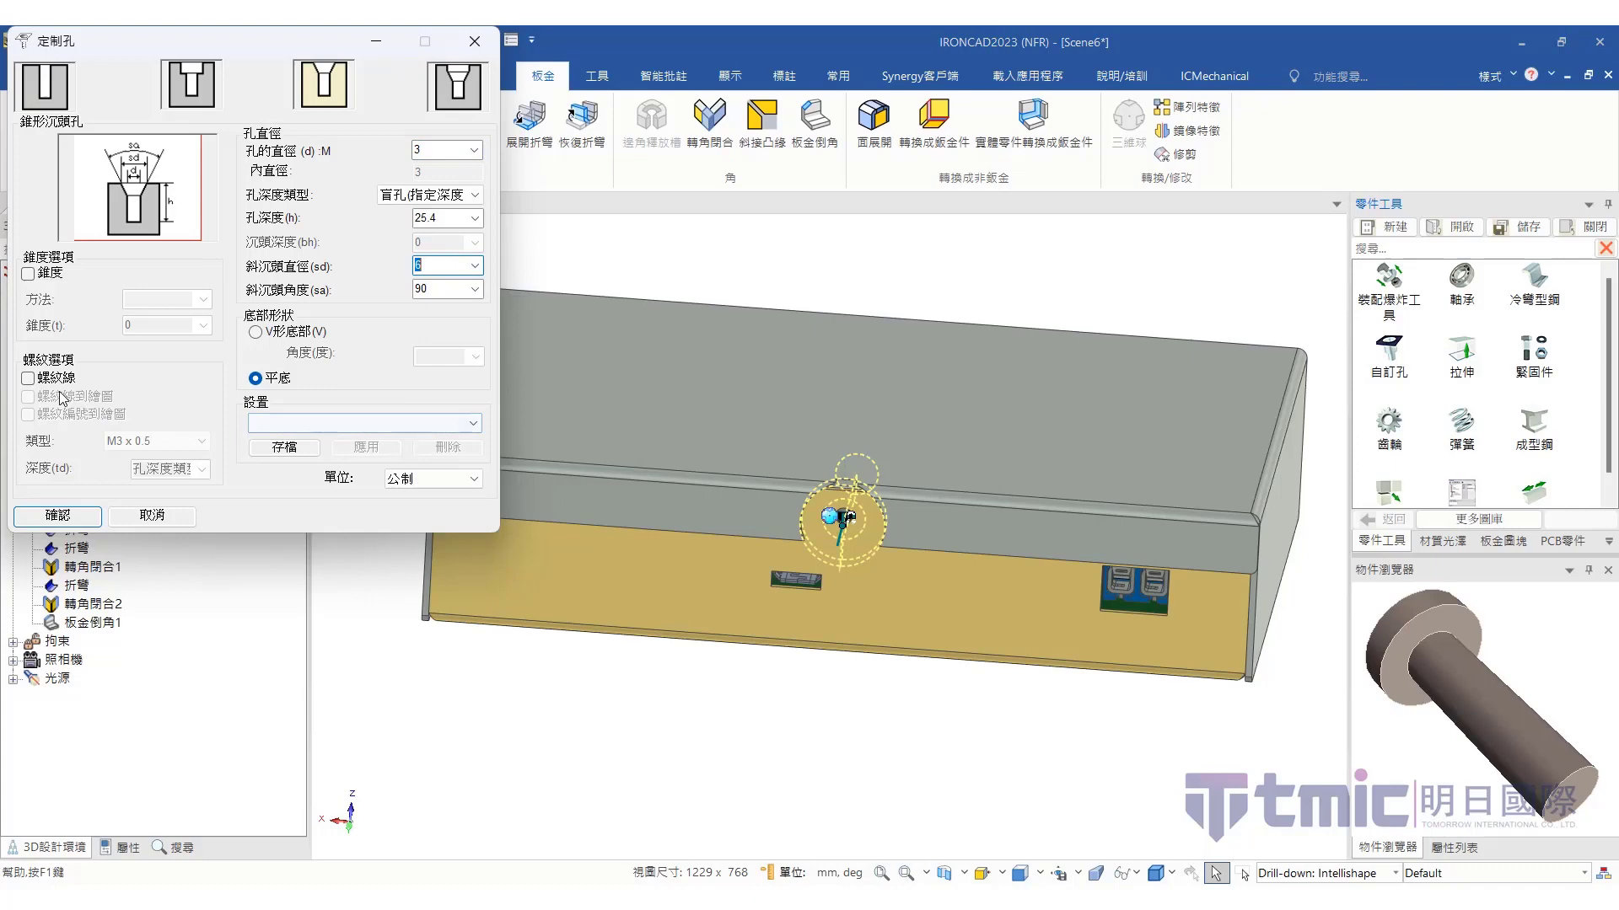
click(29, 274)
click(58, 515)
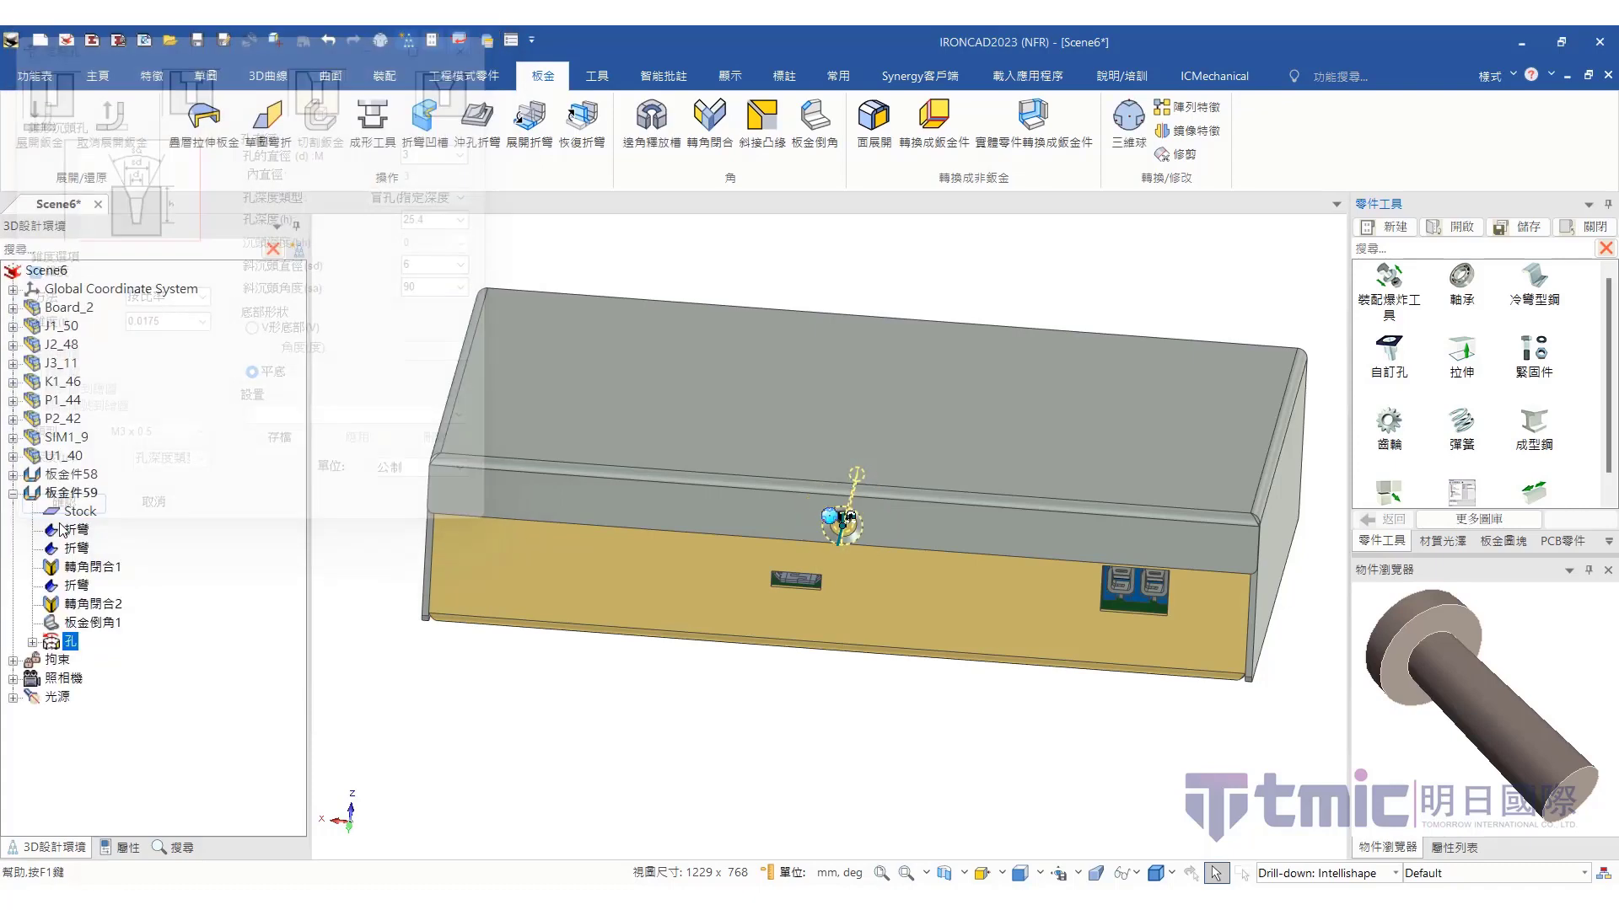
Centre the countersunk hole on the threaded hole in the wall behind it, using the TriBall's to-centre-point (到中心點) positioning
scroll(809, 497, up, 5)
scroll(791, 520, up, 3)
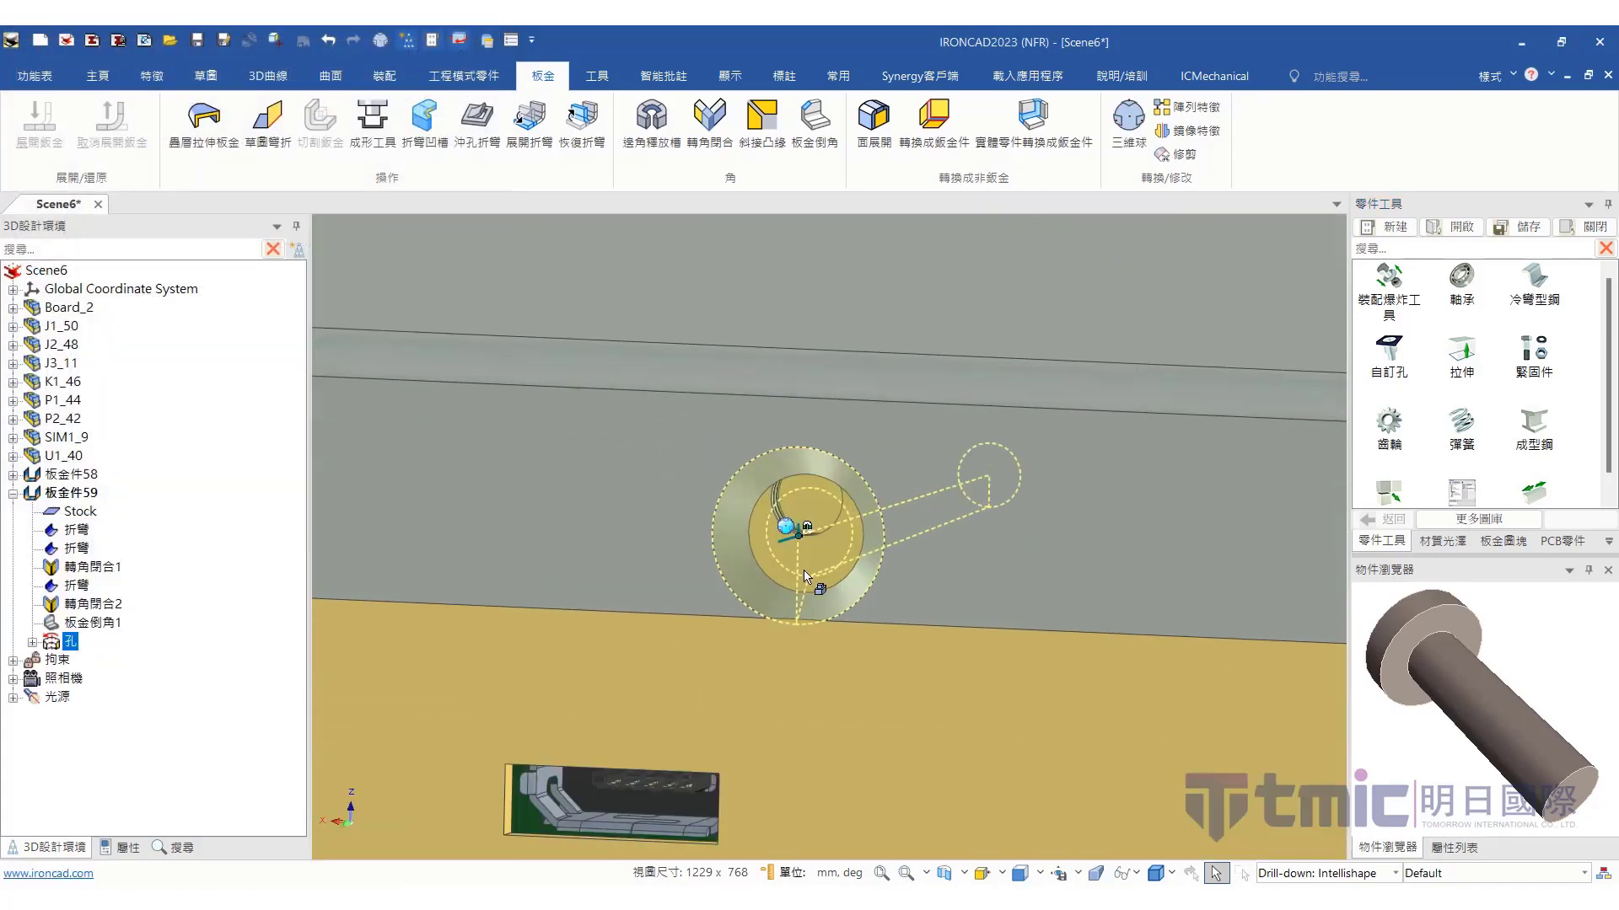
key(F10)
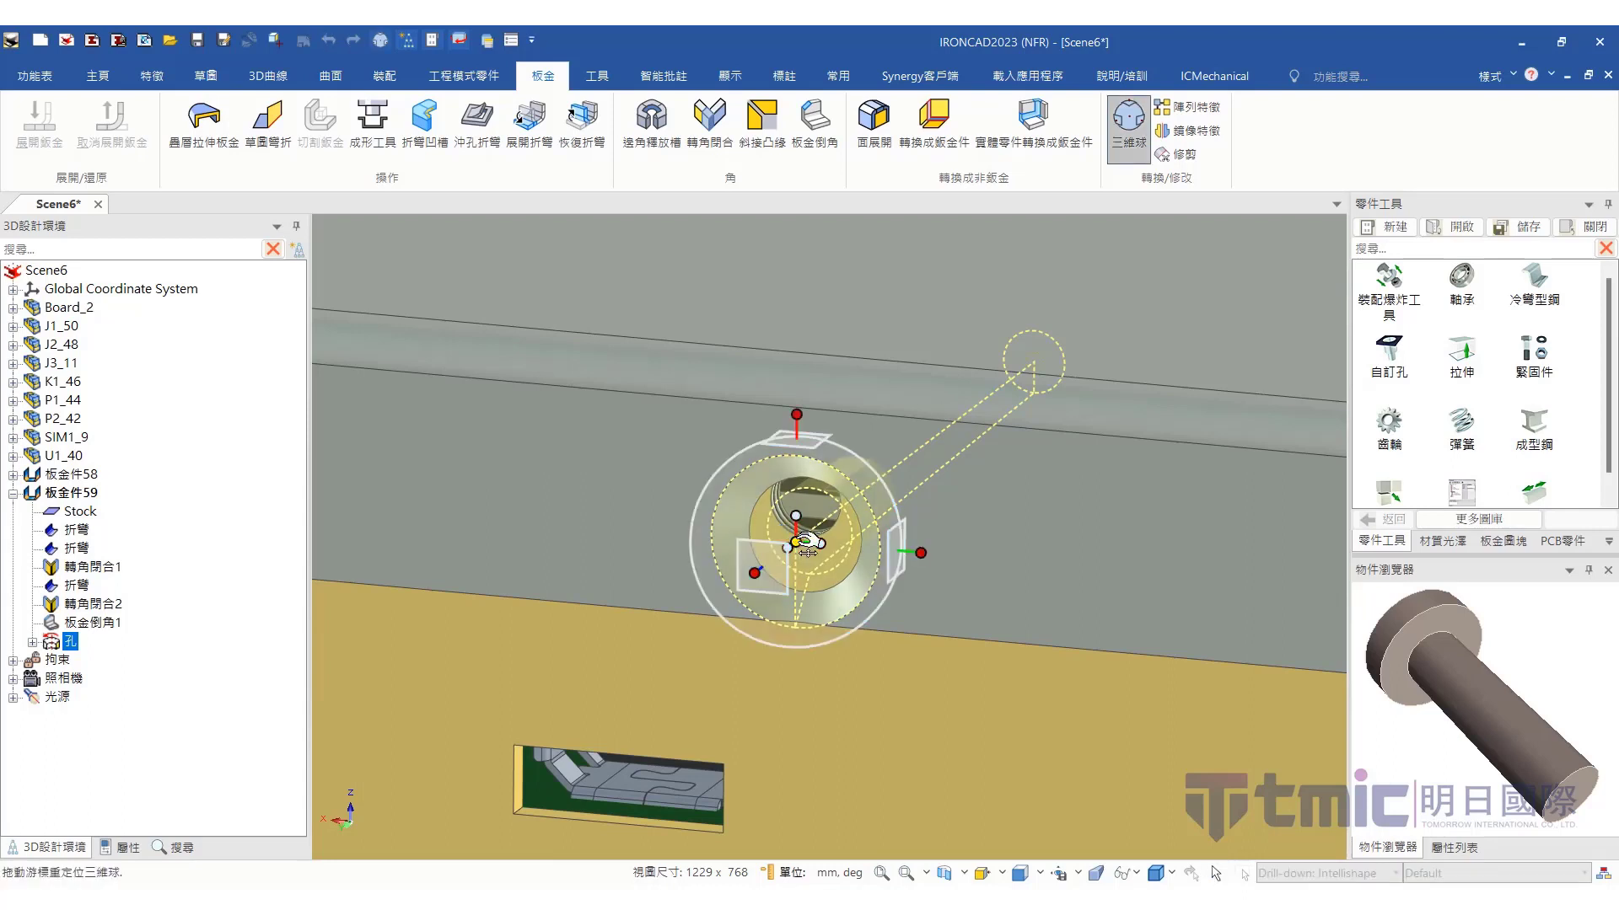
right_click(793, 540)
click(887, 670)
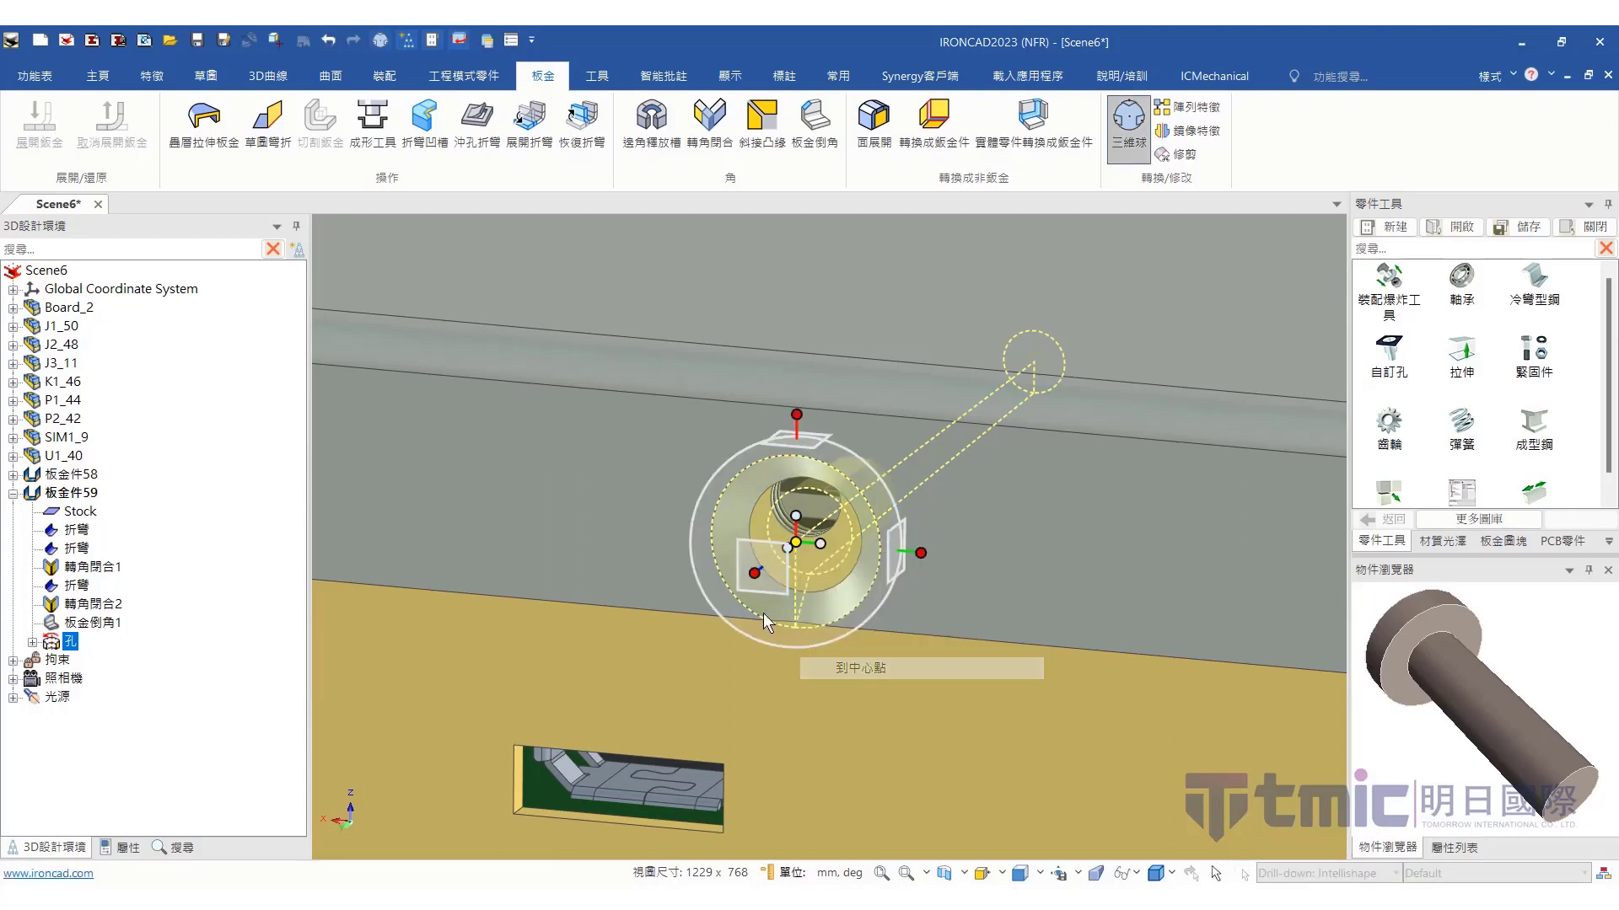
click(751, 556)
right_click(807, 534)
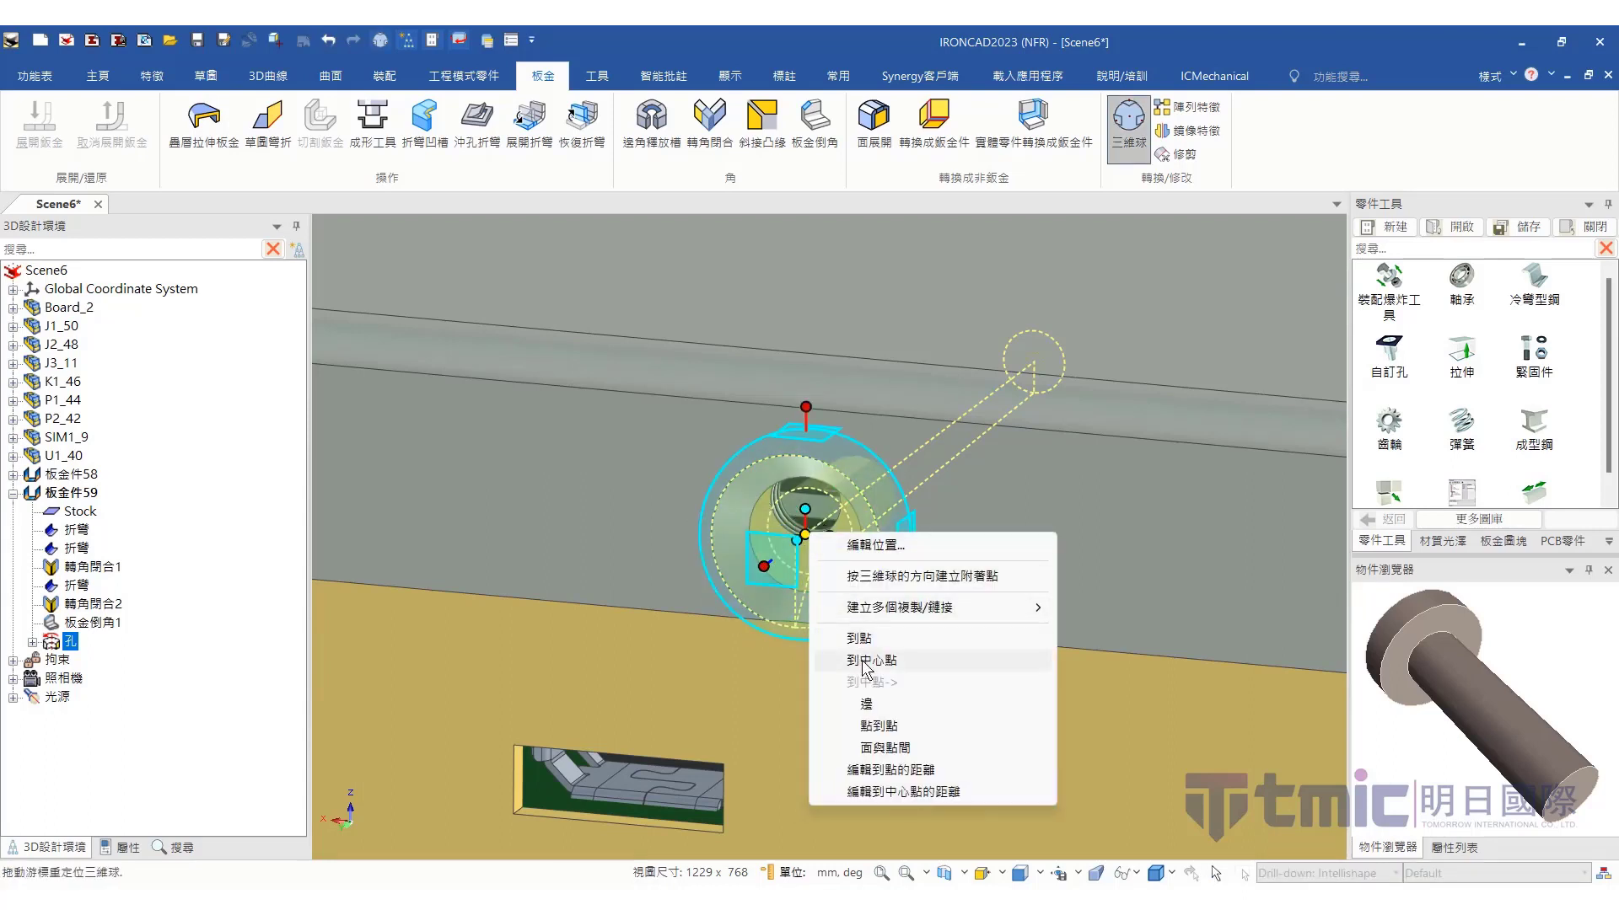
click(872, 660)
click(784, 530)
key(F10)
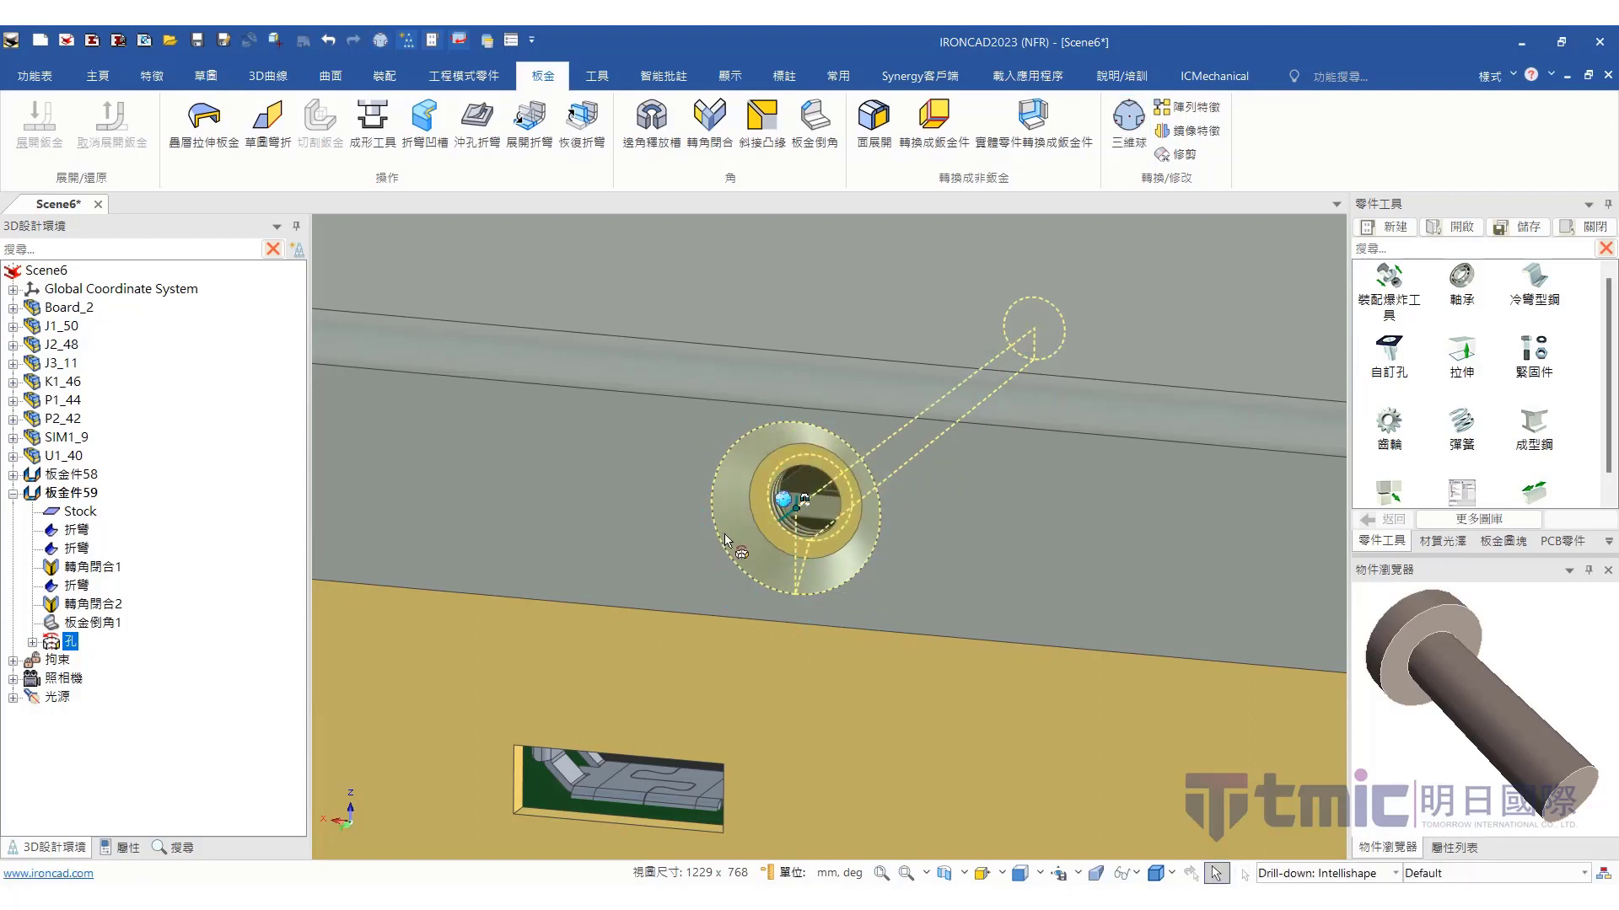
Make one linked copy (鏈接) of the countersunk hole 40 mm away along the long flange with the TriBall, repeated in the reverse direction
scroll(762, 540, down, 2)
key(F10)
scroll(893, 553, down, 3)
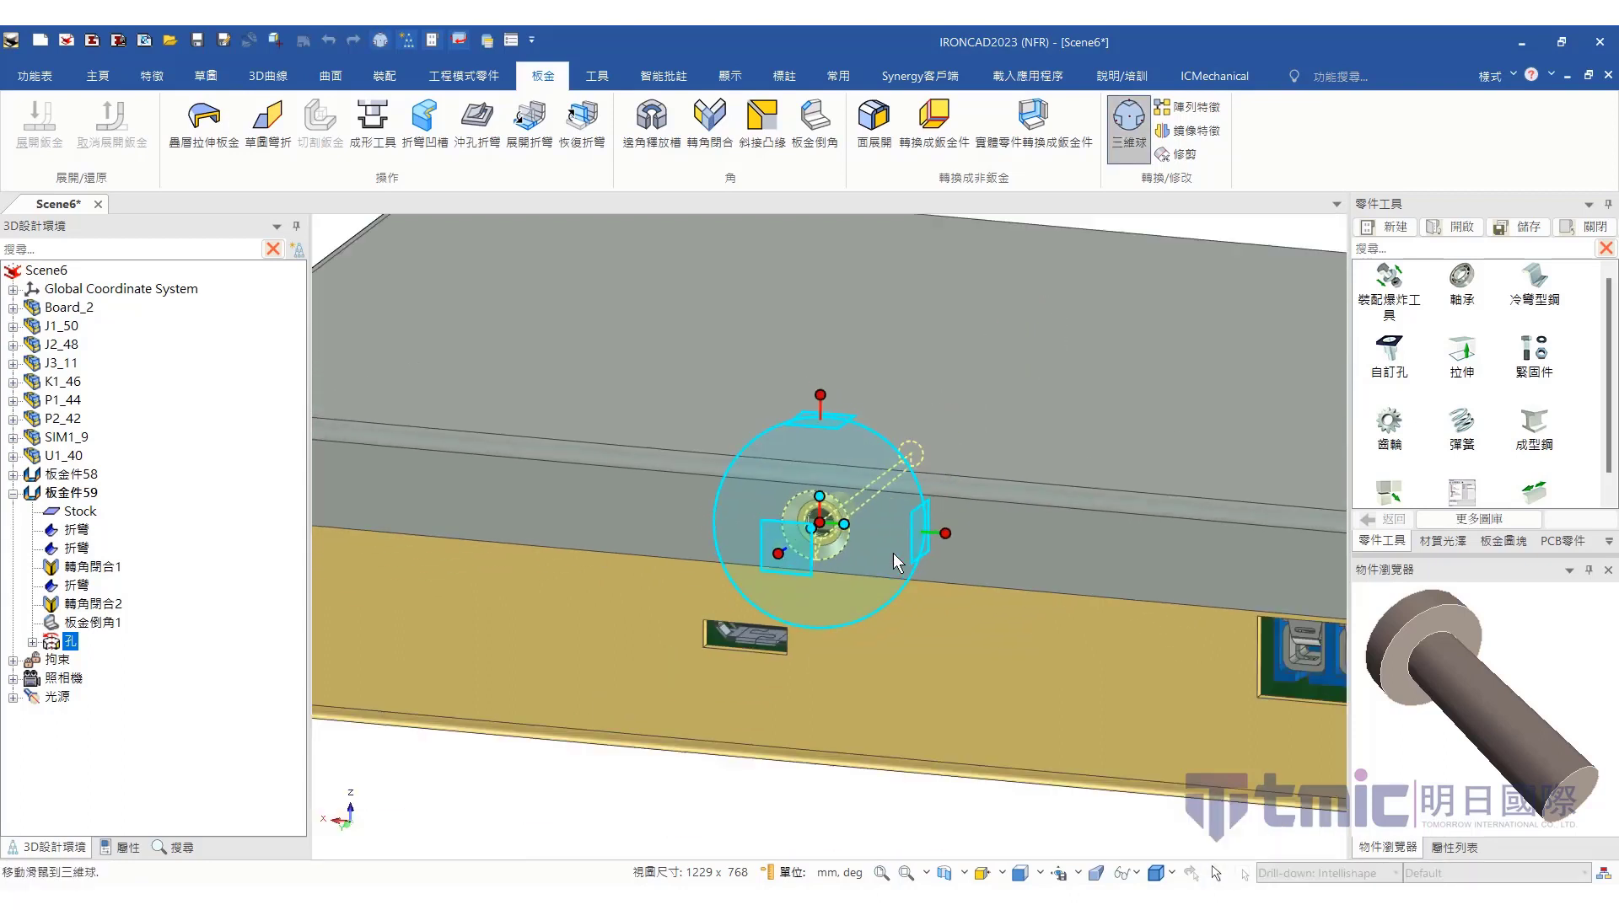
right_drag(952, 537, 935, 533)
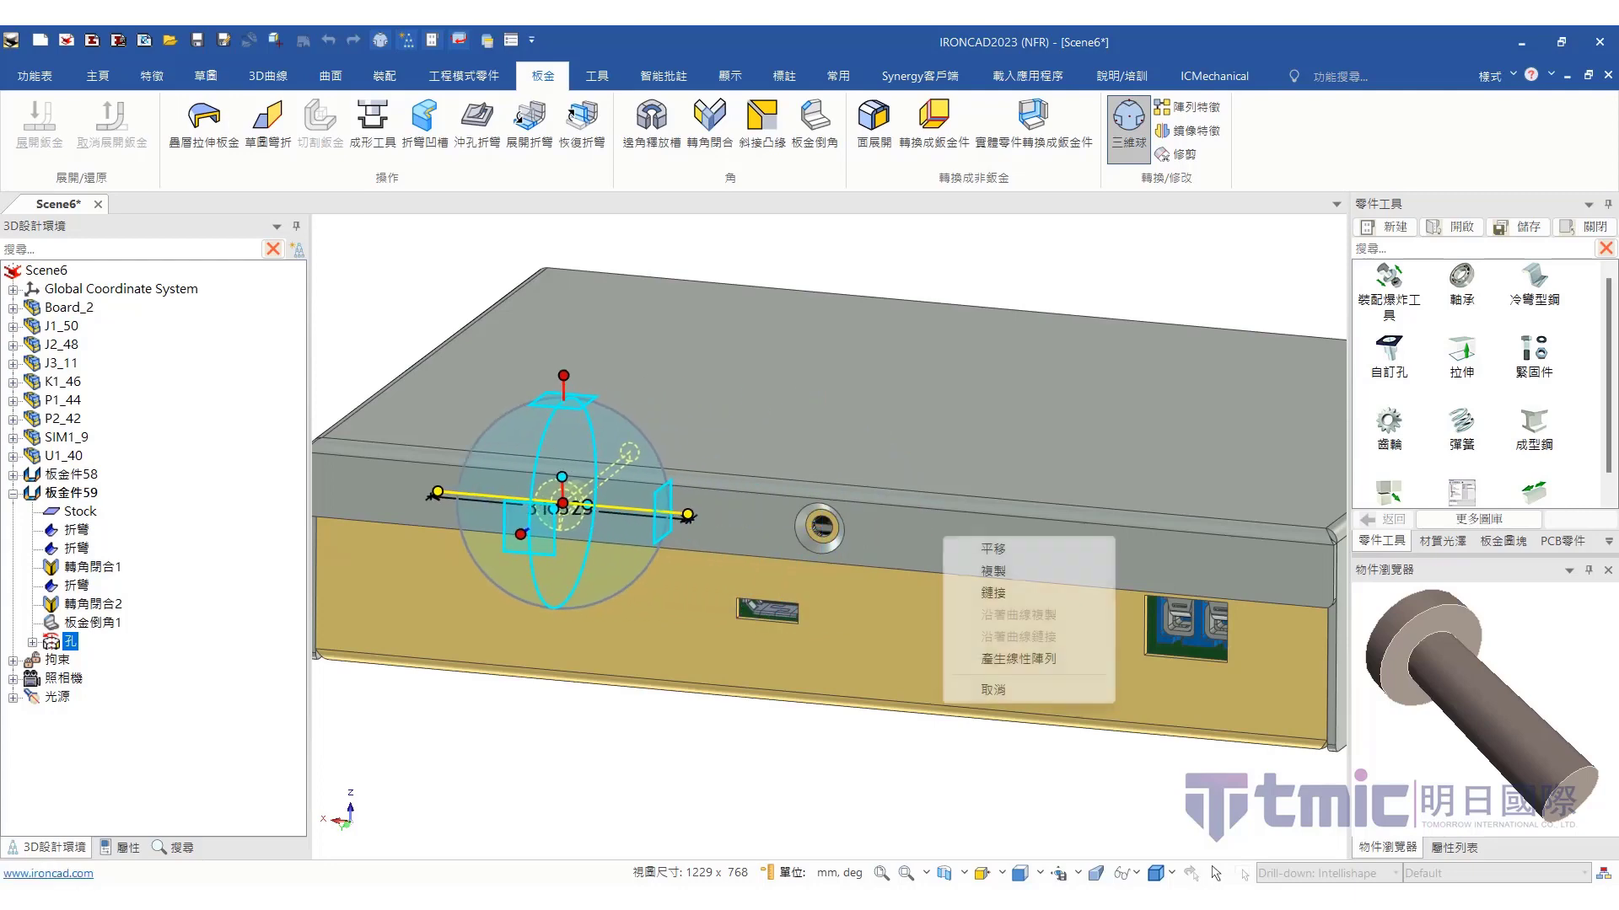
click(1033, 595)
key(Tab)
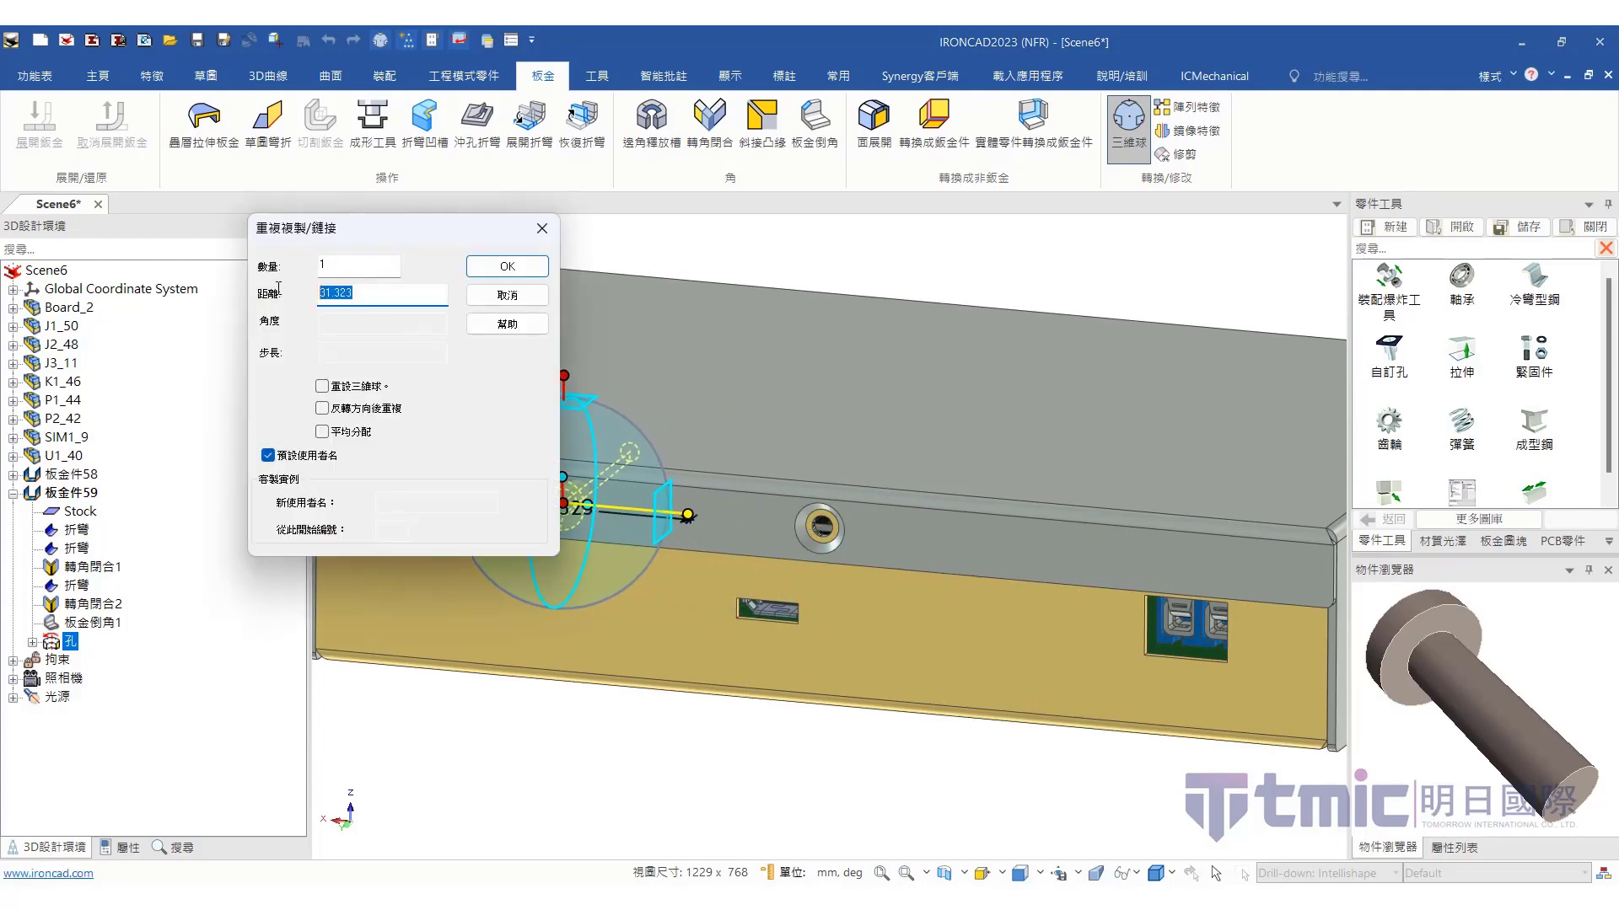
text(40)
click(322, 409)
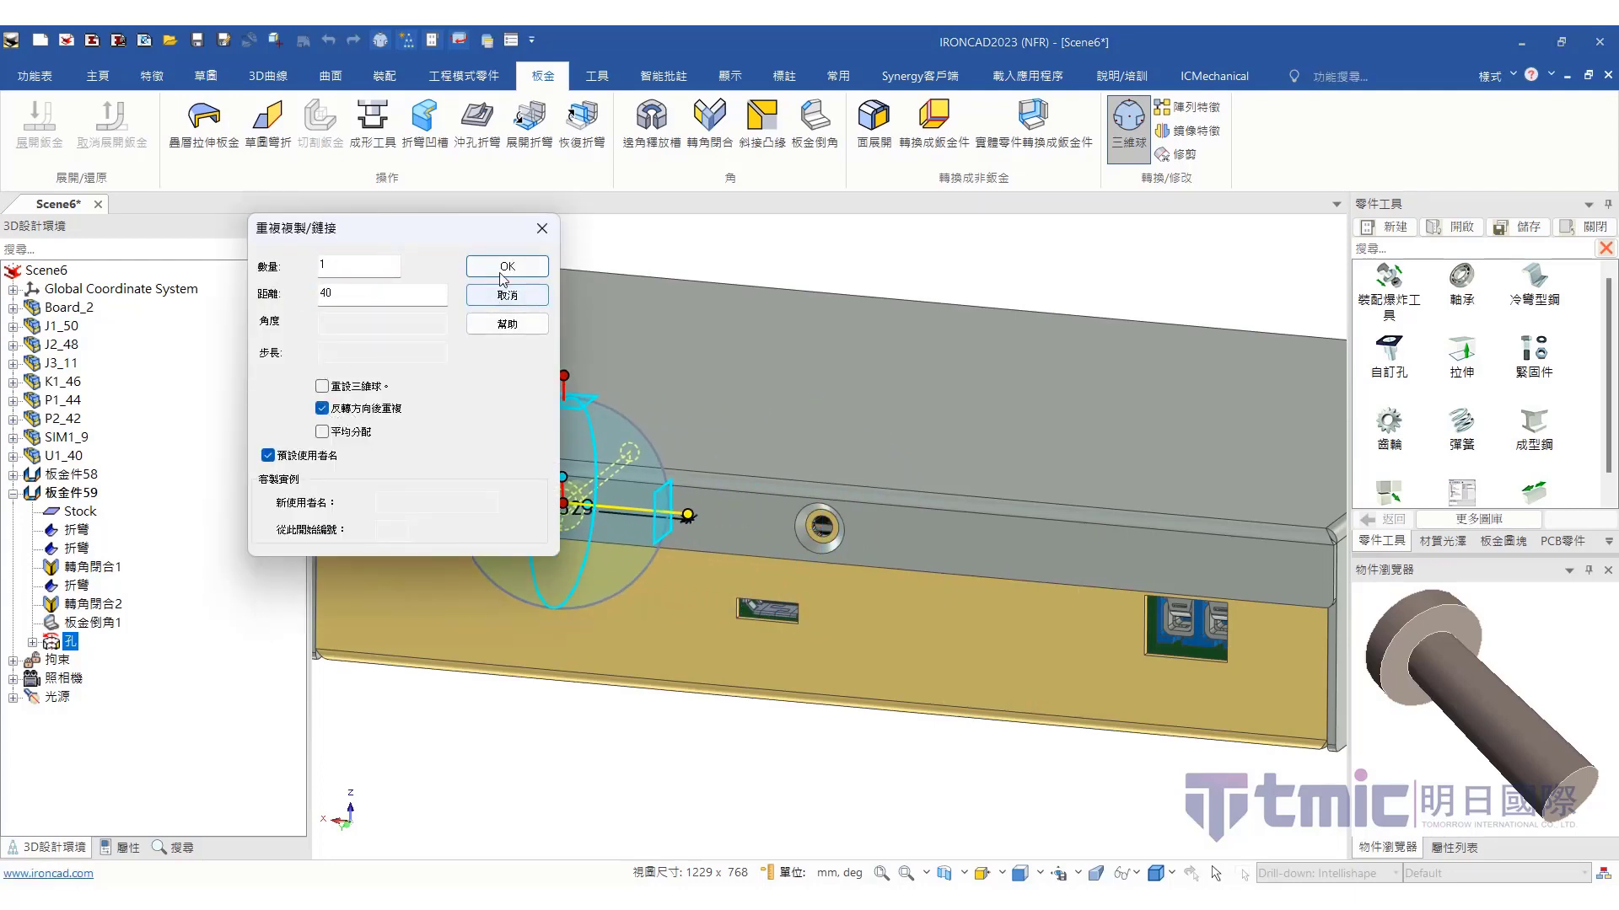
click(507, 266)
click(489, 715)
Place a custom hole (自訂孔) near the lower corner of the cover's end flange, on the side with the large connector opening
scroll(485, 482, up, 2)
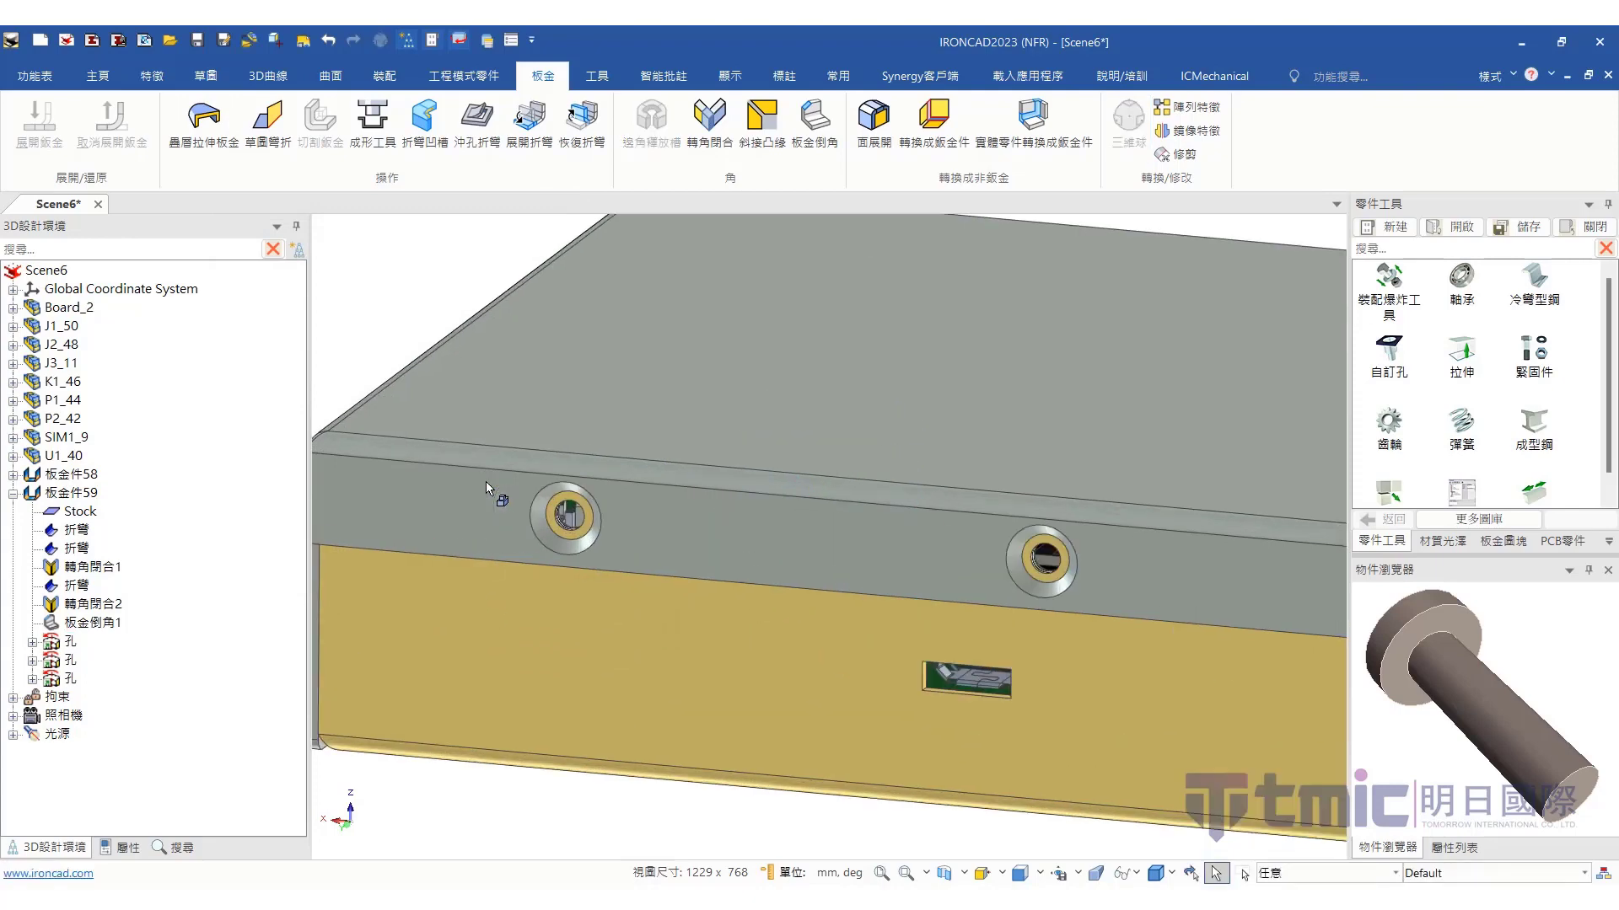
middle_drag(525, 504, 877, 581)
scroll(877, 581, down, 2)
shift+middle_drag(1200, 634, 910, 560)
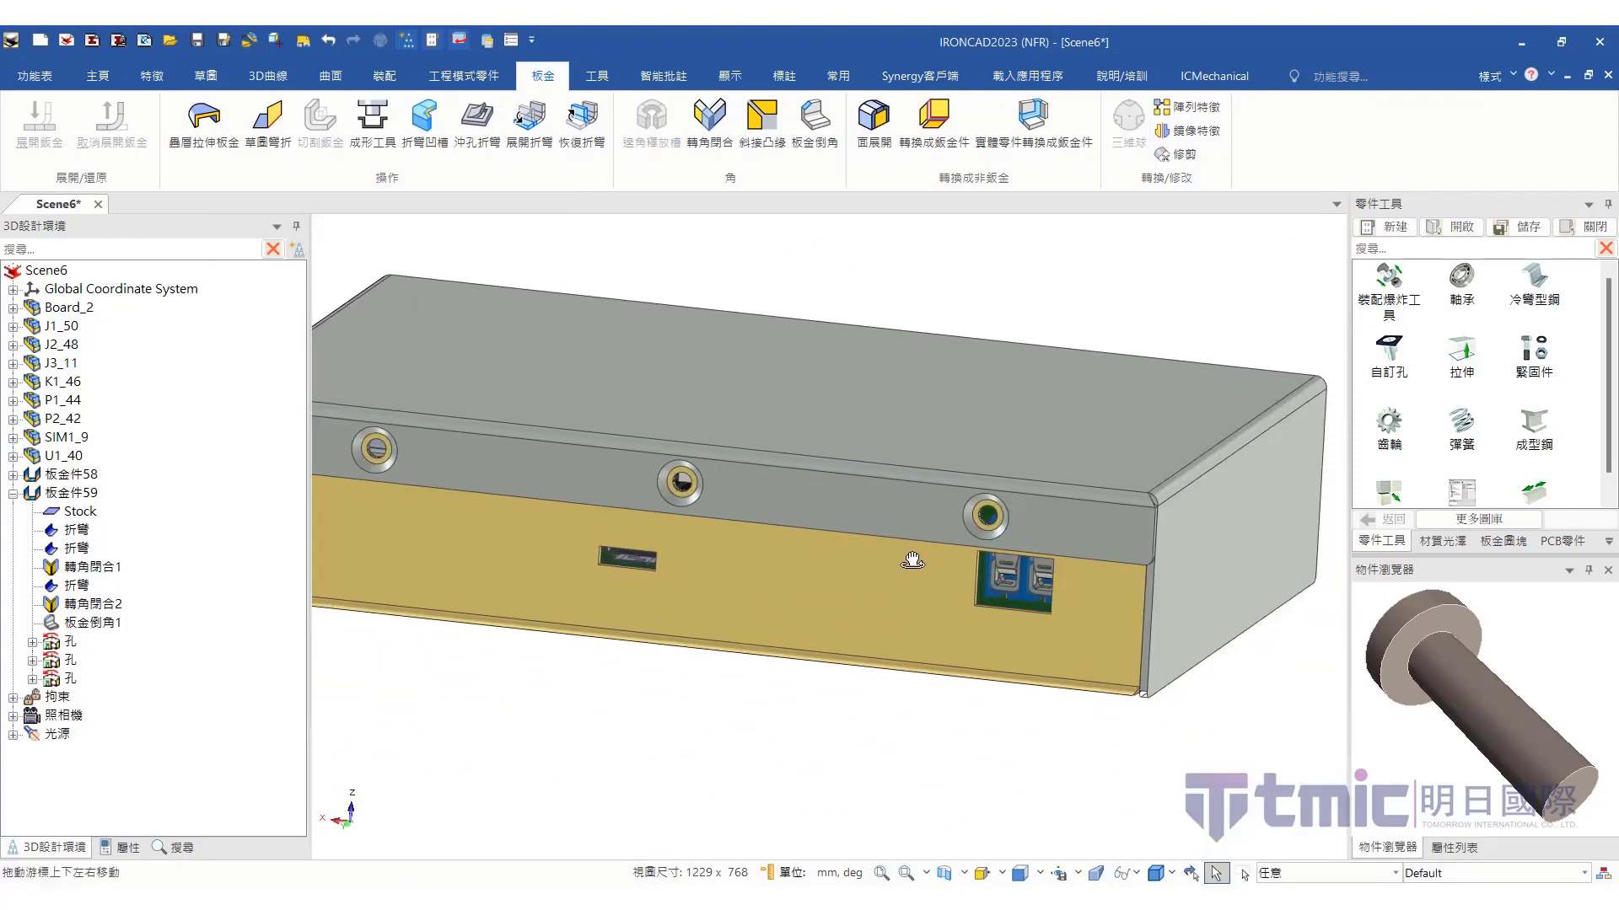
middle_drag(1121, 567, 1049, 578)
shift+middle_drag(1262, 642, 919, 621)
scroll(918, 620, up, 5)
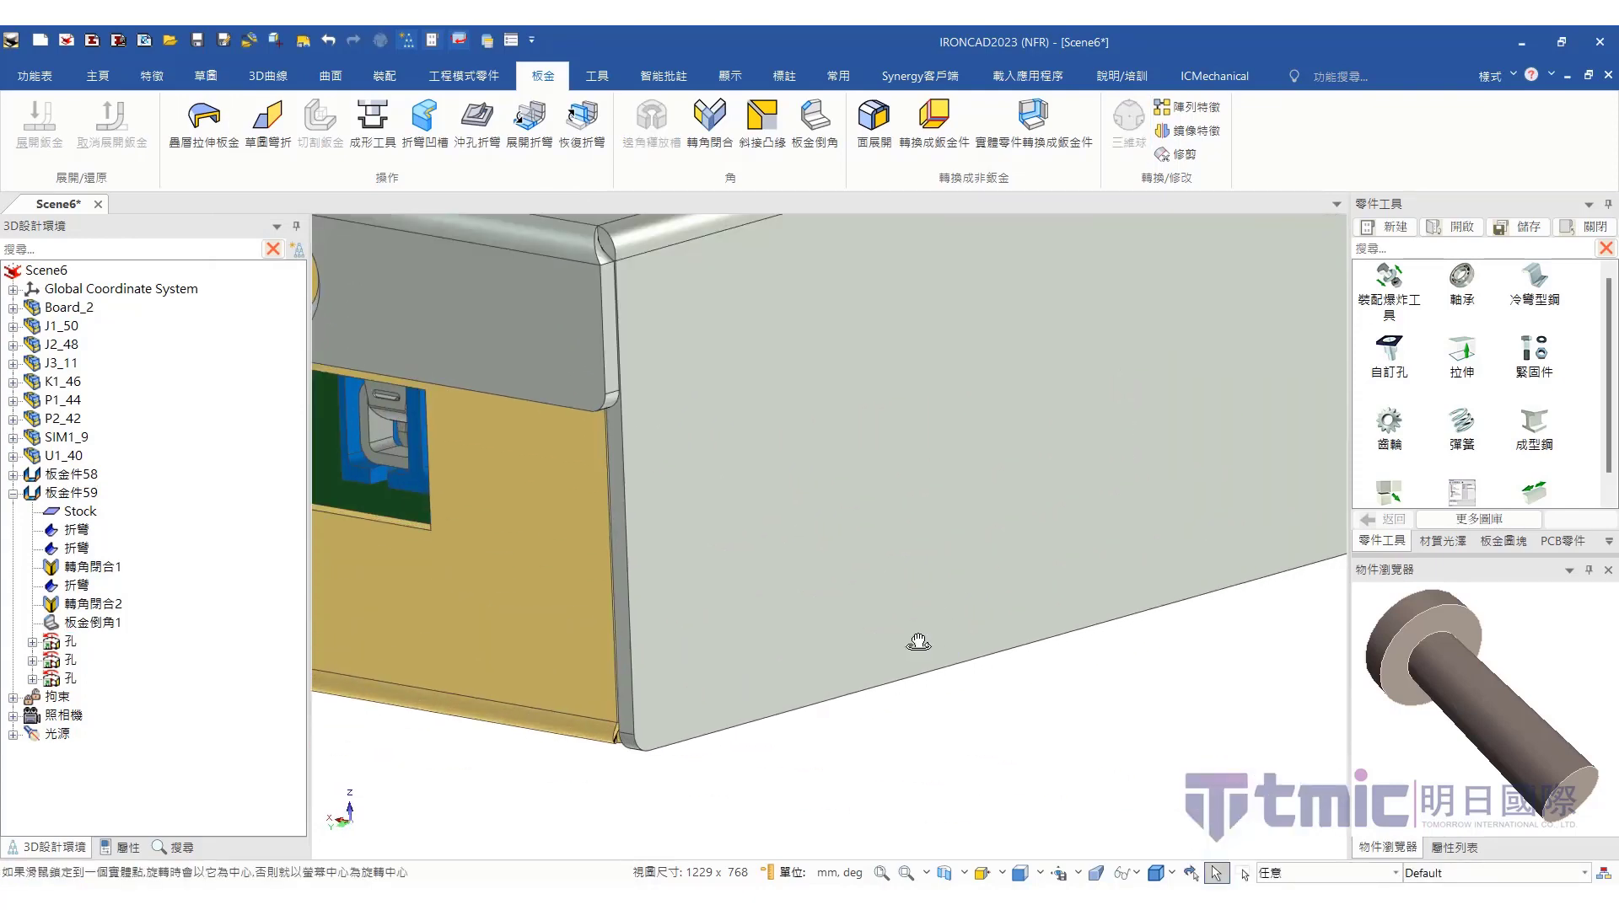
drag(1400, 365, 681, 636)
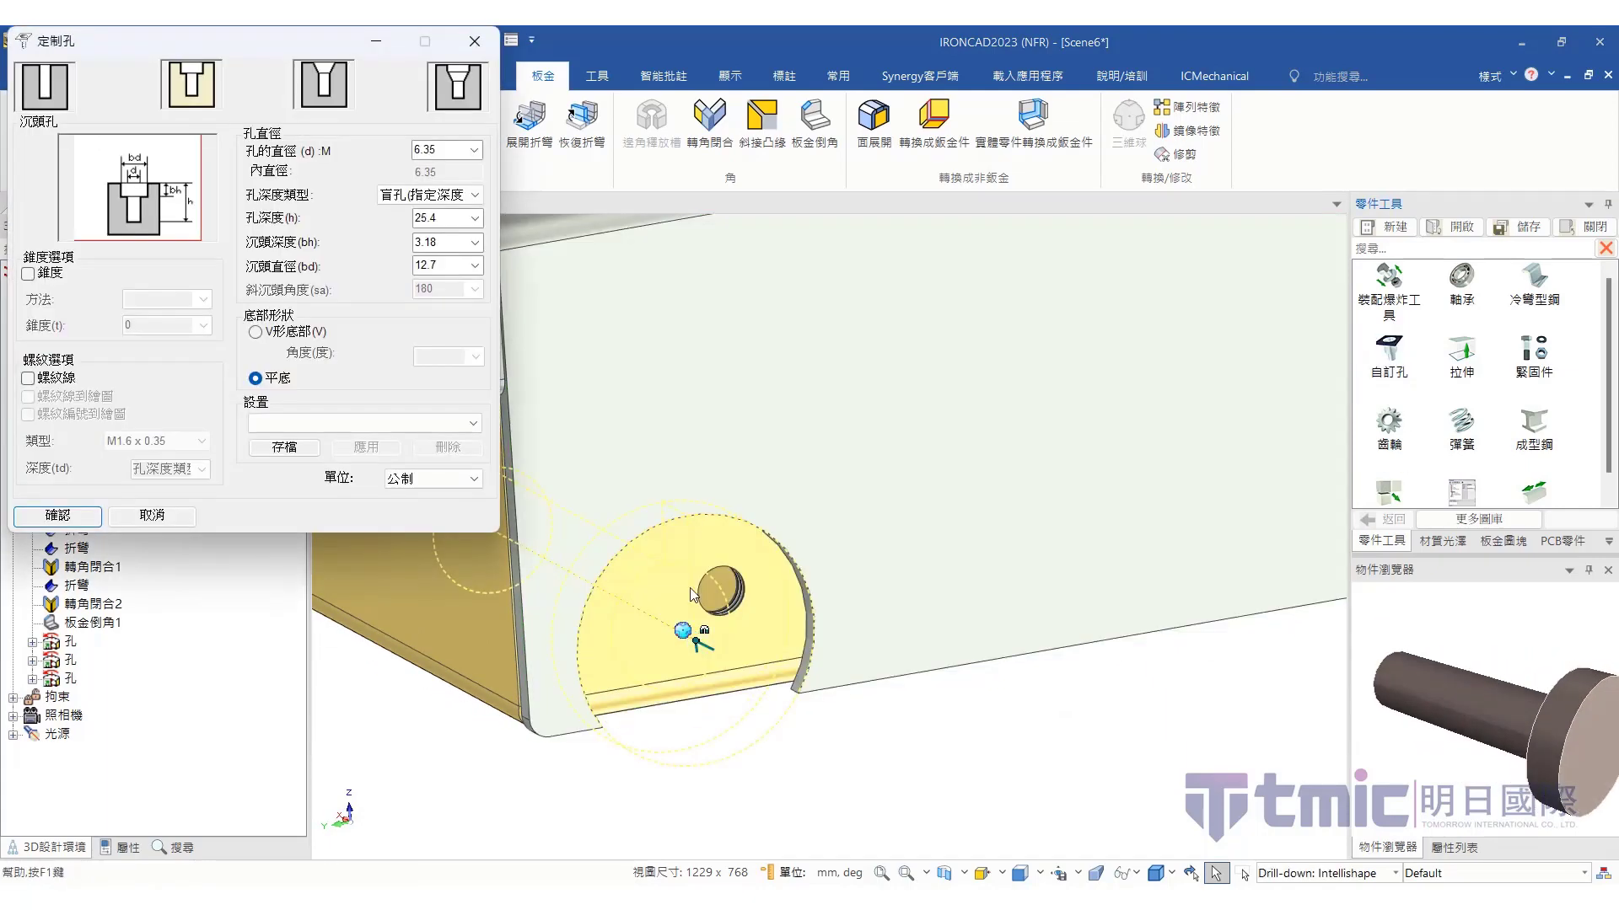
Configure the end-flange hole as a countersink with a 3 mm hole diameter, a 6 mm countersink diameter and taper (錐度) enabled
click(305, 99)
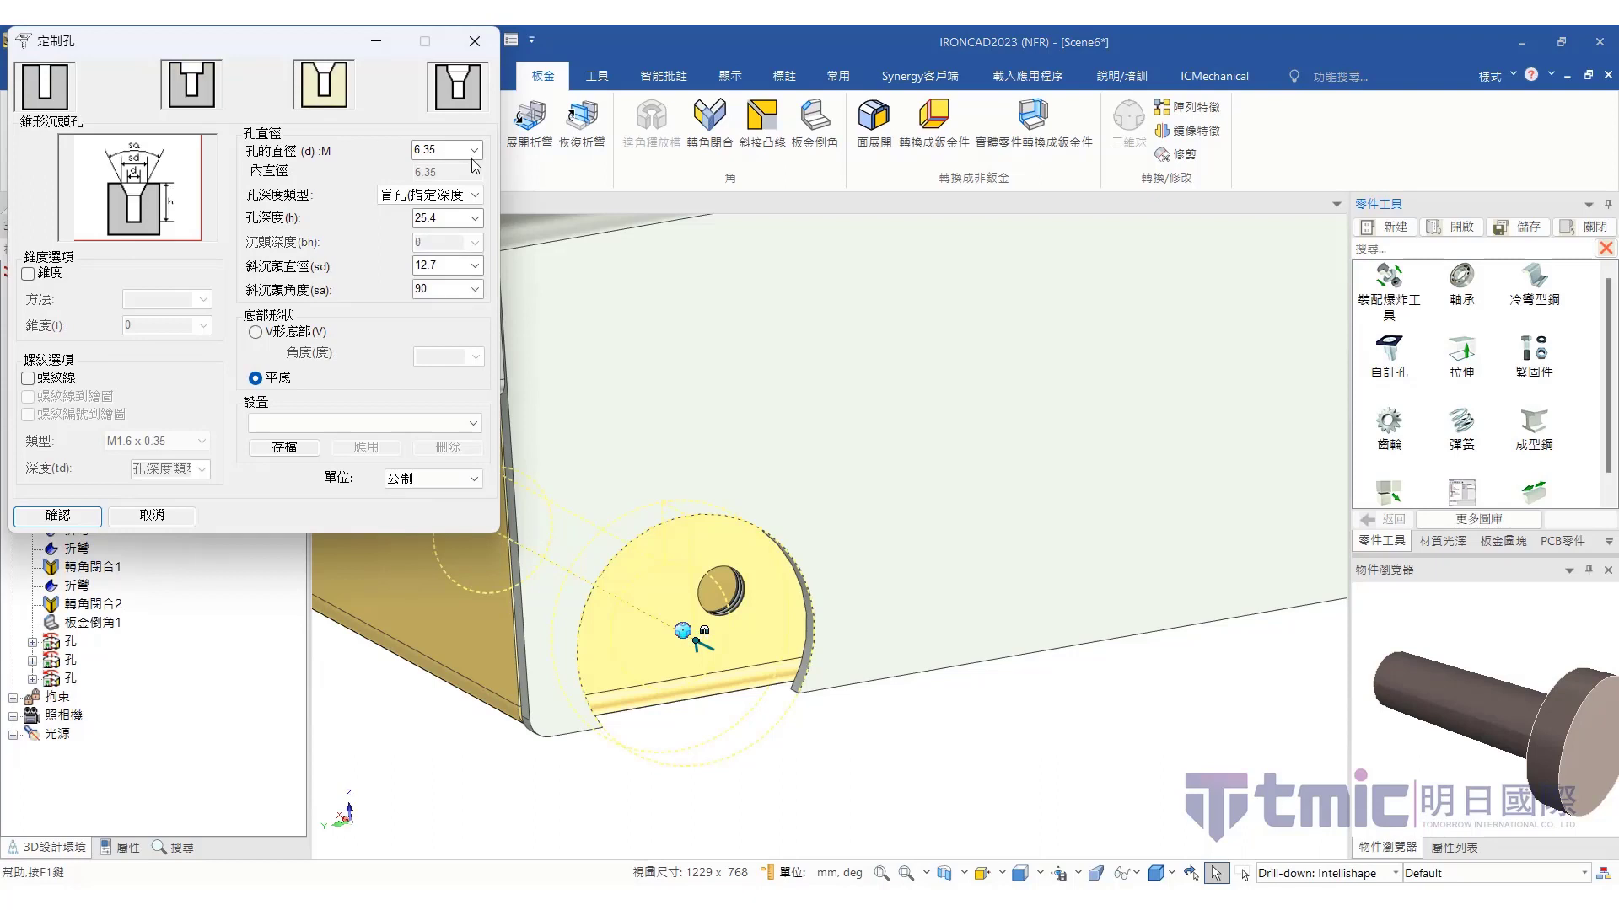
click(473, 150)
click(426, 243)
click(474, 264)
click(446, 420)
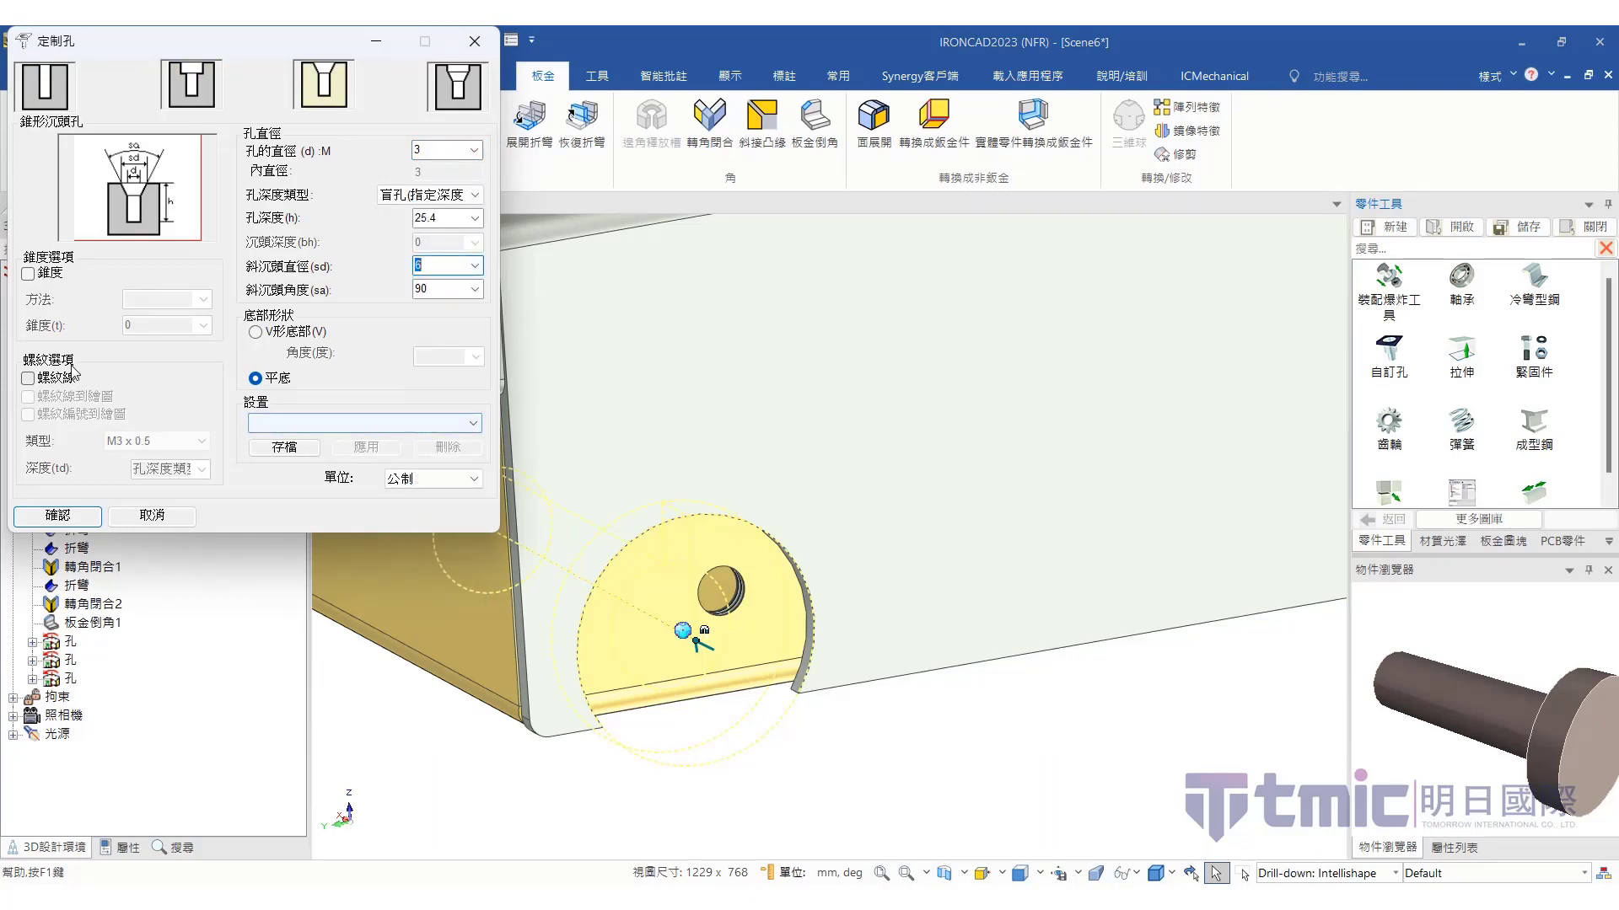
click(29, 273)
click(56, 516)
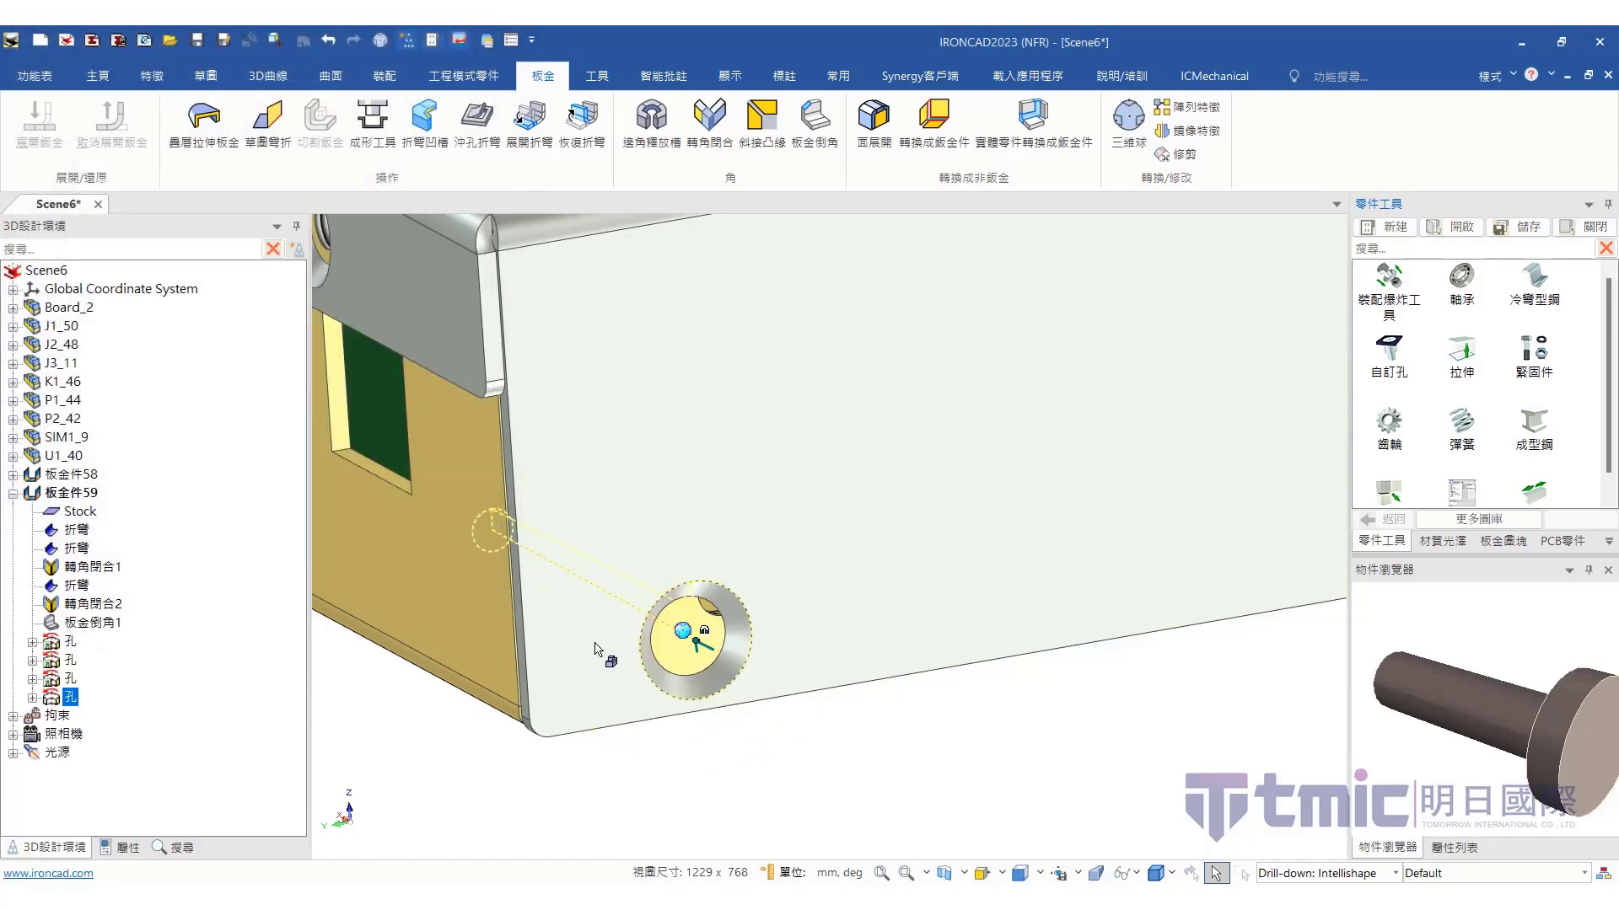
Centre the TriBall on the countersunk hole and move the hole to the centre point (到中心點) of the threaded hole behind the end flange
scroll(675, 603, up, 5)
key(F10)
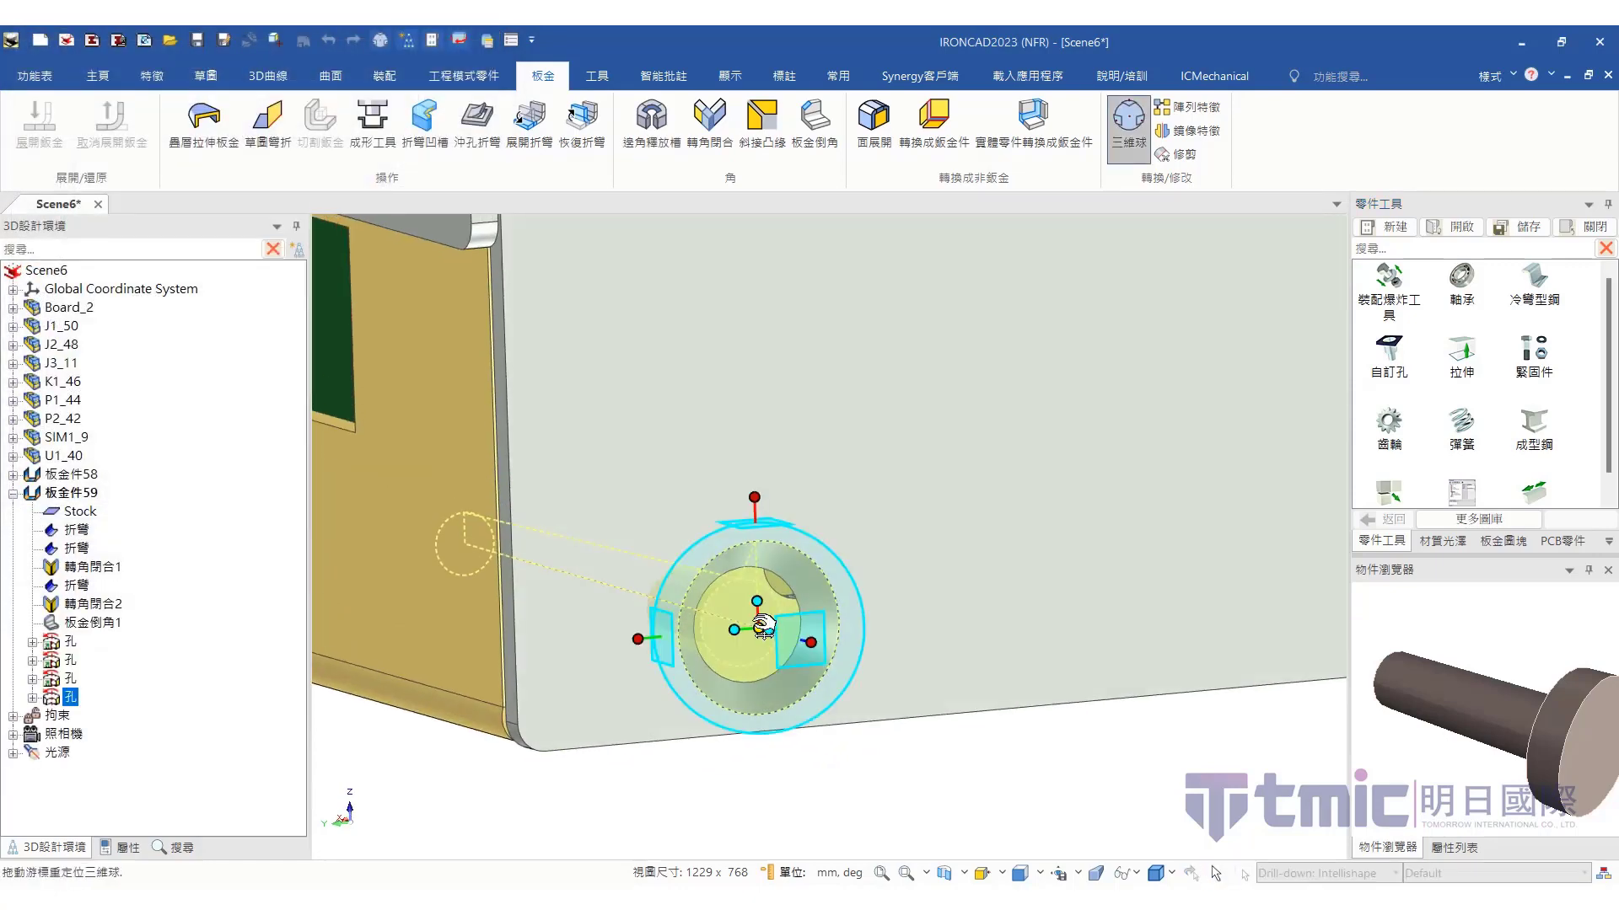
key(space)
right_click(769, 629)
click(885, 481)
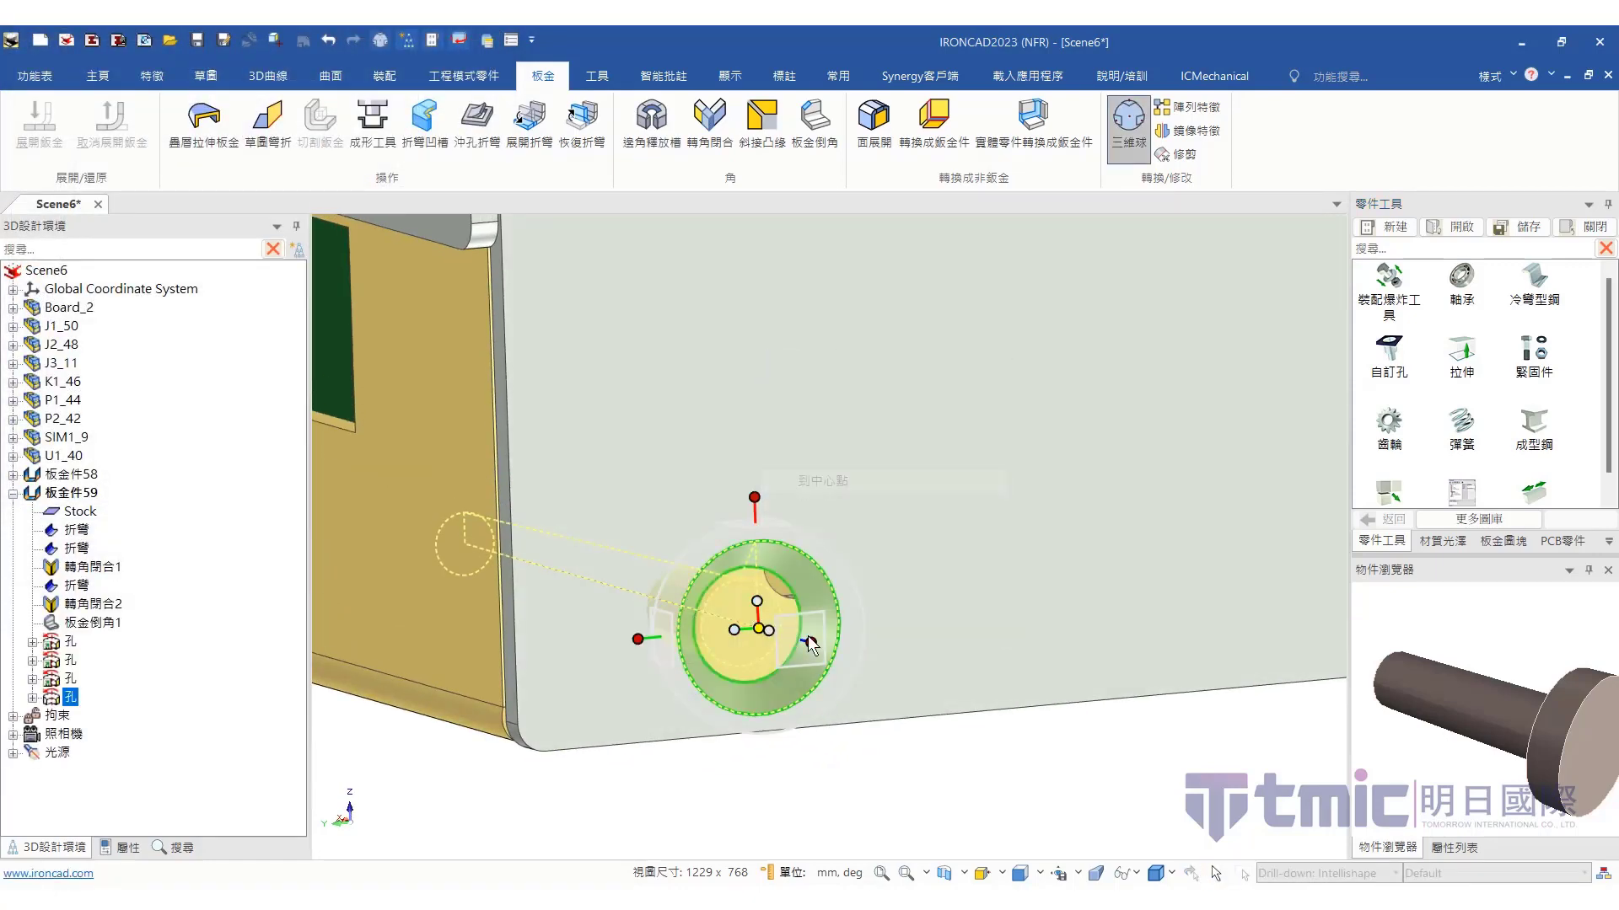
click(764, 675)
key(space)
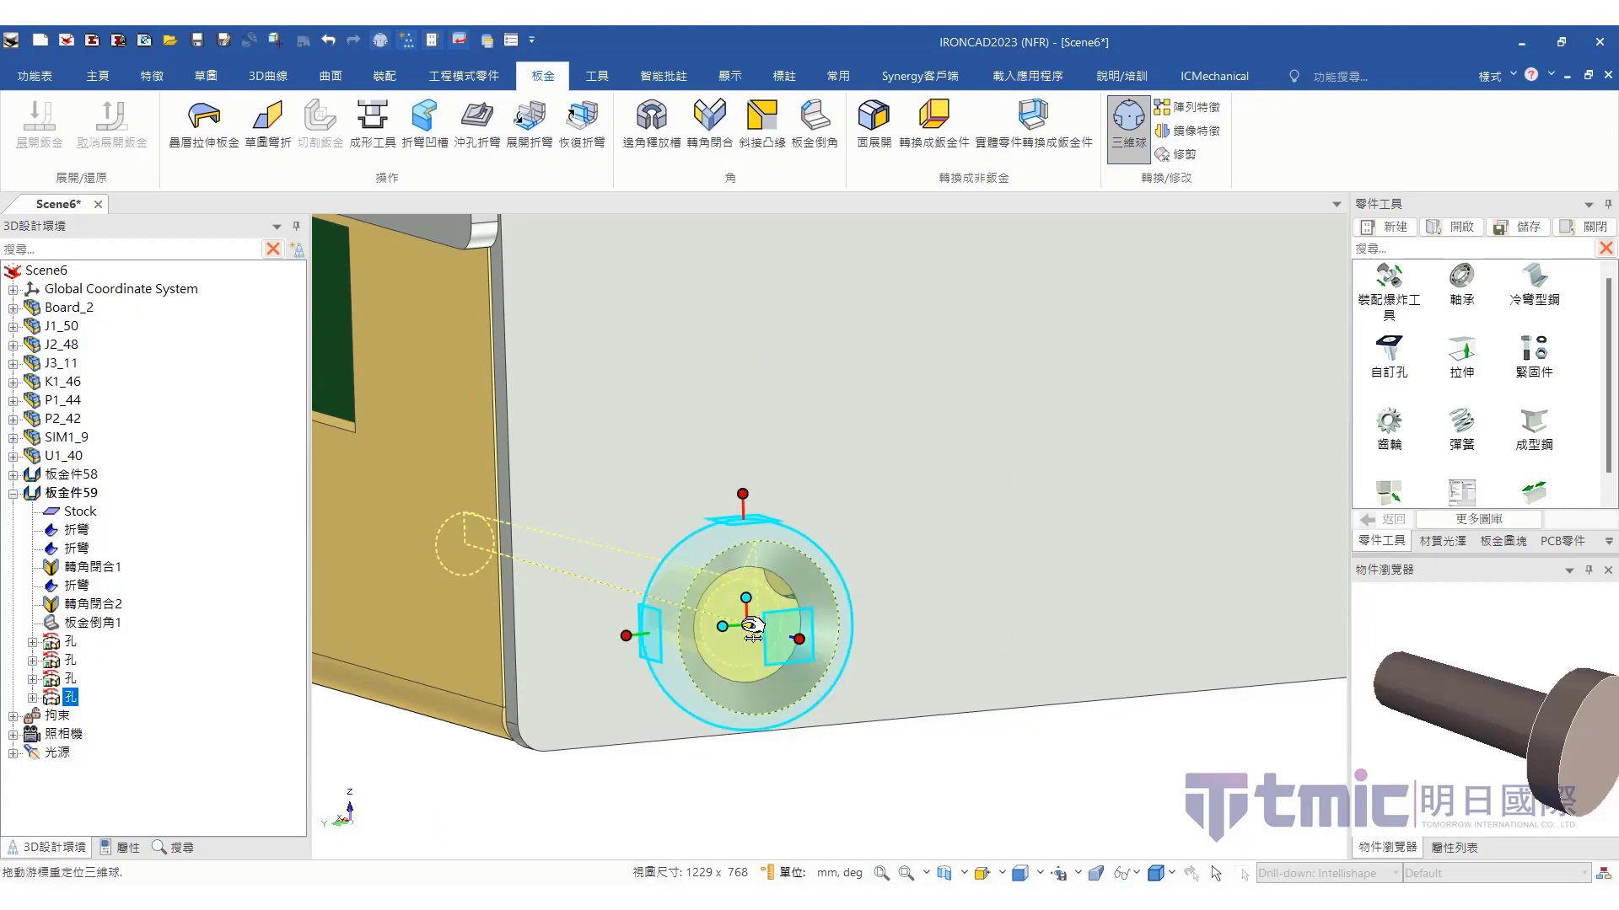
right_click(745, 630)
click(812, 481)
click(776, 585)
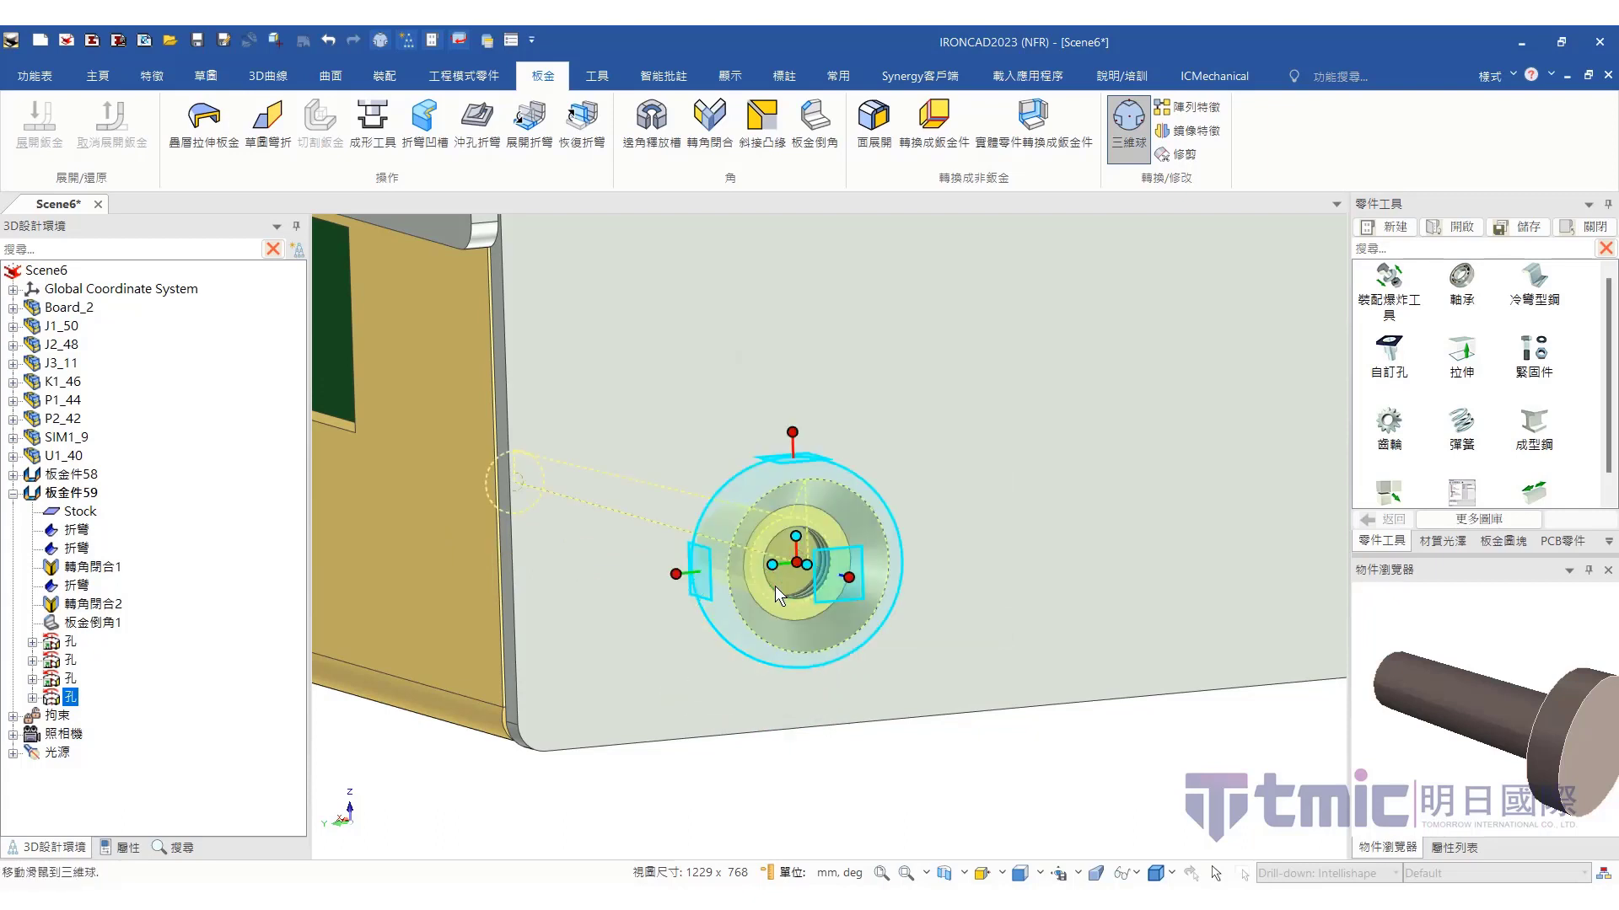
Mirror the end-flange hole as a linked copy (鏈接) about the midpoint of the flange's lower edge with the TriBall
scroll(698, 625, down, 3)
middle_drag(698, 626, 759, 669)
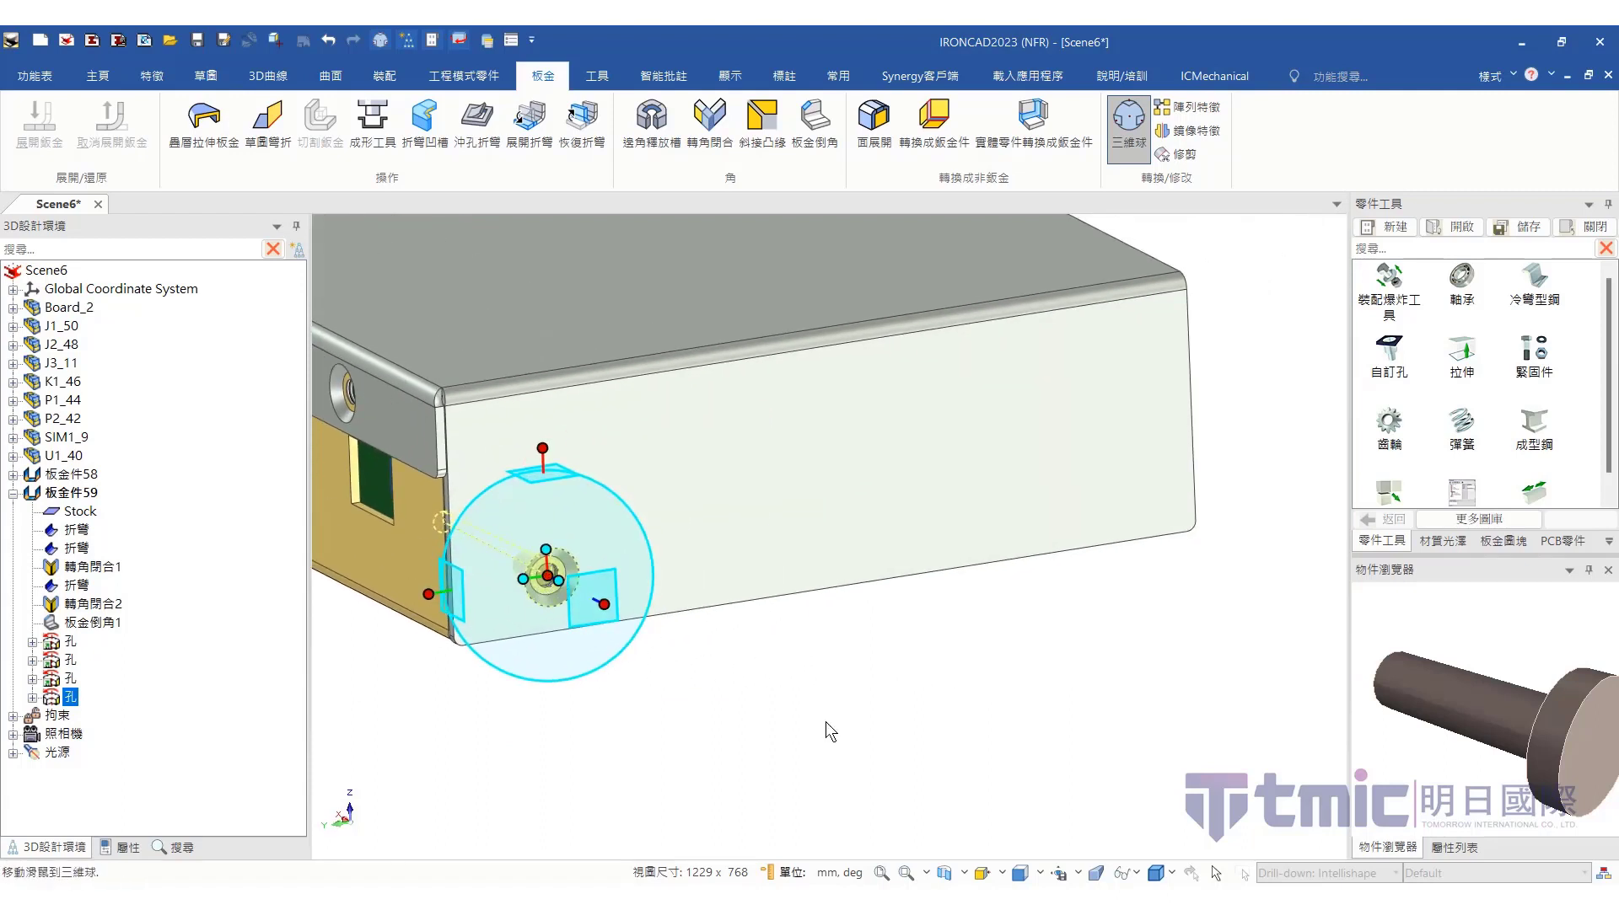
right_click(545, 580)
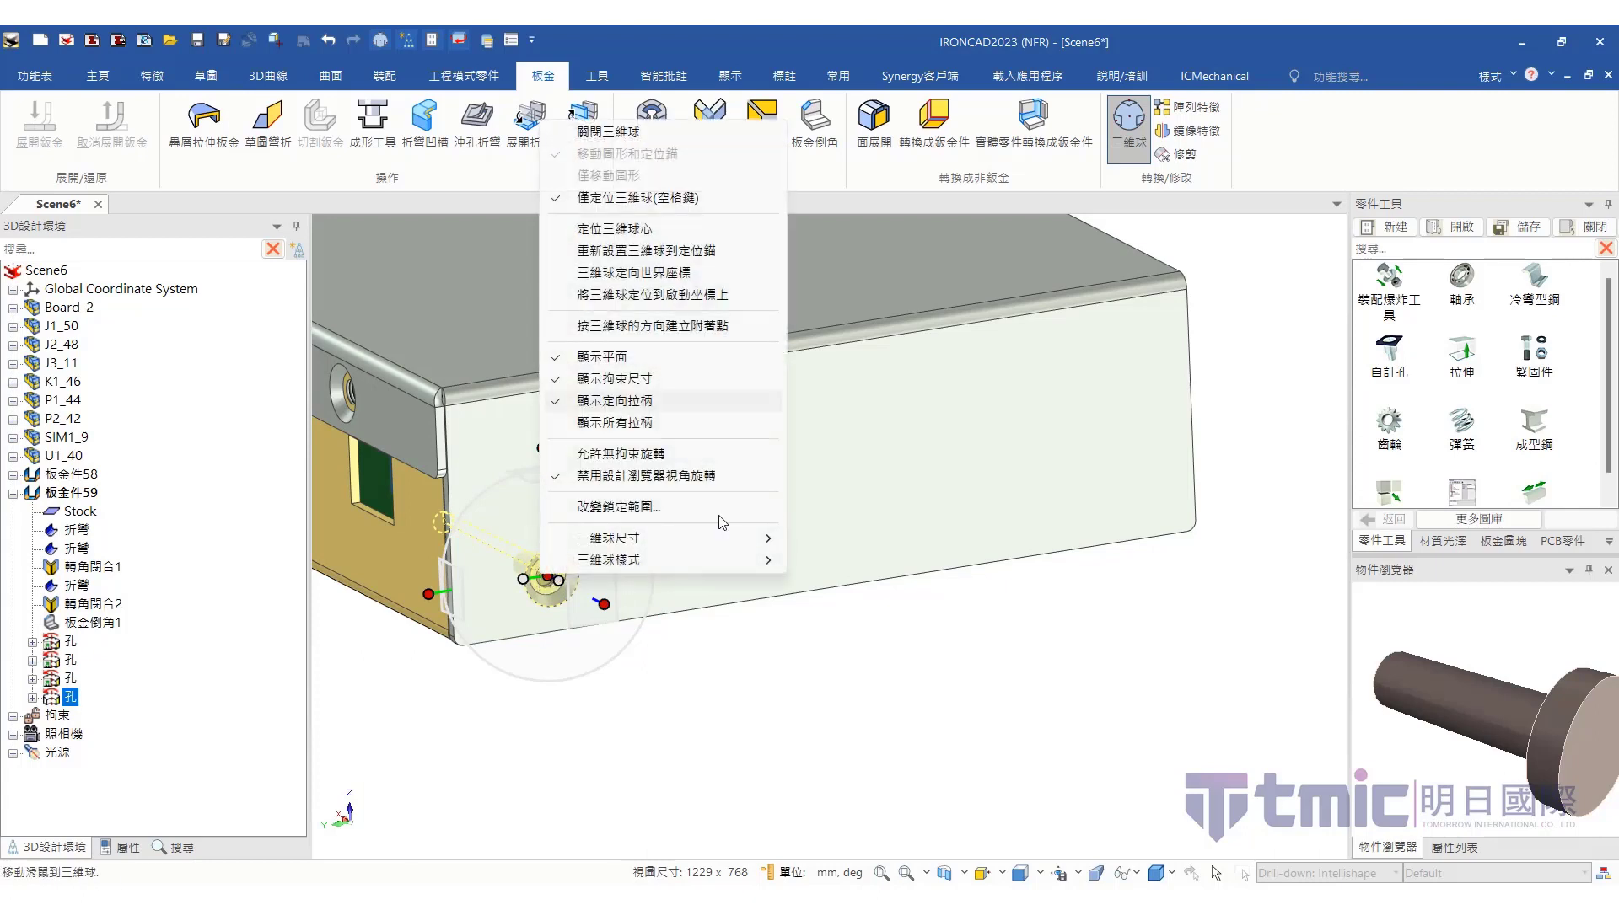
key(Escape)
right_click(546, 577)
click(608, 686)
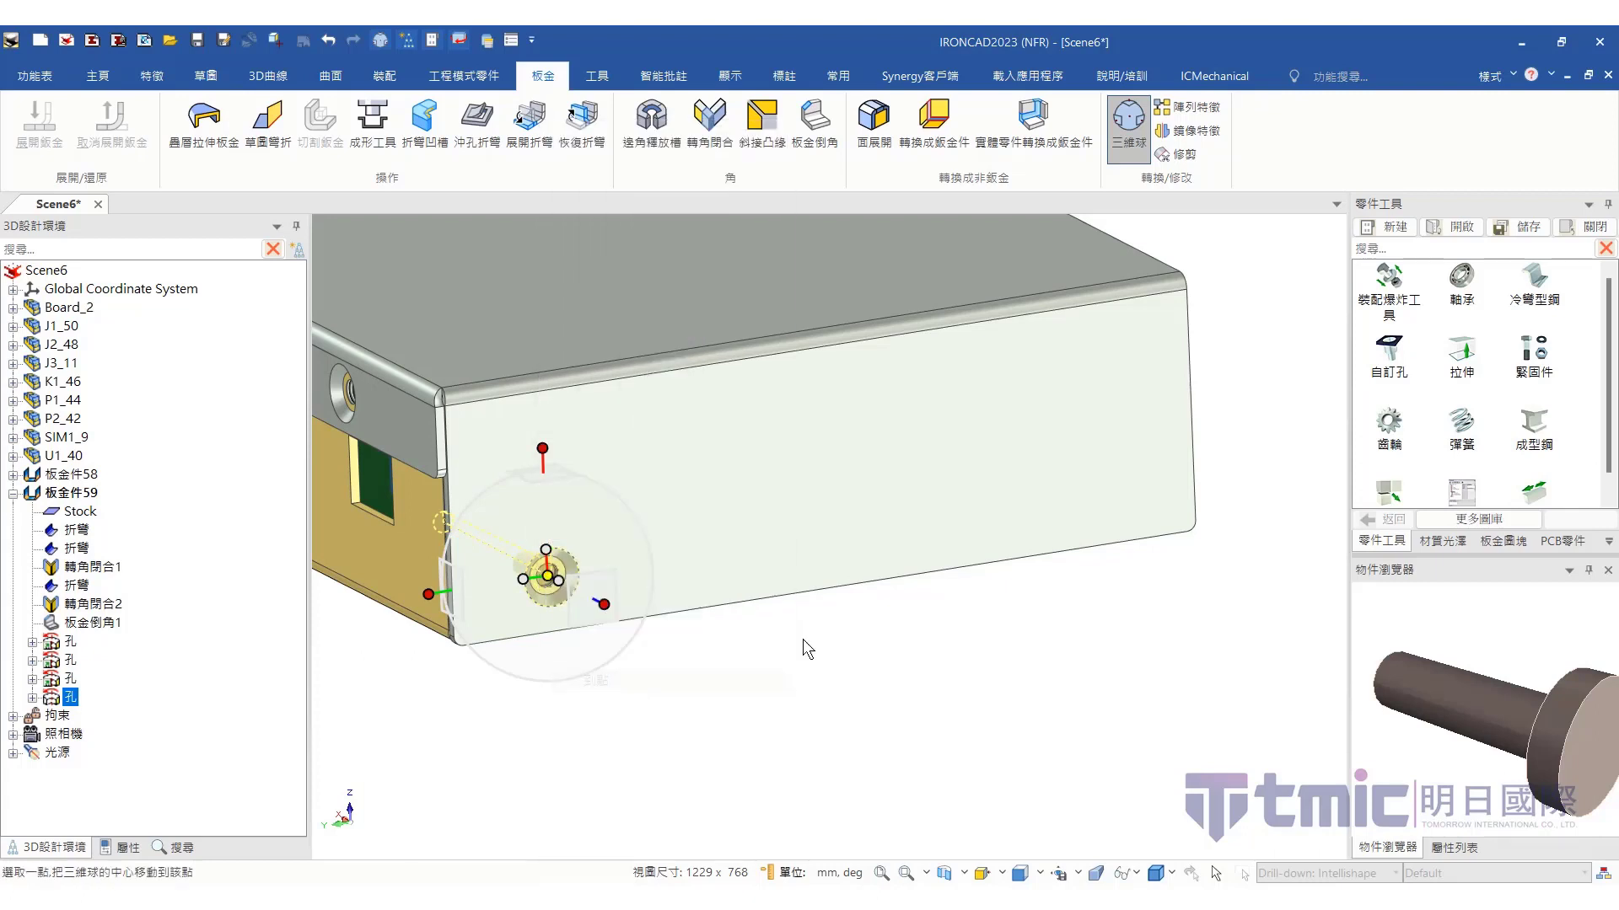
click(825, 590)
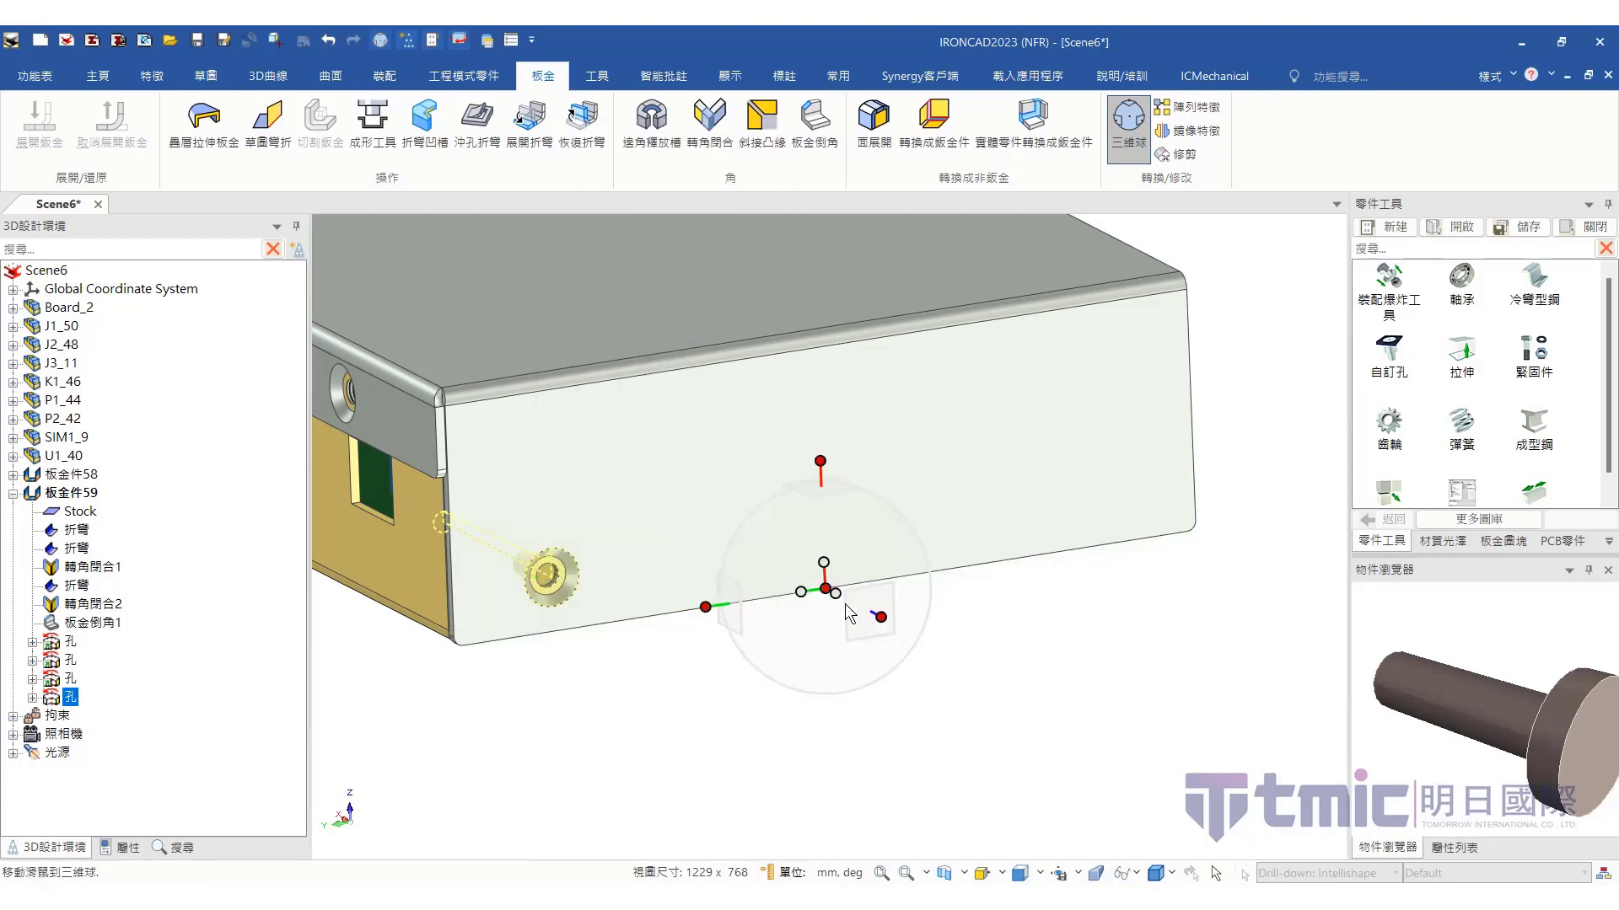
right_click(862, 595)
mouse_move(862, 588)
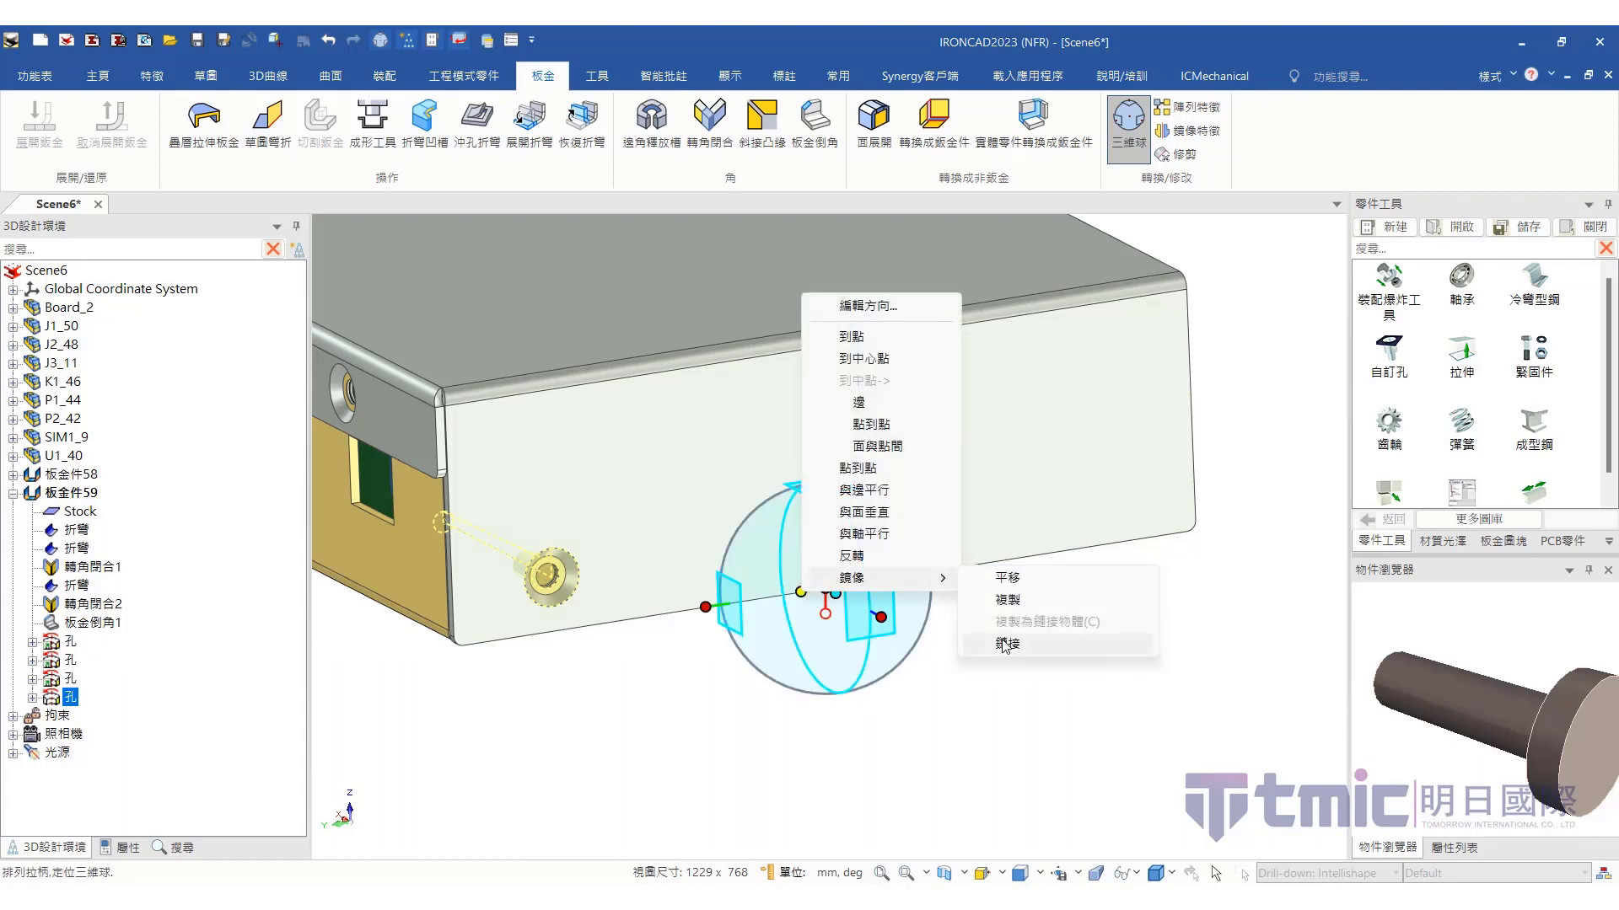
click(1001, 644)
click(1017, 679)
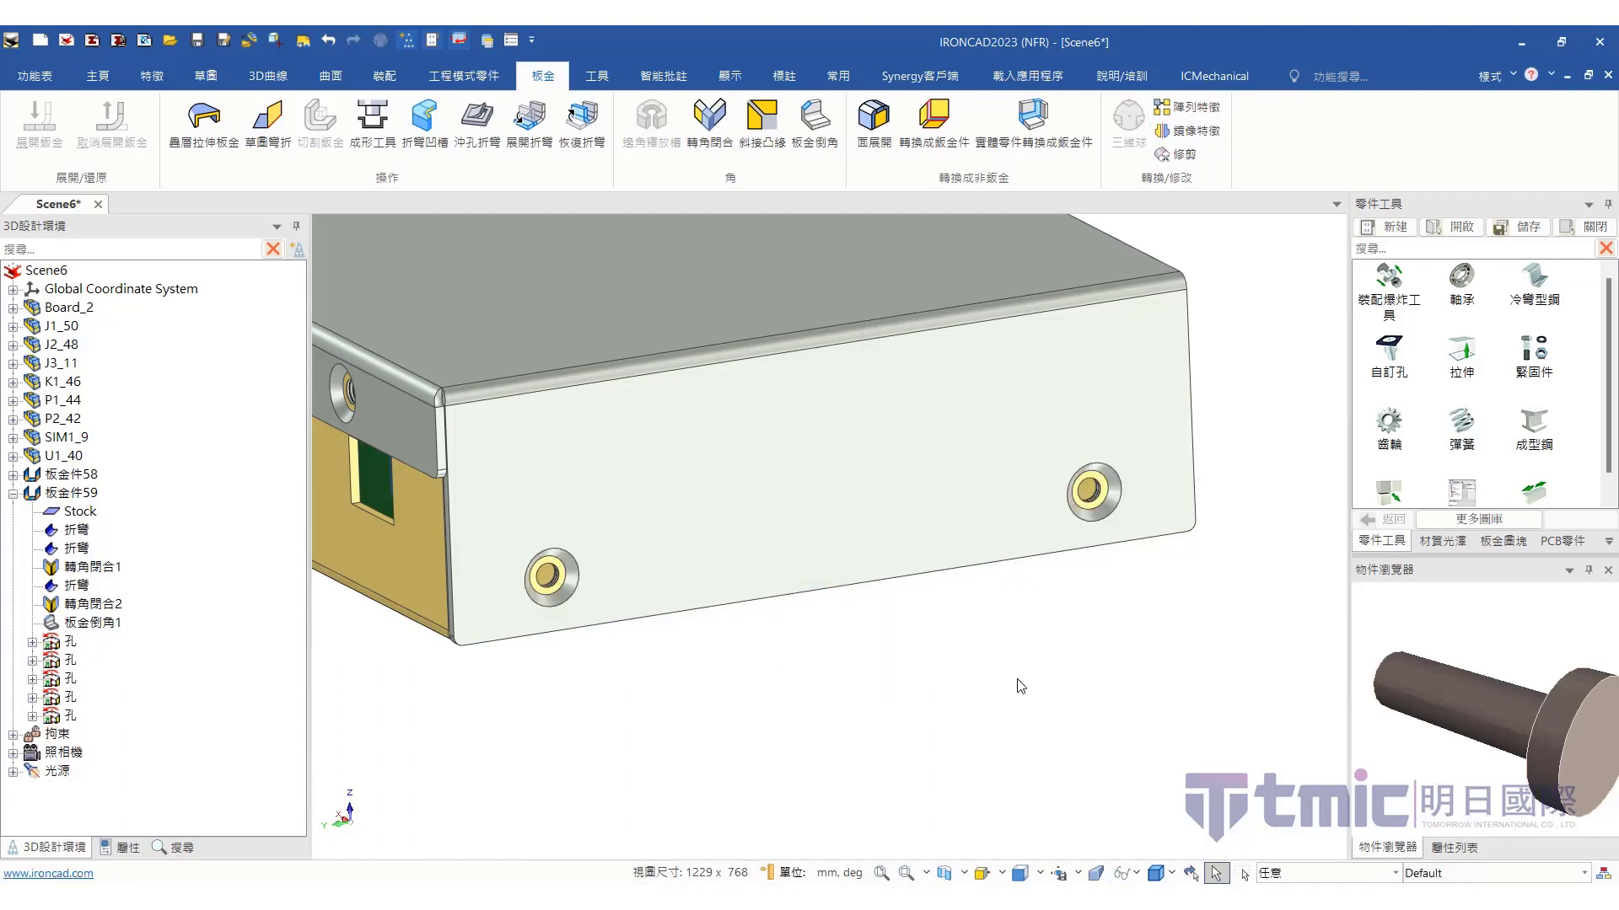
Place a round cluster hole pattern (圓形群組孔) on the end flange between the two countersunk holes
middle_drag(1017, 679, 749, 621)
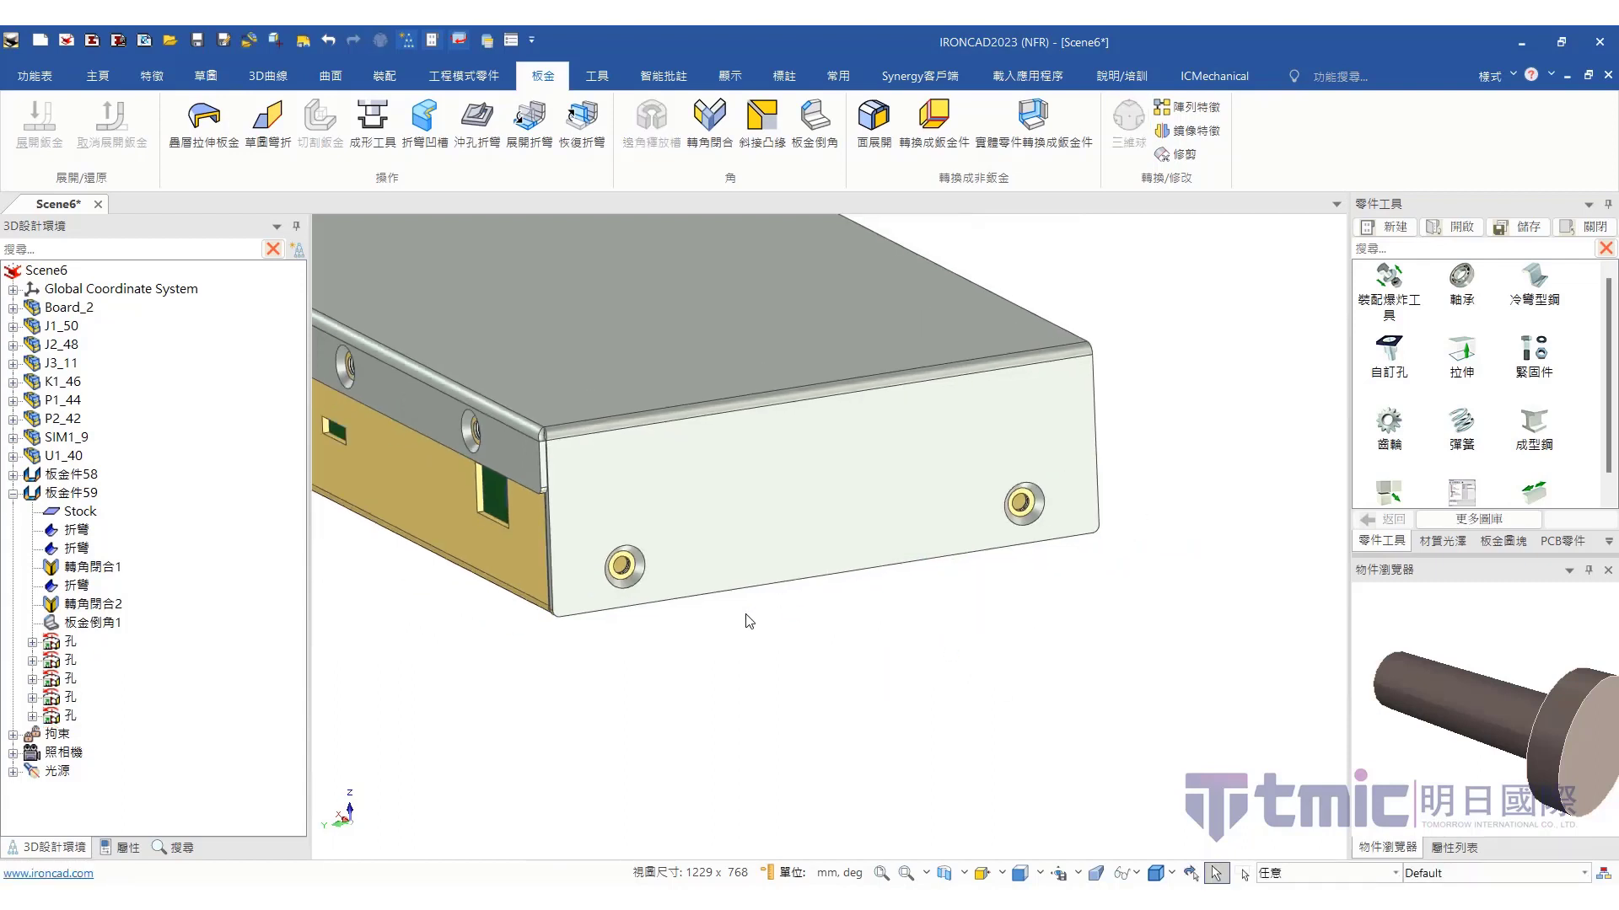
click(1494, 542)
scroll(1518, 388, down, 3)
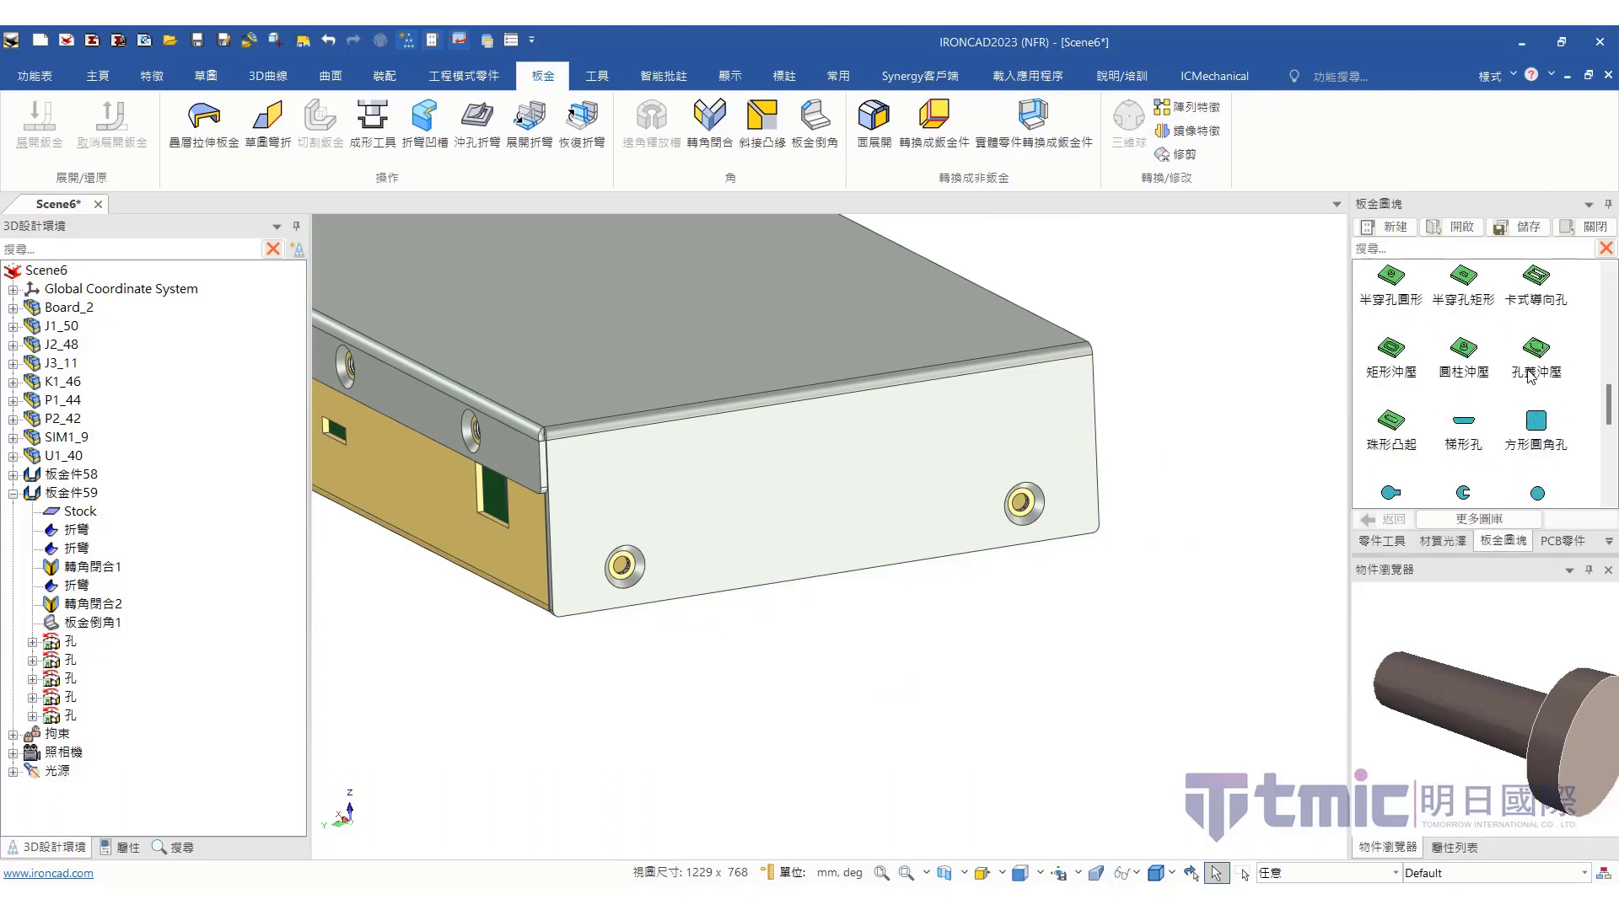
scroll(1526, 371, down, 5)
click(1463, 480)
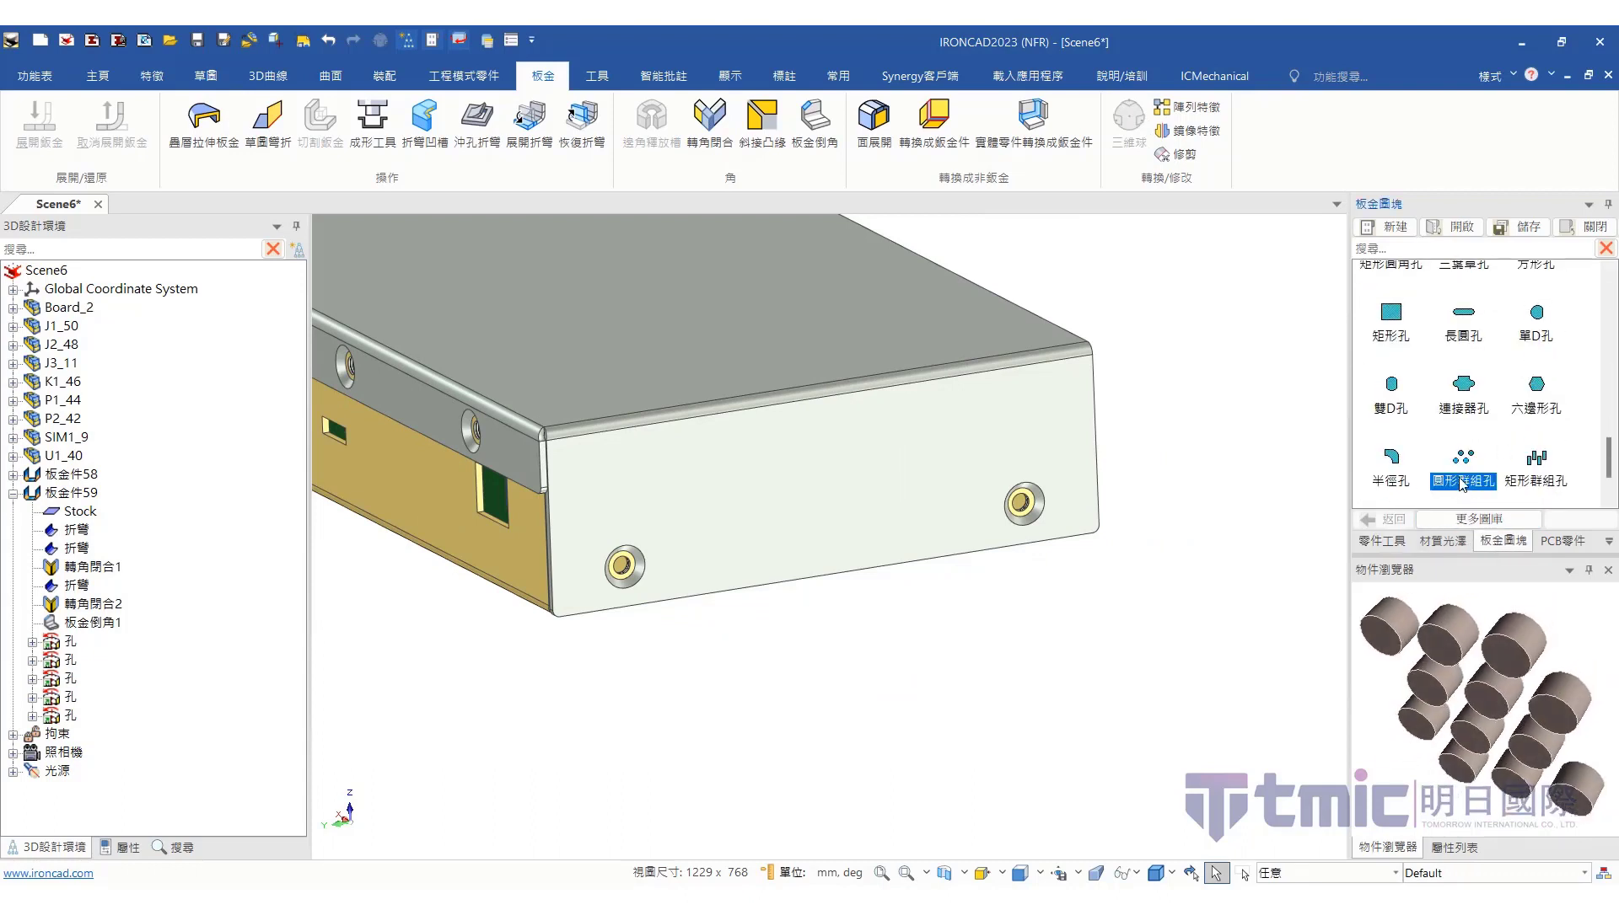
drag(1463, 483, 891, 462)
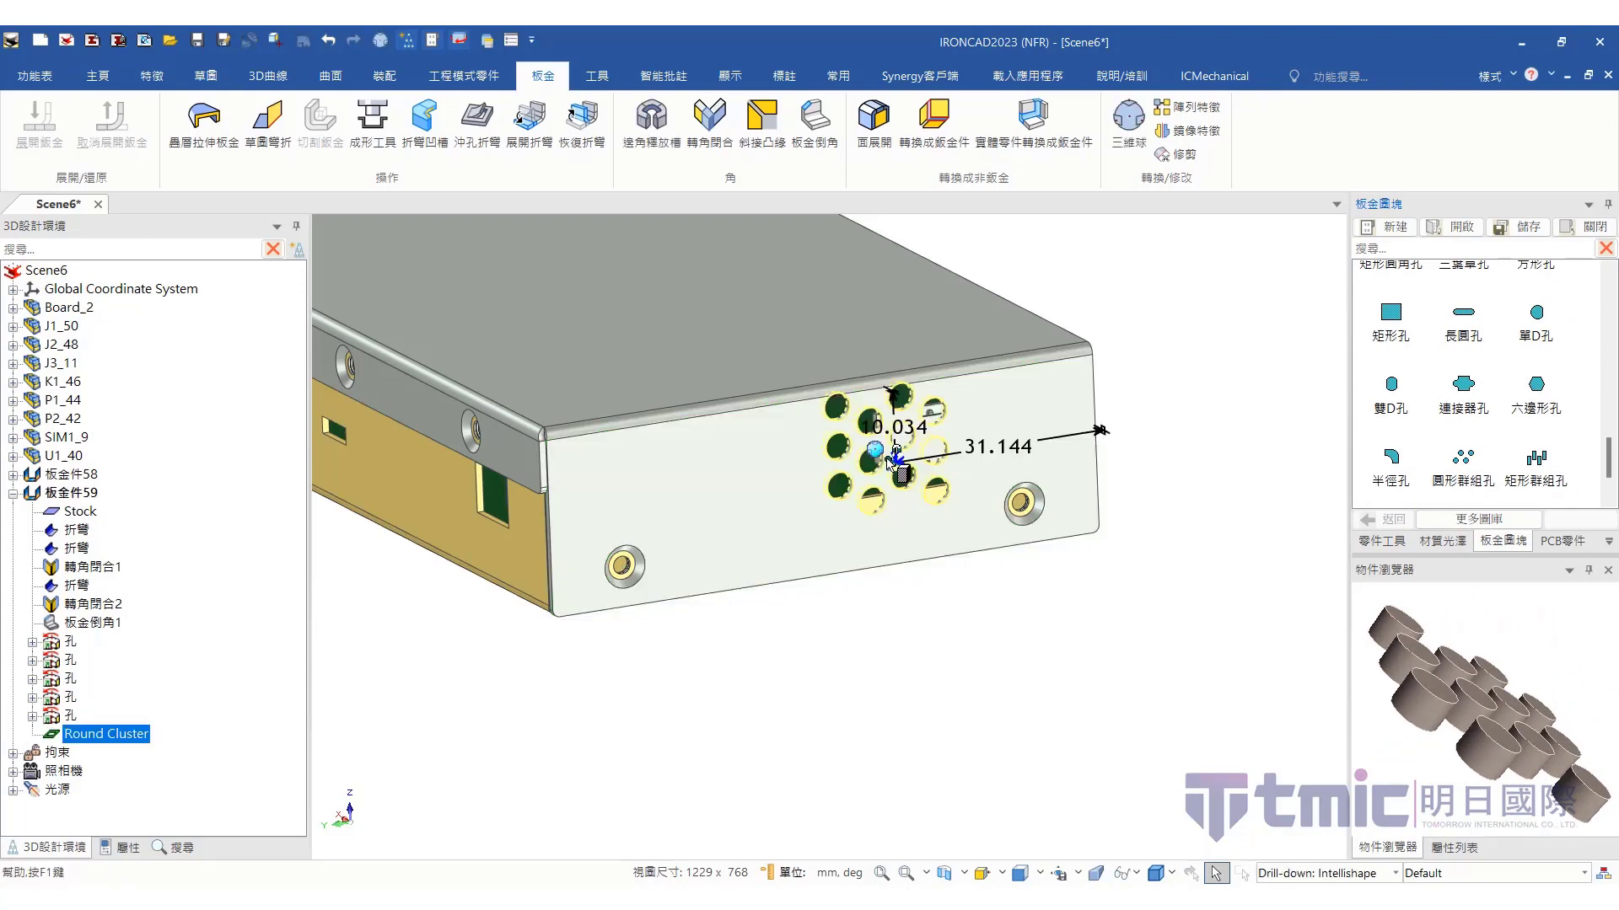
Position the round cluster 40 mm from the end flange's far side edge and 14 mm from its upper edge
double_click(1011, 458)
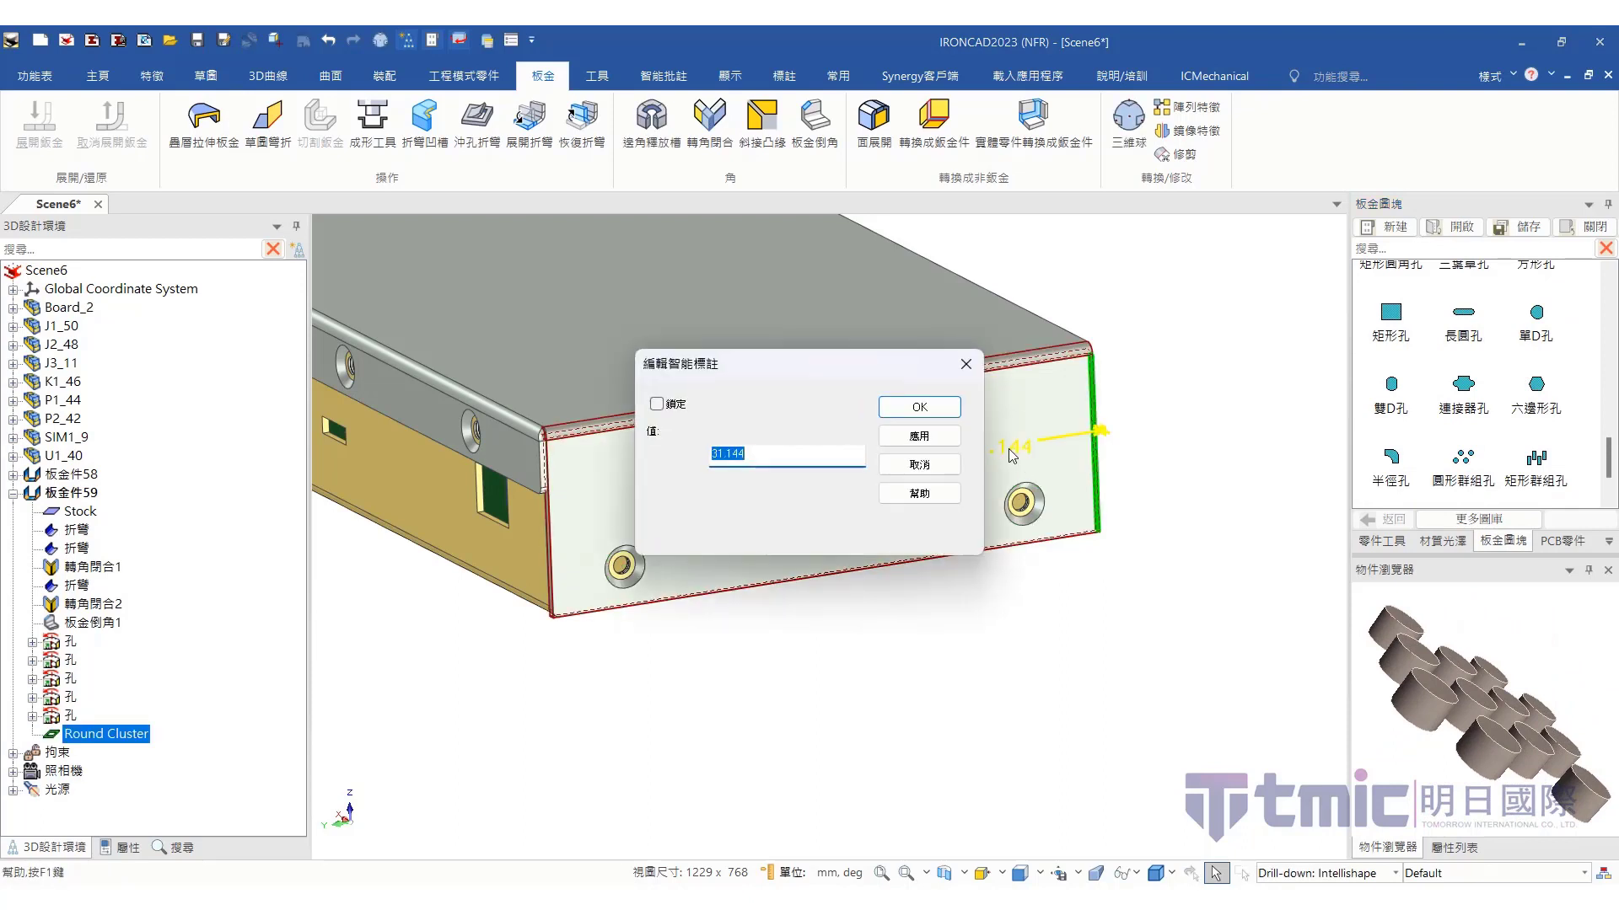
text(40)
click(896, 419)
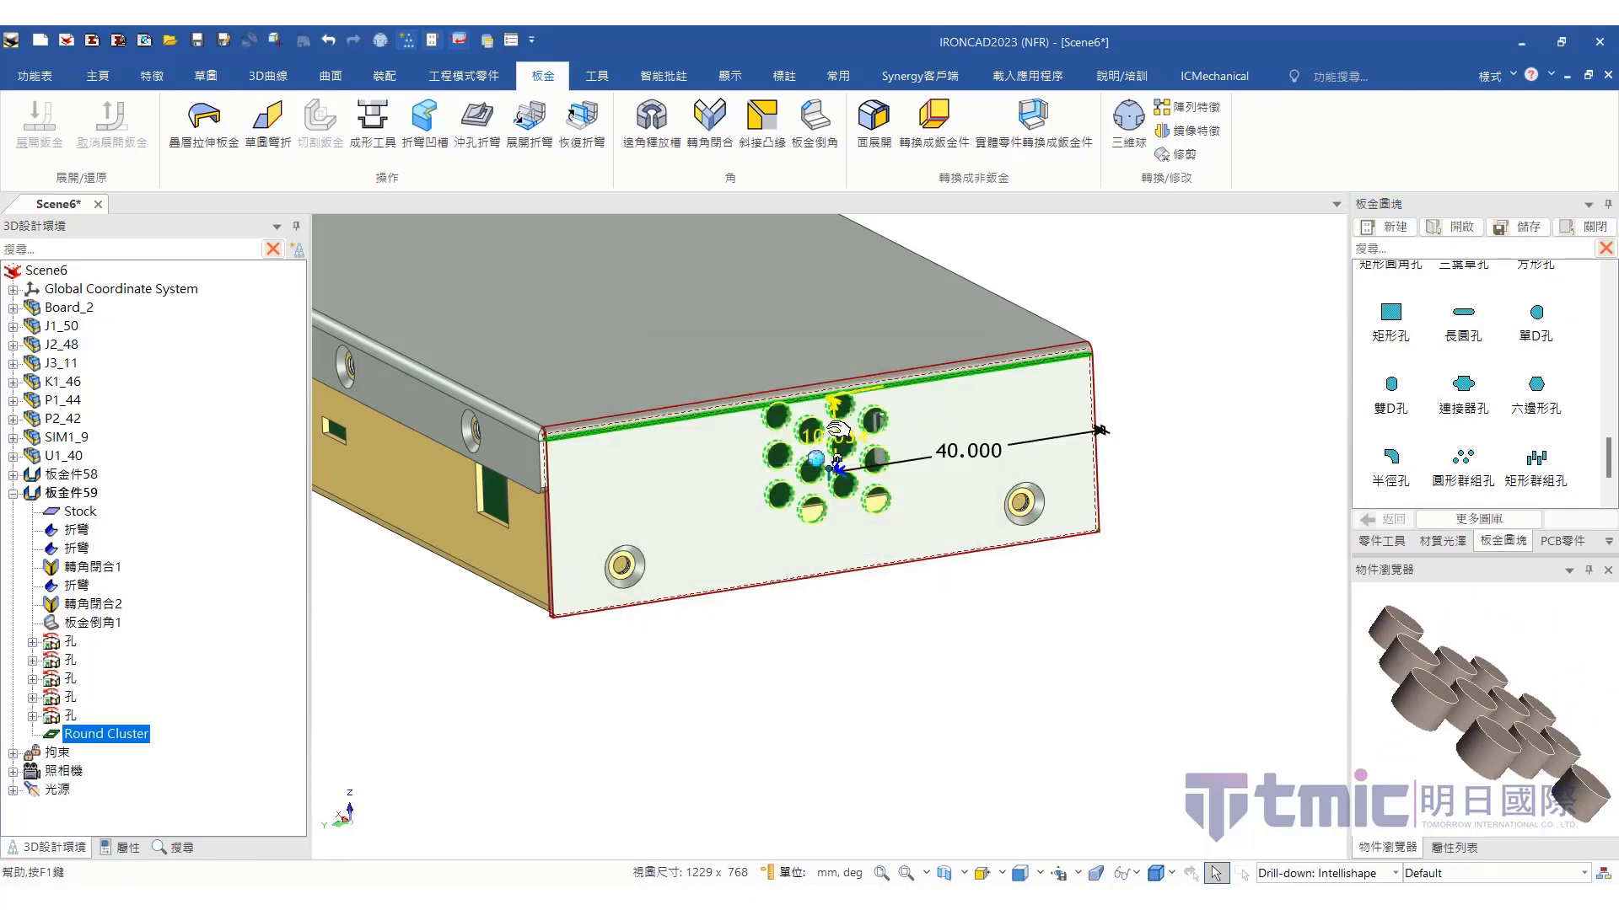
double_click(826, 459)
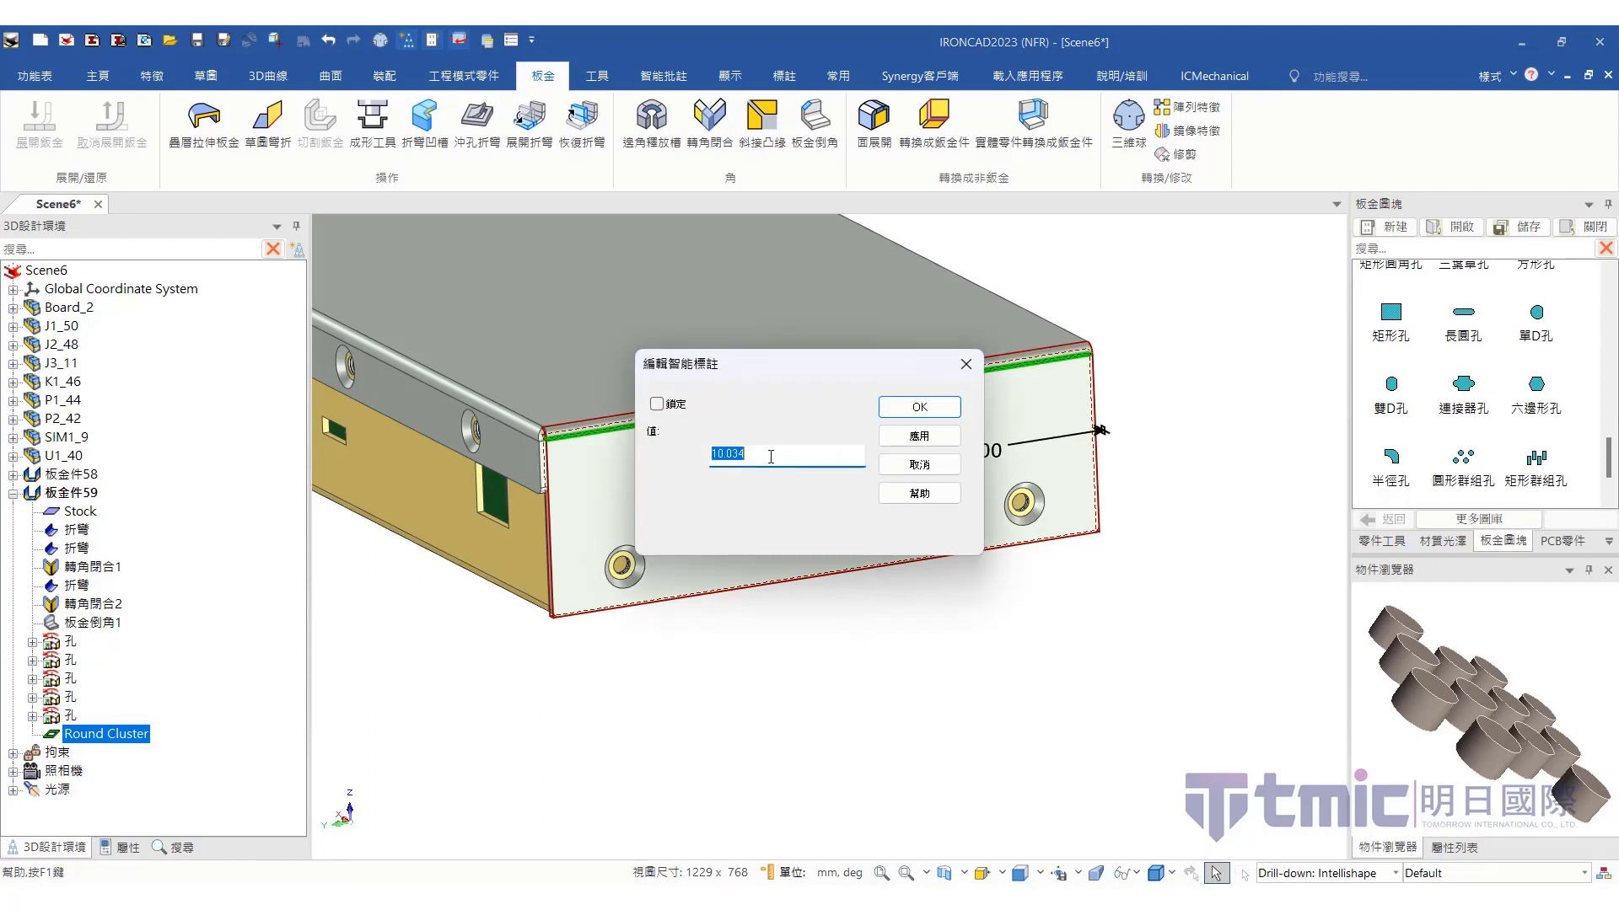
click(896, 413)
Set the round cluster's punch properties to a custom diameter of 2, 12 rows (行) and a Y spacing of 3
click(46, 719)
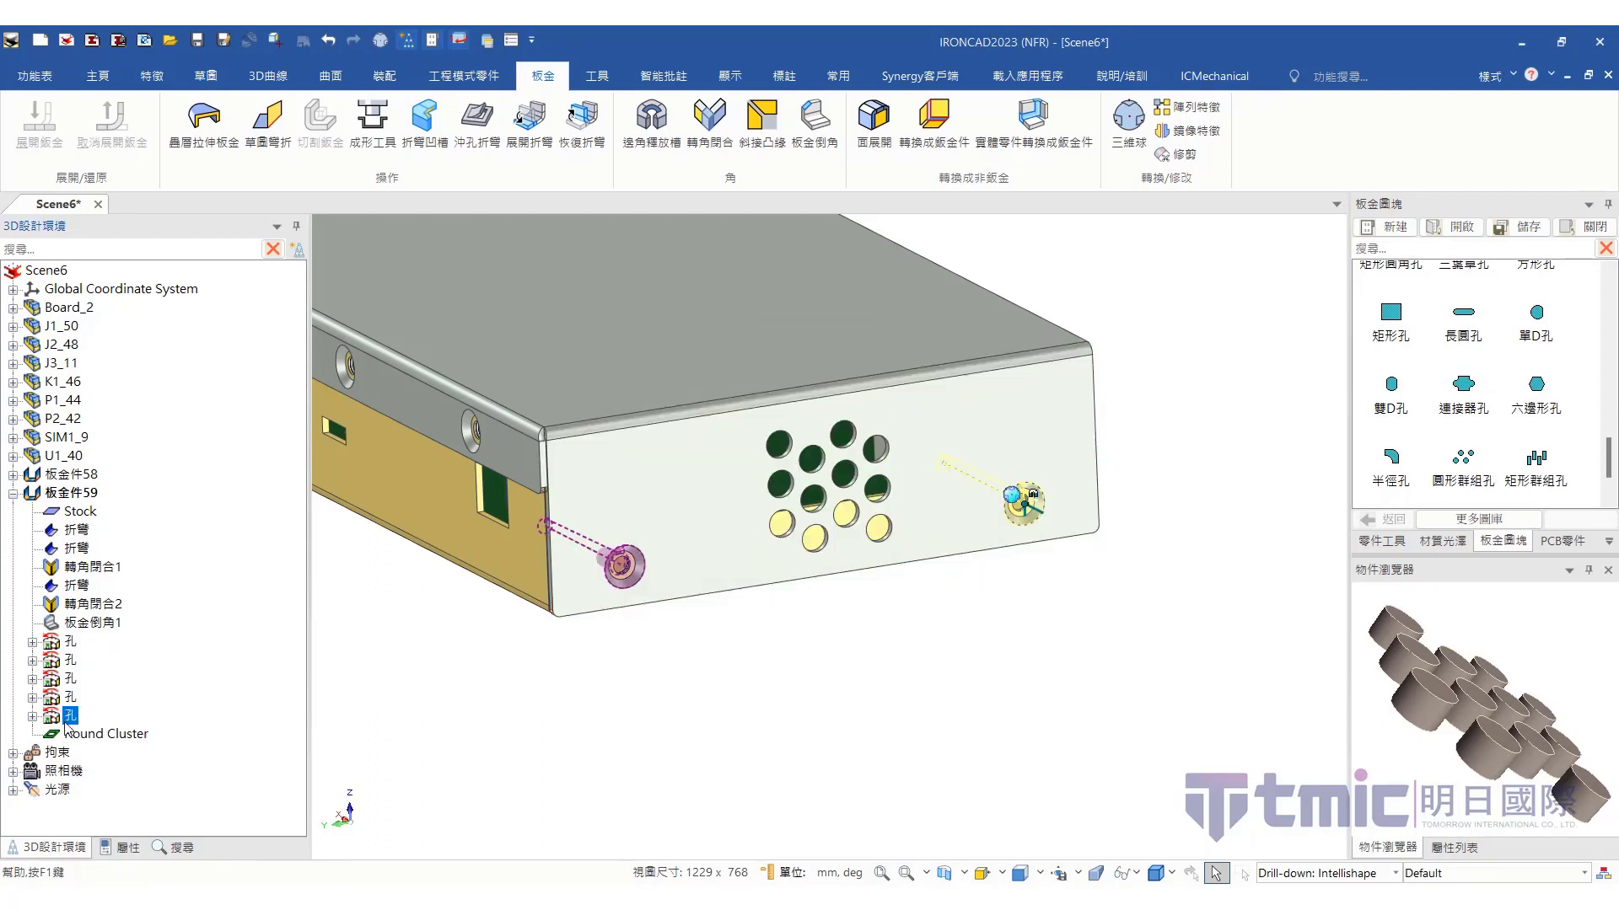
click(77, 738)
right_click(76, 739)
click(139, 734)
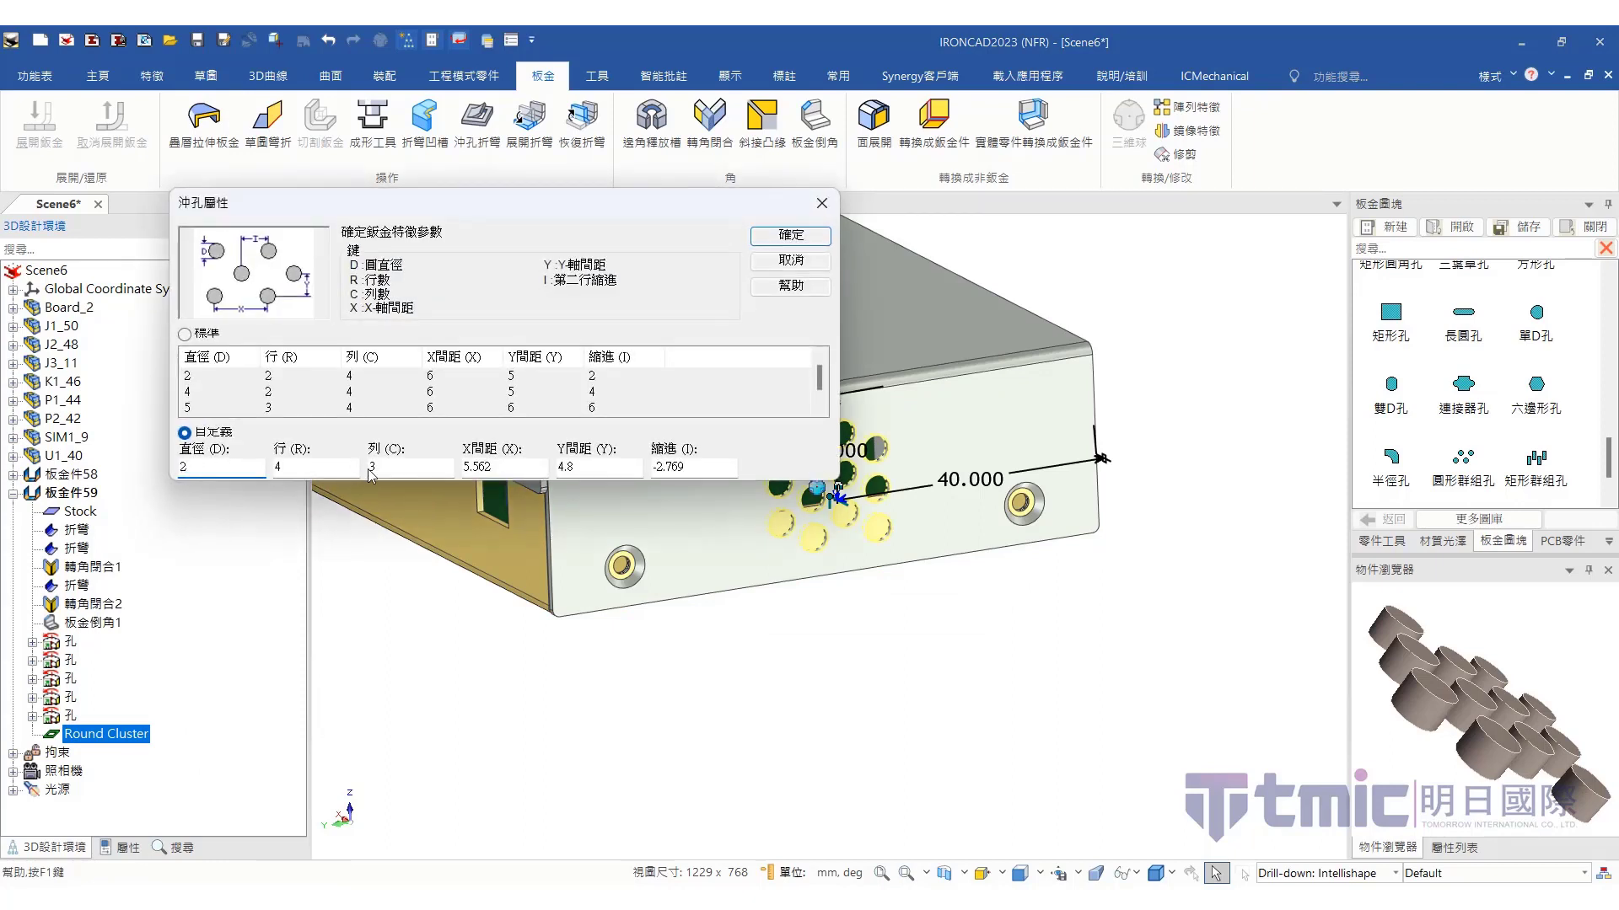
key(Tab)
text(12)
key(Tab)
key(Tab)
key(Tab)
text(3)
click(789, 235)
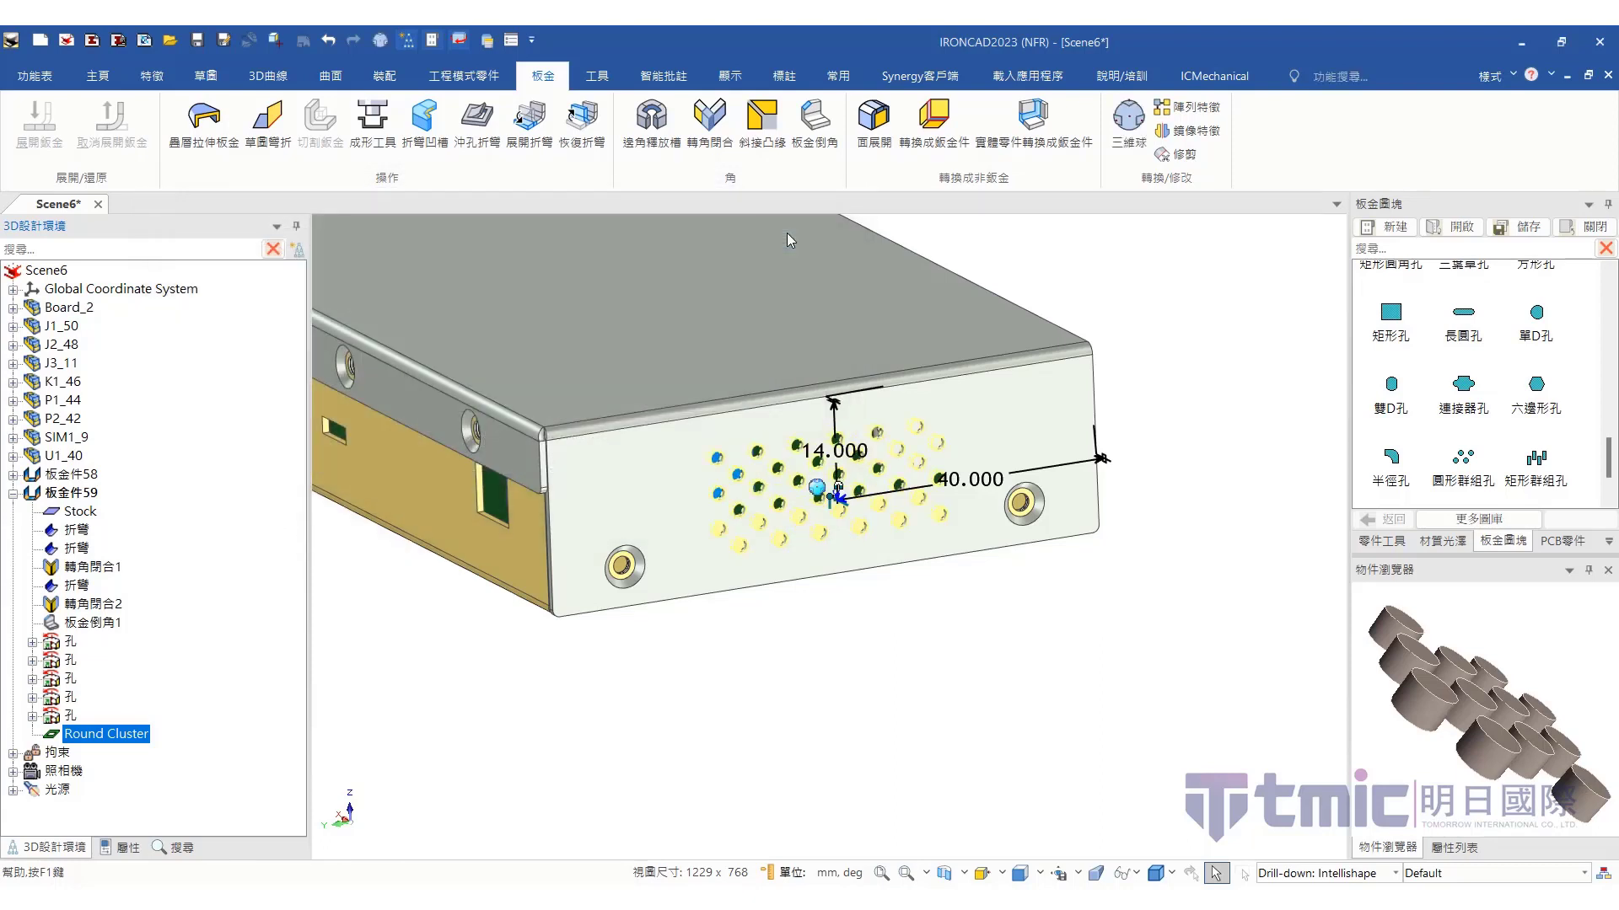
Mirror the two end-flange holes and the Round Cluster onto the cover's opposite end flange with the mirror feature (鏡像特徵)
scroll(801, 555, up, 3)
scroll(801, 556, down, 2)
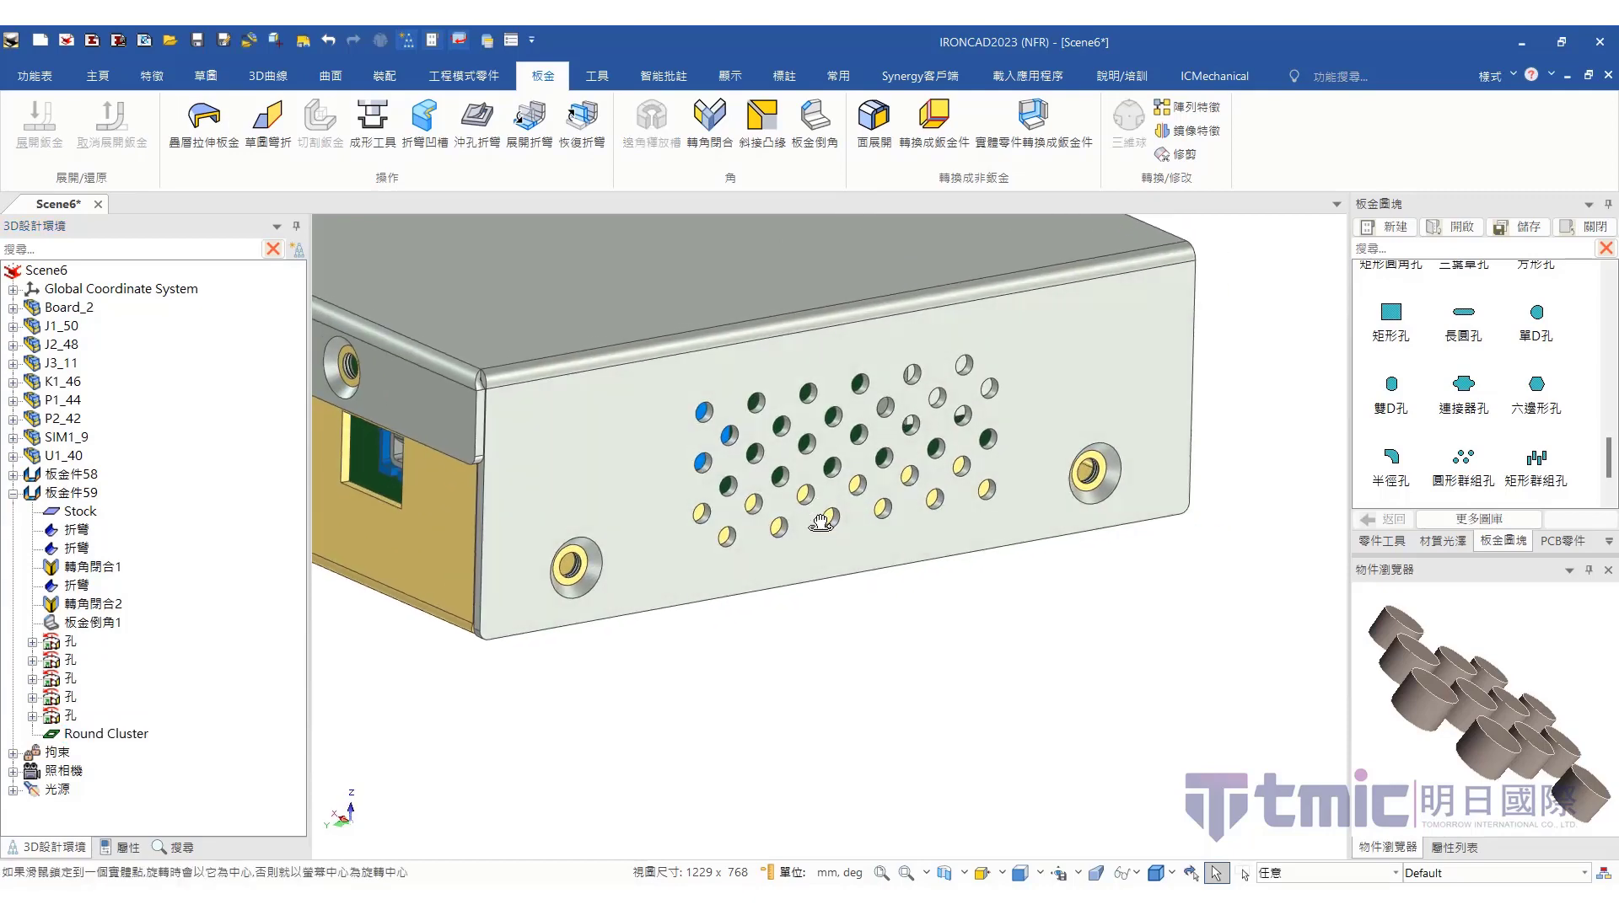
click(71, 698)
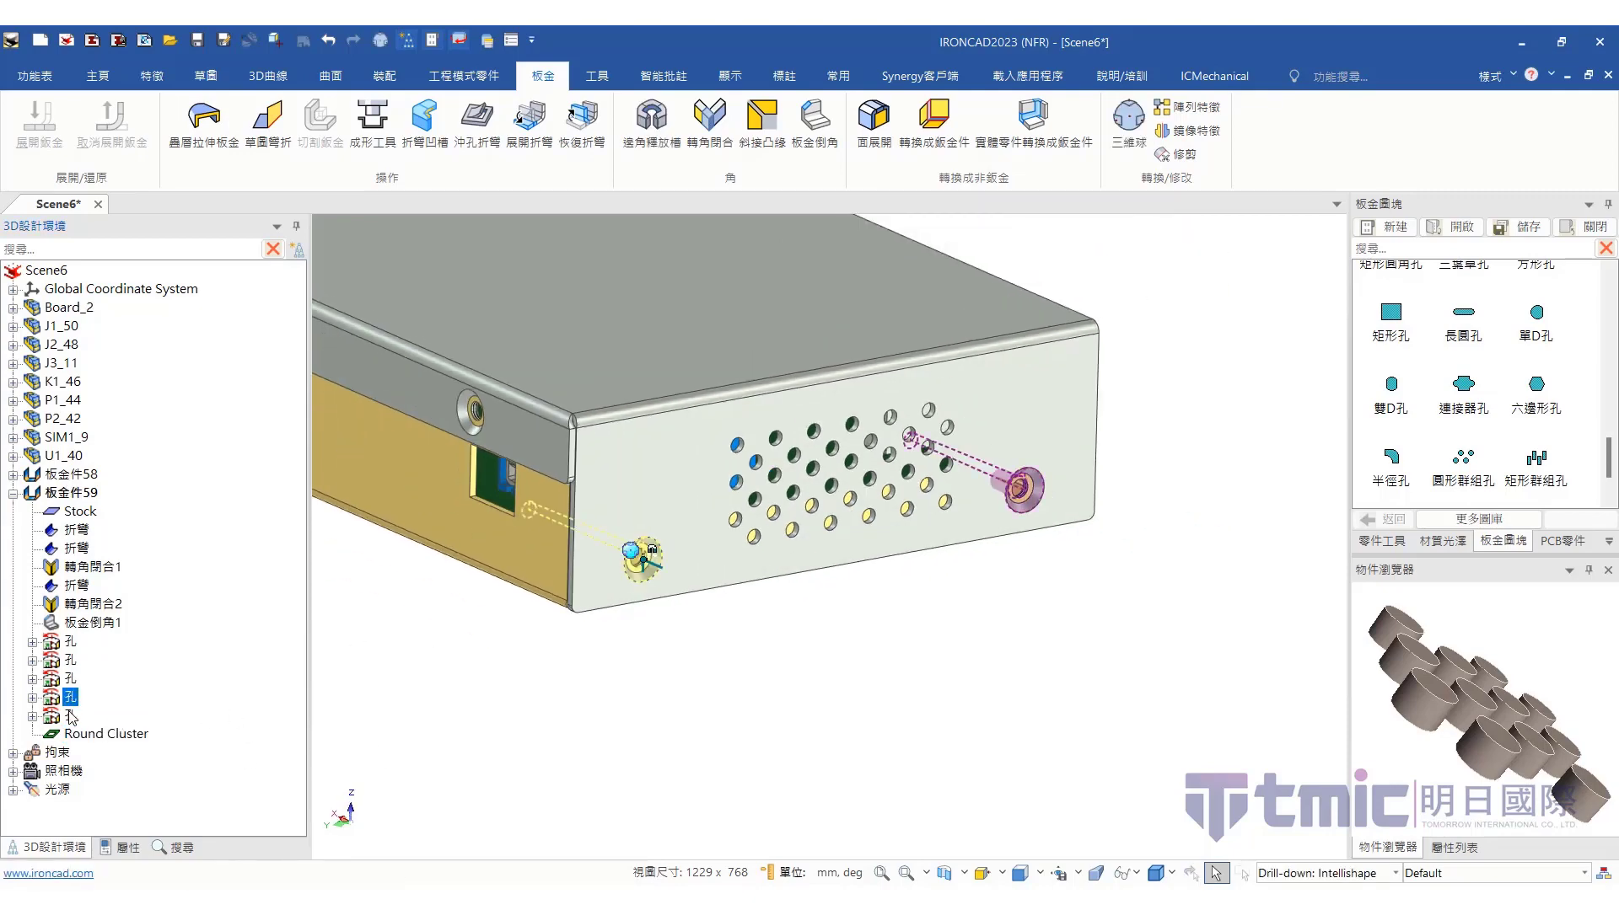
shift+click(82, 734)
scroll(790, 741, down, 2)
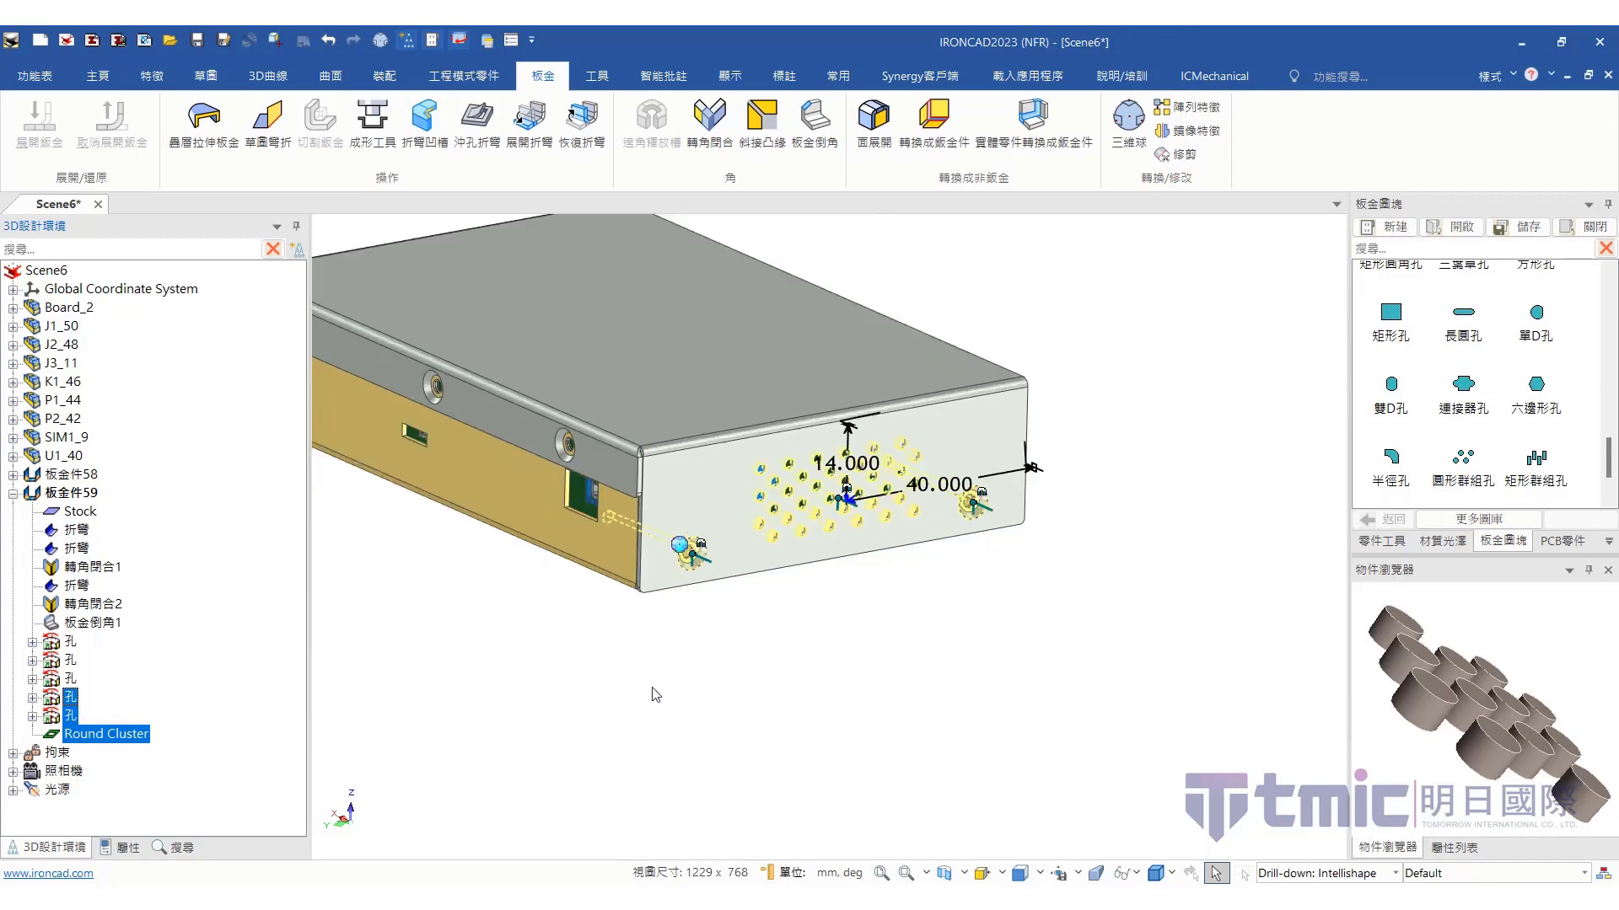
middle_drag(658, 700, 1085, 723)
click(1181, 131)
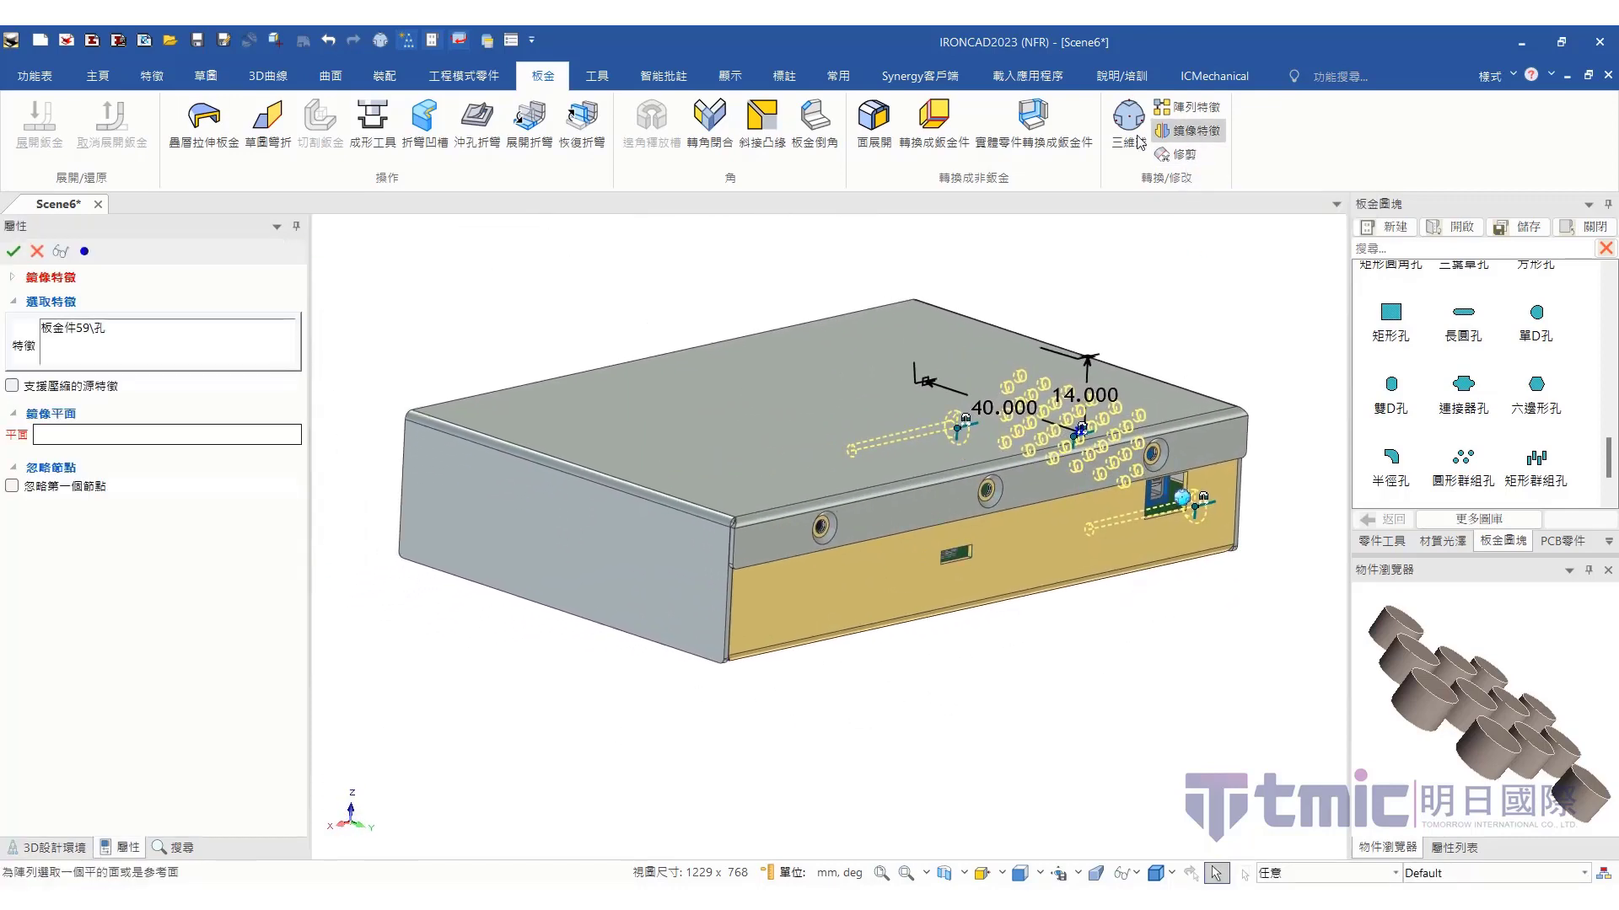
click(985, 516)
click(13, 252)
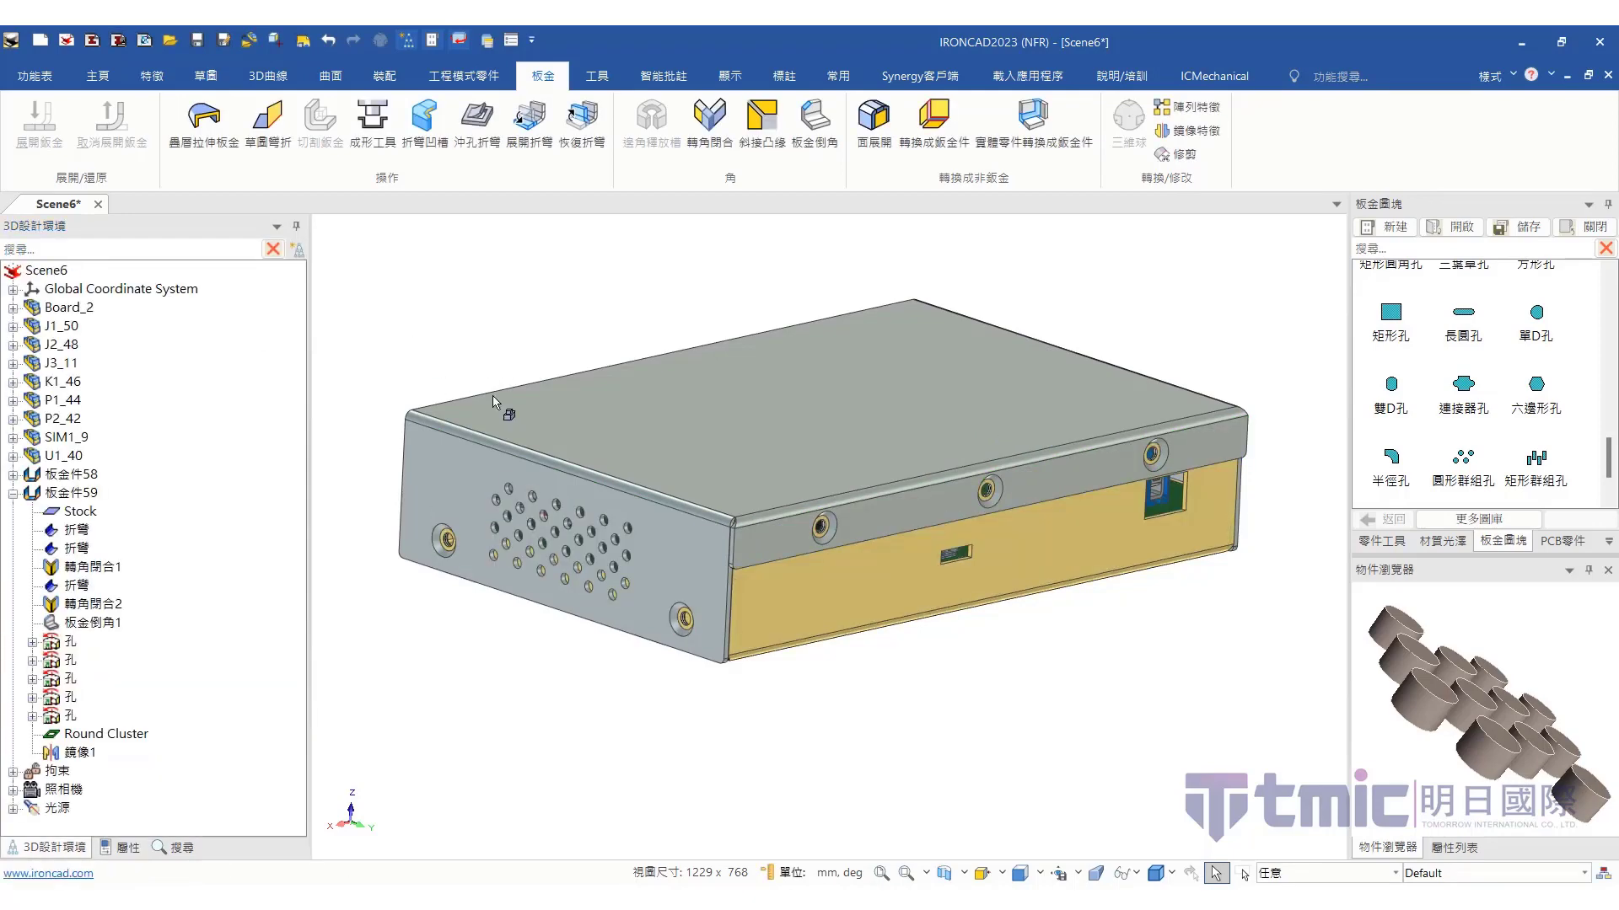
Rename the lower enclosure part 板金件58 as 下蓋板金
middle_drag(506, 412, 498, 393)
scroll(849, 537, down, 2)
middle_drag(934, 552, 608, 569)
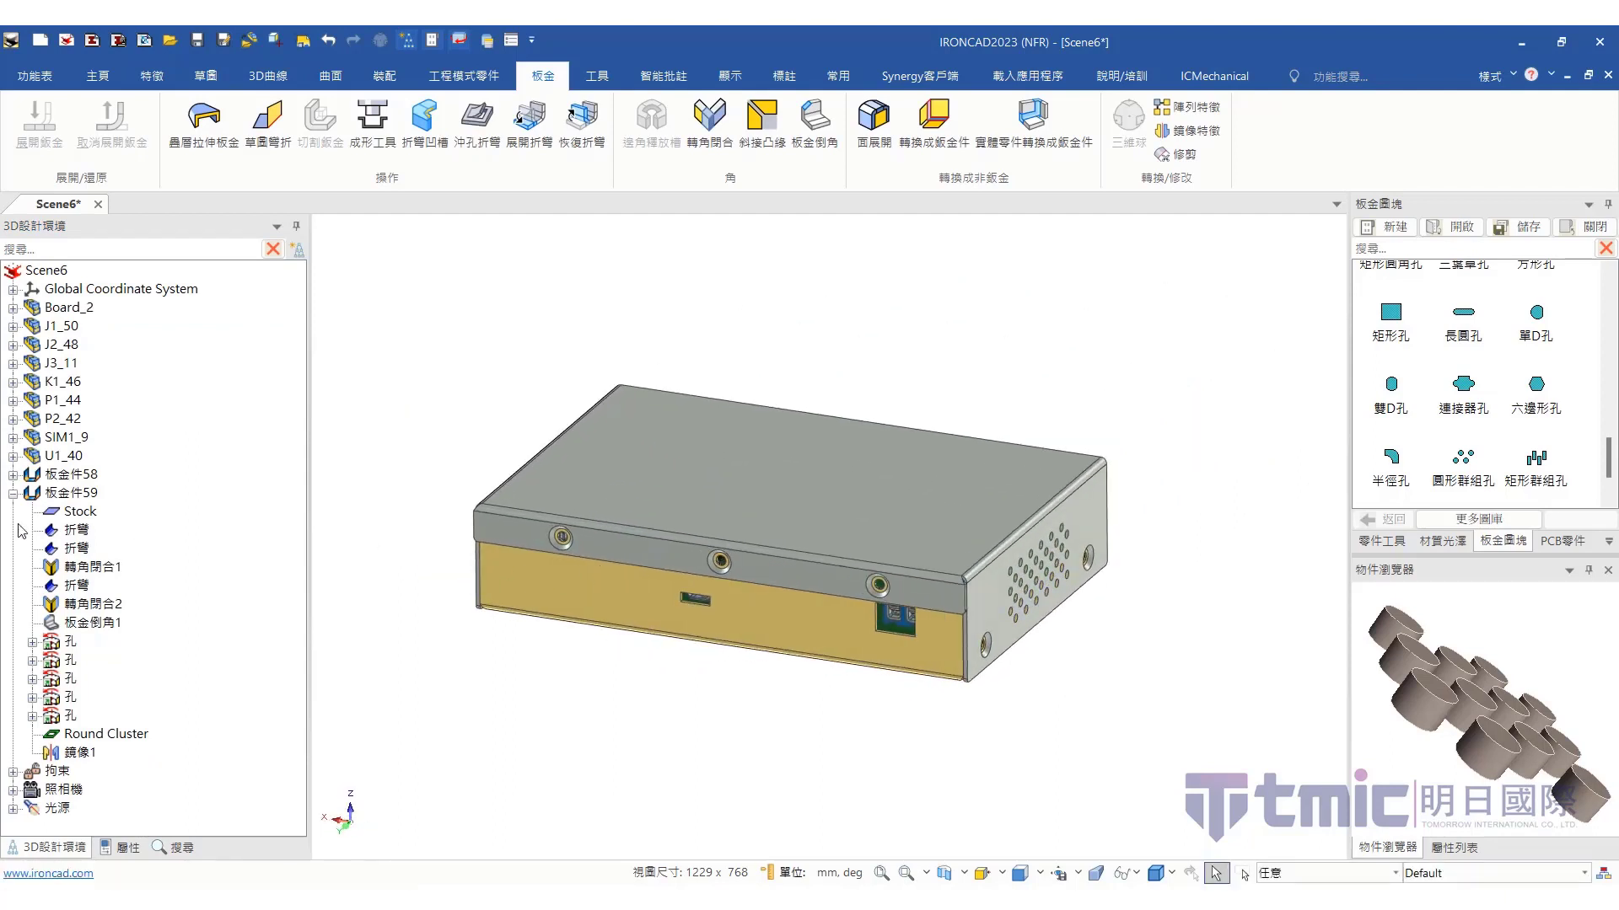
click(13, 493)
click(85, 475)
click(85, 474)
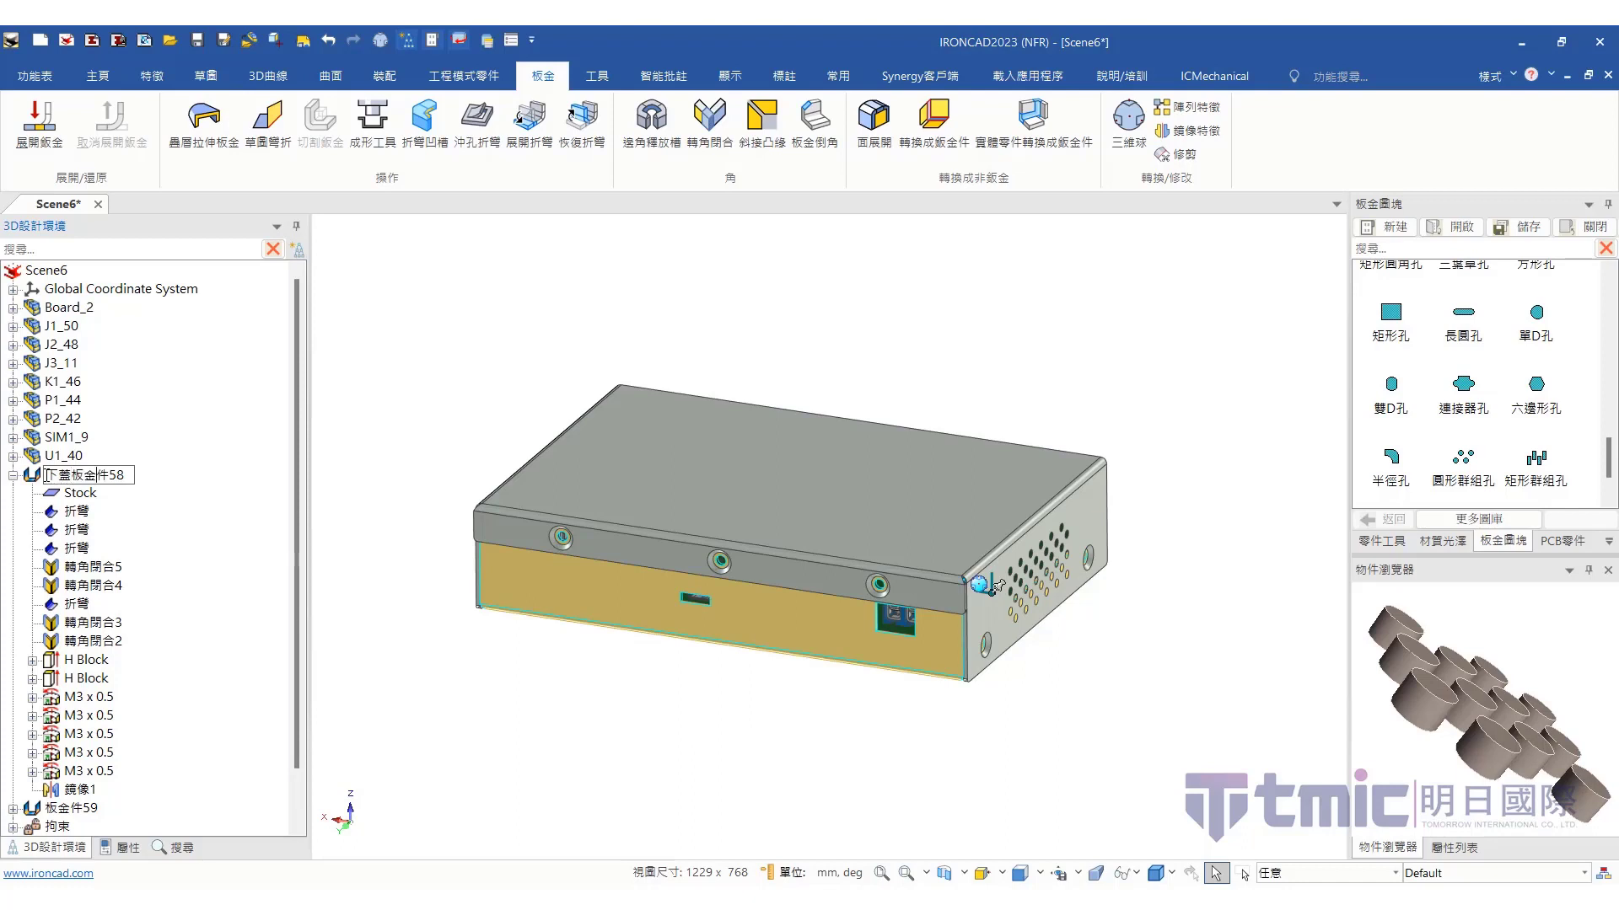
click(717, 648)
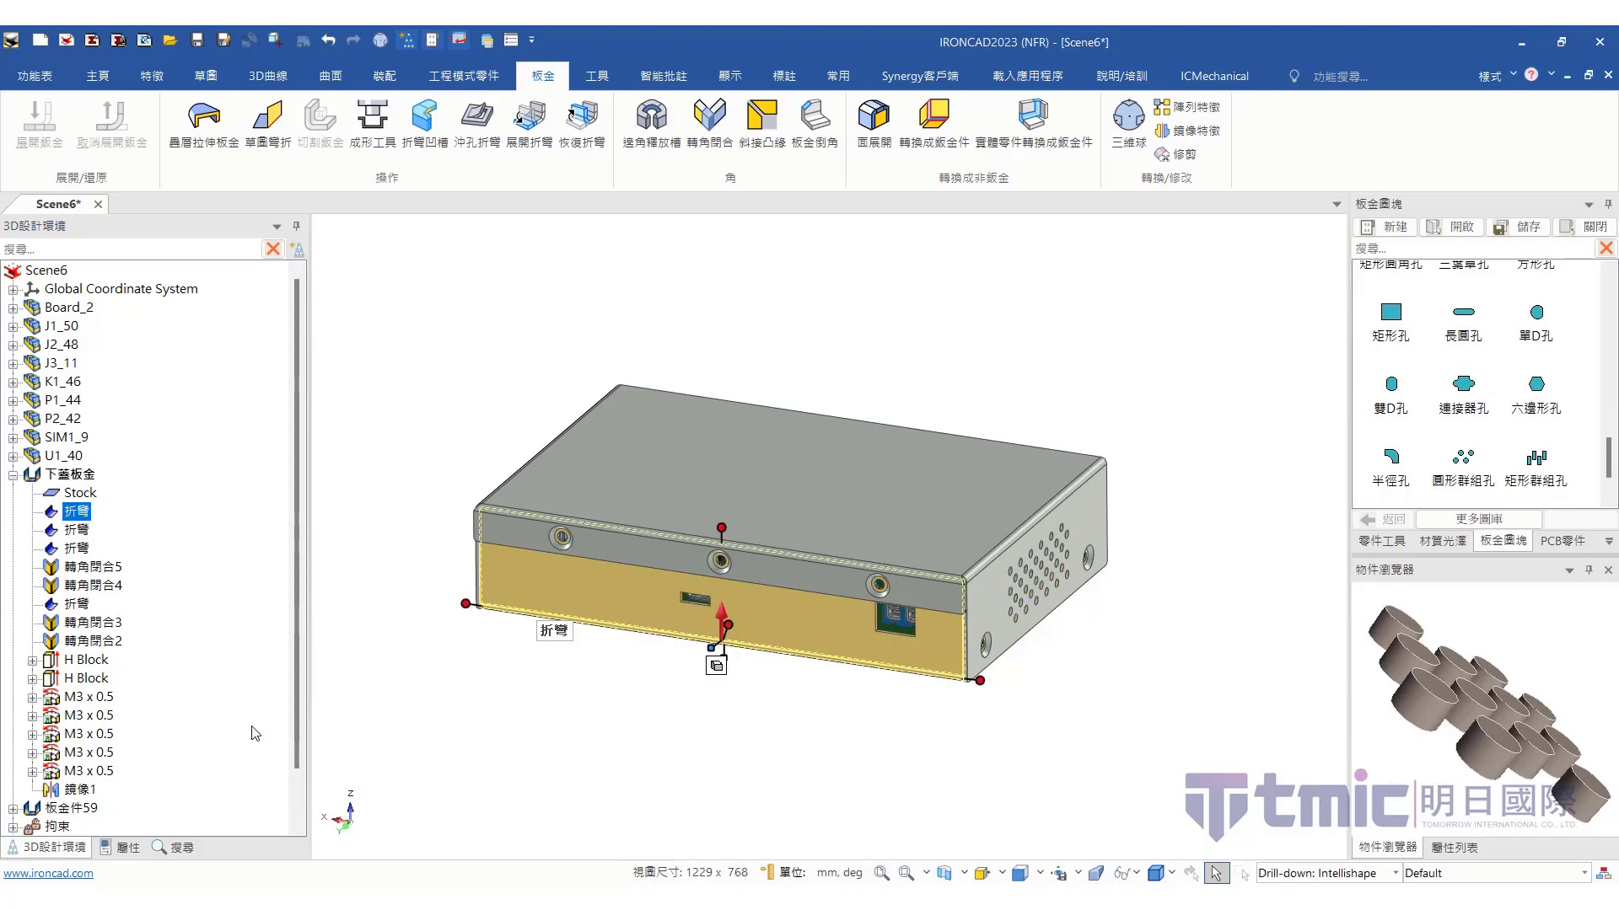
Rename the cover part 板金件59 as 上蓋板金
click(14, 475)
click(72, 493)
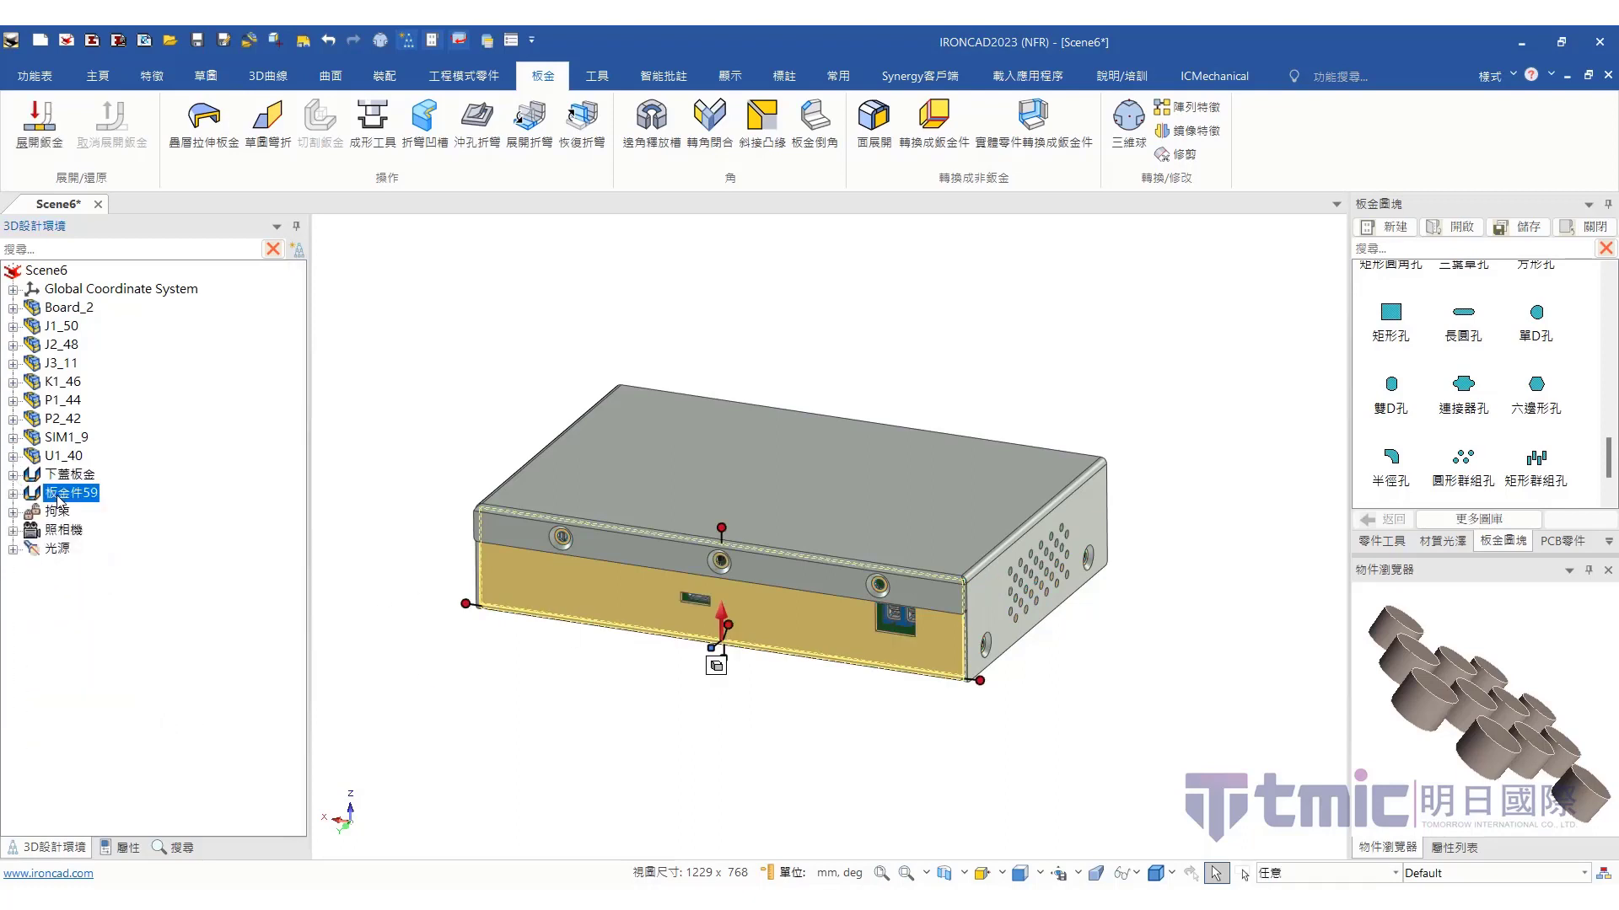
click(50, 496)
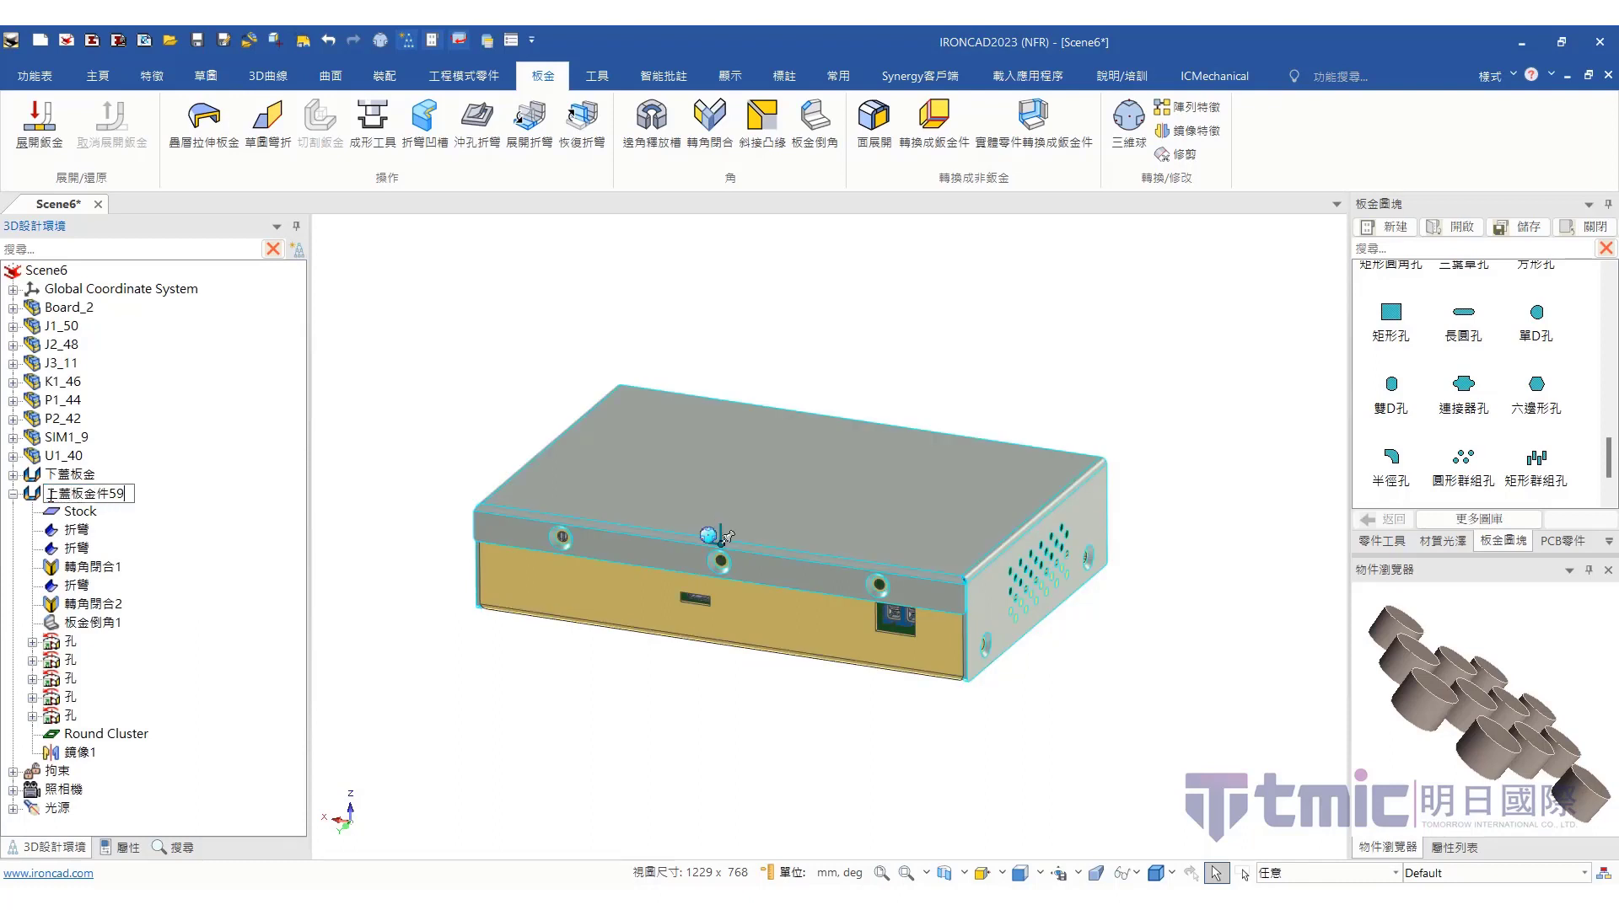
key(Return)
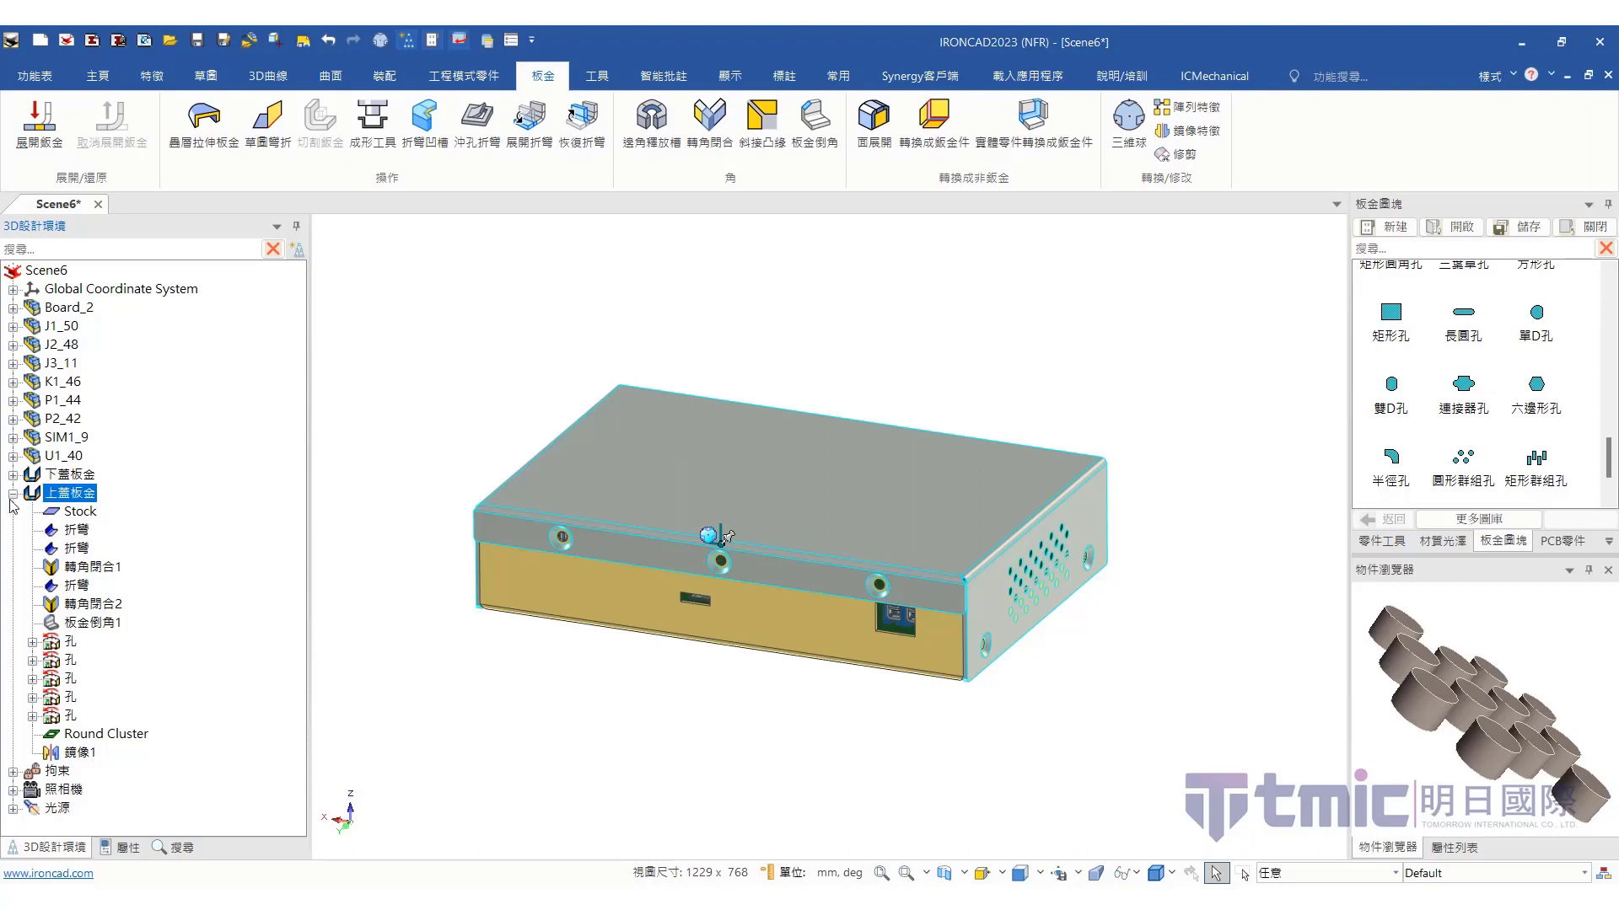
click(13, 496)
Create a configuration named 爆炸 with the exploded, free-position option (爆炸組態) enabled
click(432, 415)
middle_drag(432, 417, 400, 372)
middle_drag(1082, 481, 1005, 531)
shift+middle_drag(1005, 537, 1058, 531)
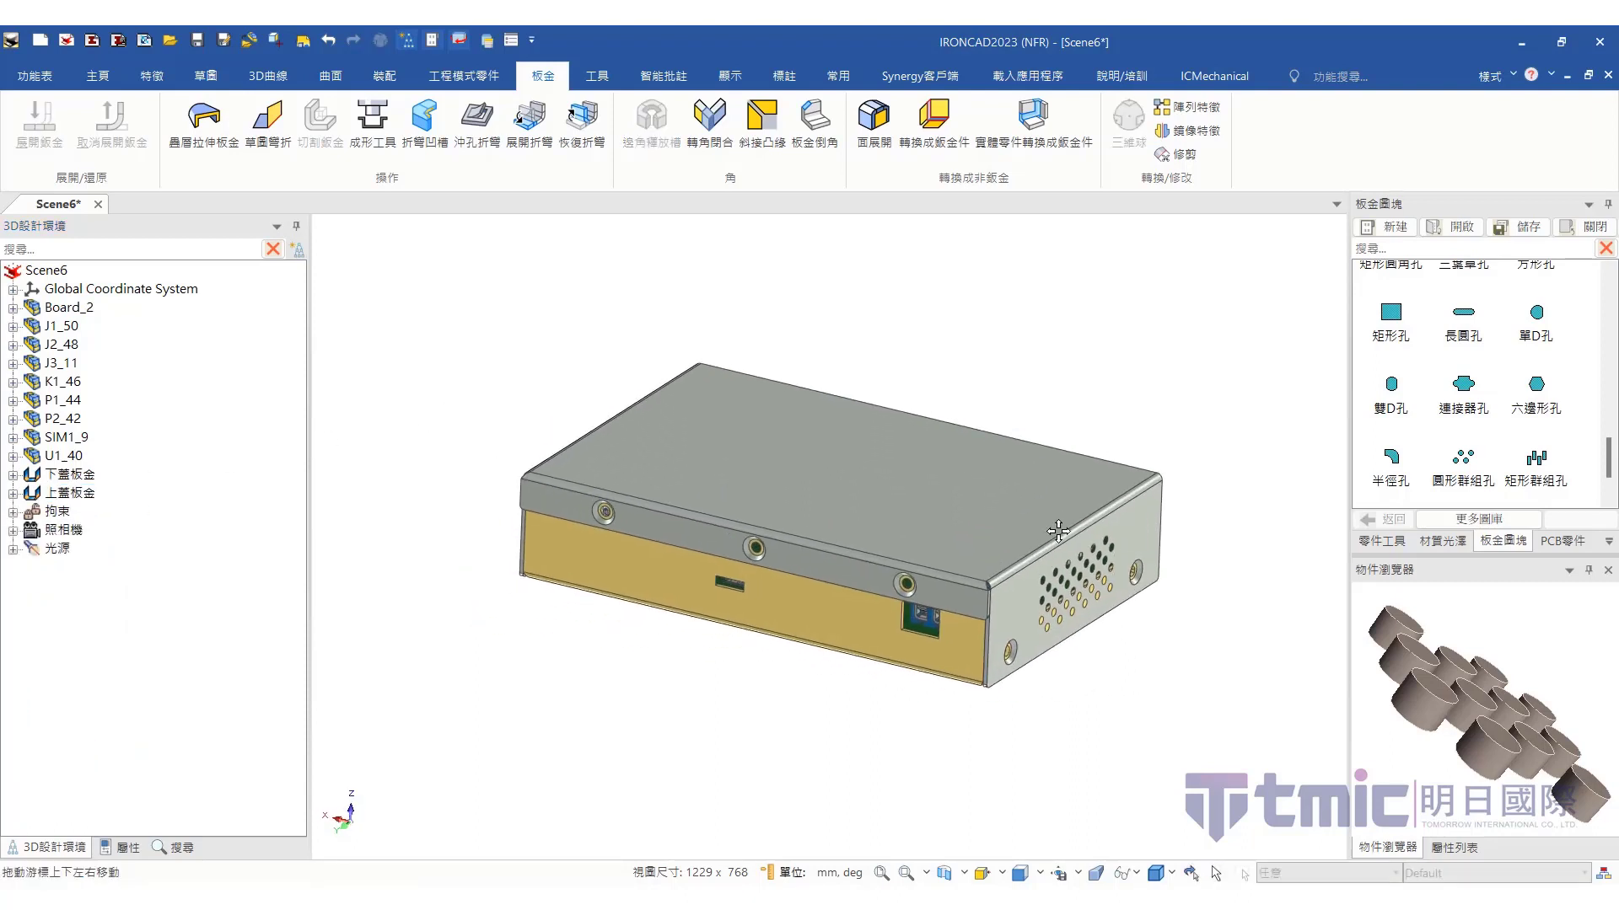
click(1604, 874)
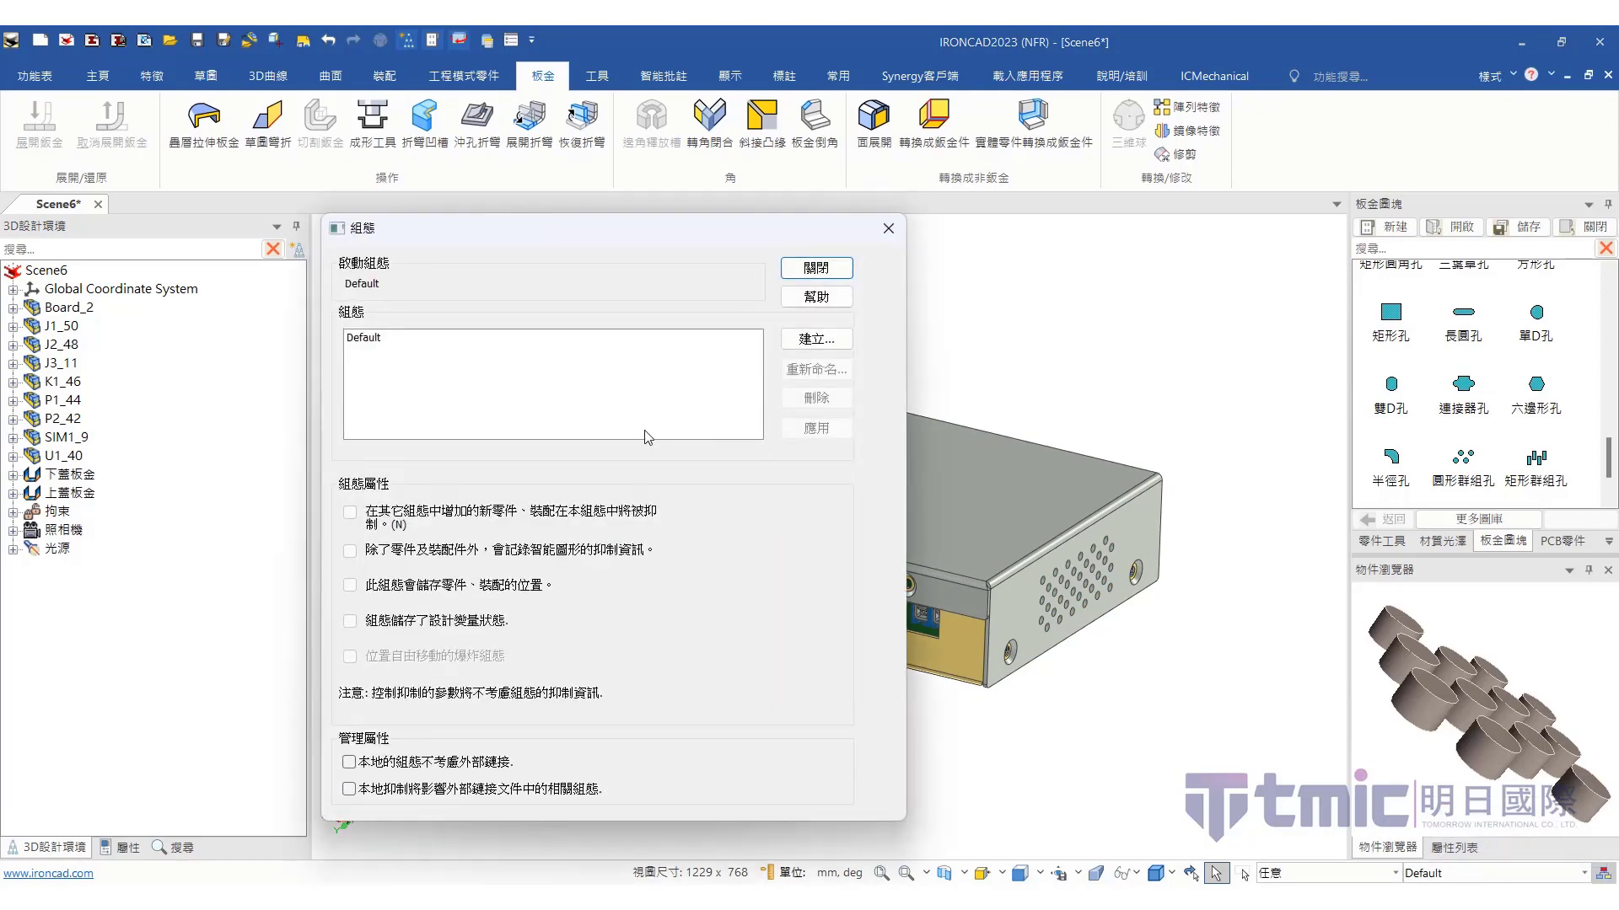
click(811, 340)
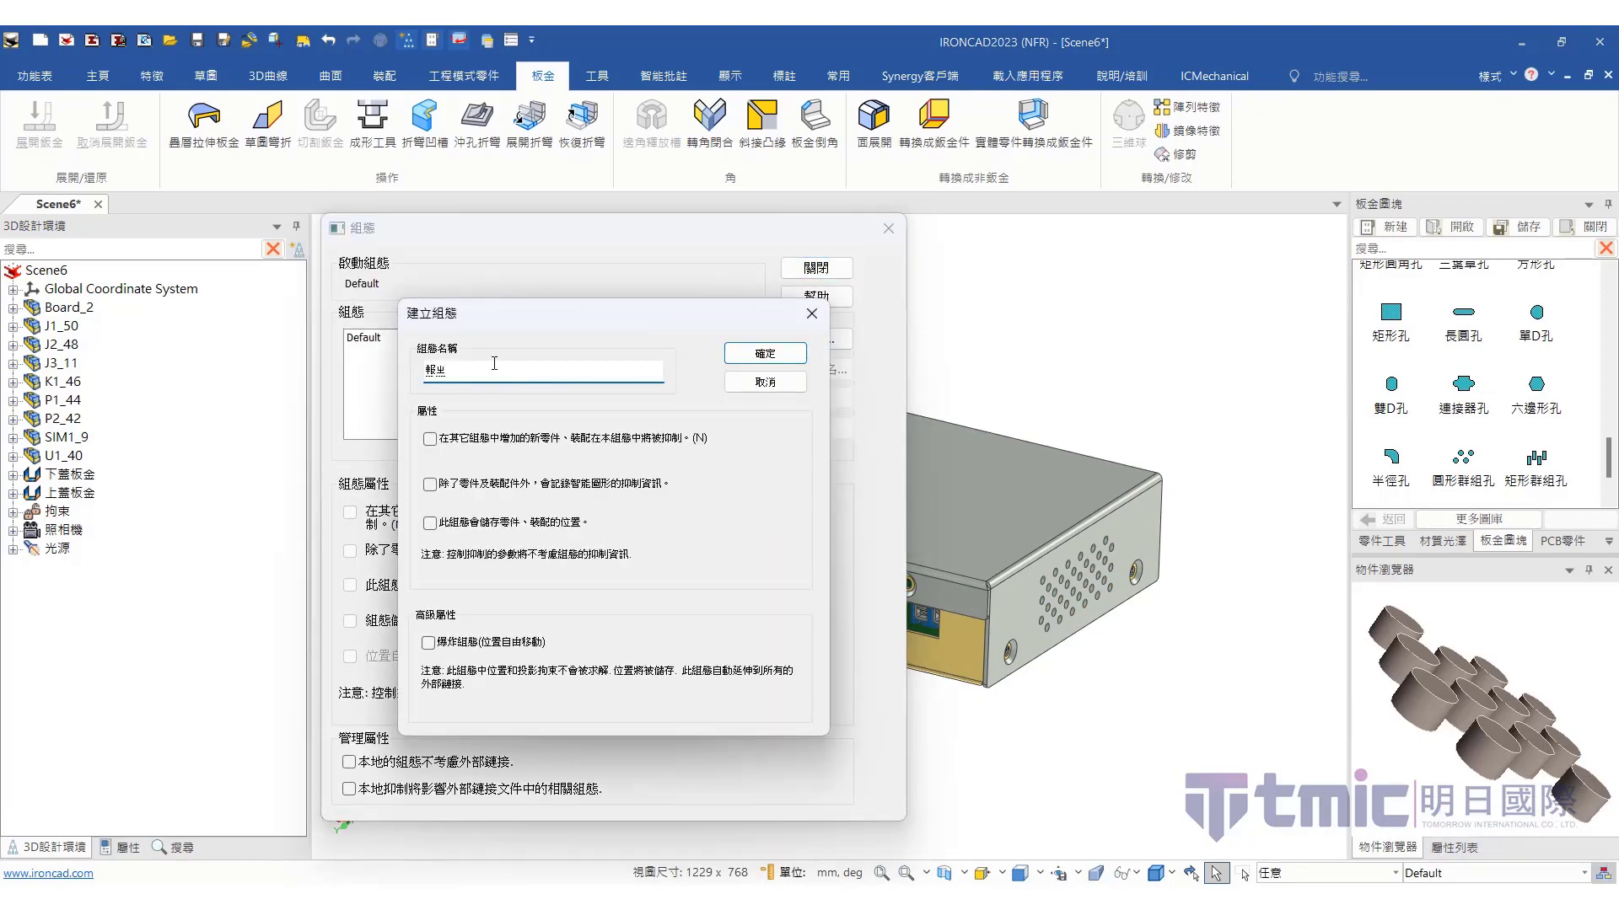
click(428, 642)
click(763, 354)
click(816, 268)
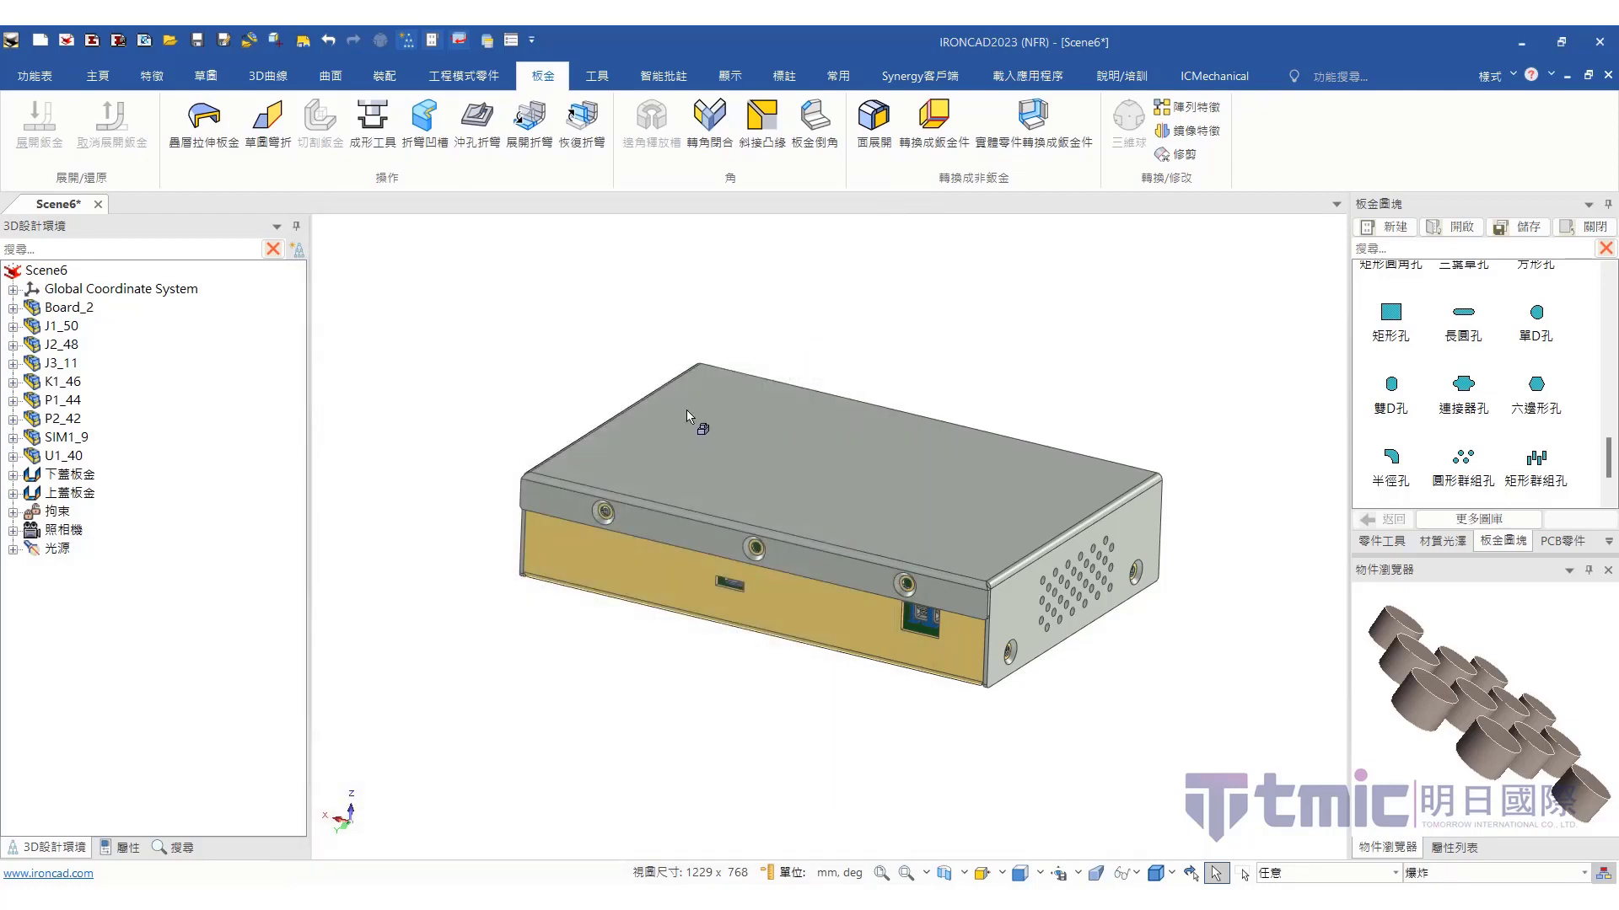
Move 下蓋板金 straight down and 上蓋板金 straight up with the TriBall, clear of the circuit board
click(70, 474)
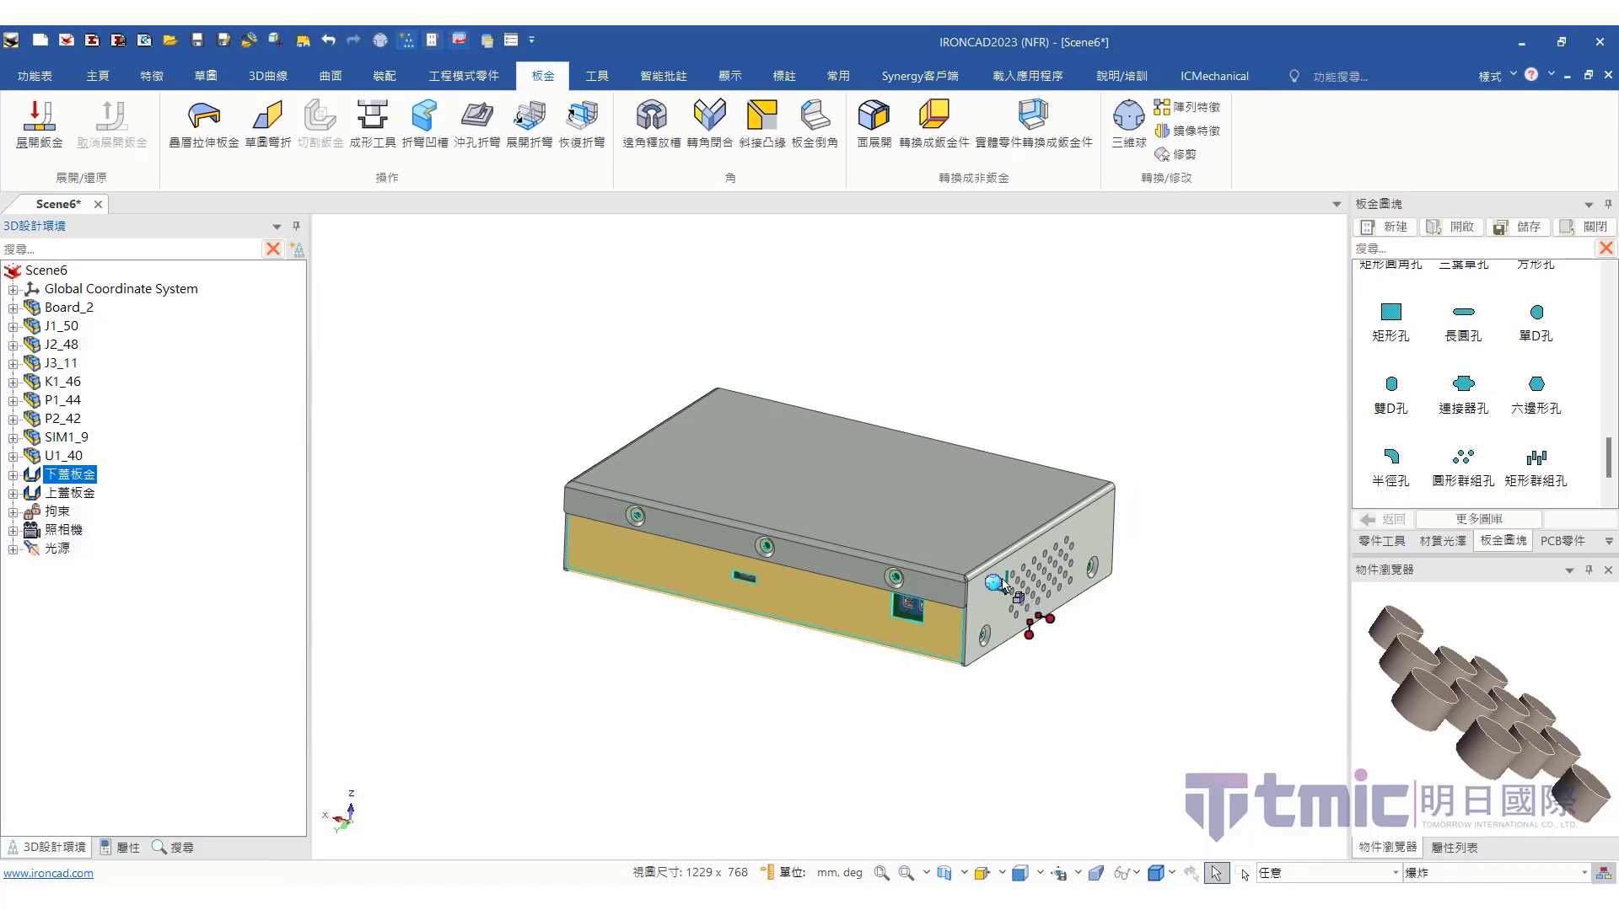
key(F10)
drag(1019, 469, 1015, 612)
click(51, 493)
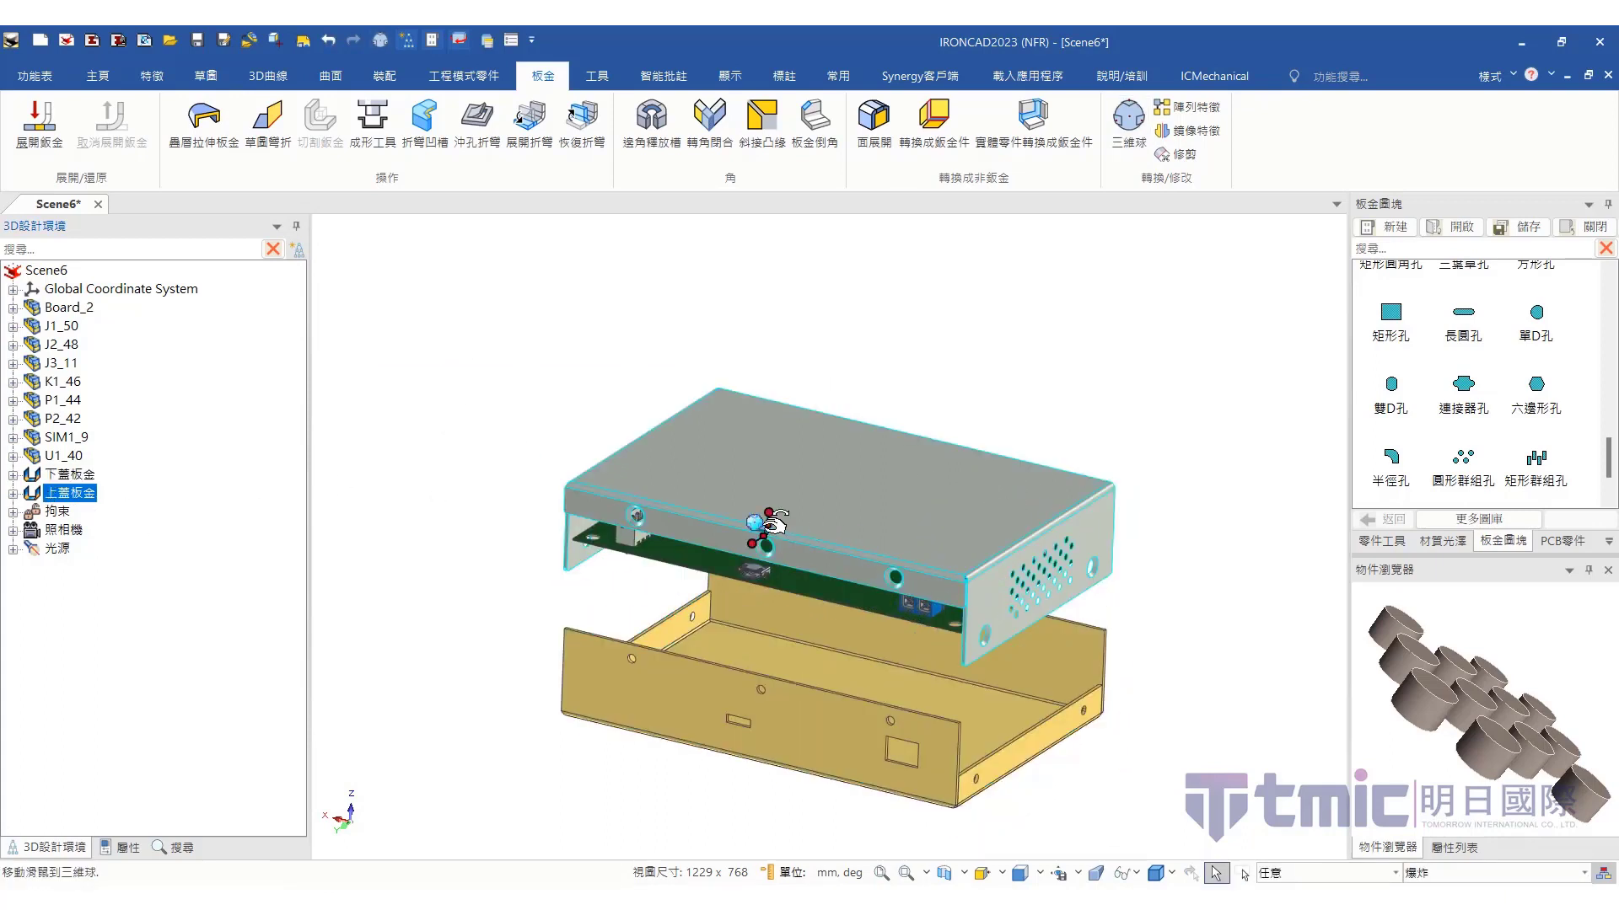
key(F10)
drag(776, 411, 776, 305)
key(F10)
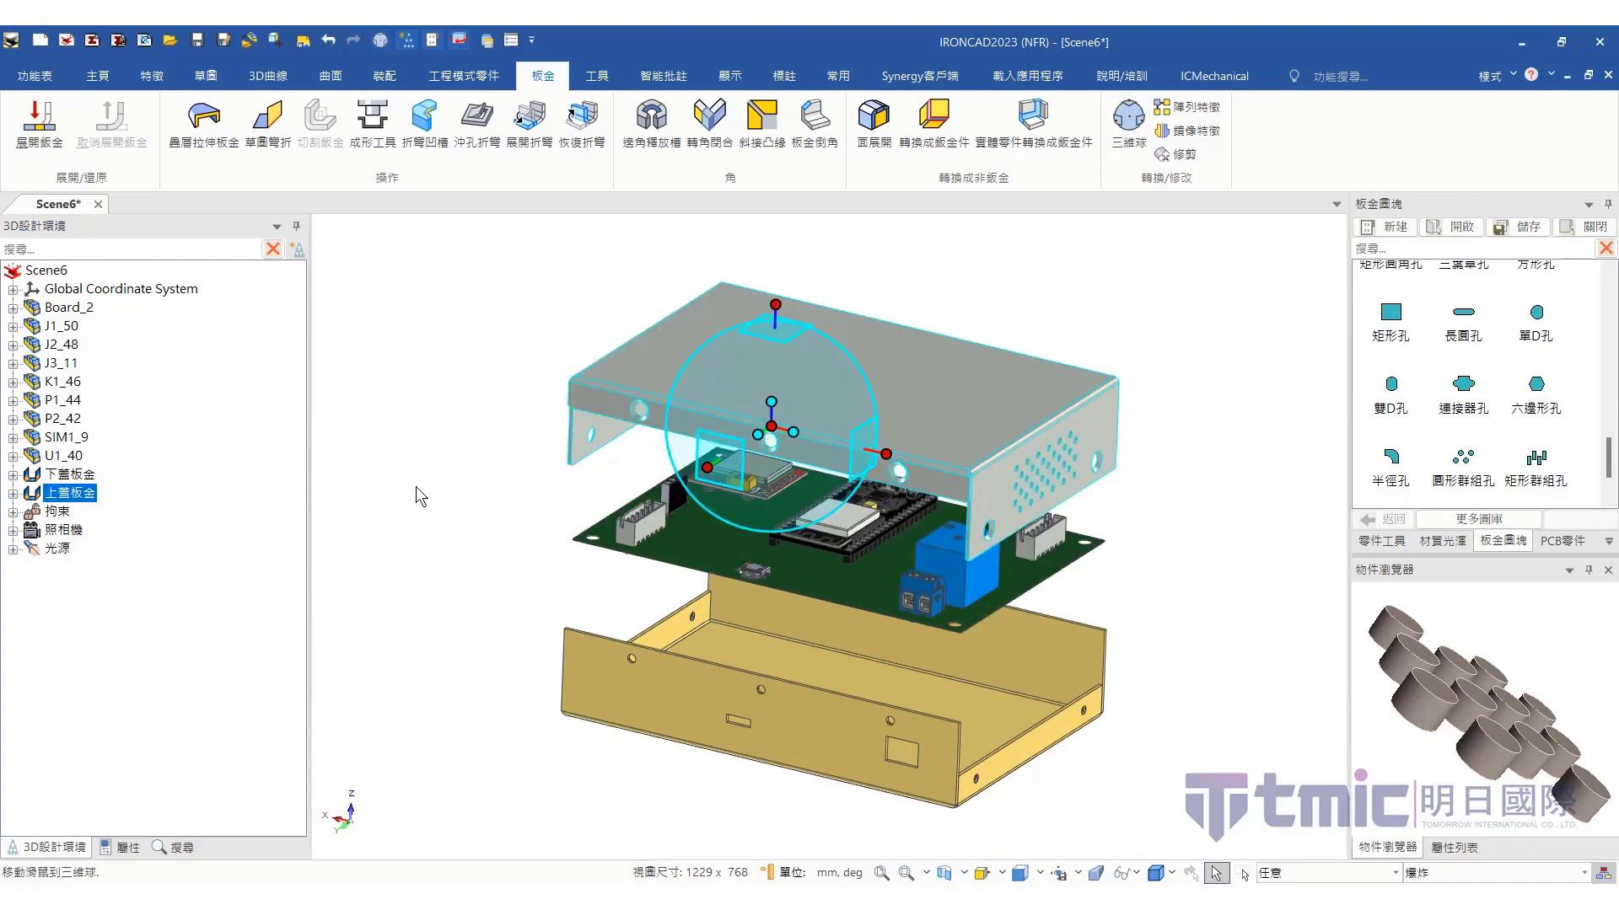
click(417, 487)
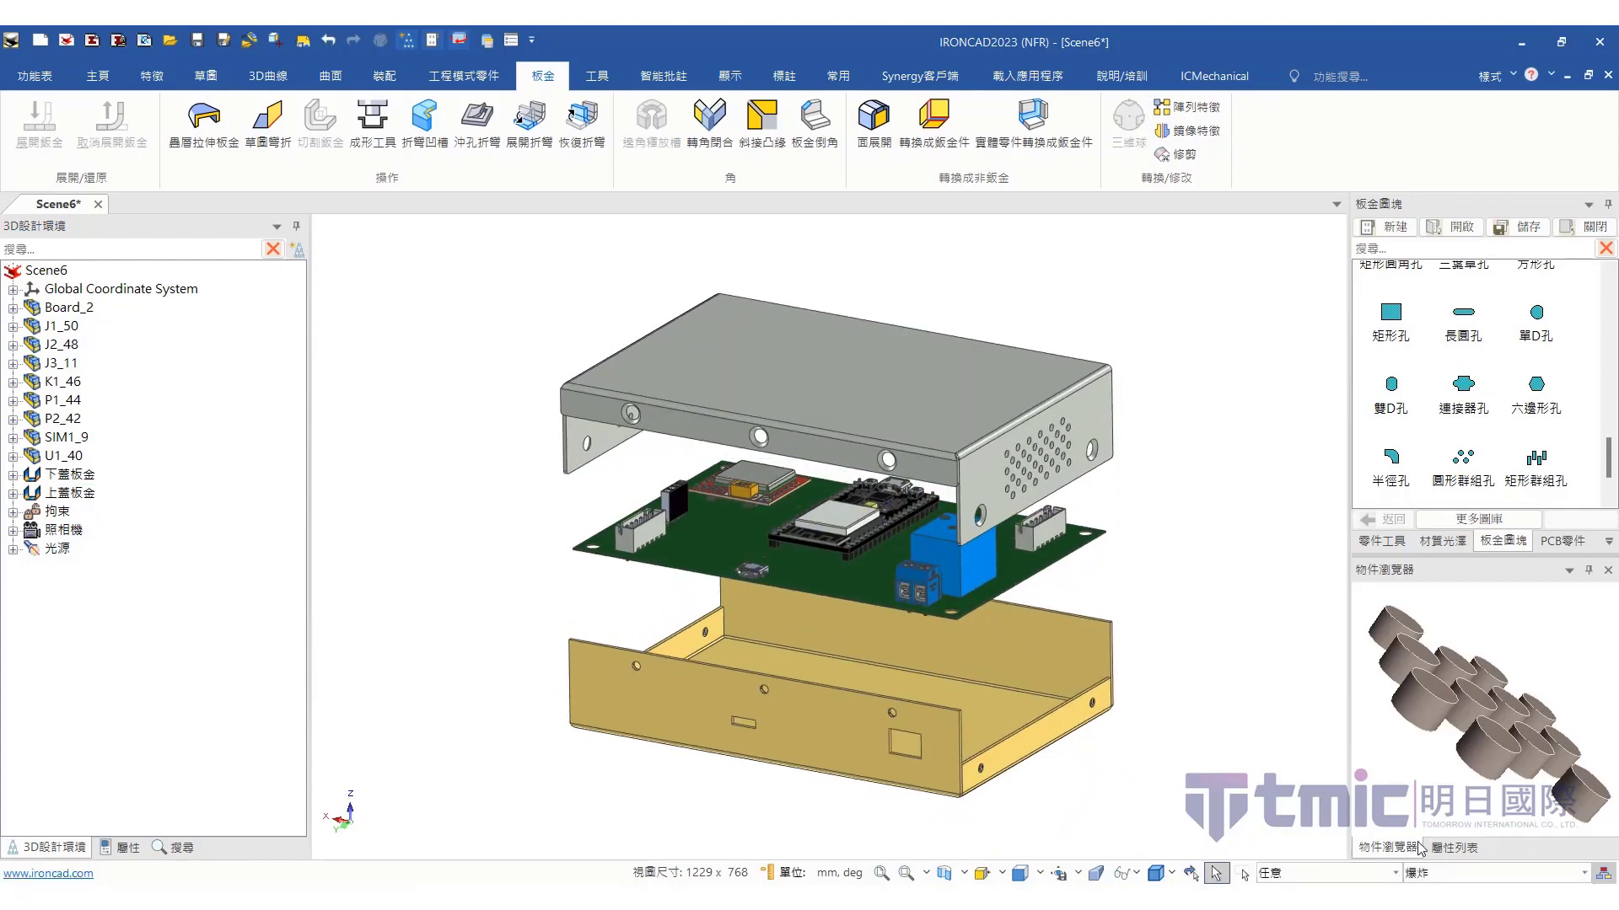
Switch to the Default configuration and back to 爆炸 to compare the assembled and exploded states
click(1433, 874)
click(1442, 816)
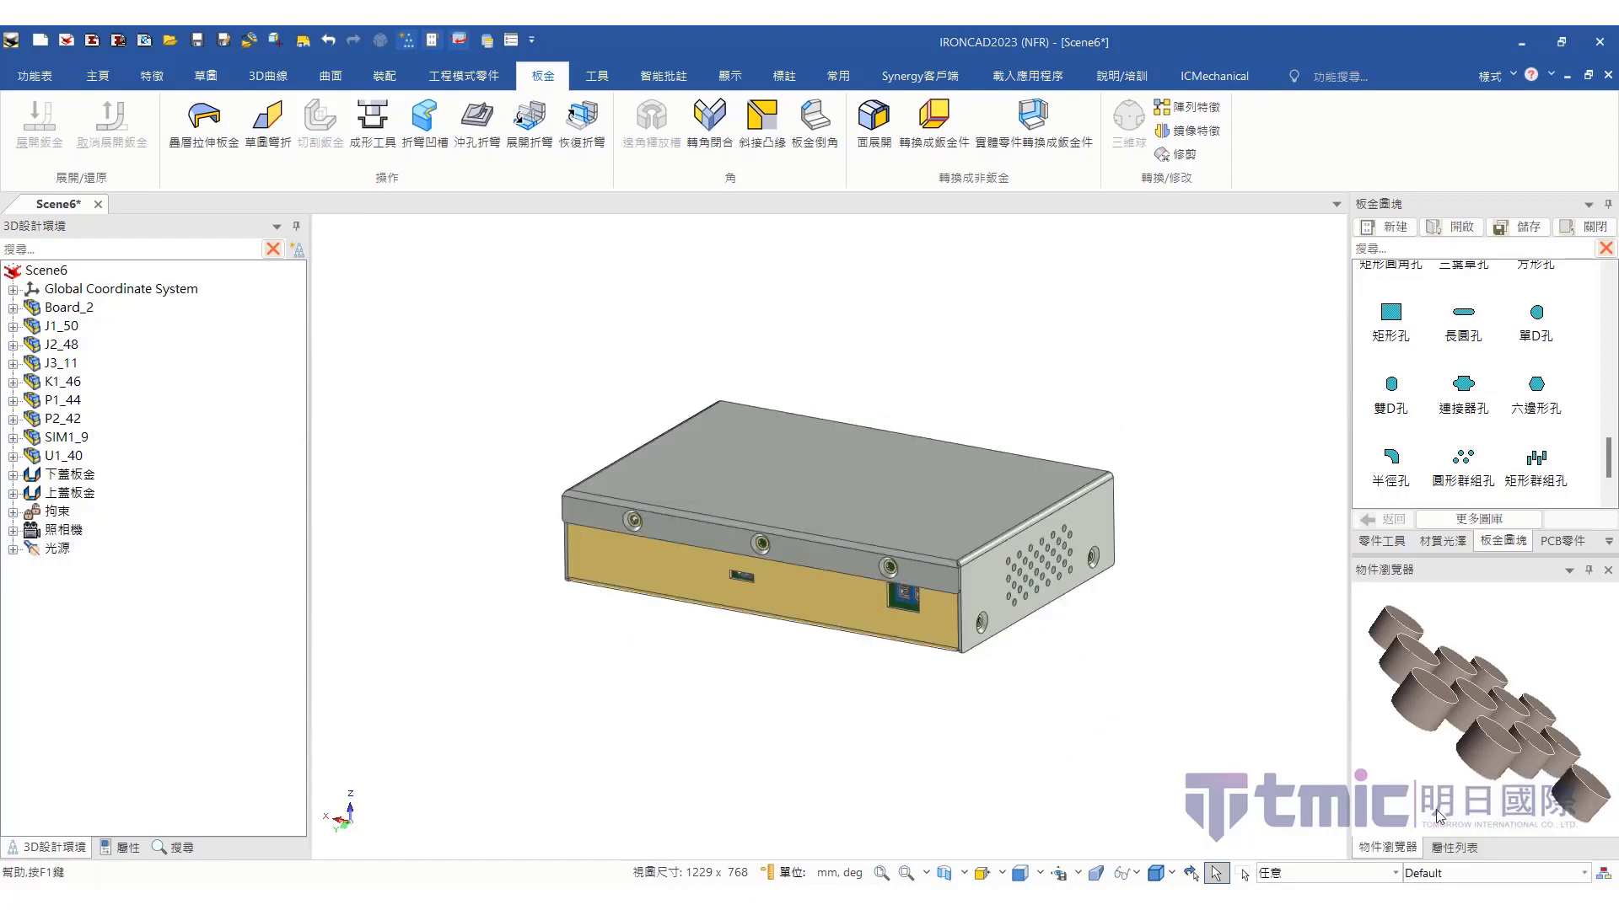
click(1433, 873)
click(1435, 833)
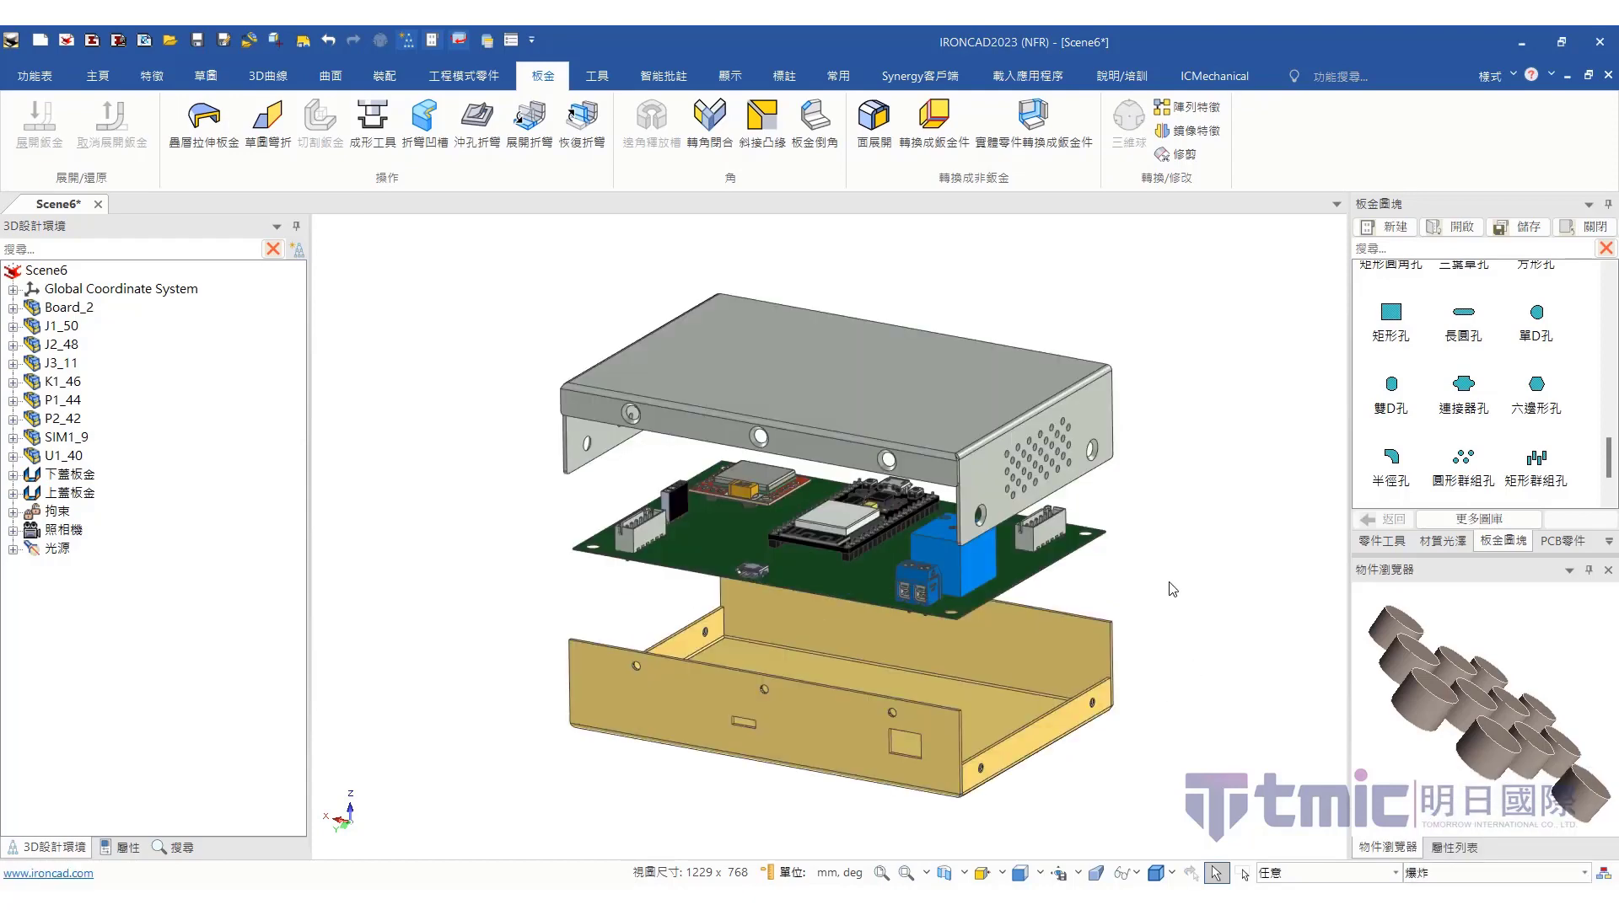
Unfold the 上蓋板金 cover into its flat pattern and return it to the folded state
click(753, 403)
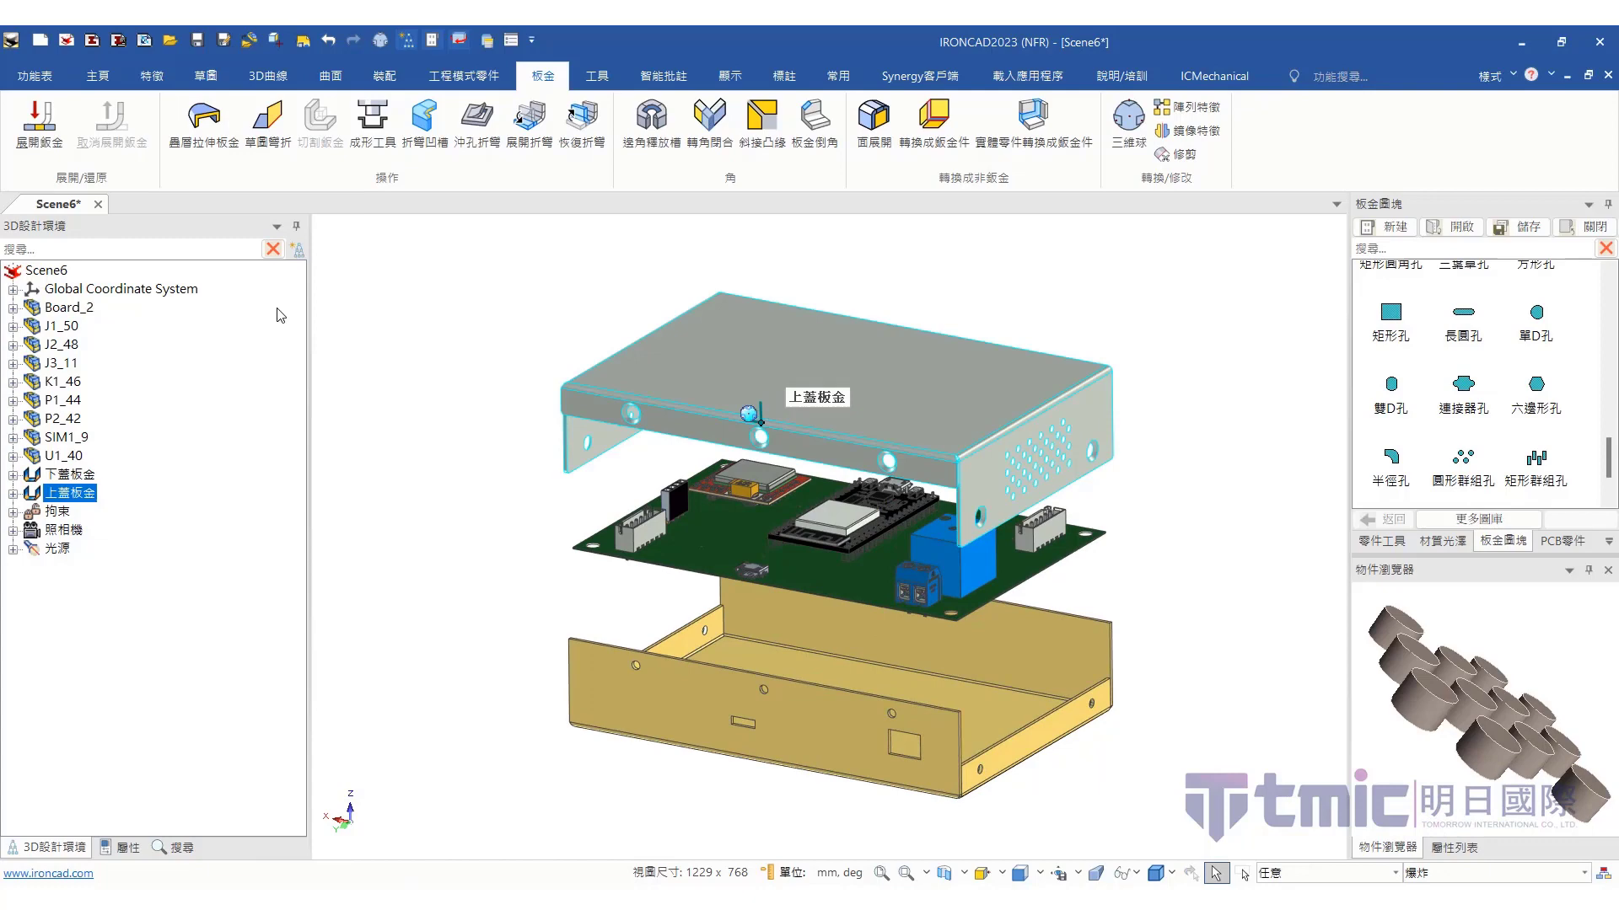
click(37, 148)
middle_drag(464, 266, 626, 337)
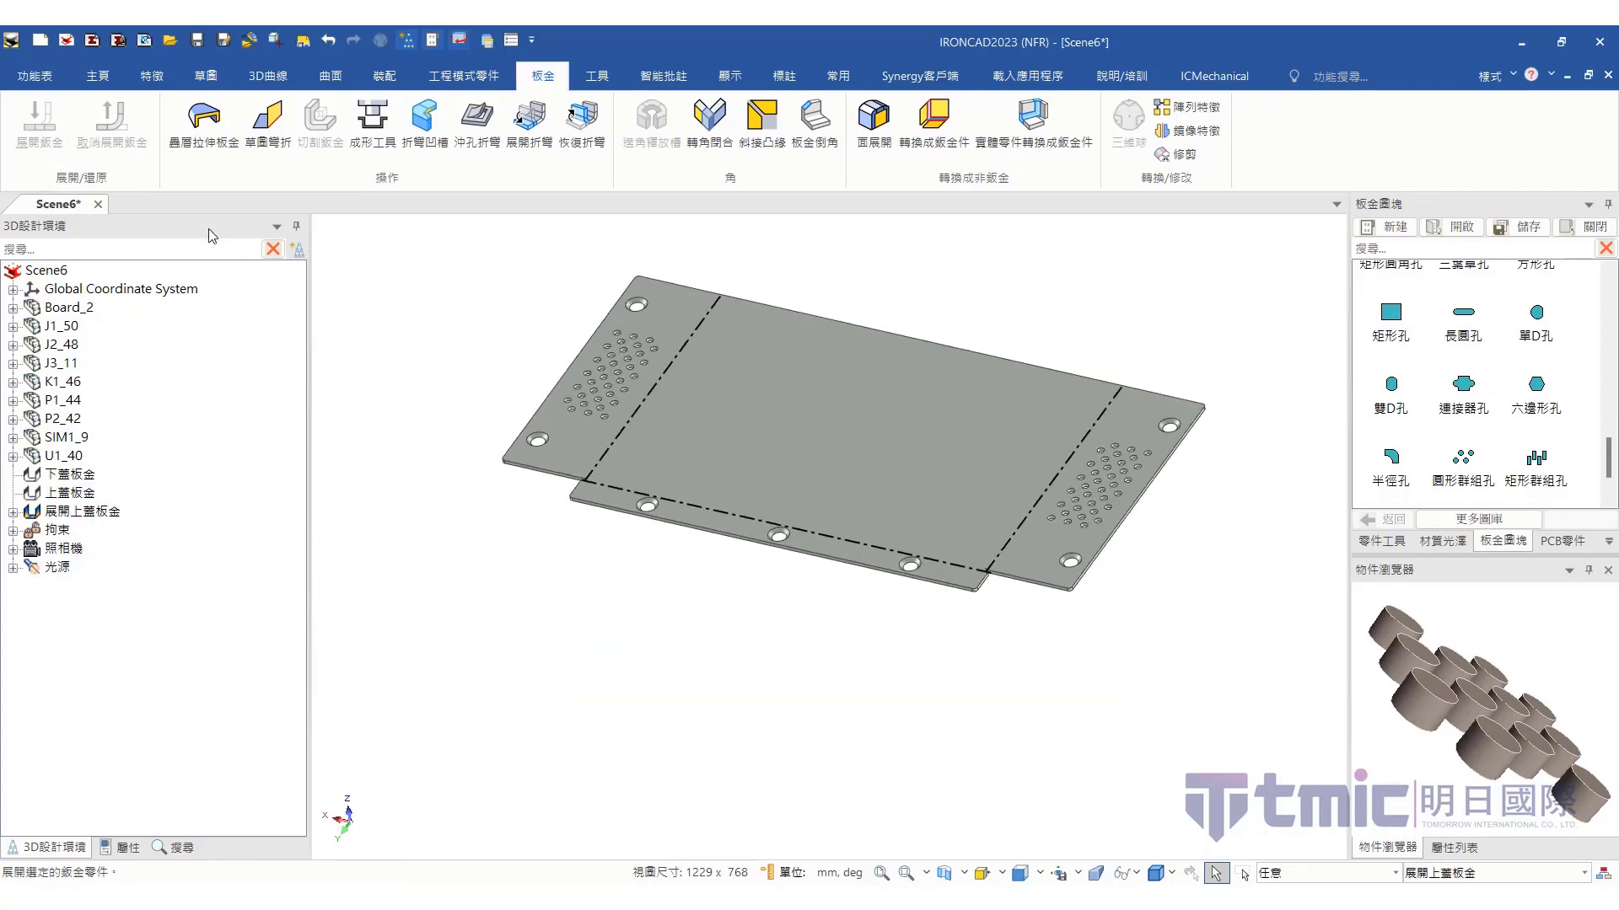
click(701, 389)
click(112, 135)
Unfold the 下蓋板金 lower part into its flat pattern and return it to the folded state
middle_drag(705, 452, 700, 674)
click(699, 679)
click(21, 158)
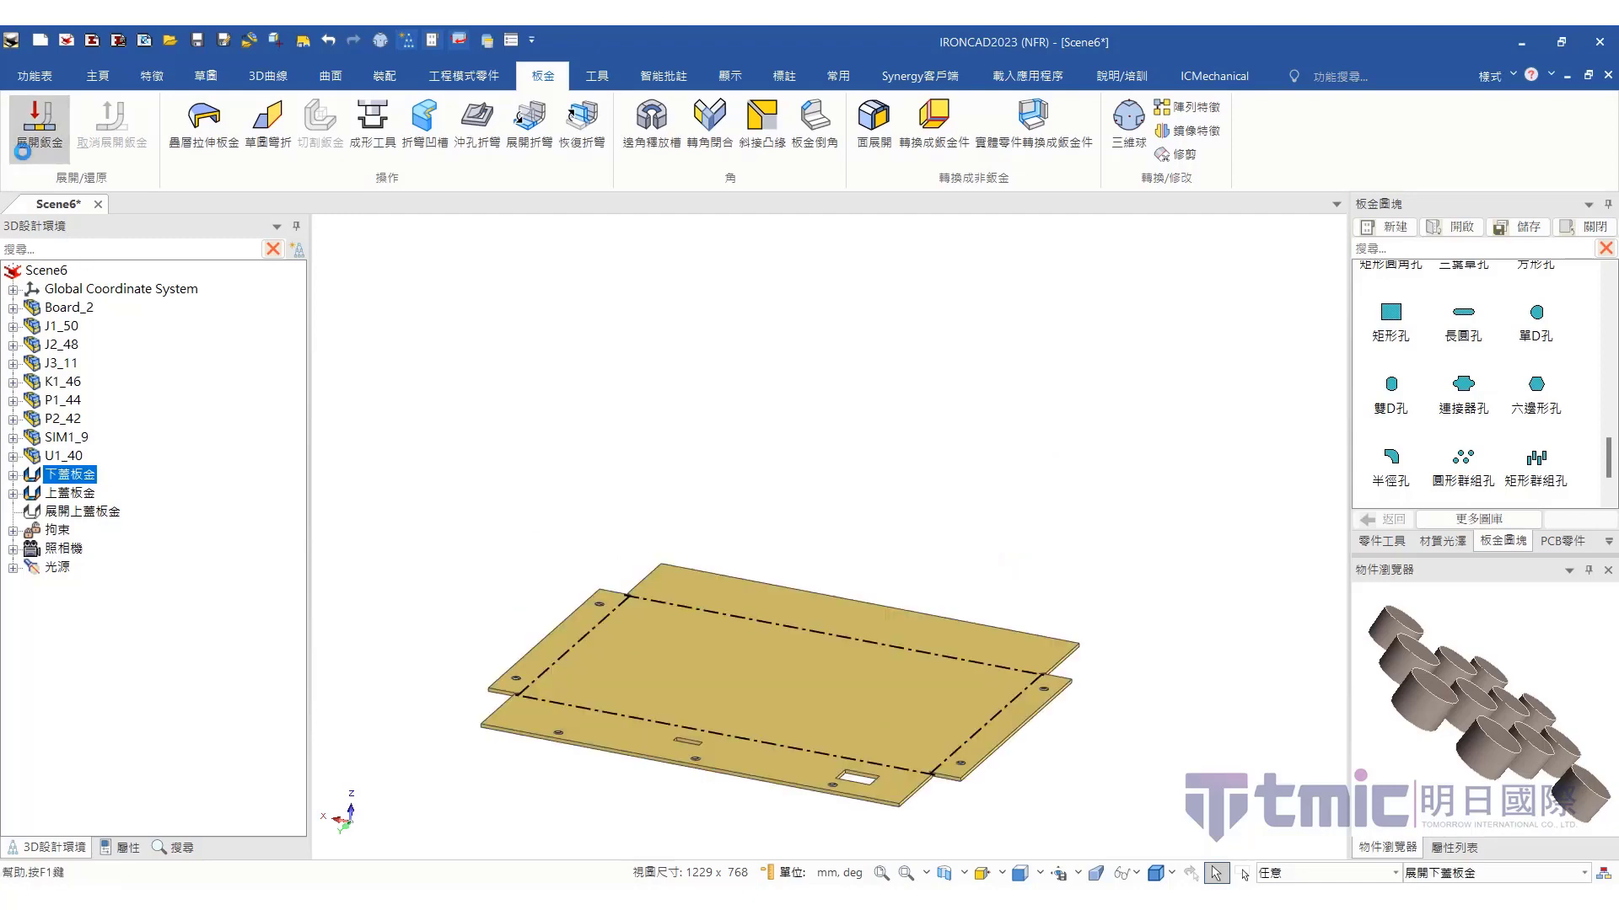
click(708, 681)
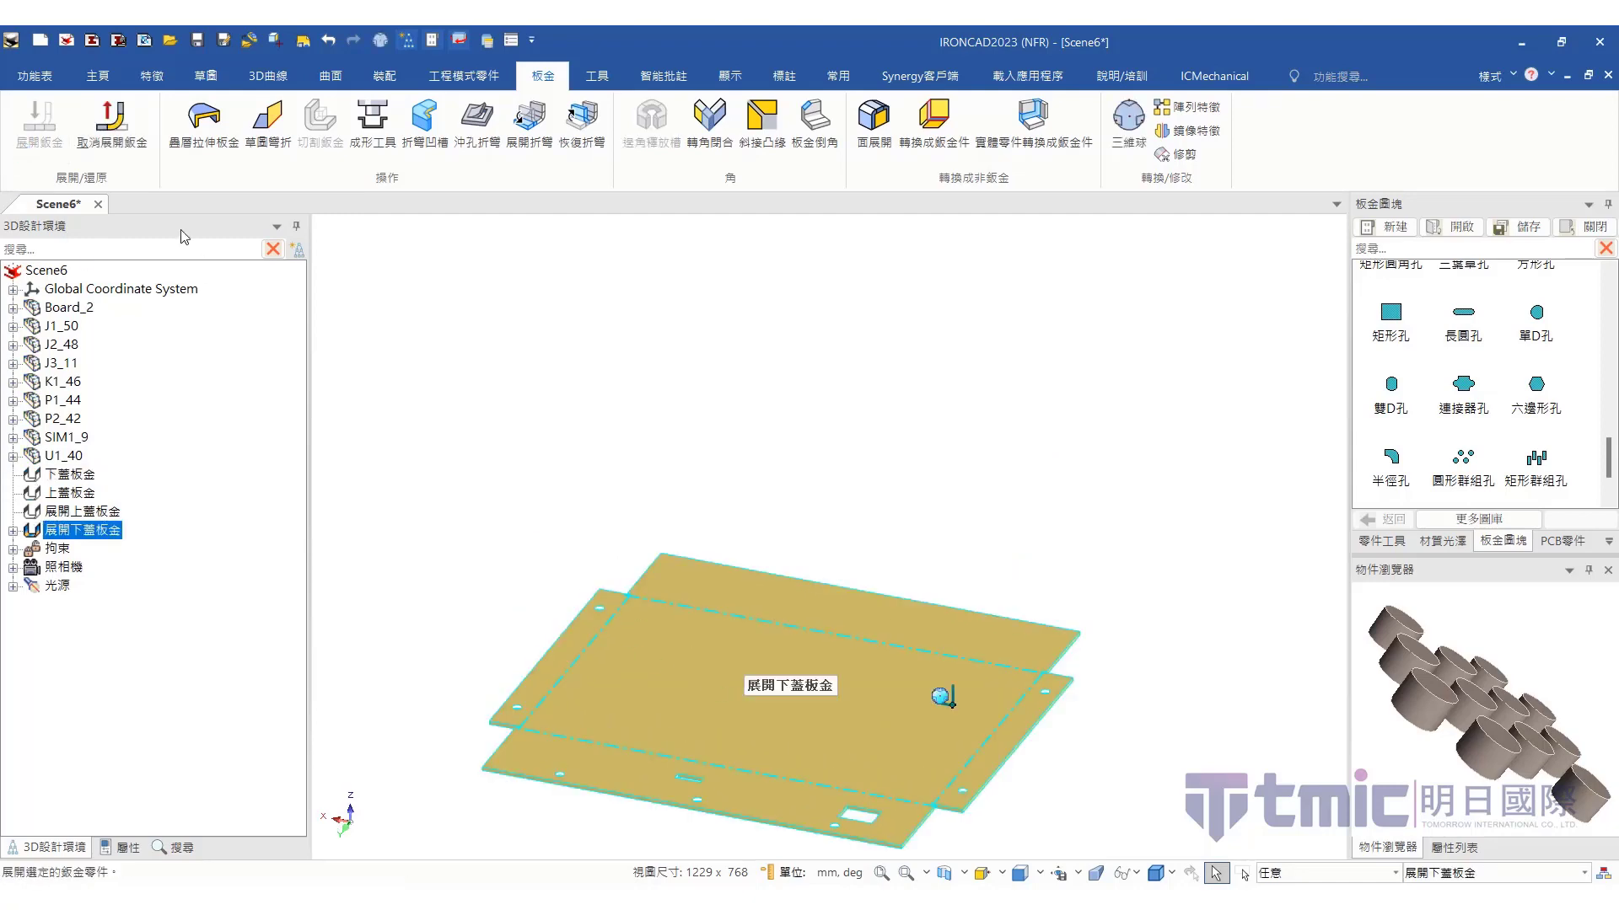
click(112, 122)
Save the scene as Scene6.ics in the Desktop (桌面) folder
shift+middle_drag(463, 370, 483, 357)
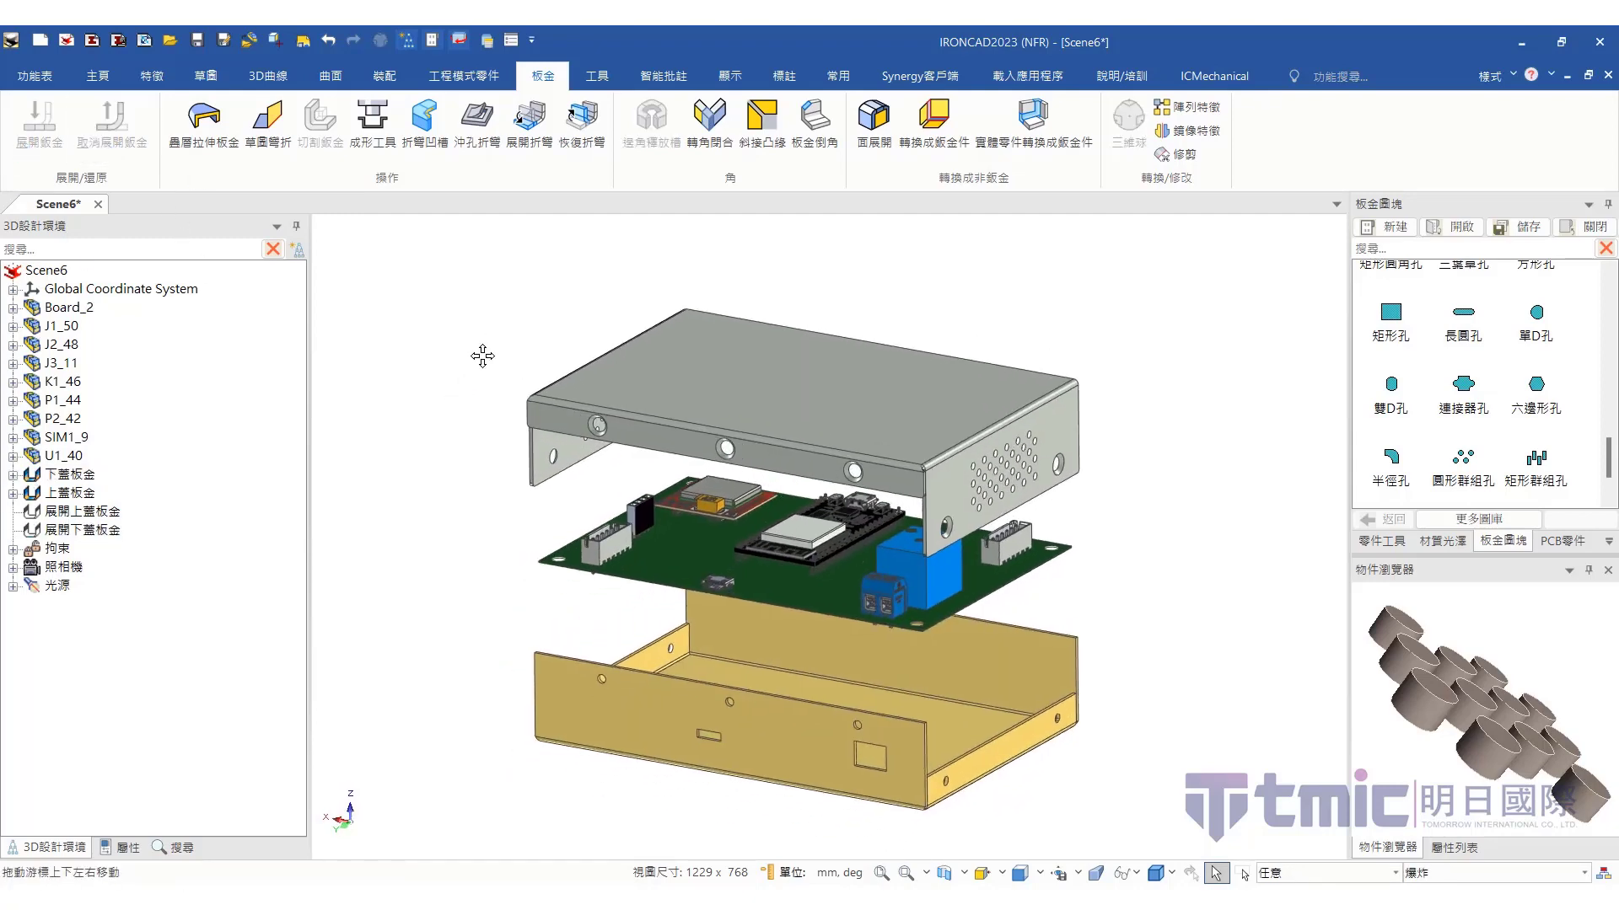
click(198, 41)
click(566, 527)
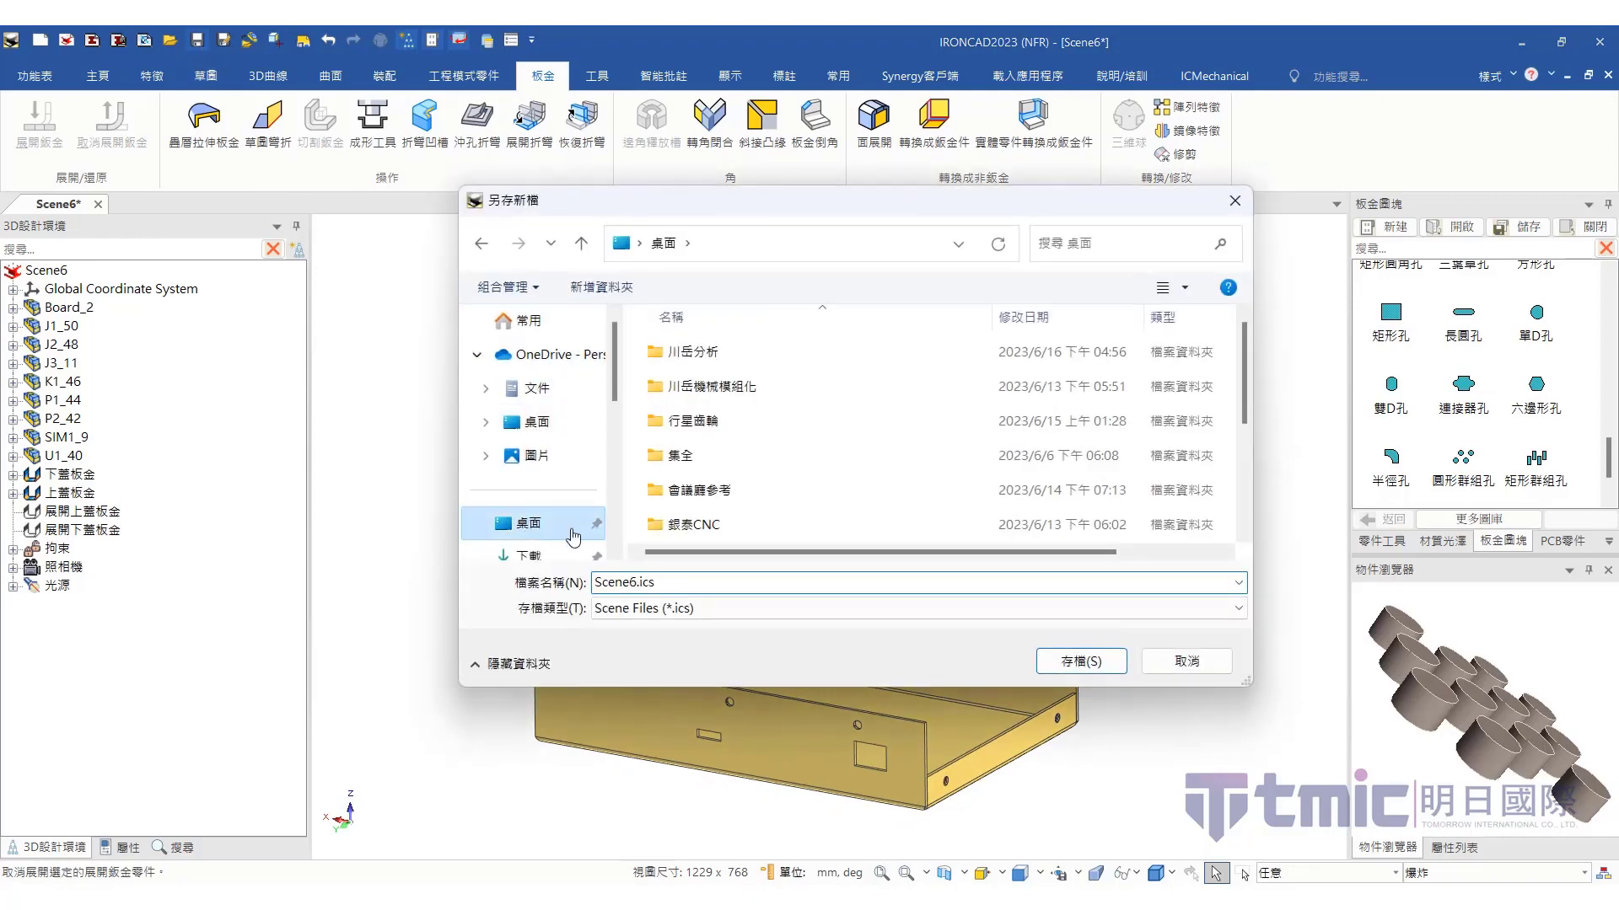
click(1070, 661)
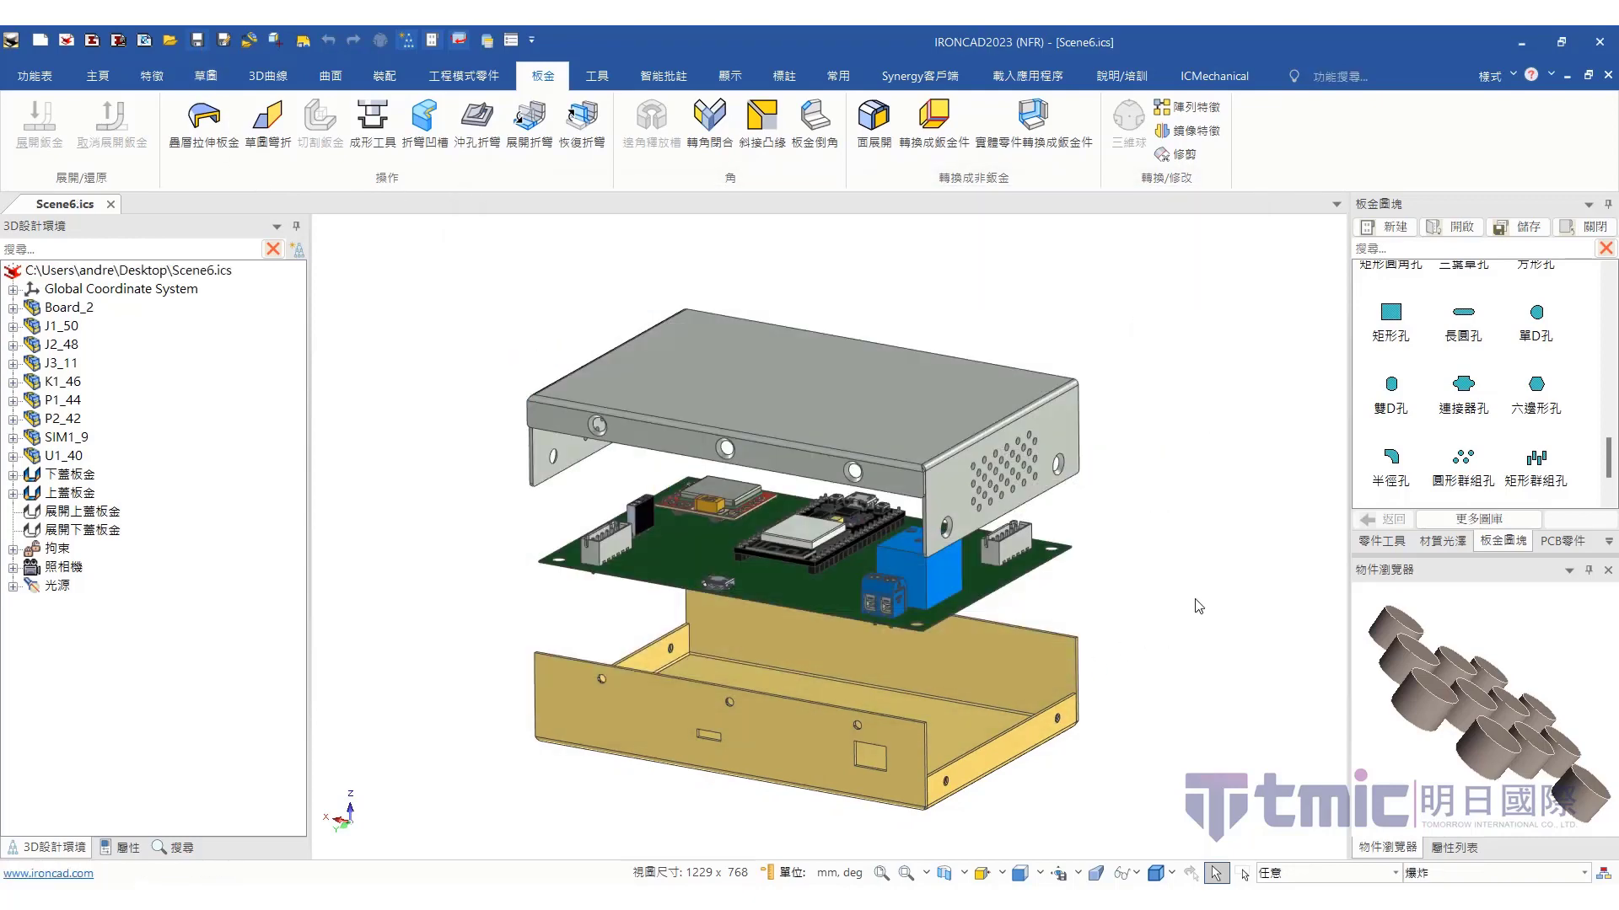
Create a new 2D drawing from the A3 template in the TMIC template set
click(97, 76)
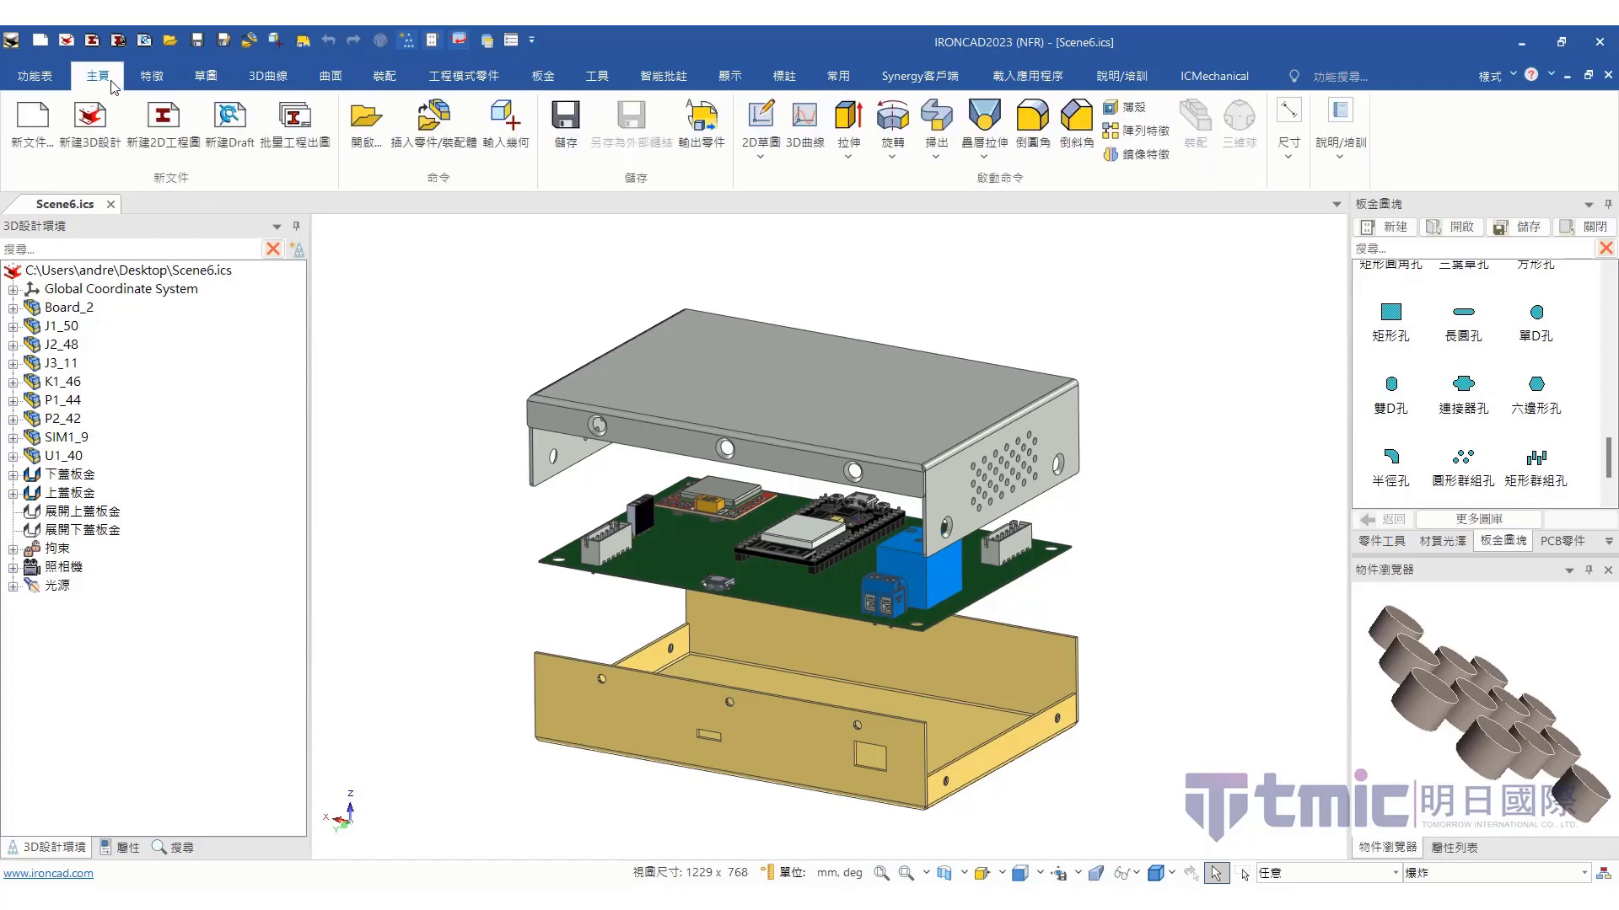
click(32, 126)
click(266, 290)
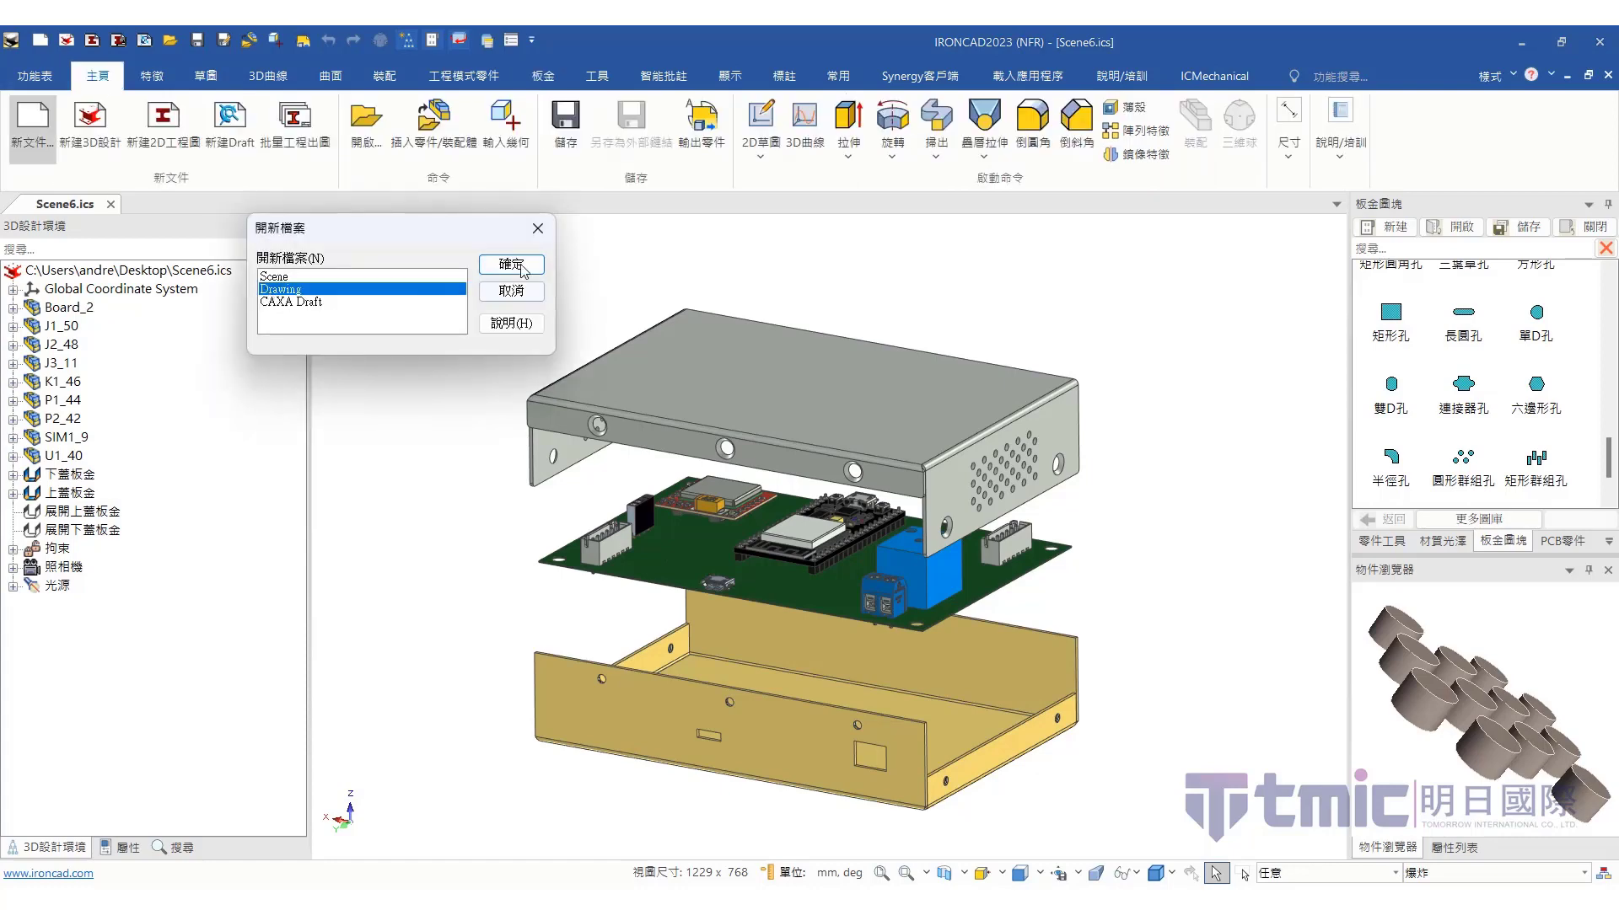
click(510, 265)
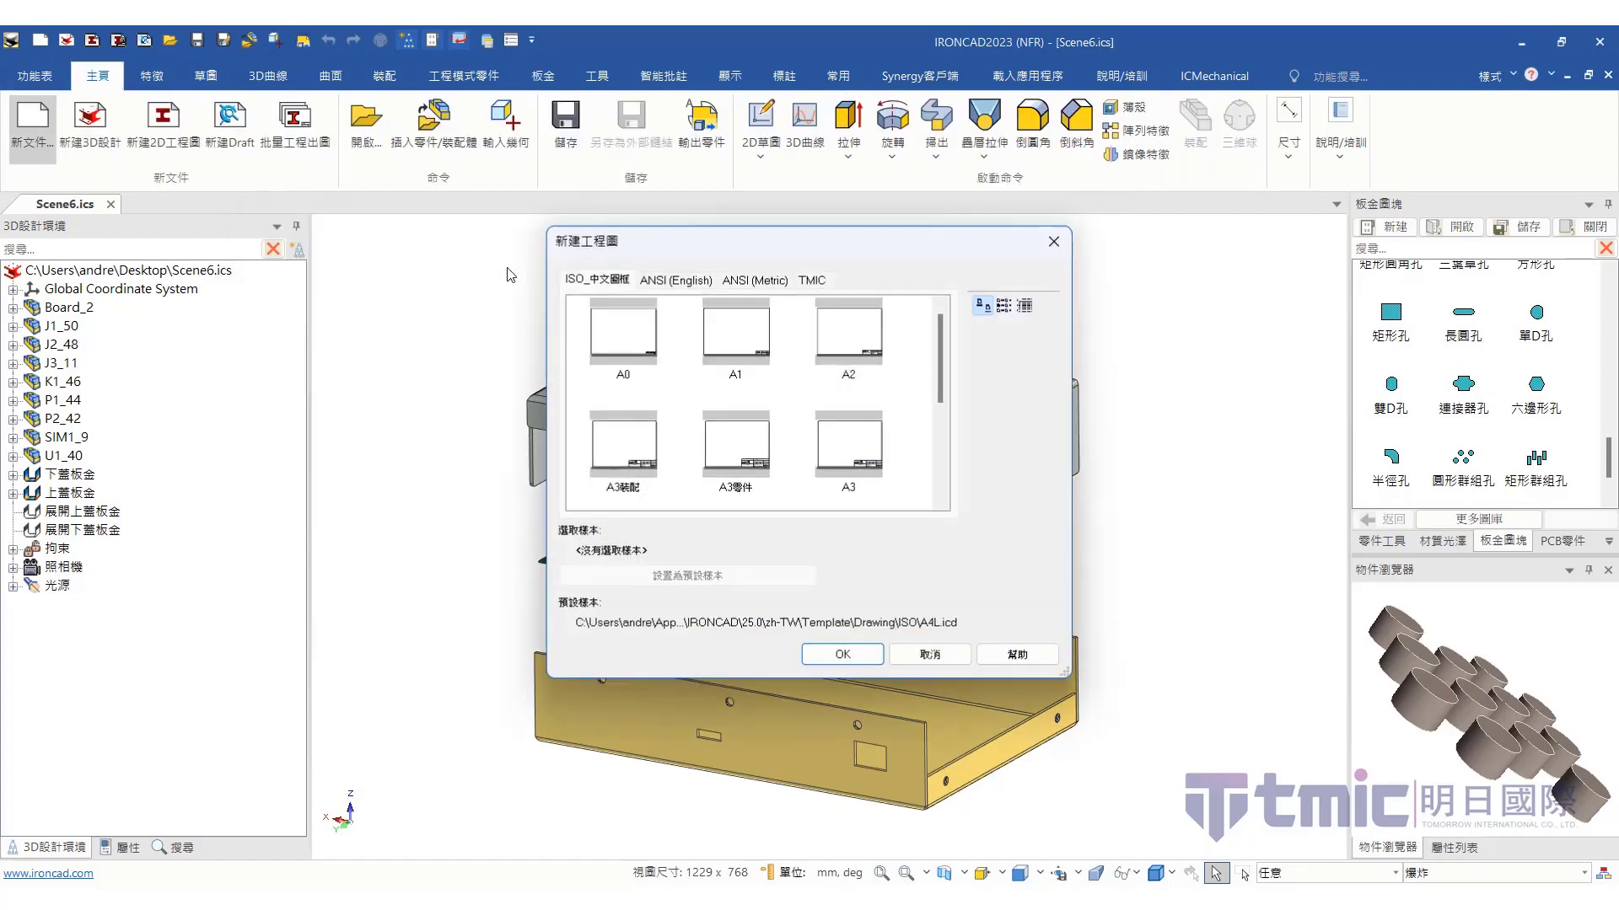
click(812, 280)
click(622, 354)
click(842, 655)
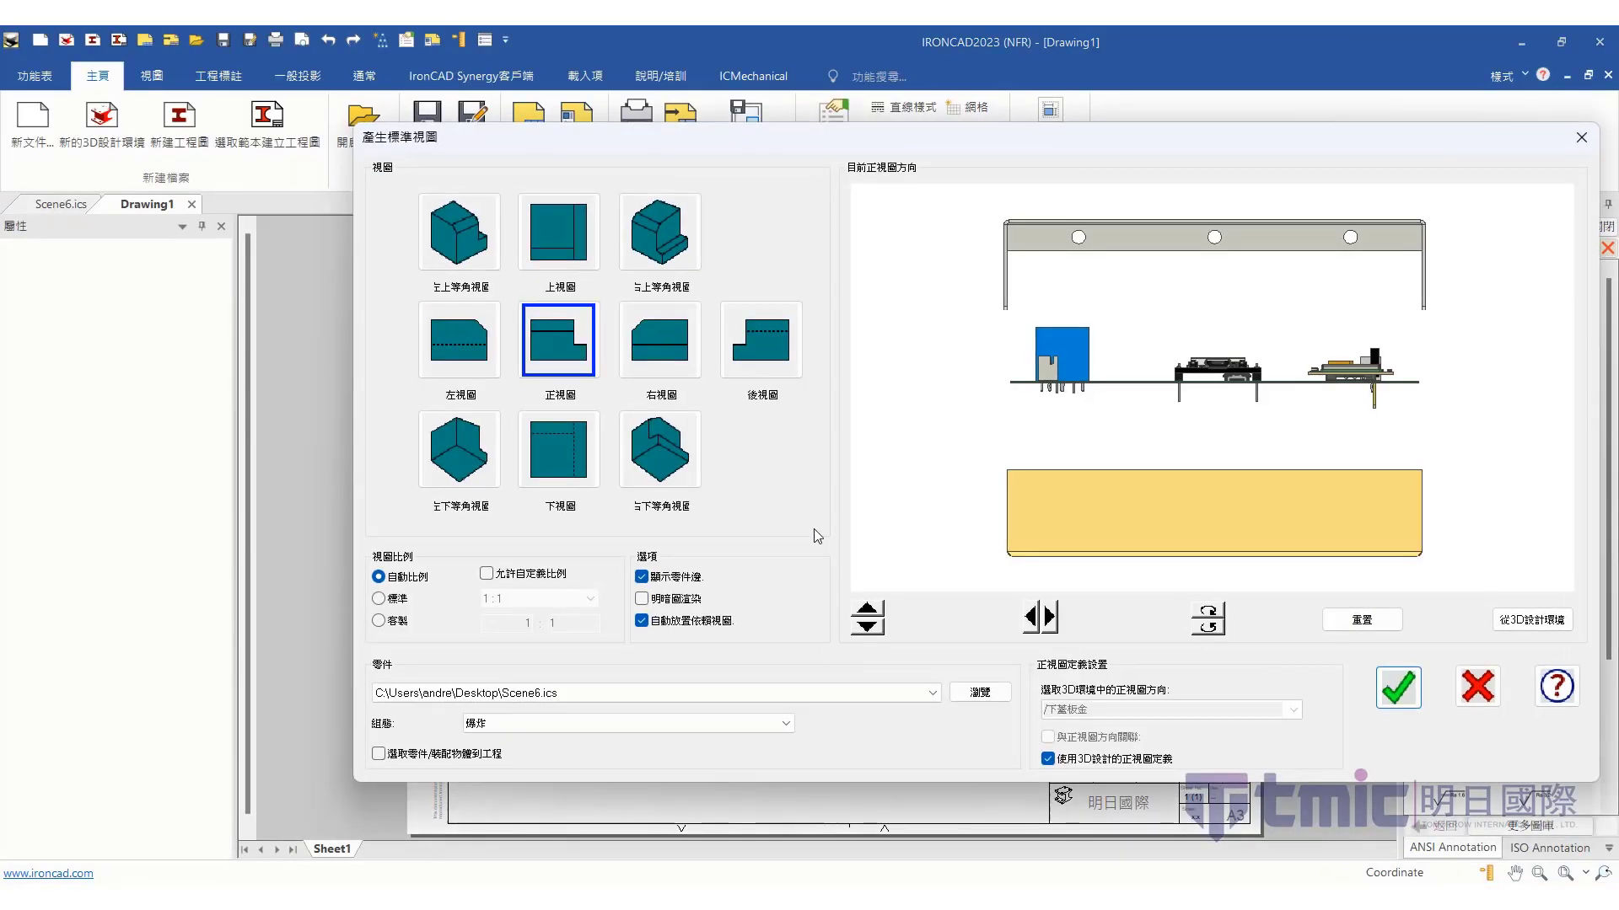
Generate a front view (正視圖) of the 爆炸 configuration, taking its orientation from the 3D design environment
click(1545, 625)
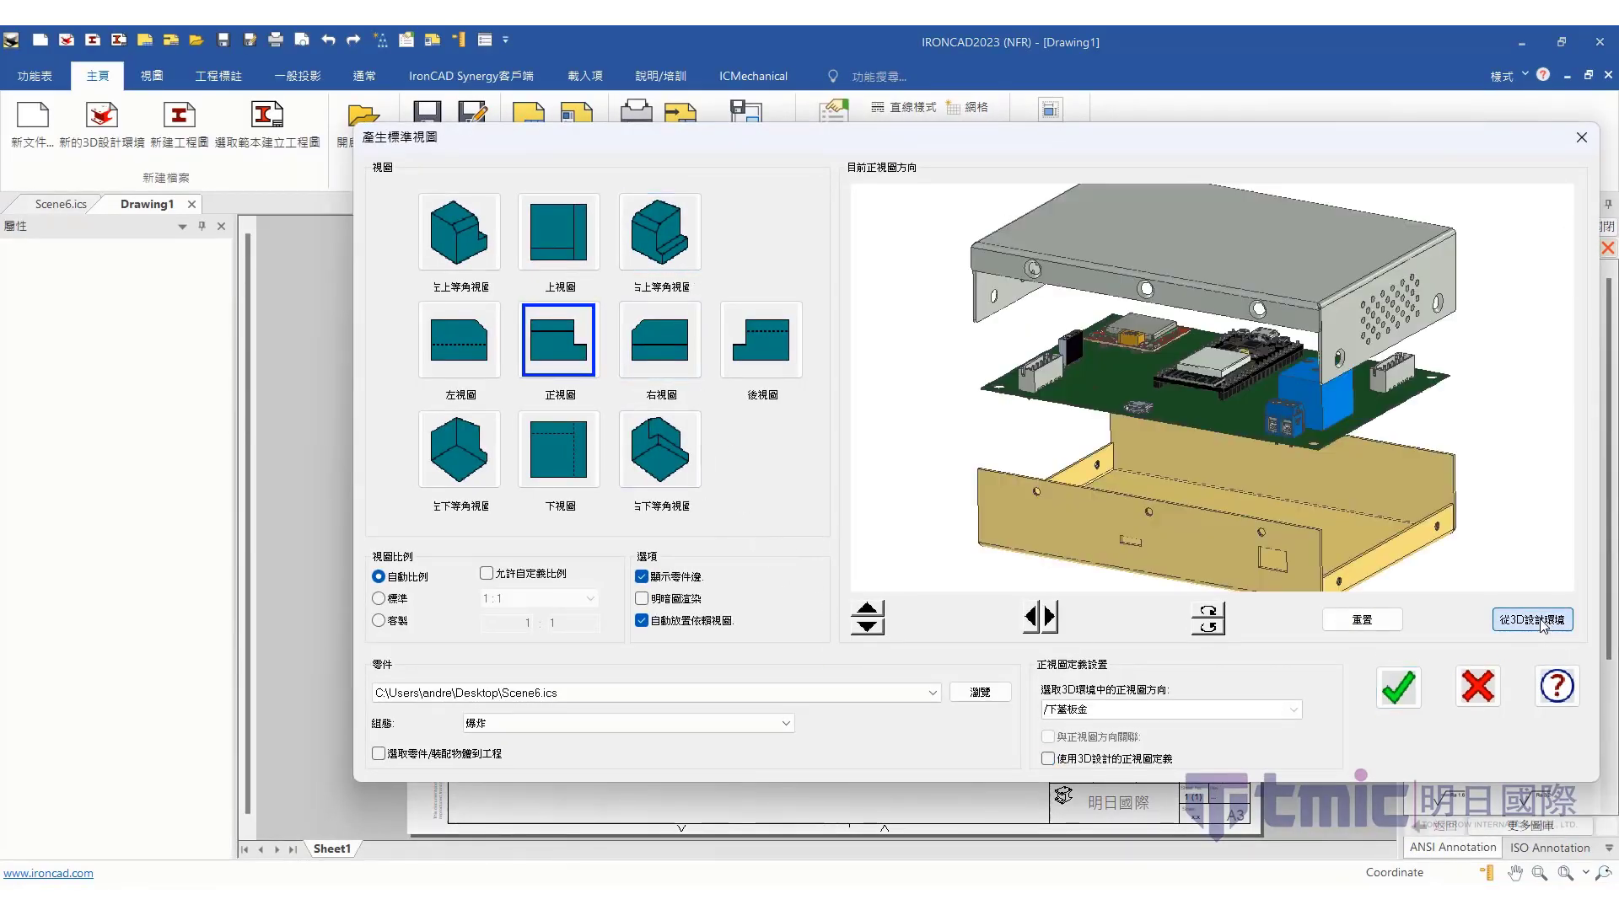
click(1396, 685)
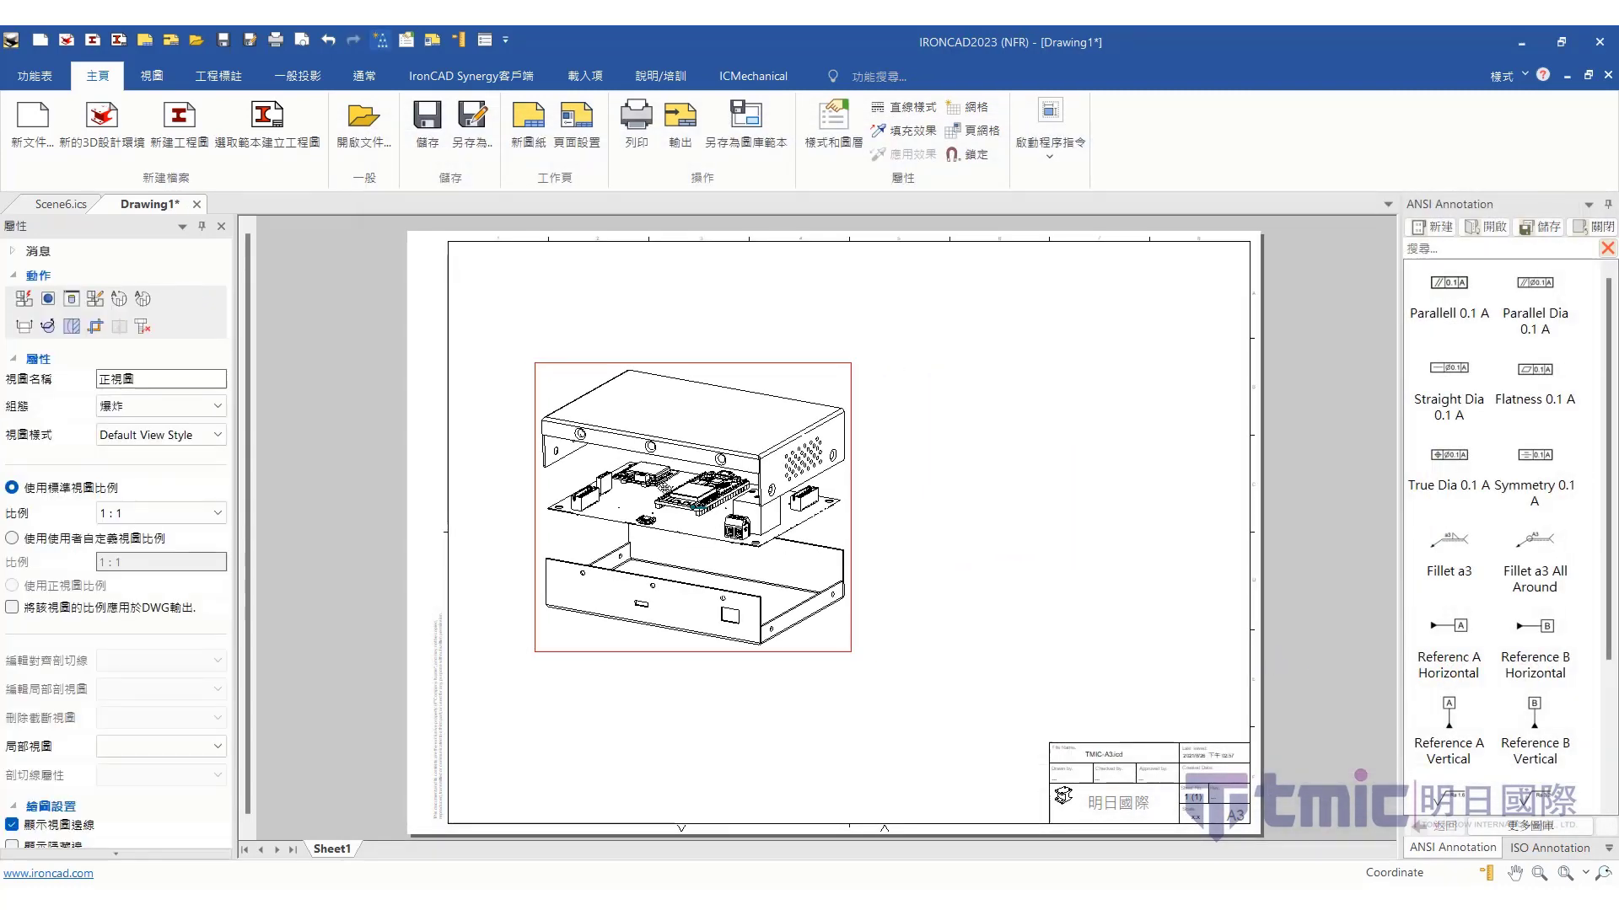
Generate a parts-only (僅零件) bill of materials for the exploded view from the 組立件BOM template and place it beside the view
click(1055, 157)
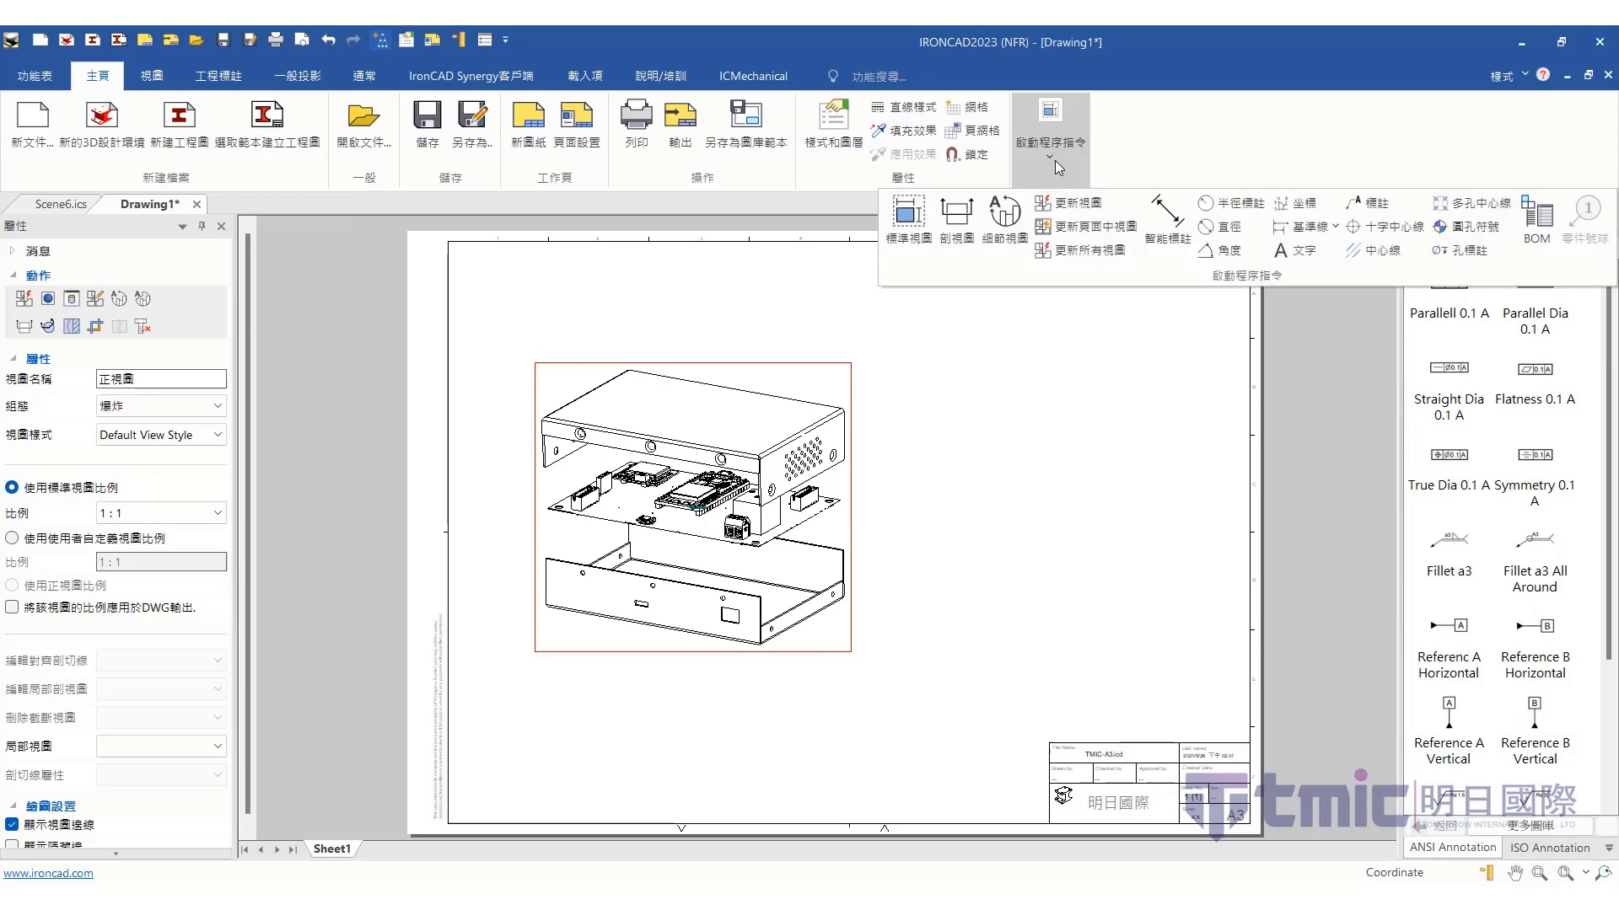
click(1536, 244)
click(1433, 301)
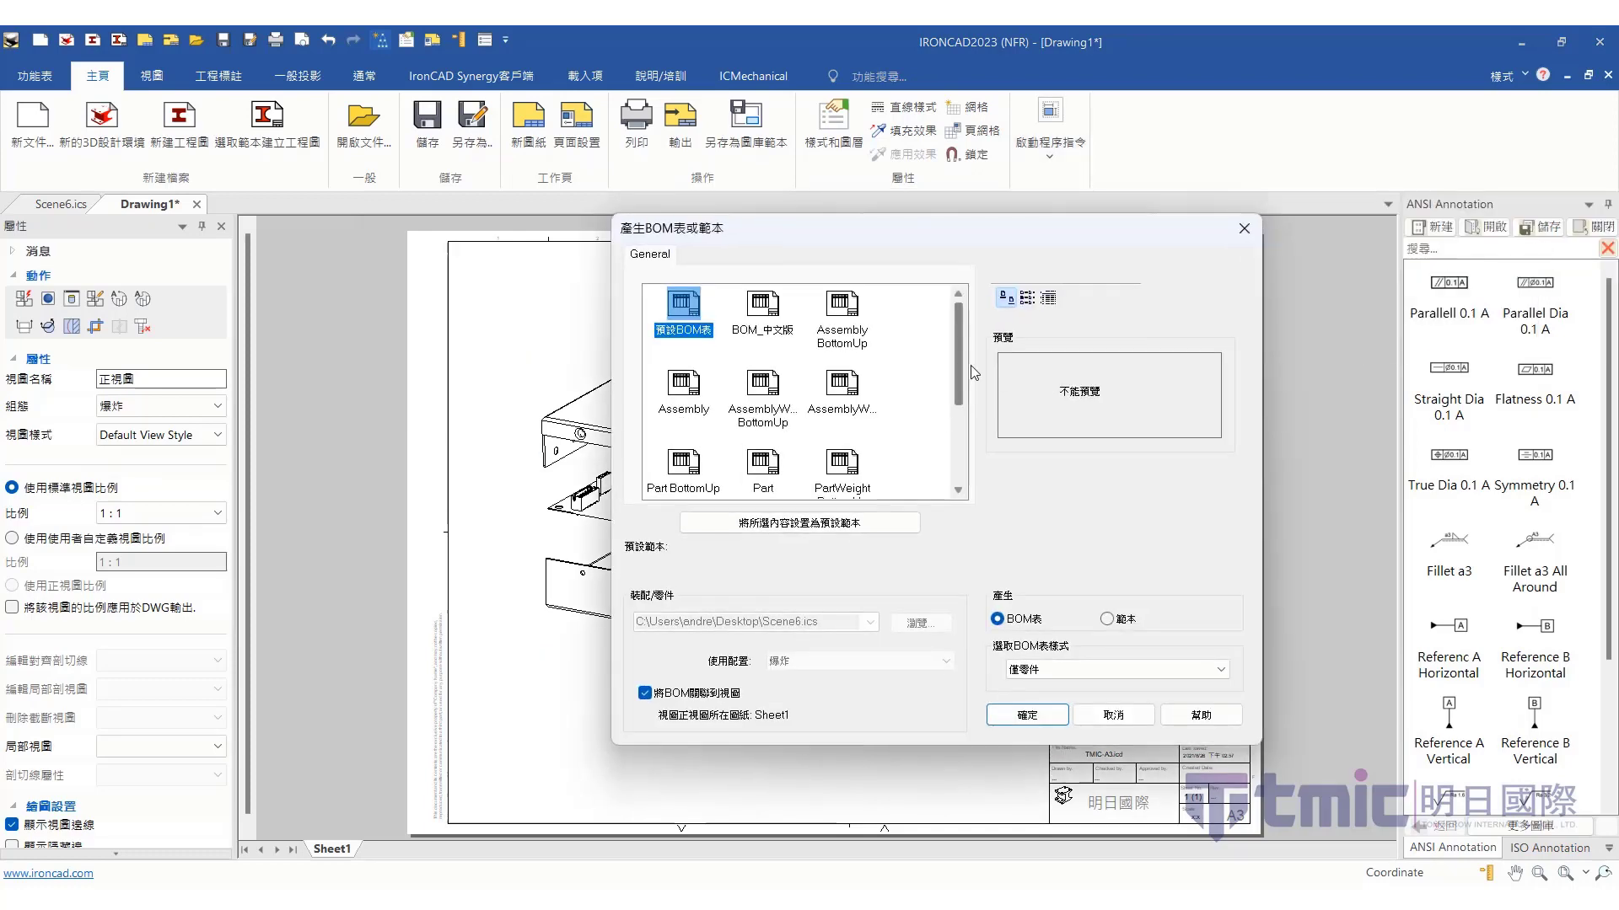
click(679, 488)
click(1027, 715)
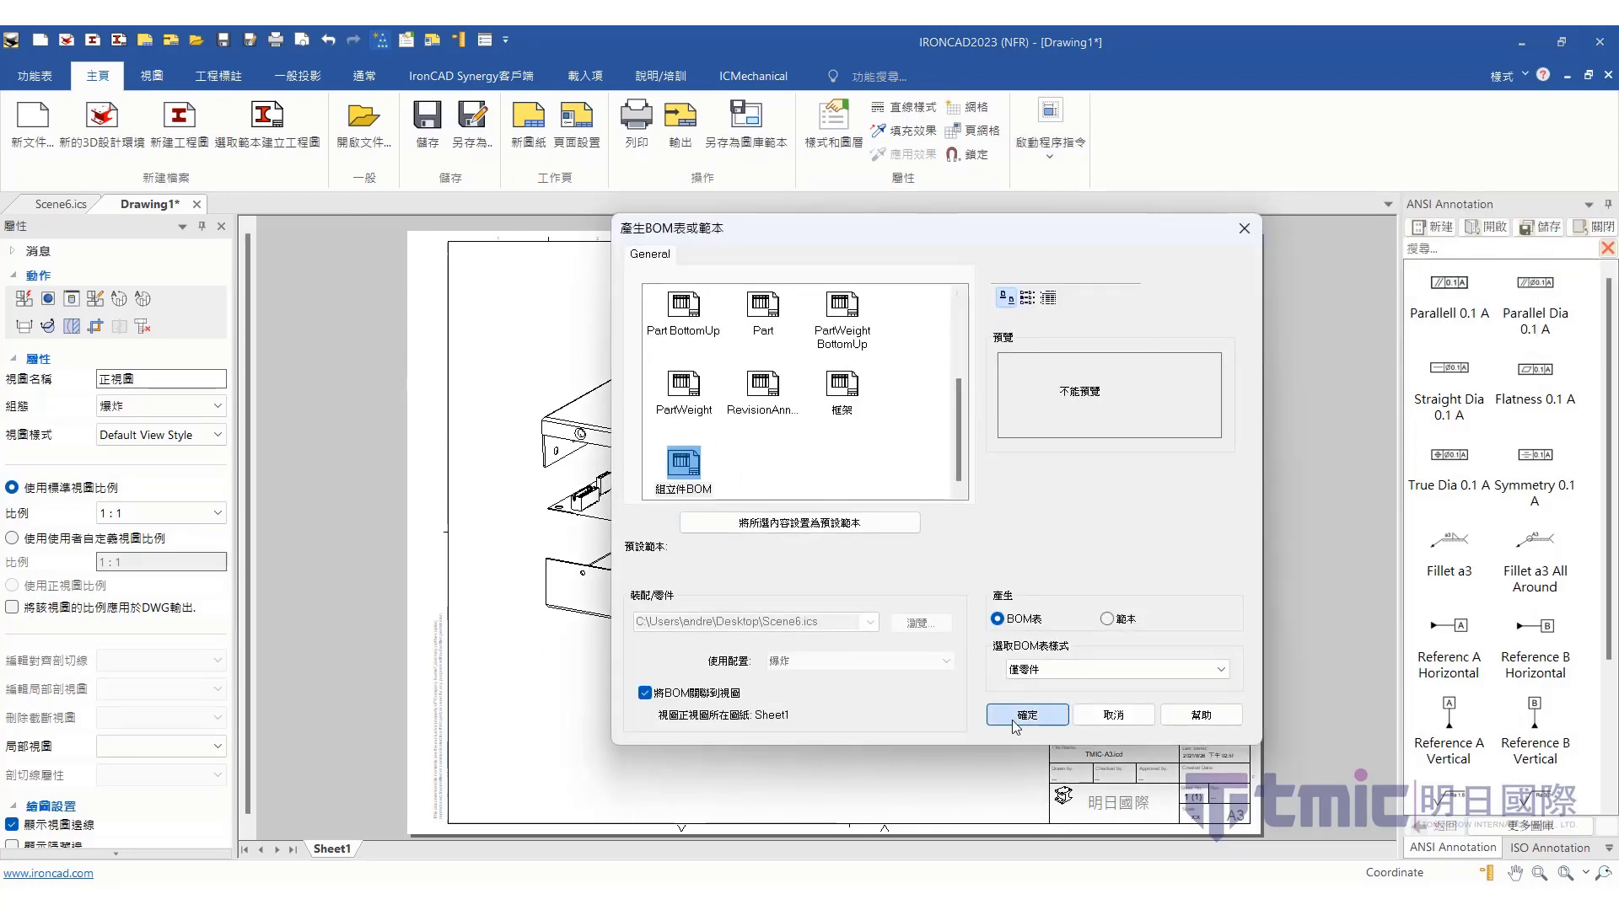
drag(866, 755, 1009, 556)
click(842, 590)
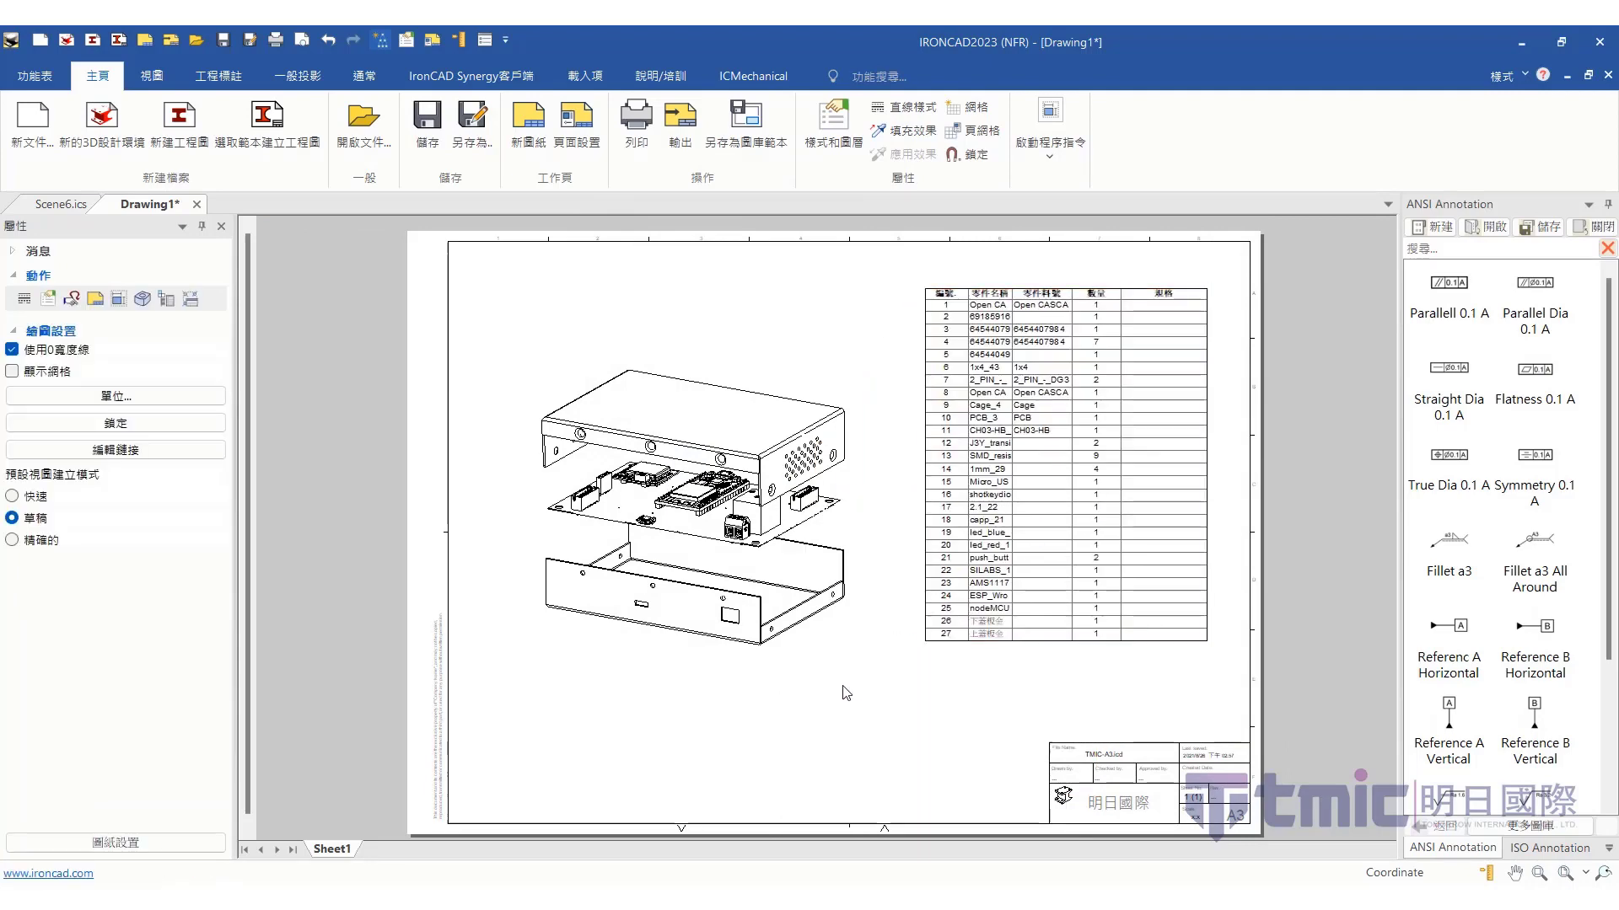
scroll(845, 590, up, 5)
scroll(780, 548, up, 3)
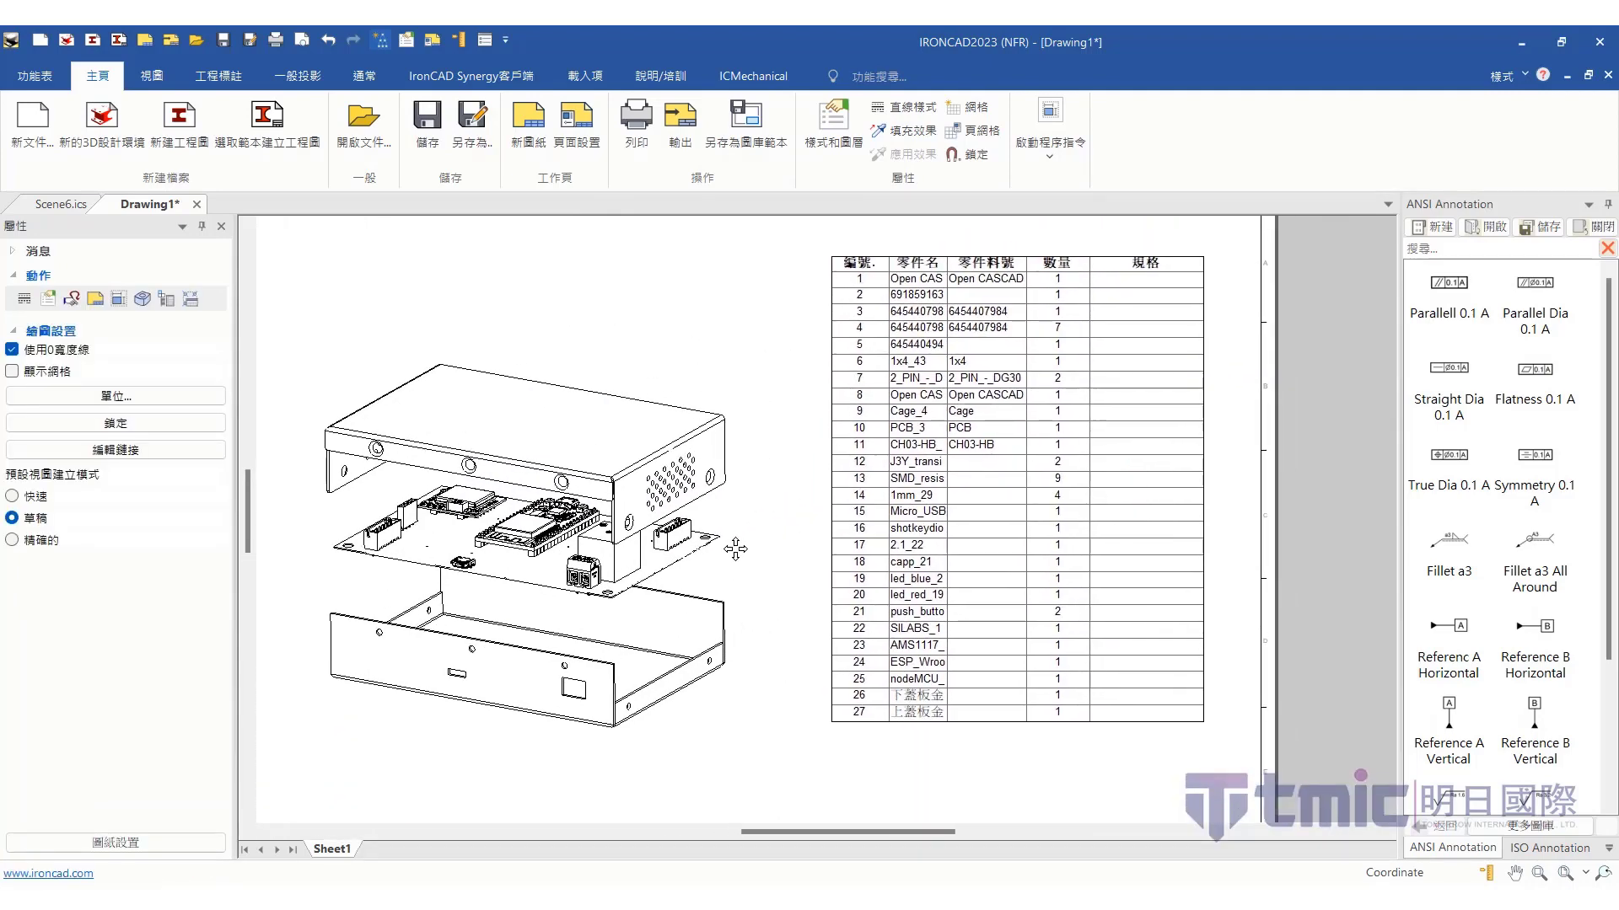
key(F8)
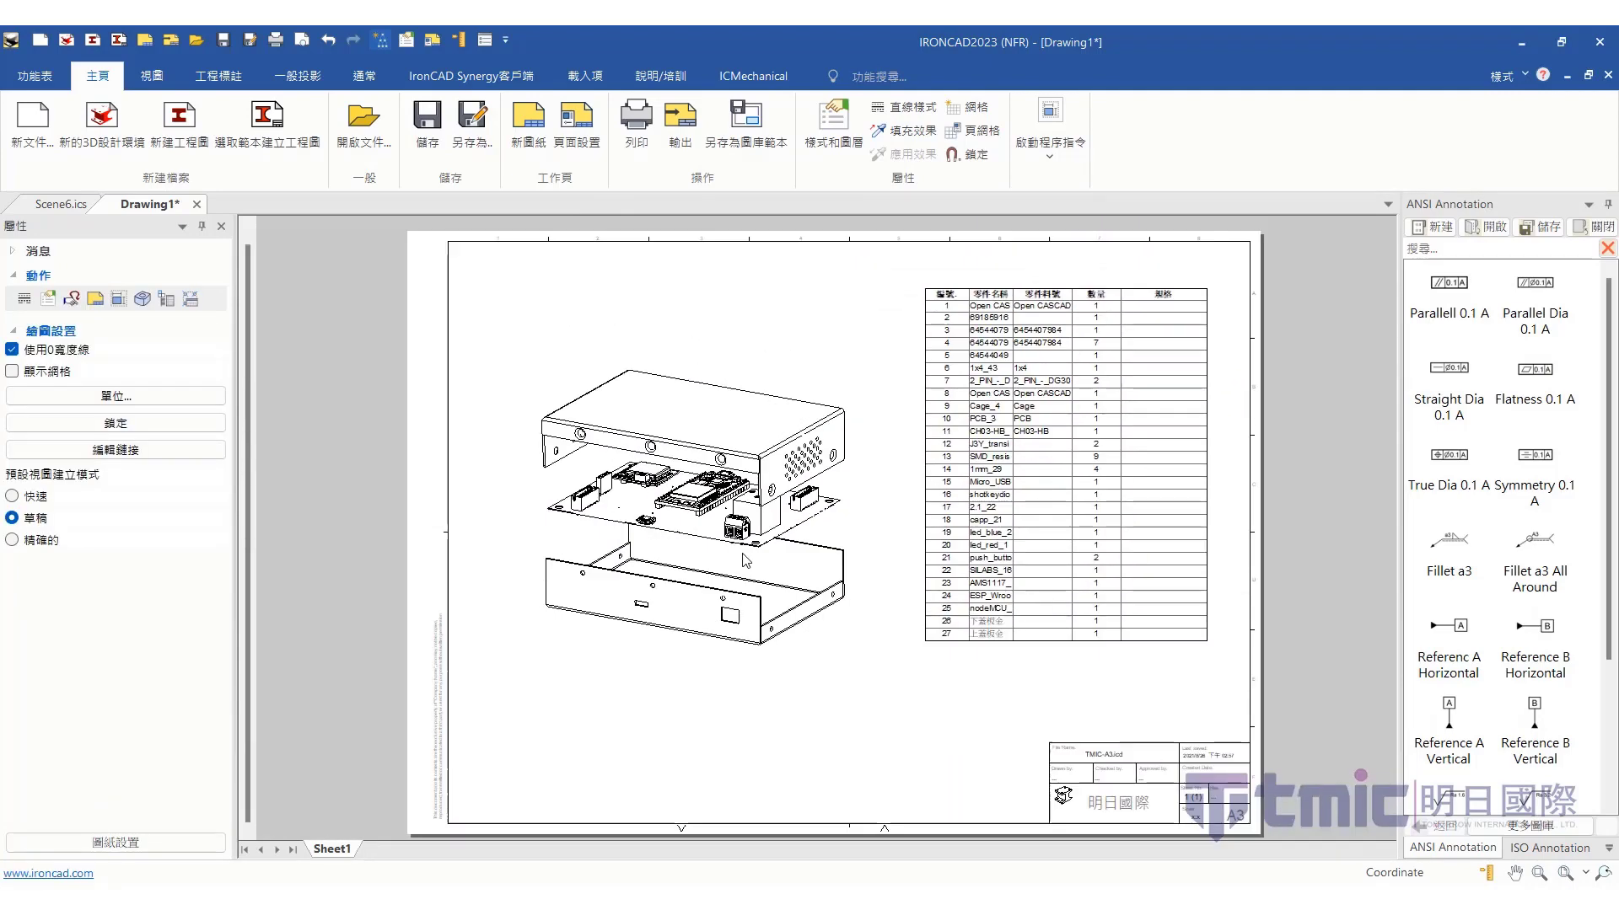
Duplicate Sheet1 as a new sheet and delete the exploded view and the BOM table from the copy
right_click(335, 854)
click(371, 812)
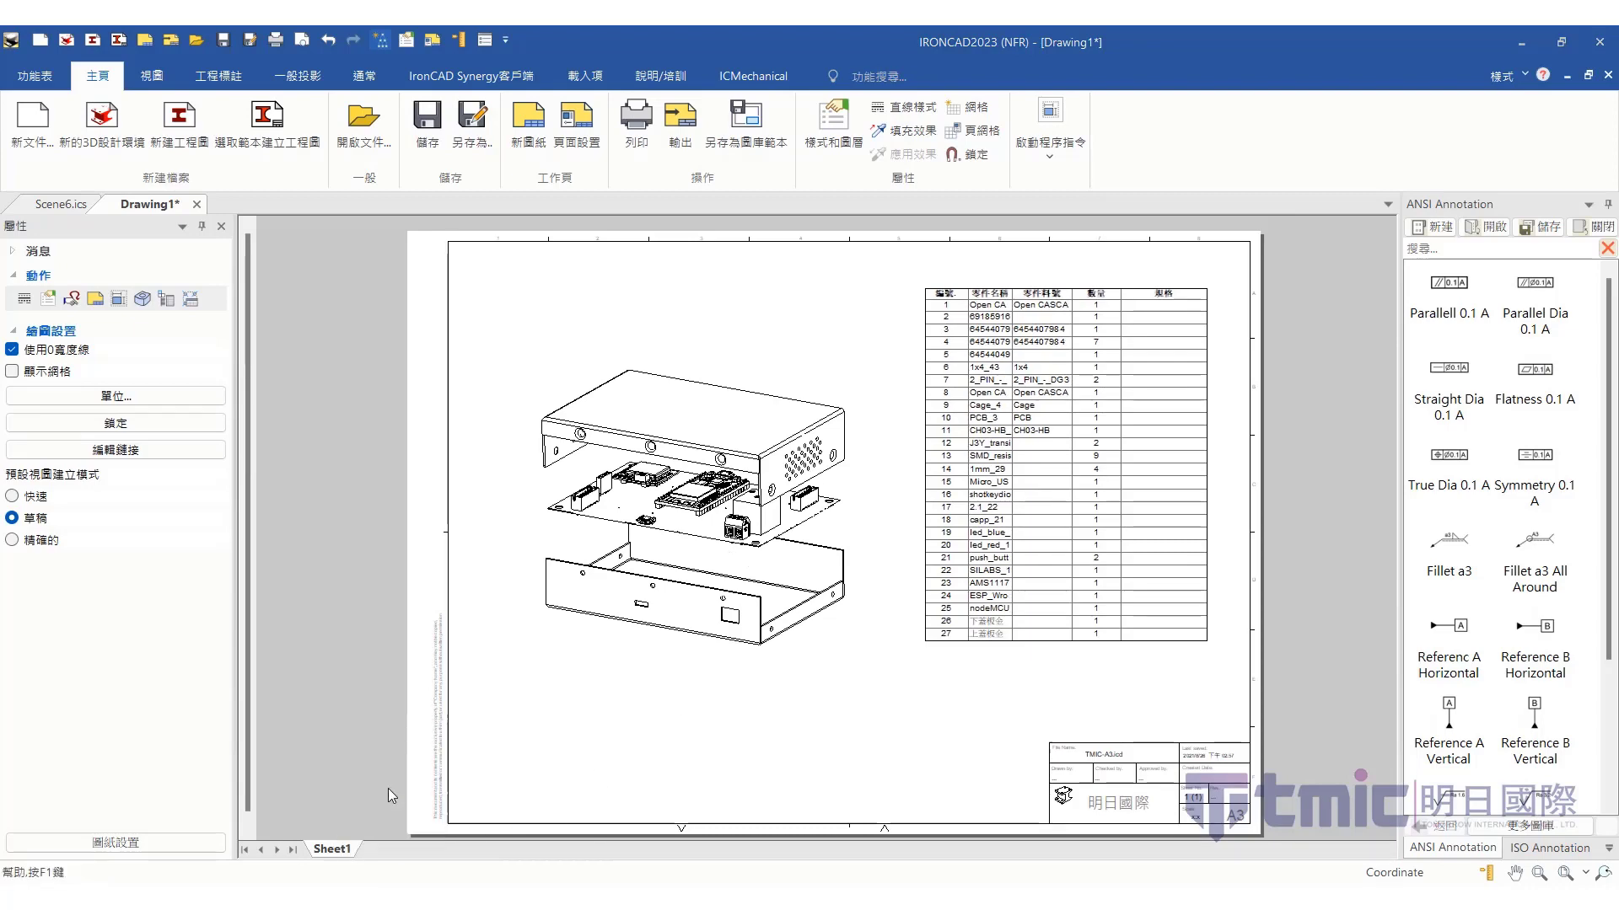
click(532, 316)
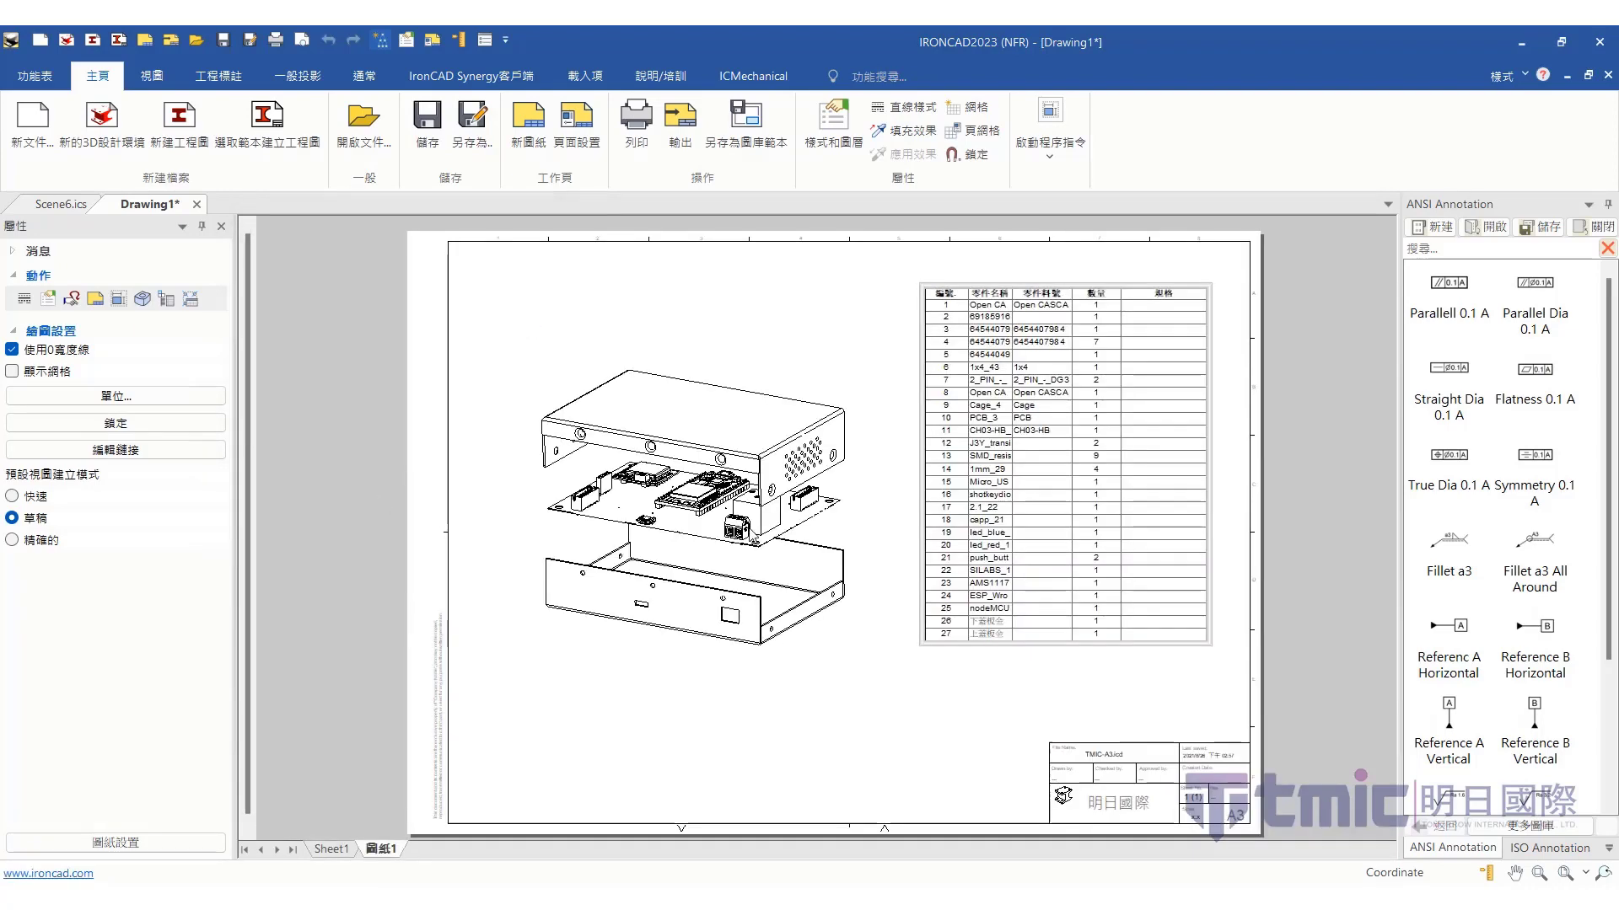
click(750, 531)
key(Delete)
key(Delete)
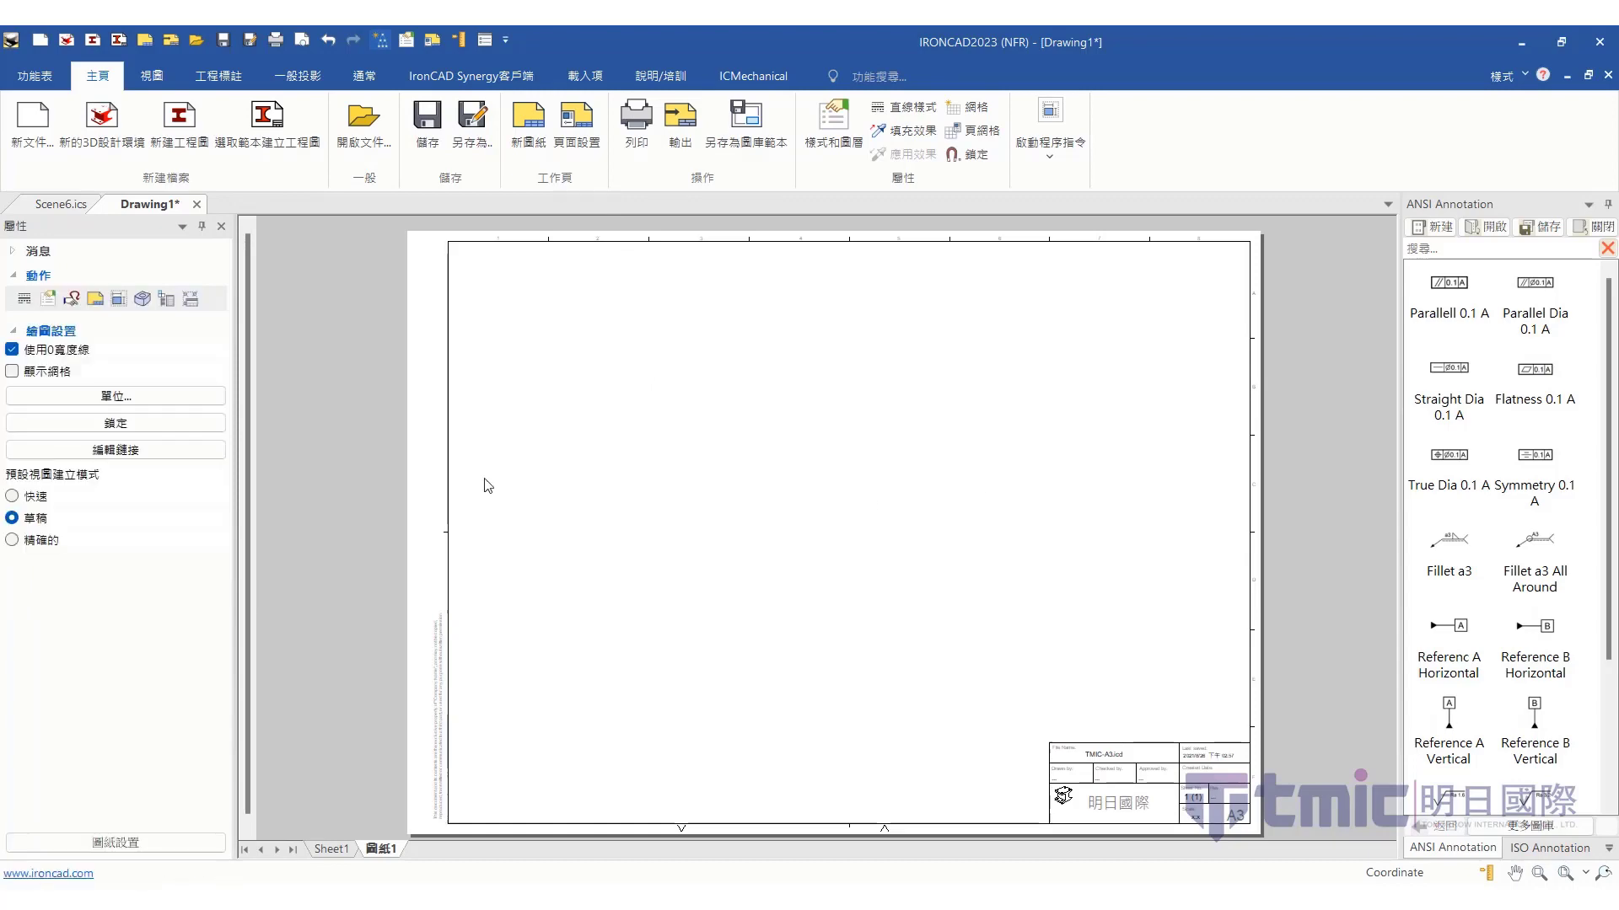
Generate front (正視圖) and top (上視圖) standard views of the 展開上蓋板金 configuration and place them on the blank sheet
click(156, 77)
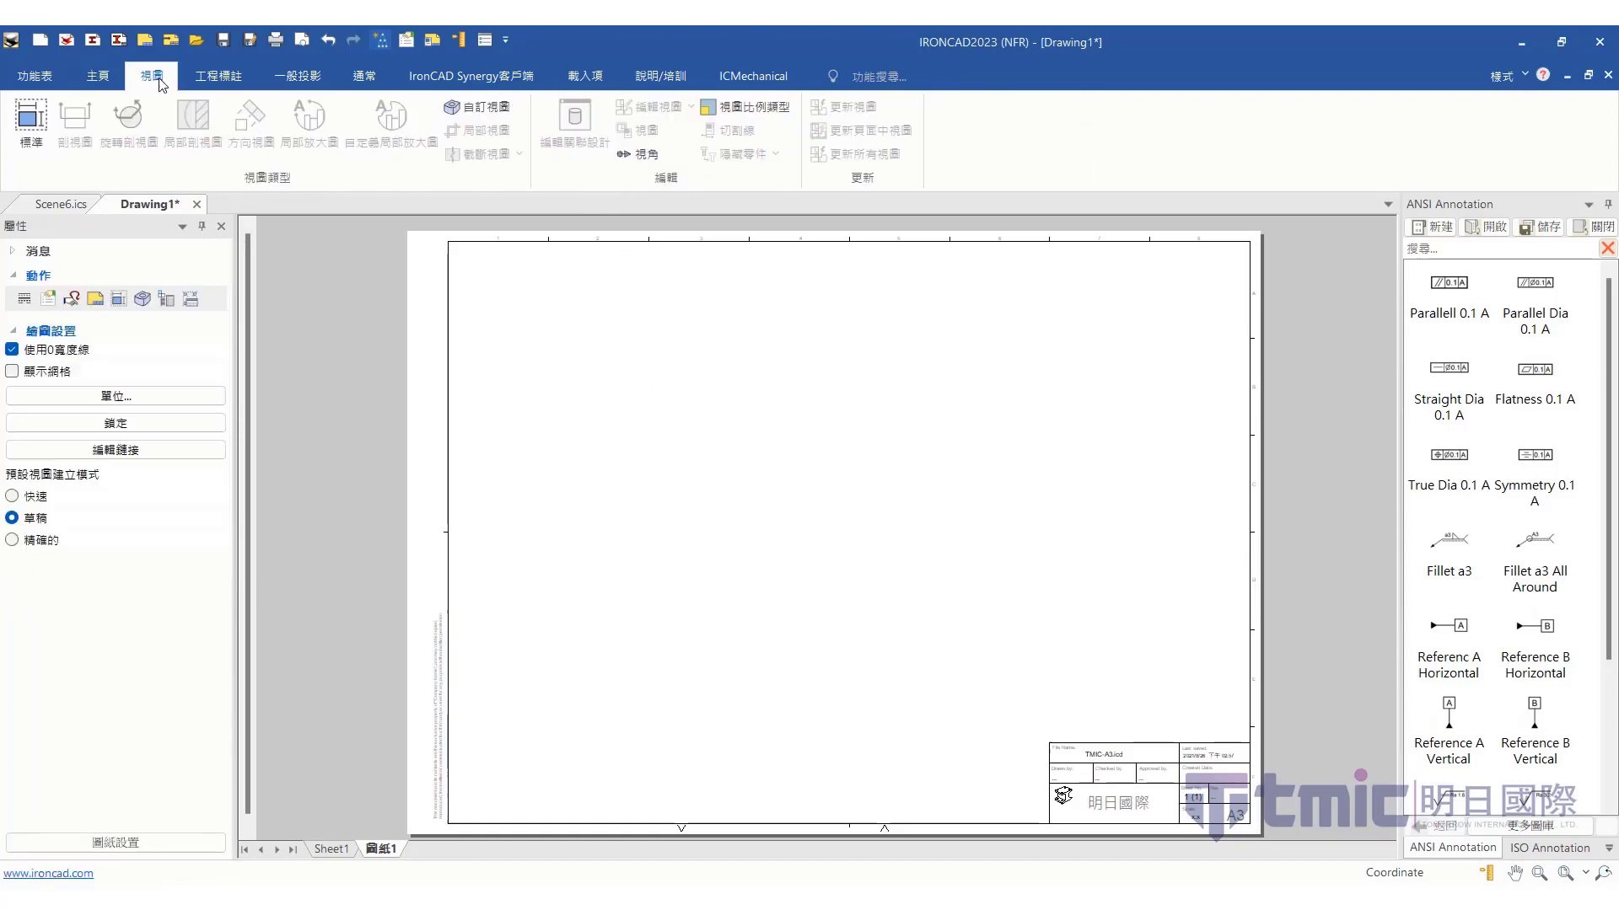
click(39, 138)
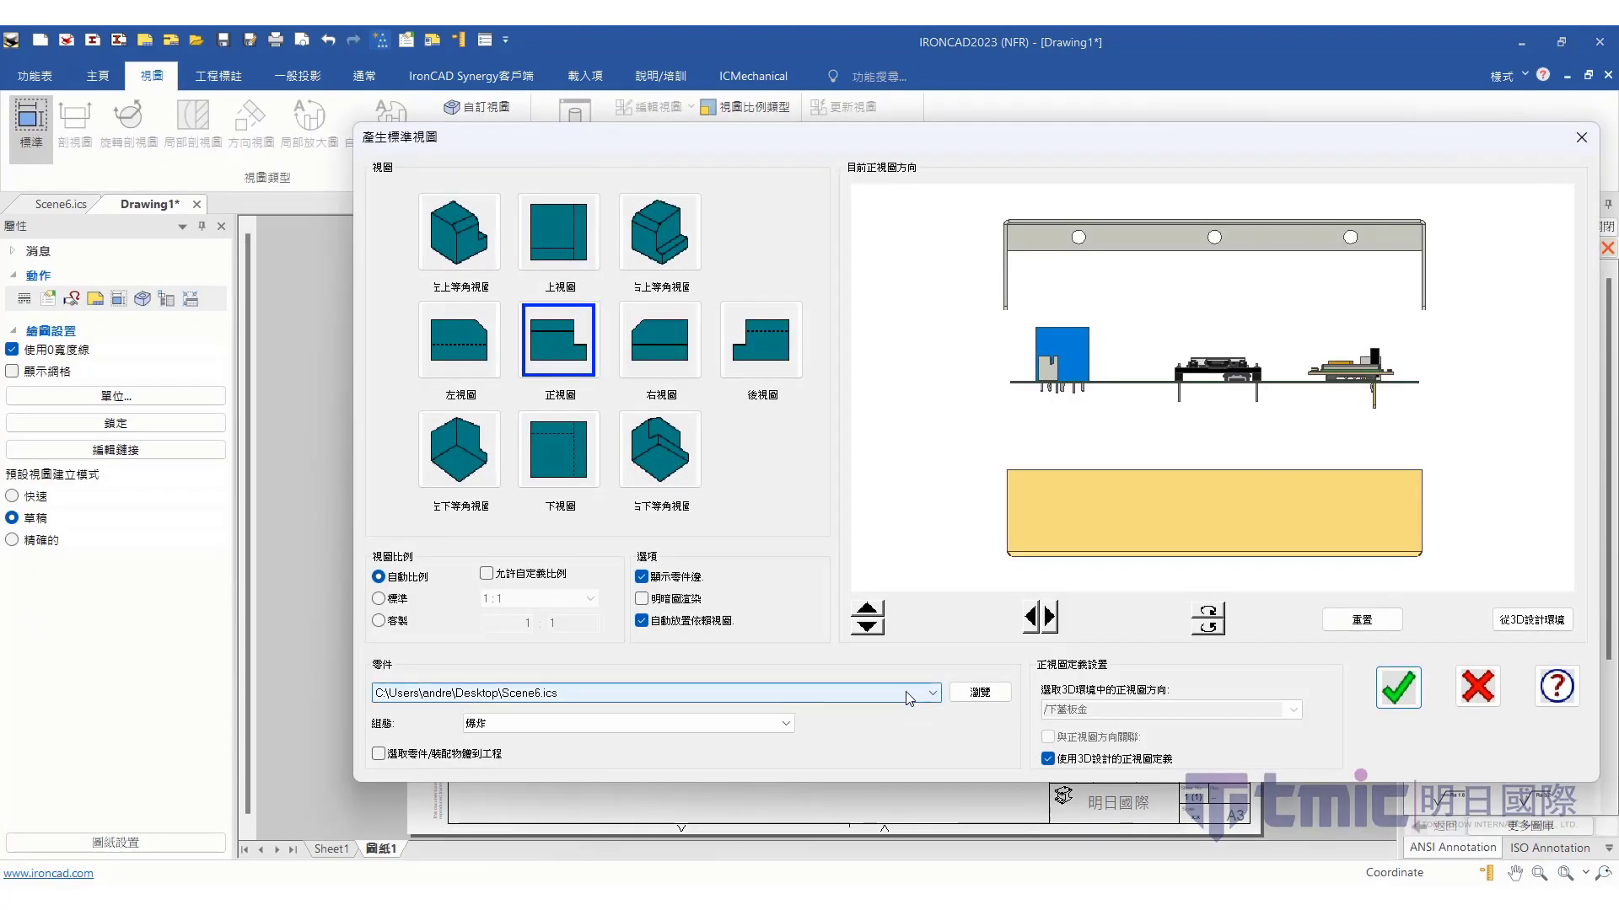
click(778, 724)
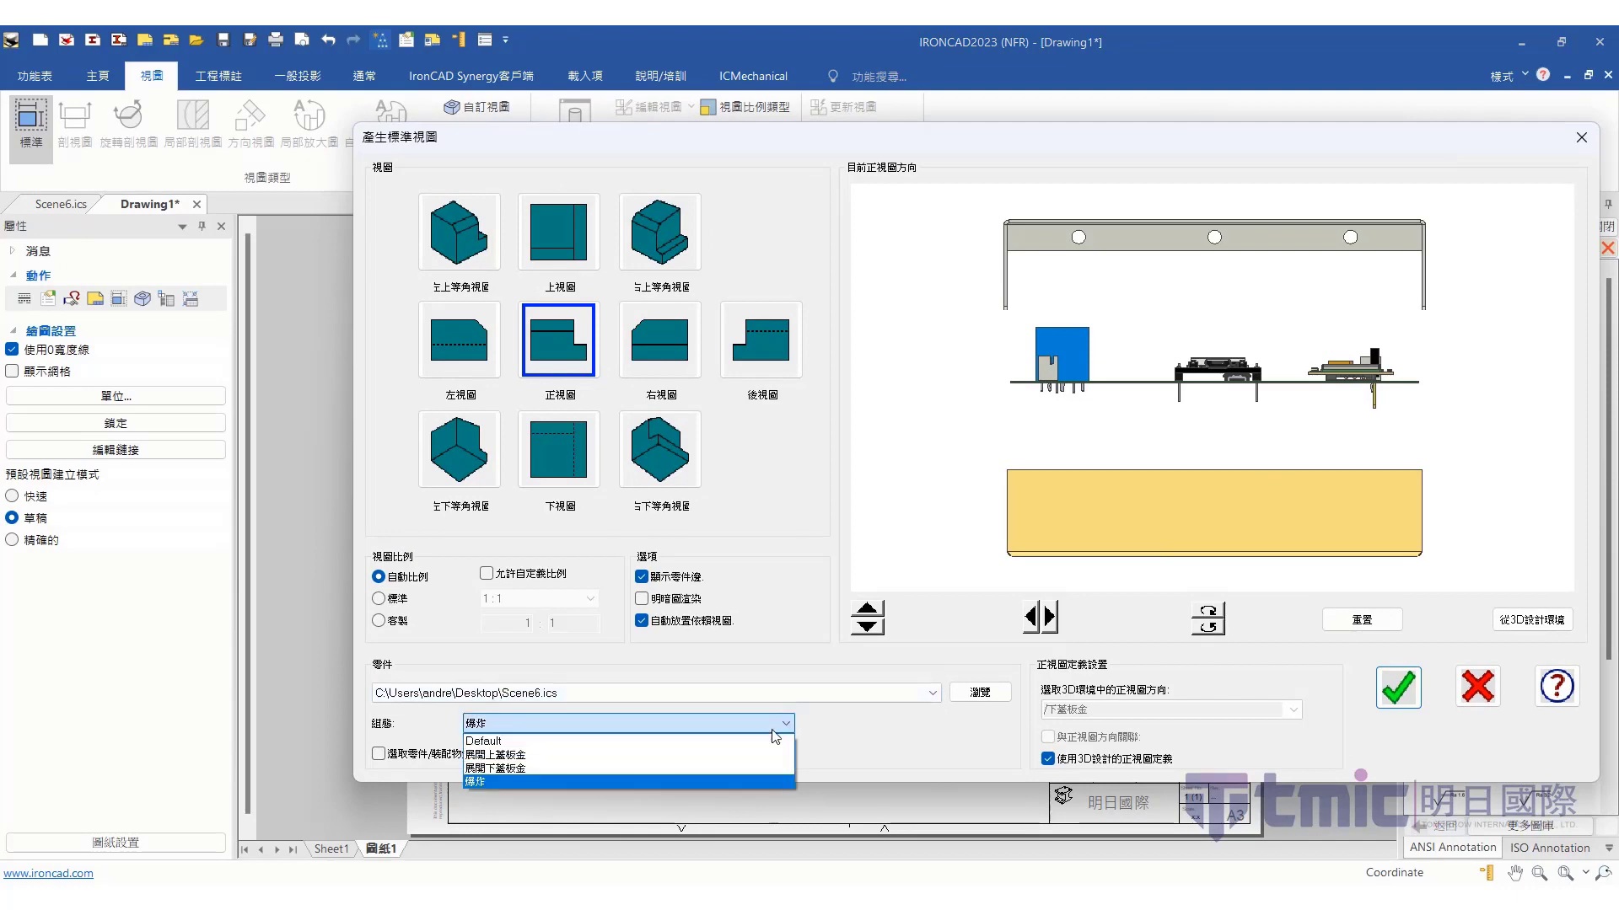
click(695, 754)
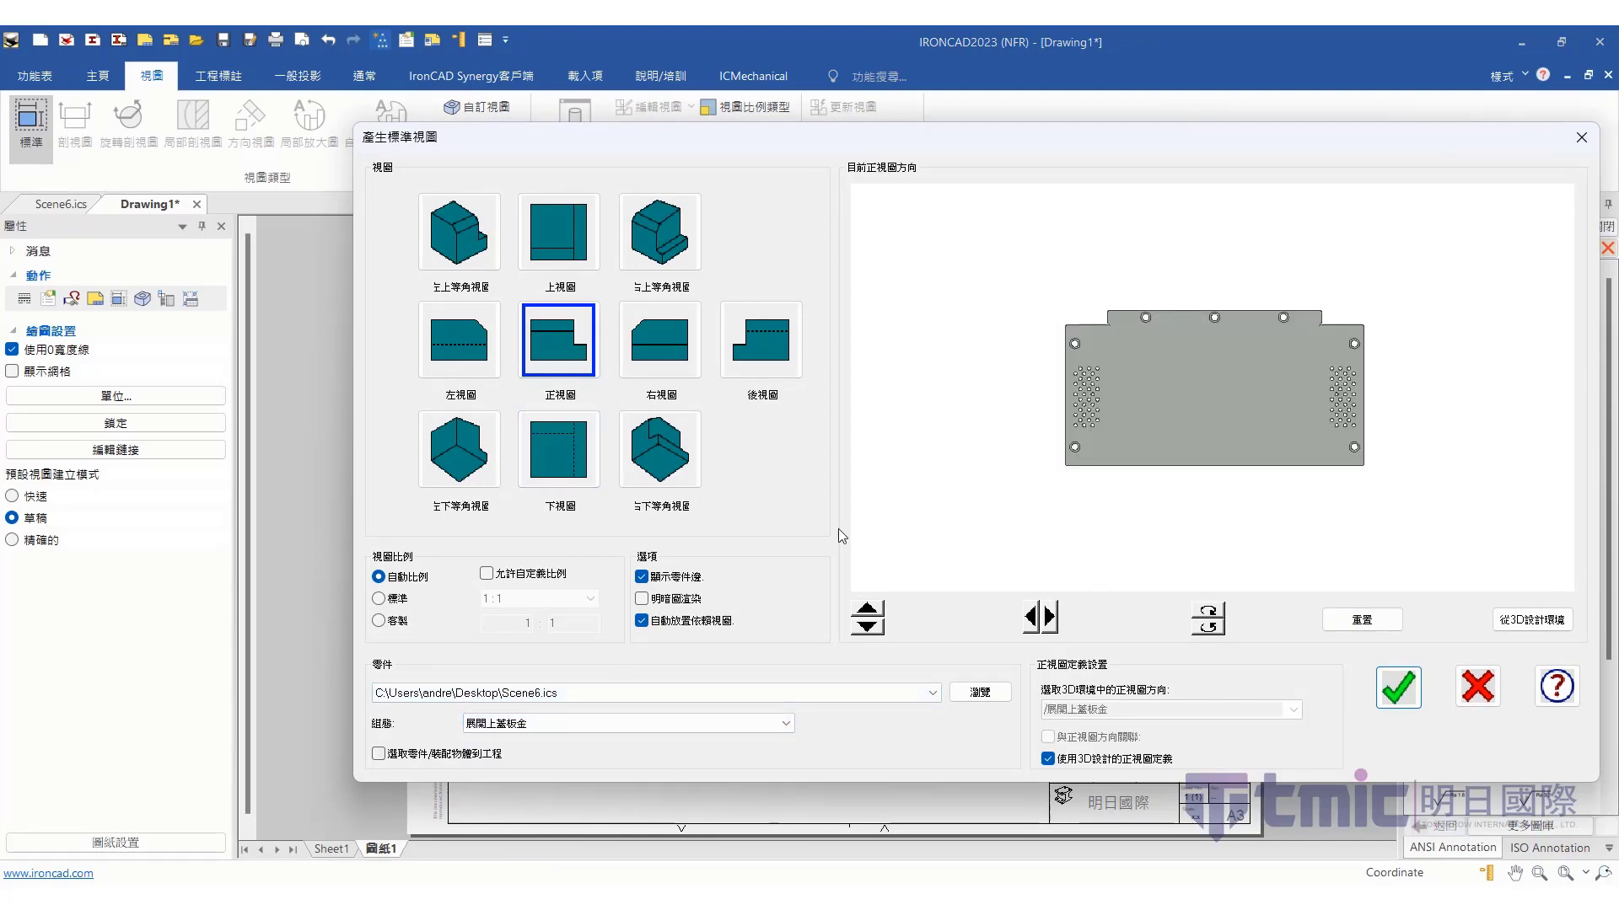
click(558, 246)
click(1392, 702)
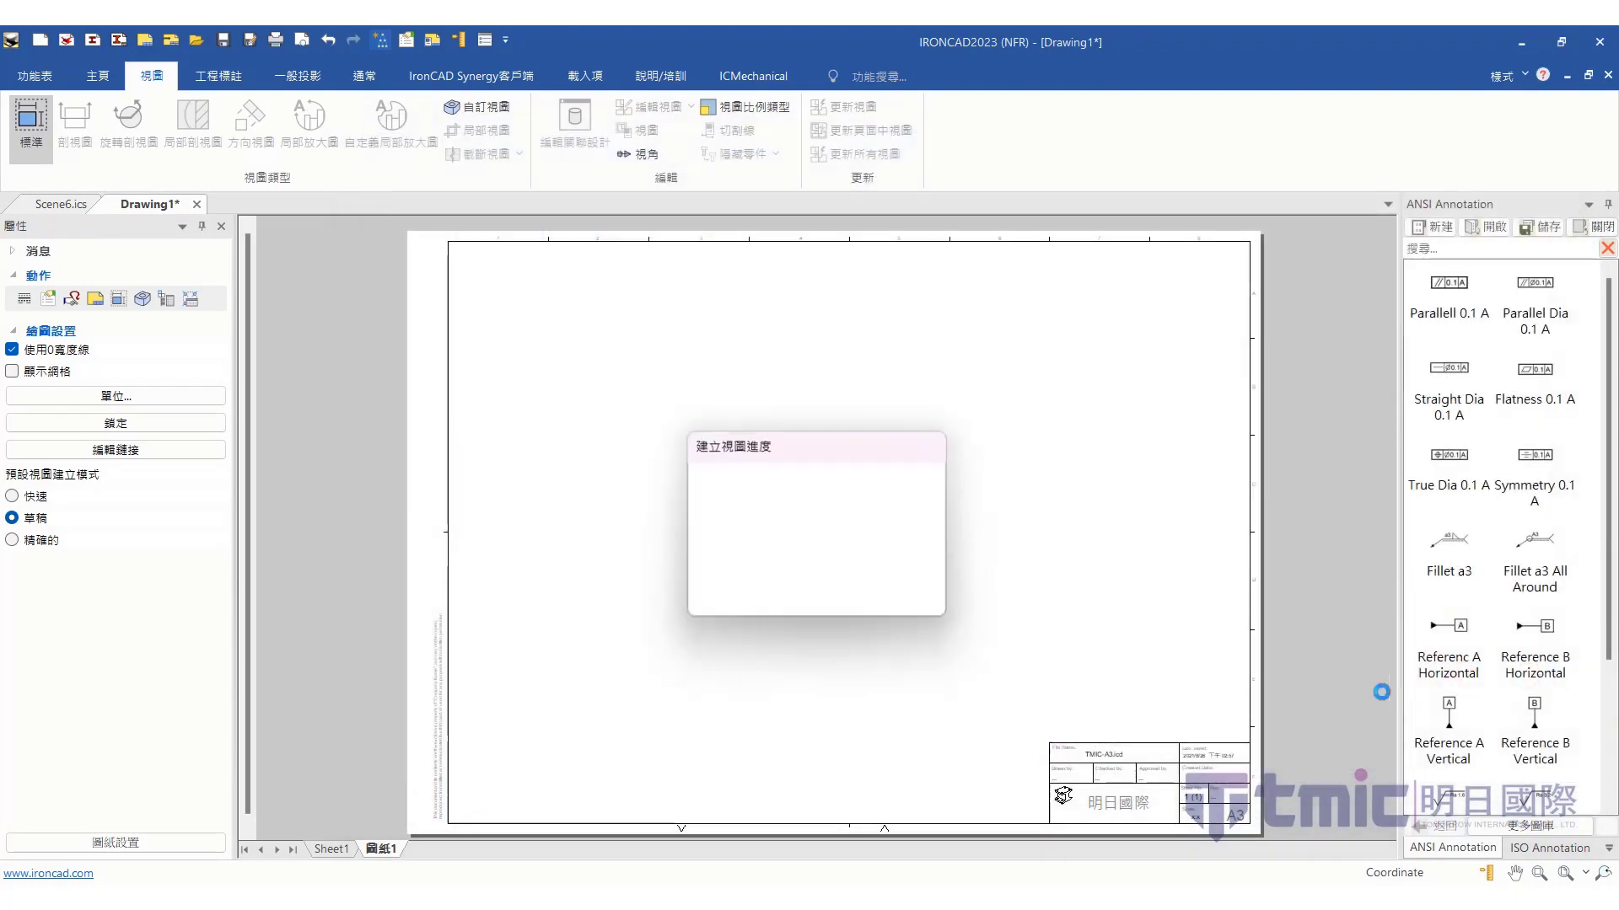
click(1045, 533)
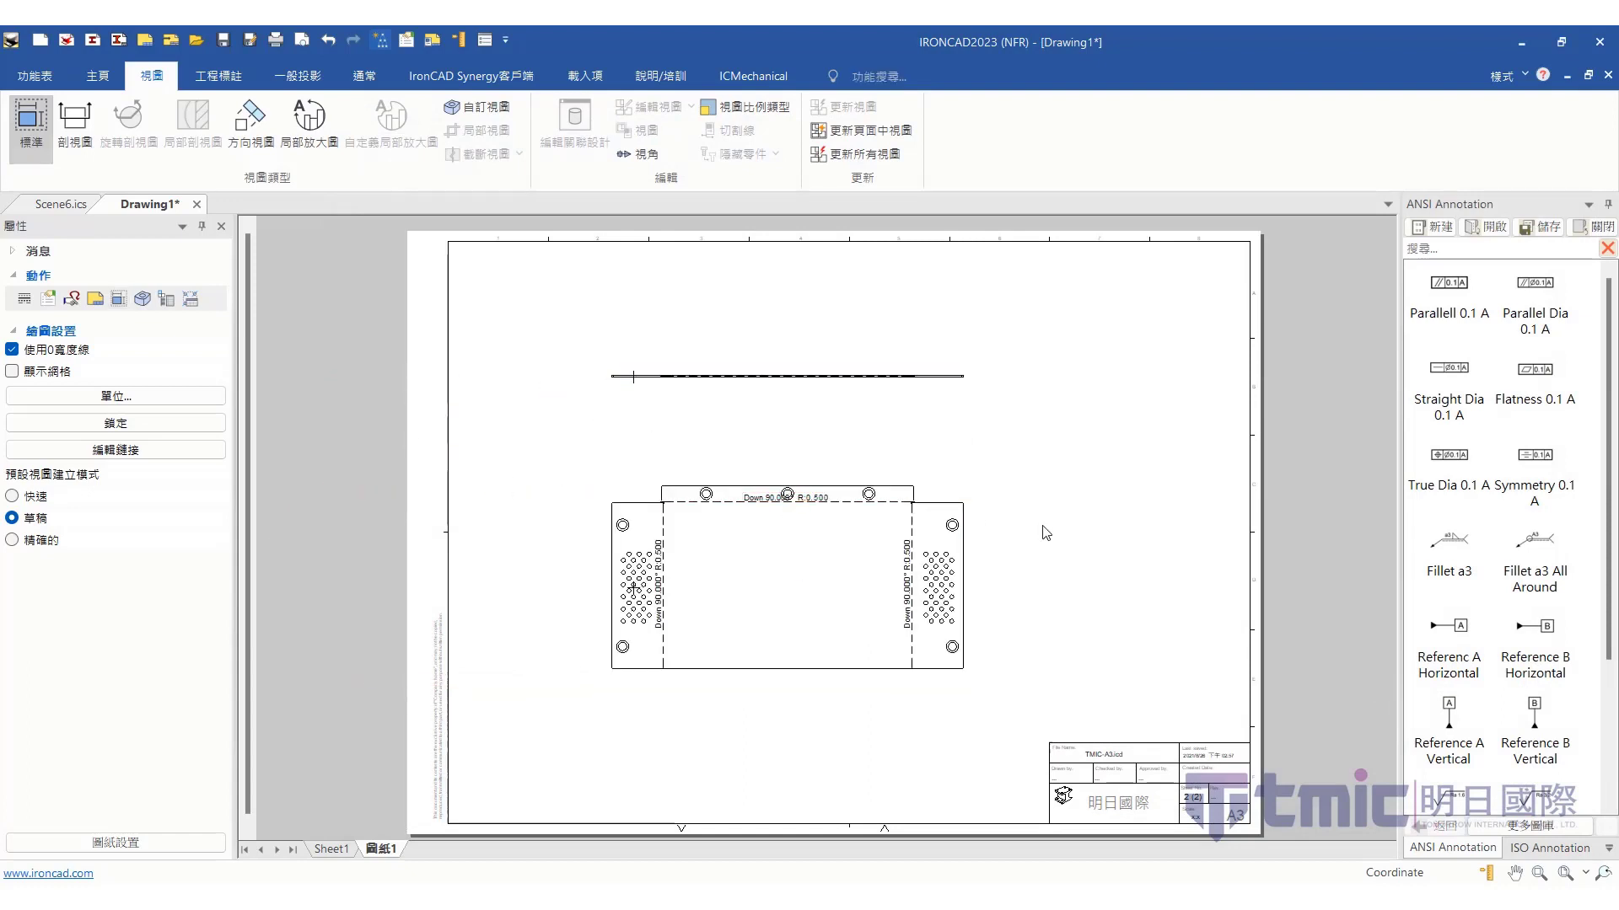
Create a copy of sheet 圖紙1 and delete the upper cover's flat pattern views from the copy
right_click(384, 849)
click(440, 781)
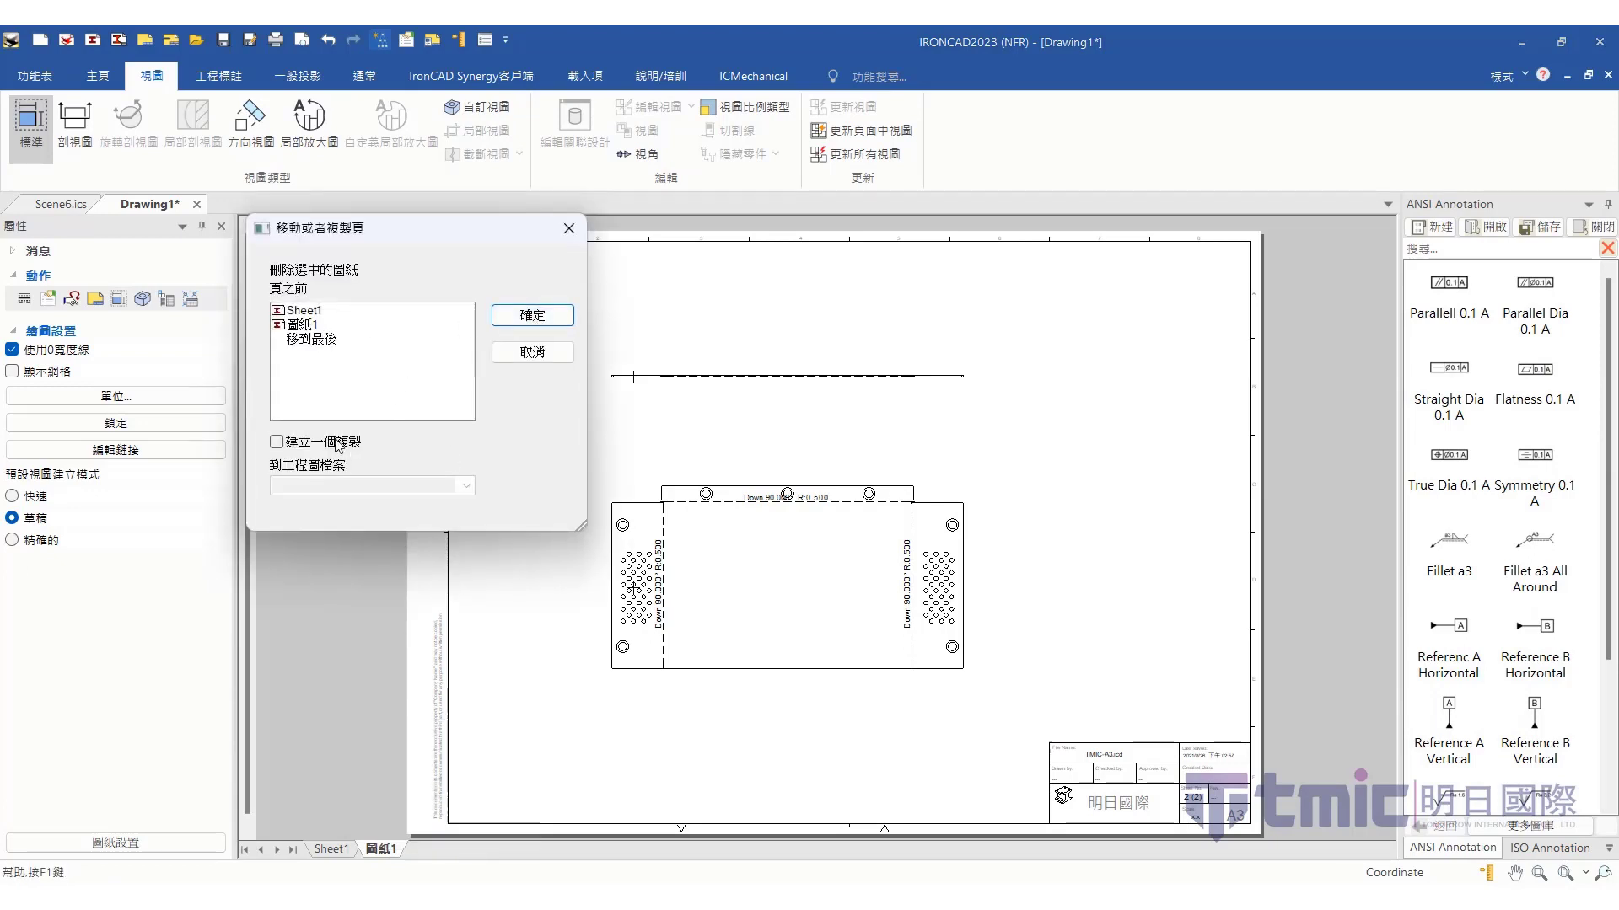
click(276, 442)
key(Return)
mouse_move(1033, 721)
mouse_down()
mouse_move(553, 387)
mouse_move(521, 334)
mouse_up()
key(Delete)
Generate front, top and upper-right isometric (右上等角視圖) views of the 展開下蓋板金 configuration, moving the isometric view inside the sheet border
click(38, 150)
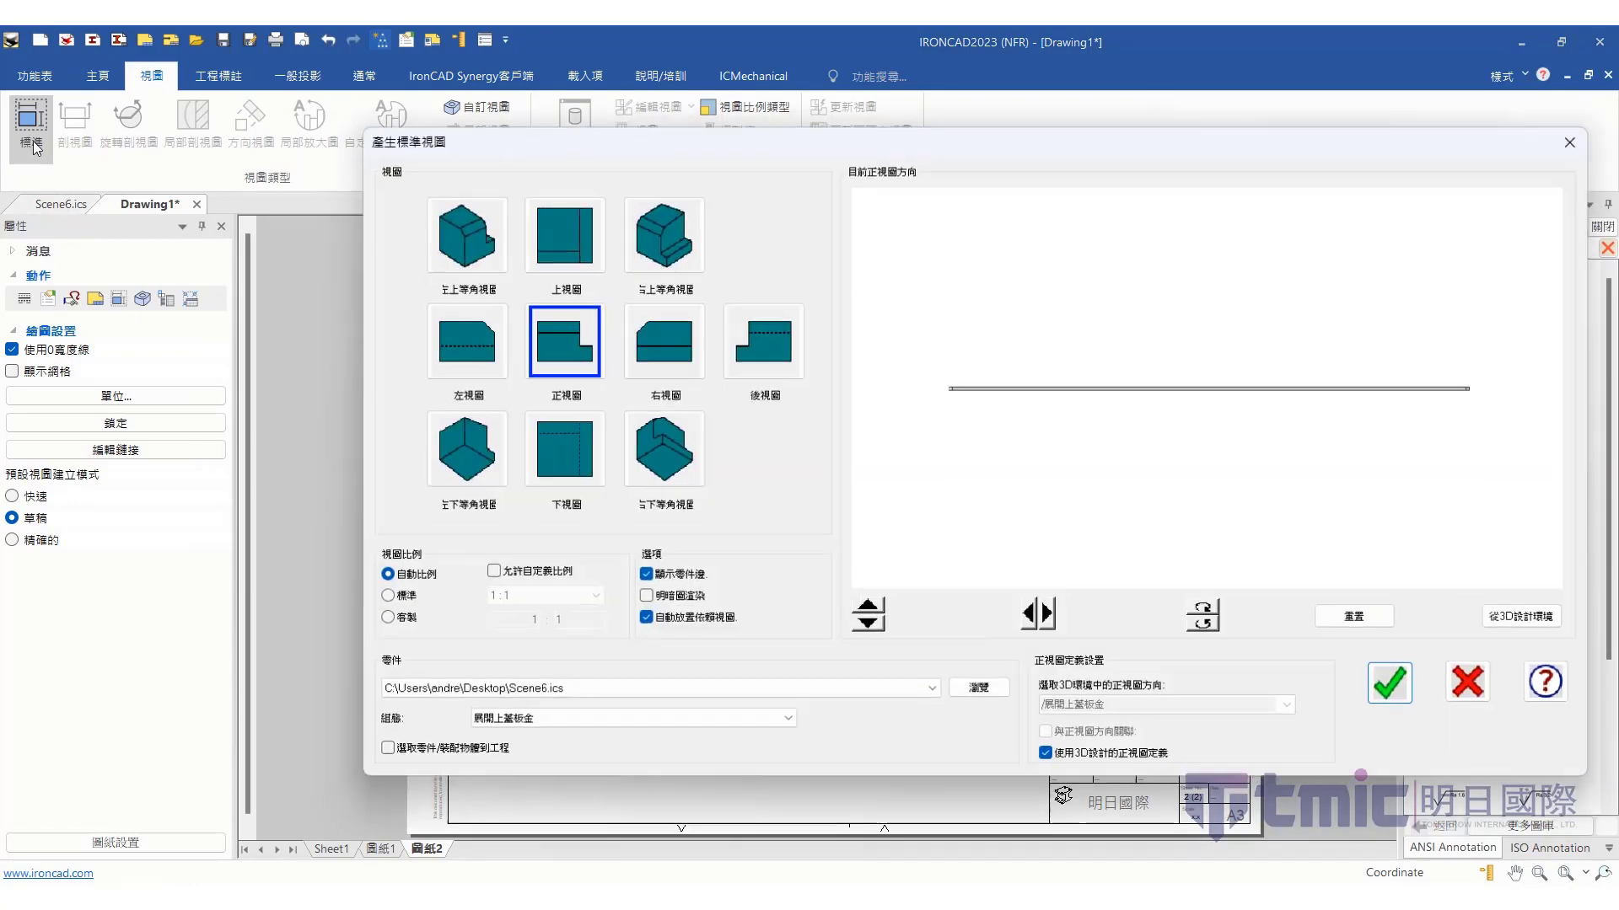
click(581, 725)
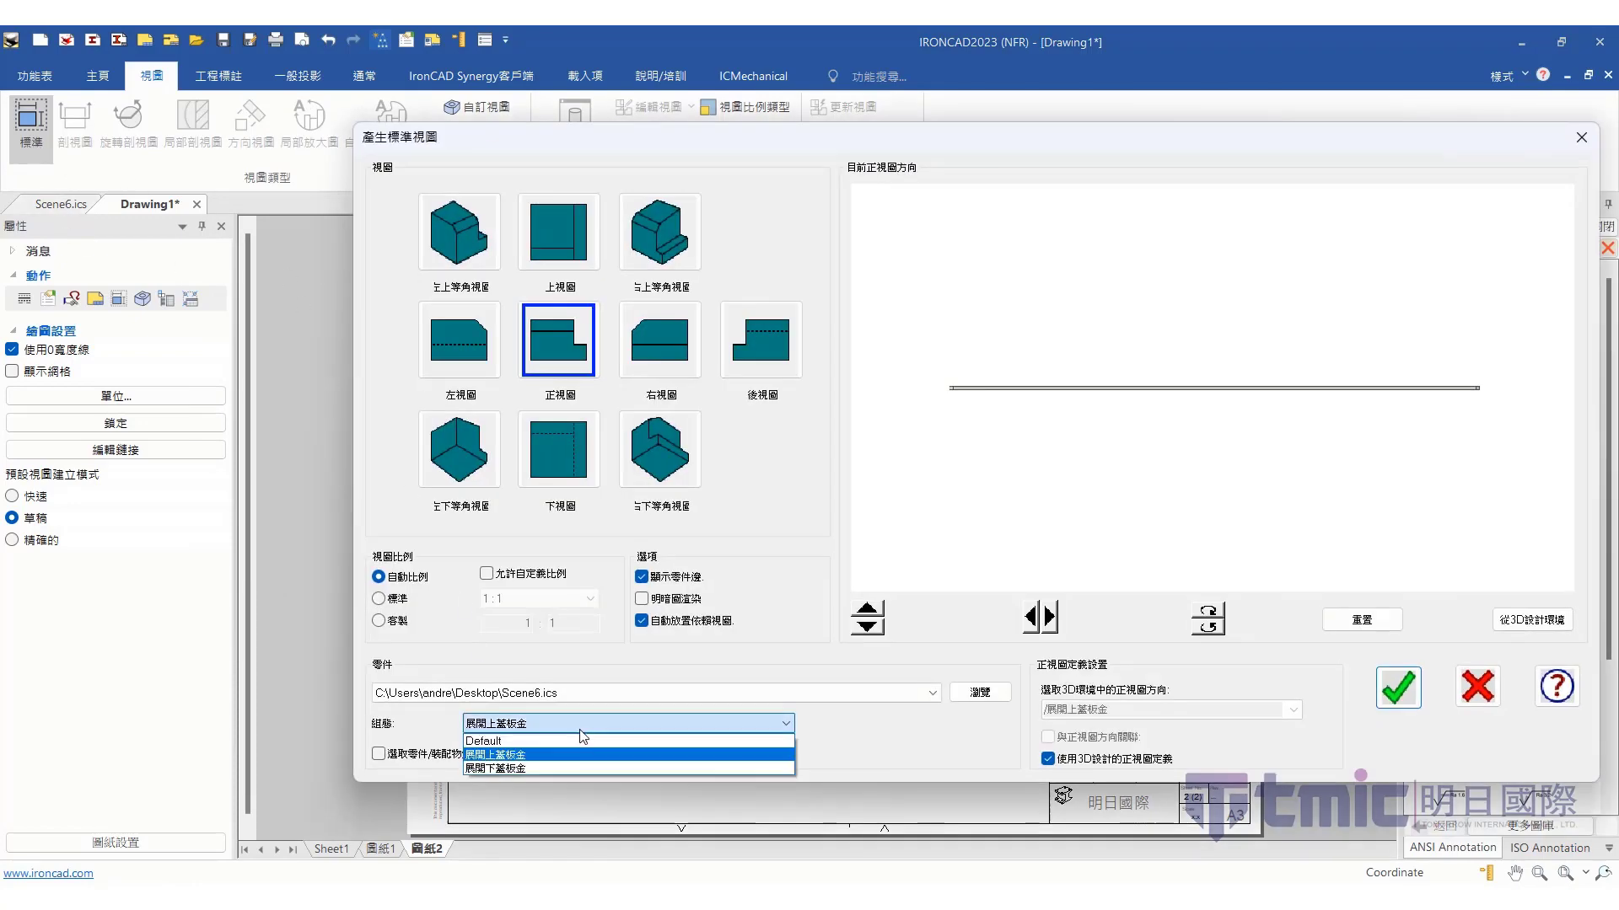
click(547, 767)
click(674, 253)
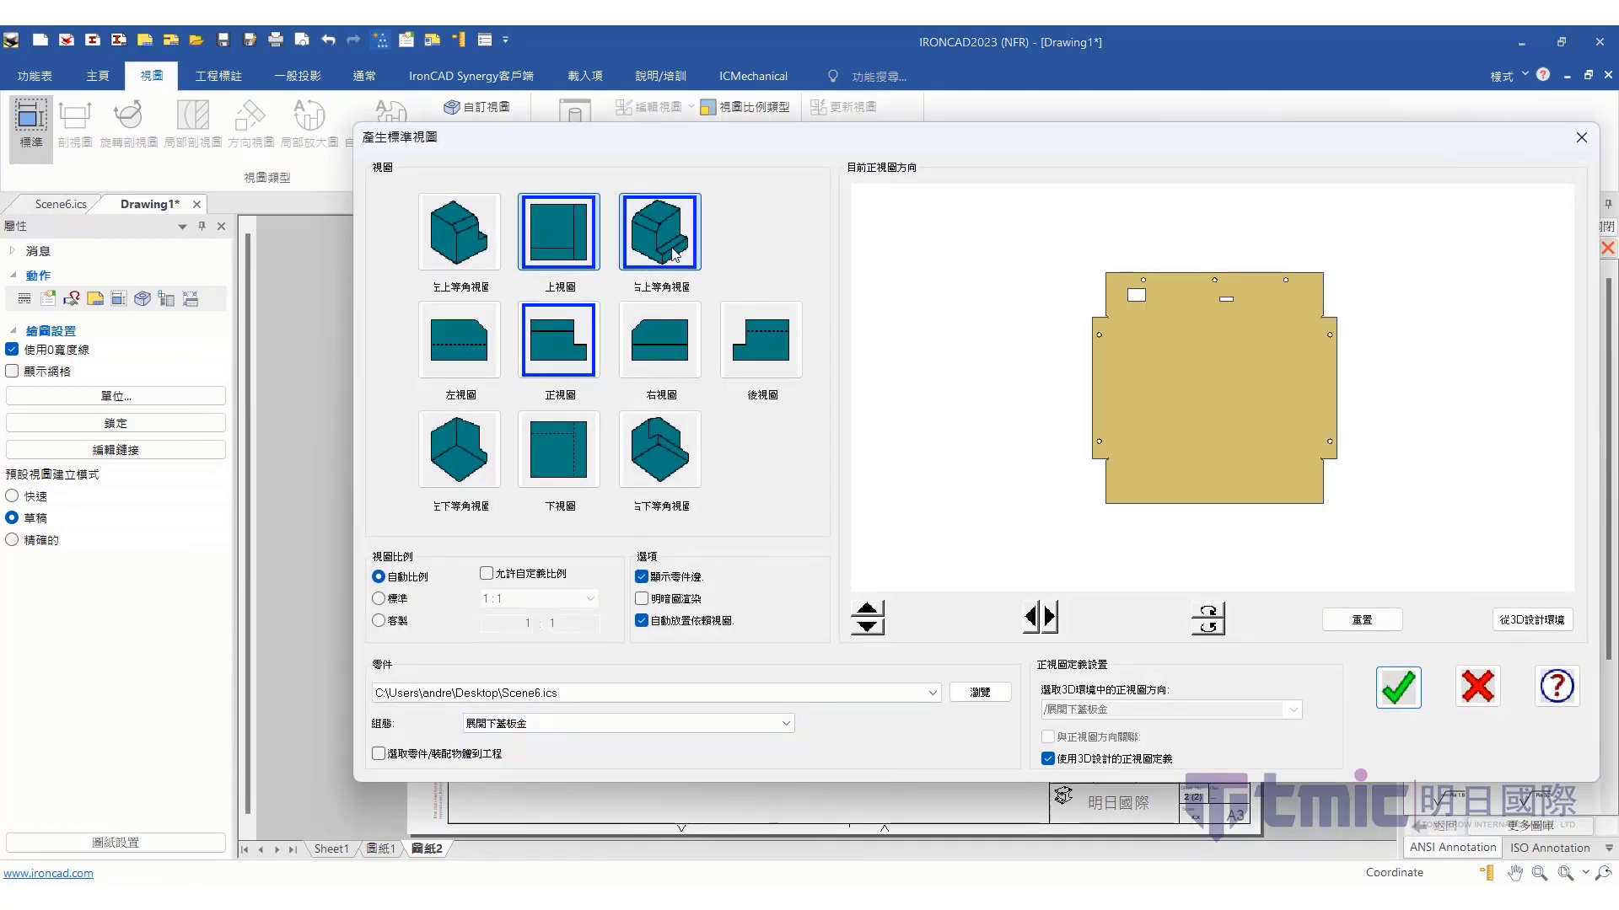
click(1400, 689)
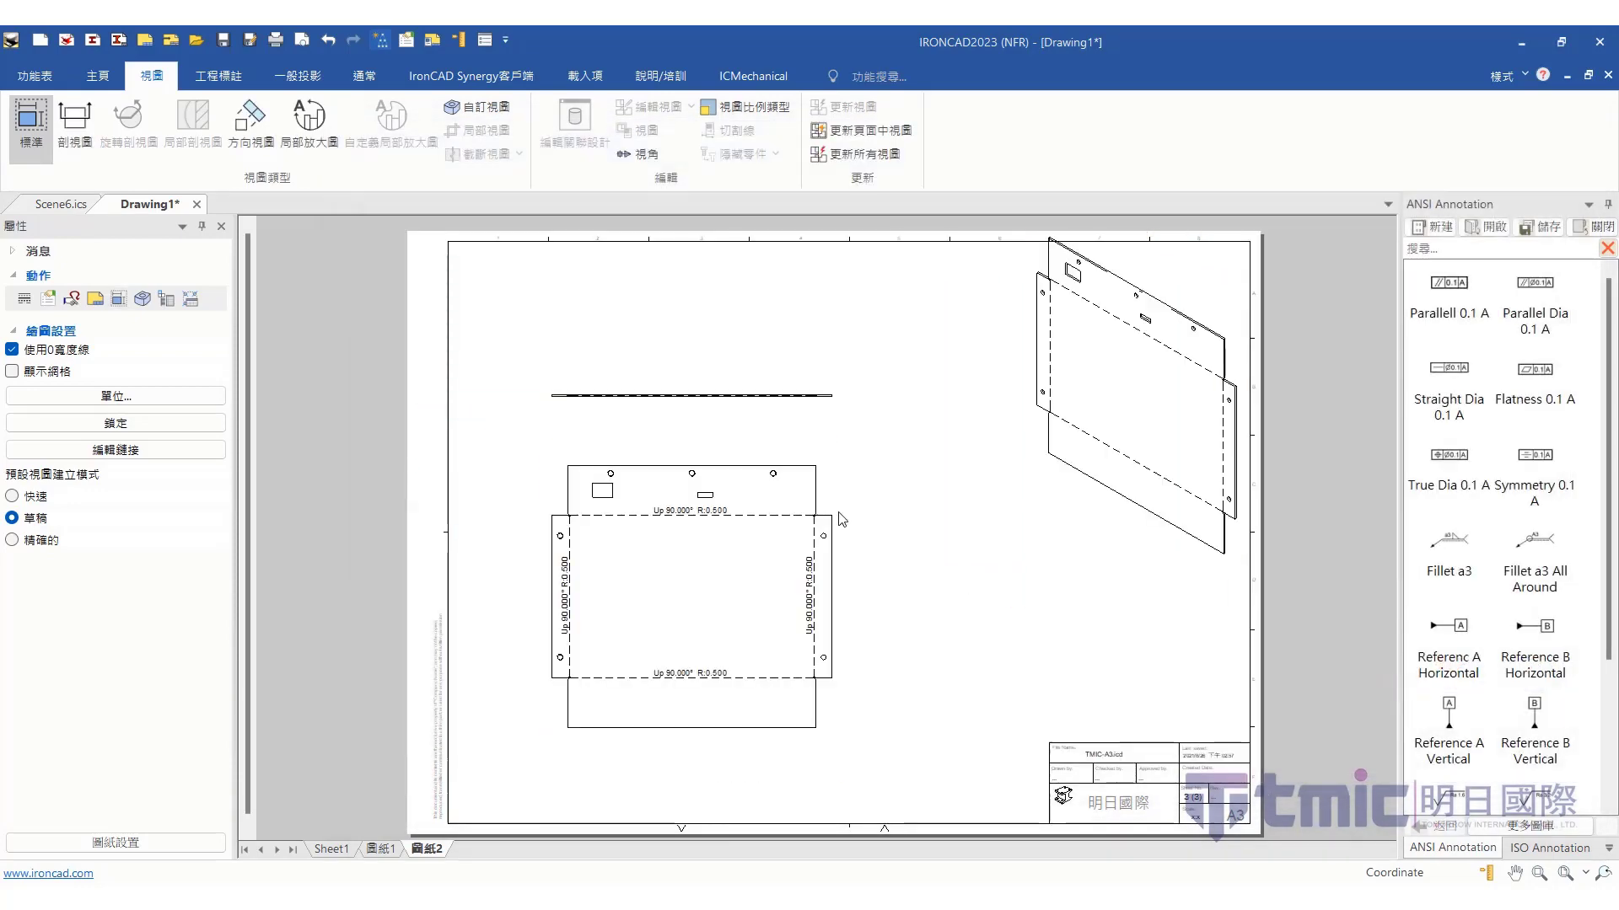
click(1079, 447)
drag(1079, 446, 1024, 495)
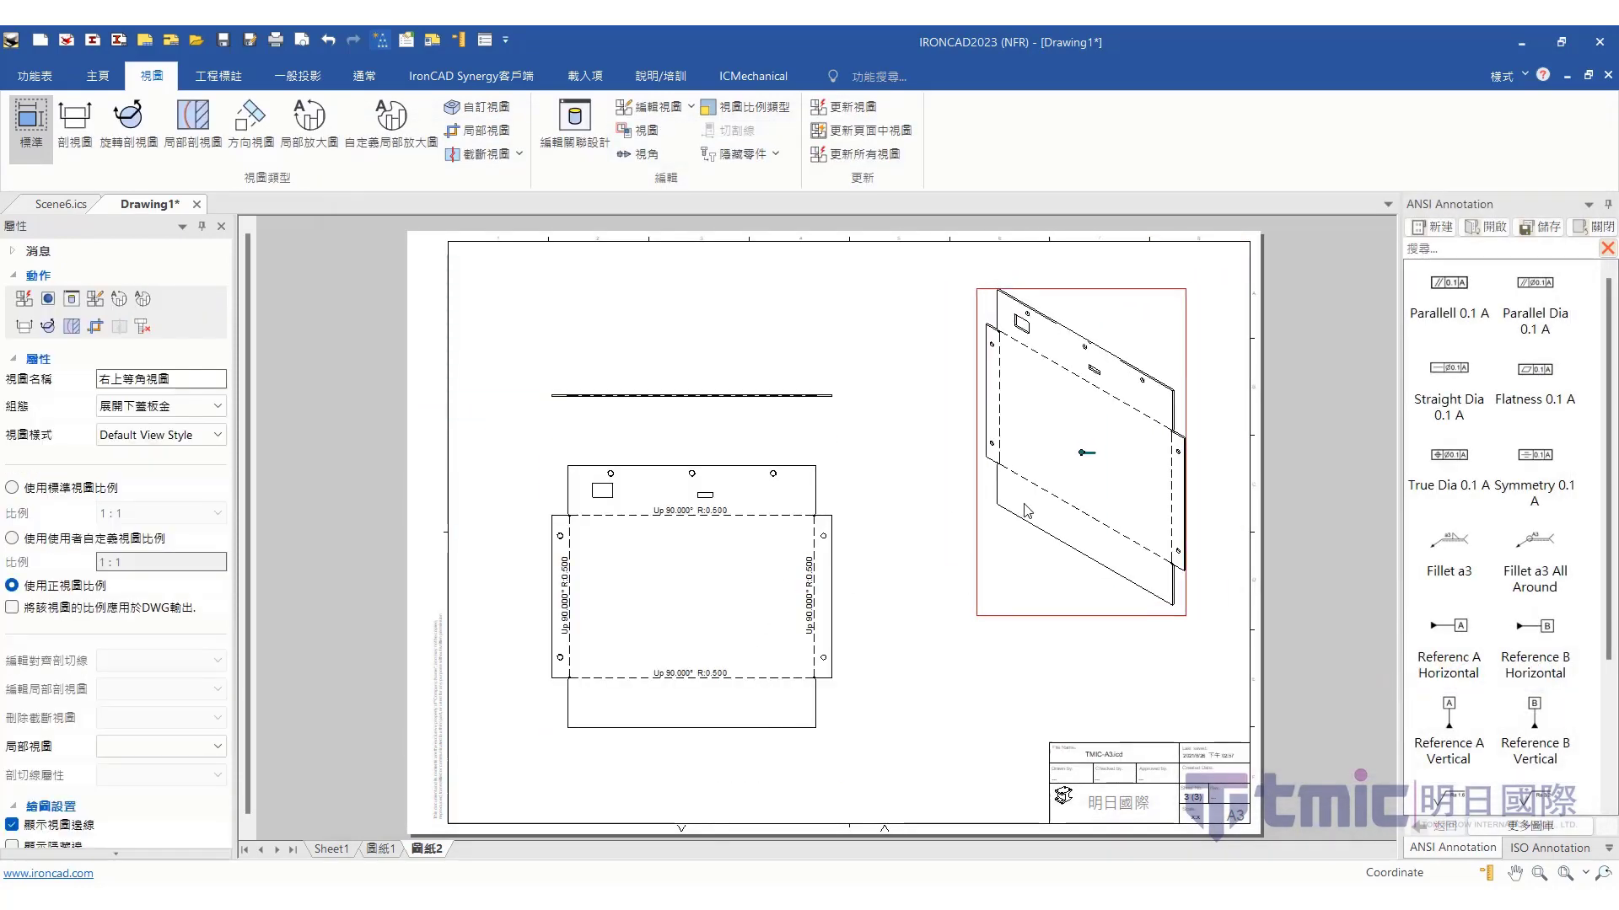
Examine the bend annotations on the lower cover's flat pattern, and review the views on sheets 圖紙1 and Sheet1
click(723, 394)
click(717, 744)
scroll(675, 699, up, 3)
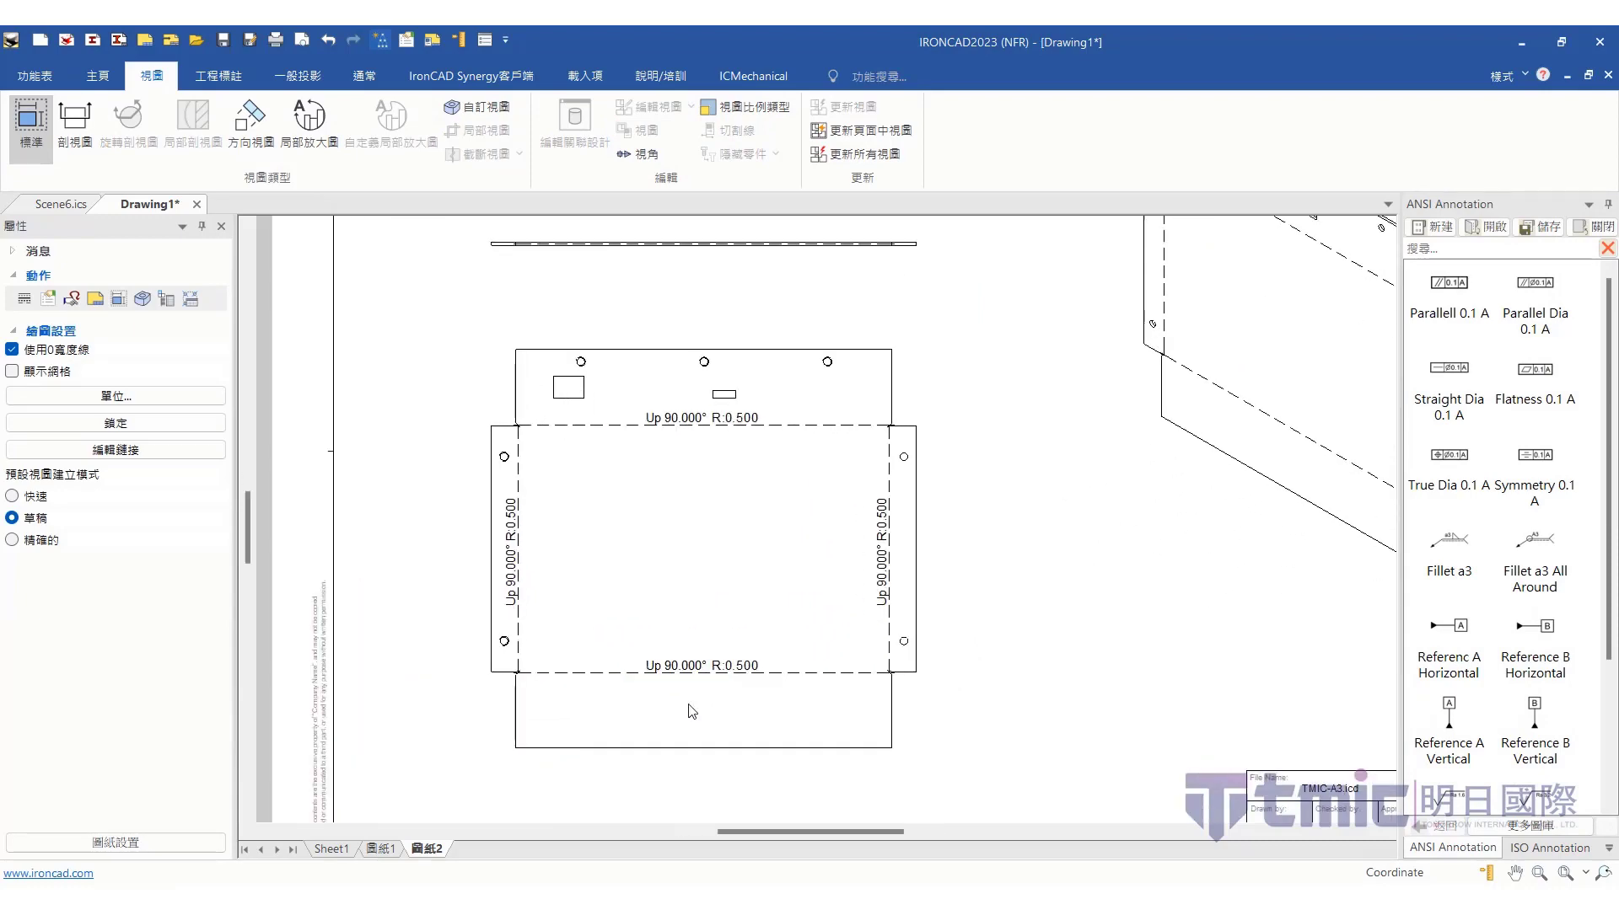
scroll(684, 707, down, 1)
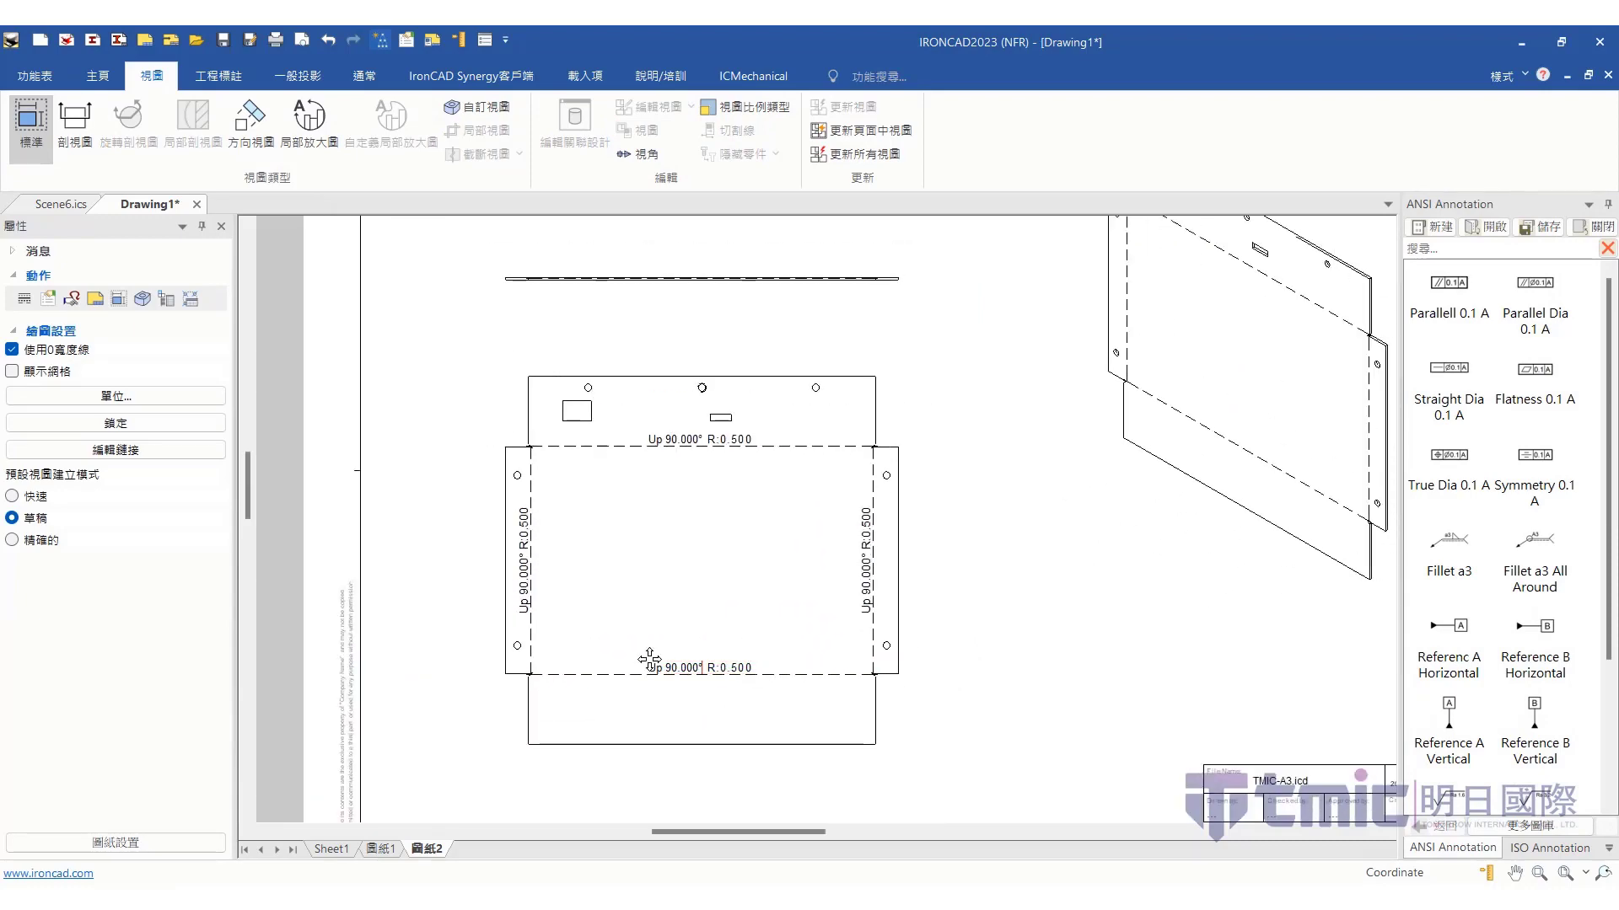
scroll(649, 659, down, 1)
click(380, 853)
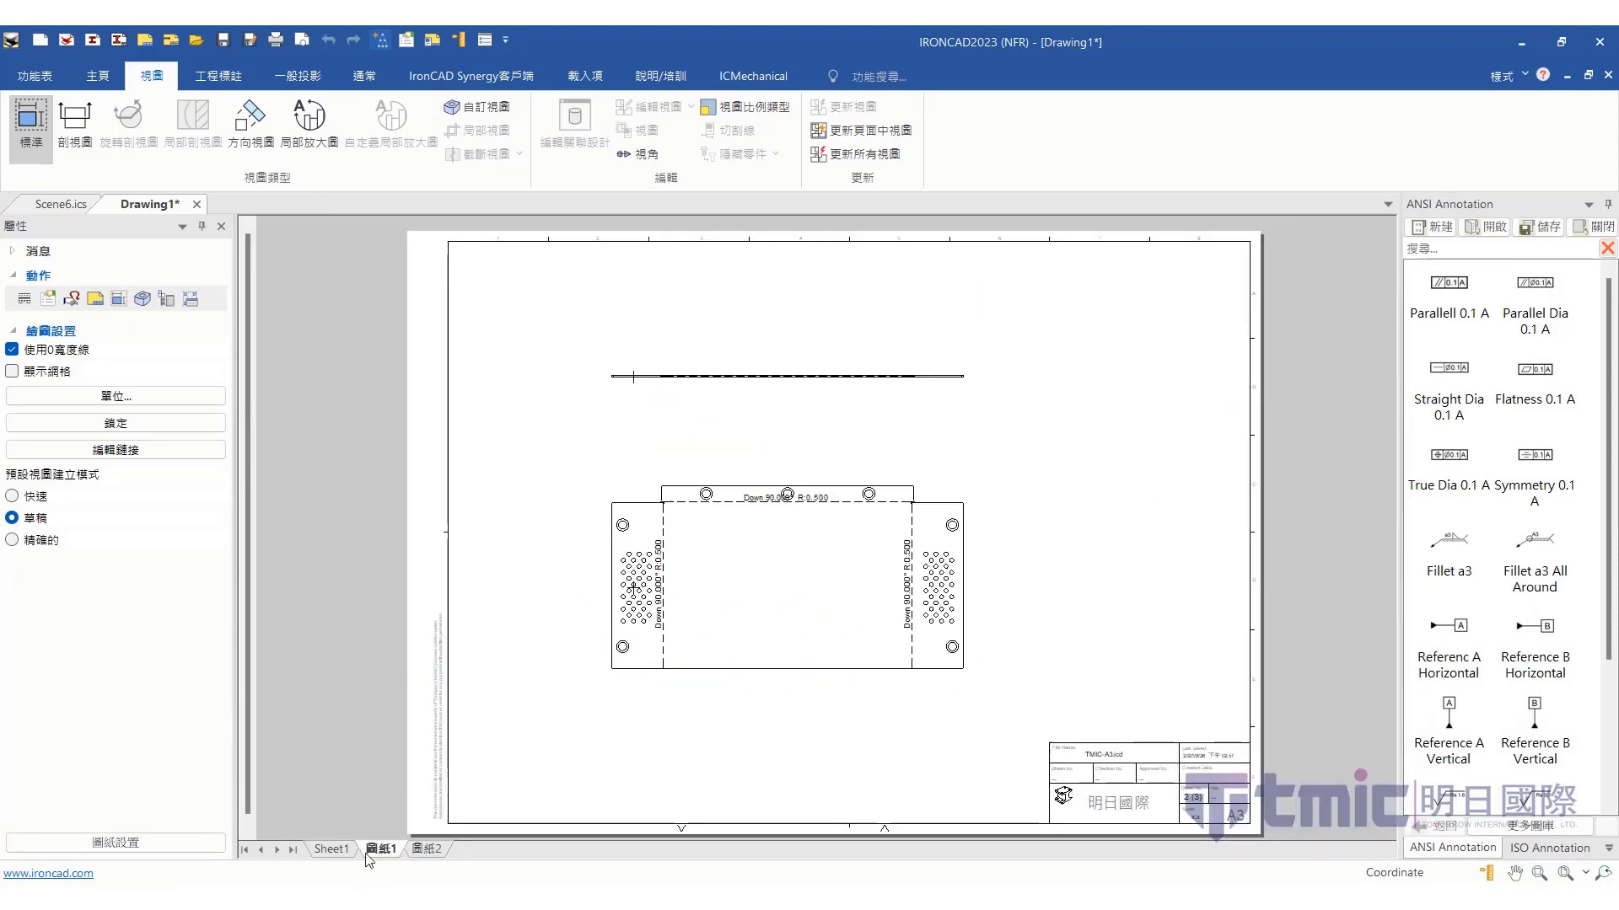
click(330, 849)
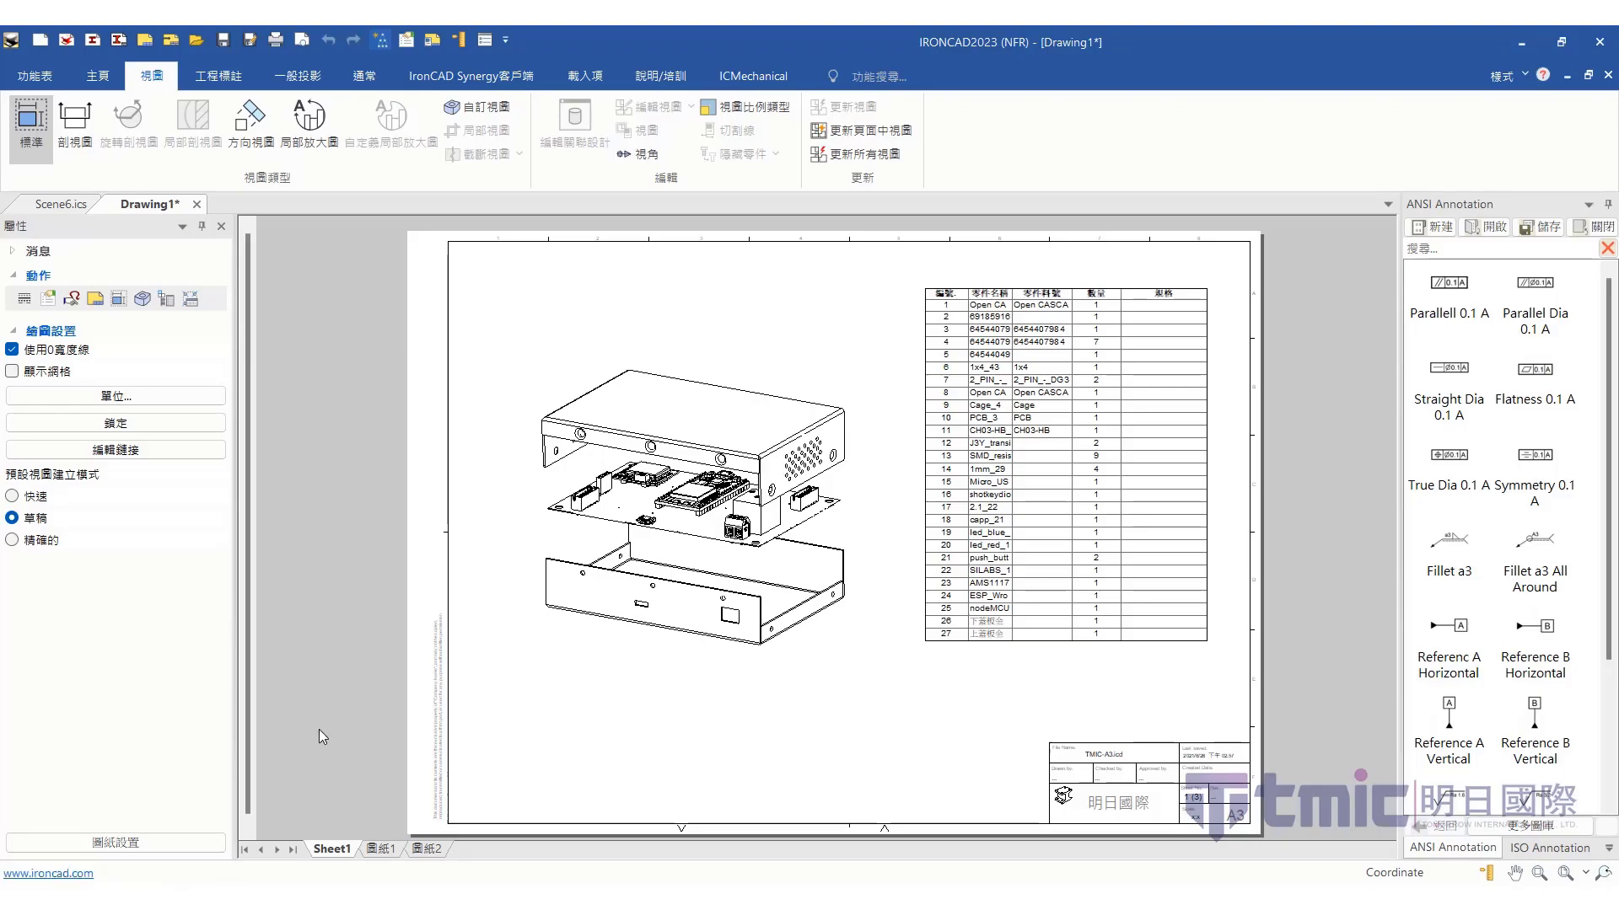